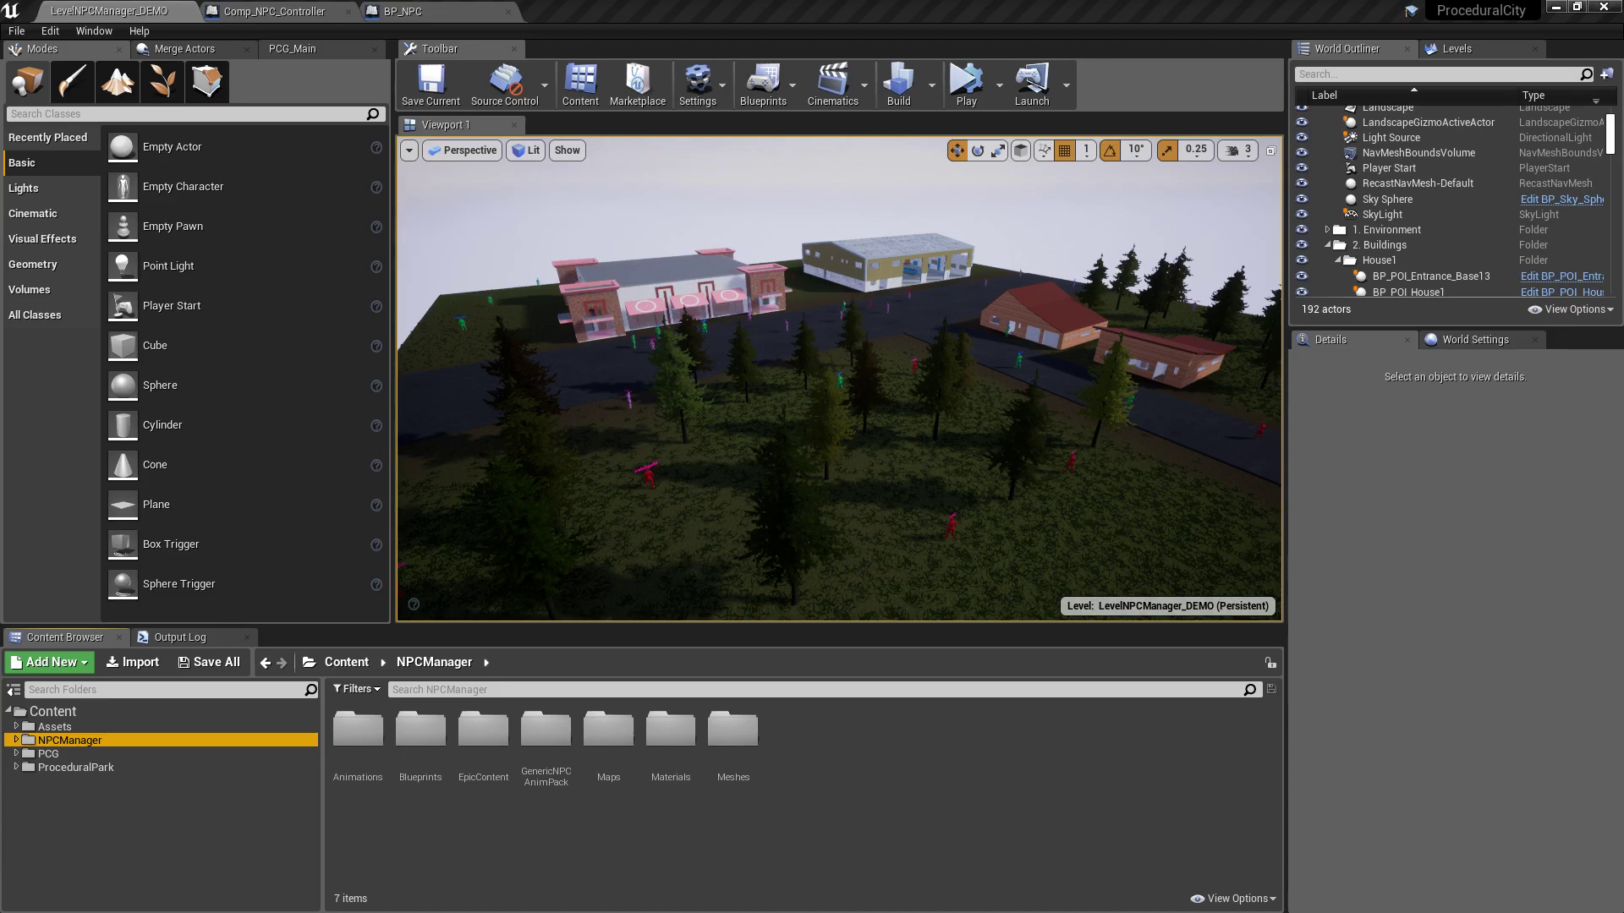
- Examine the demo level from above, covering the shops, the street and both red-roofed houses
right_drag(656, 392, 731, 380)
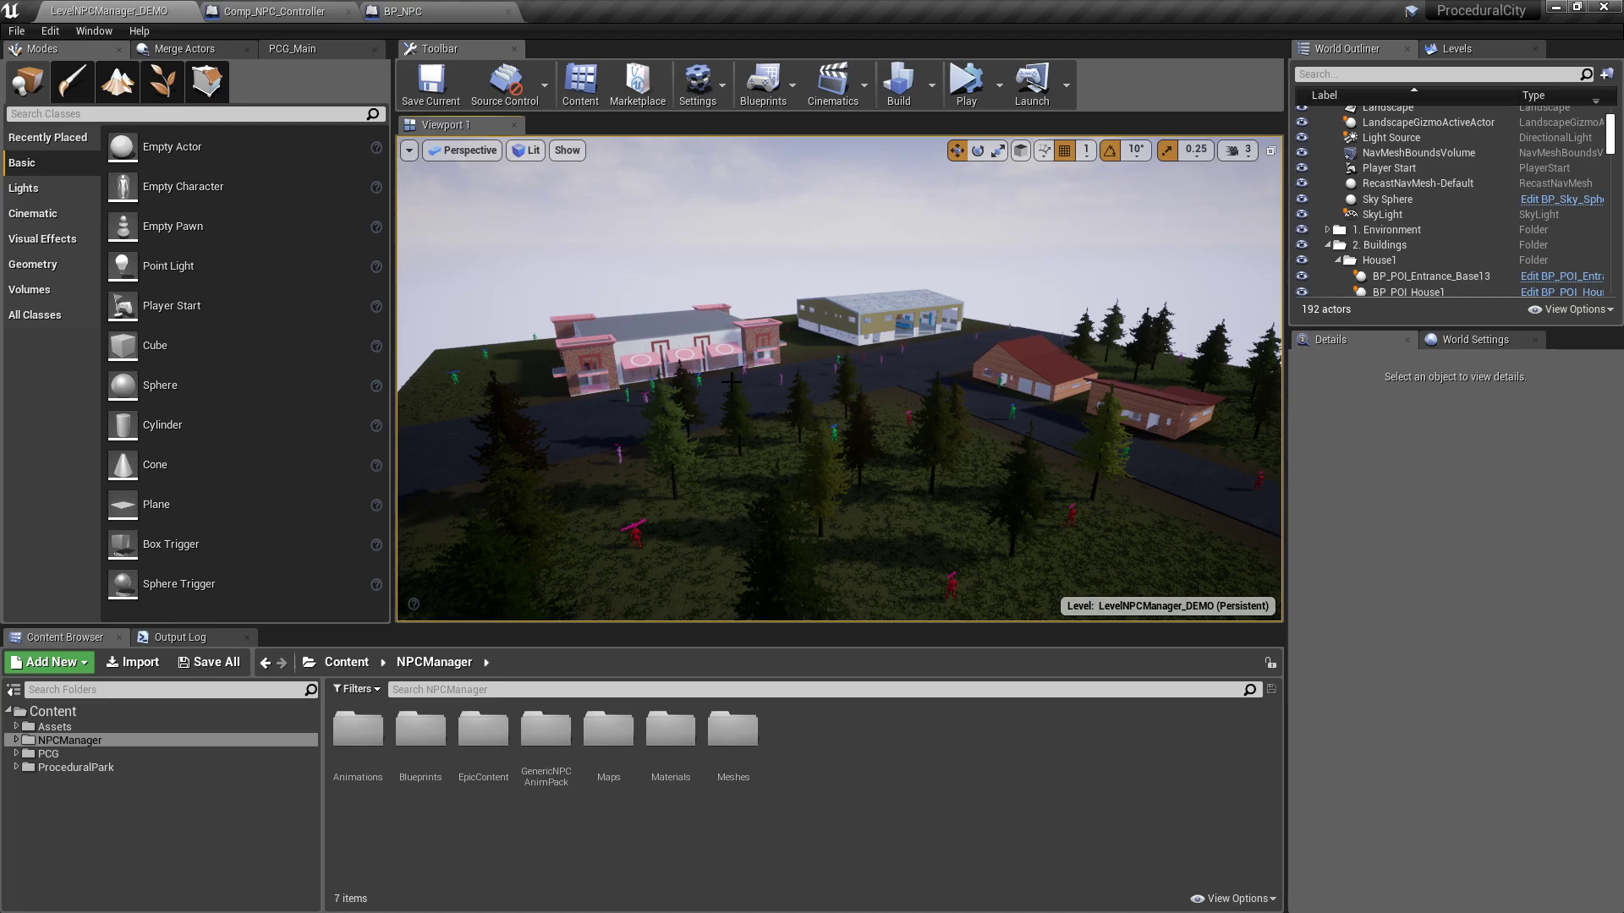
key(w)
right_drag(871, 303, 967, 286)
key(w)
key(w)
right_drag(810, 334, 589, 376)
key(w)
key(e)
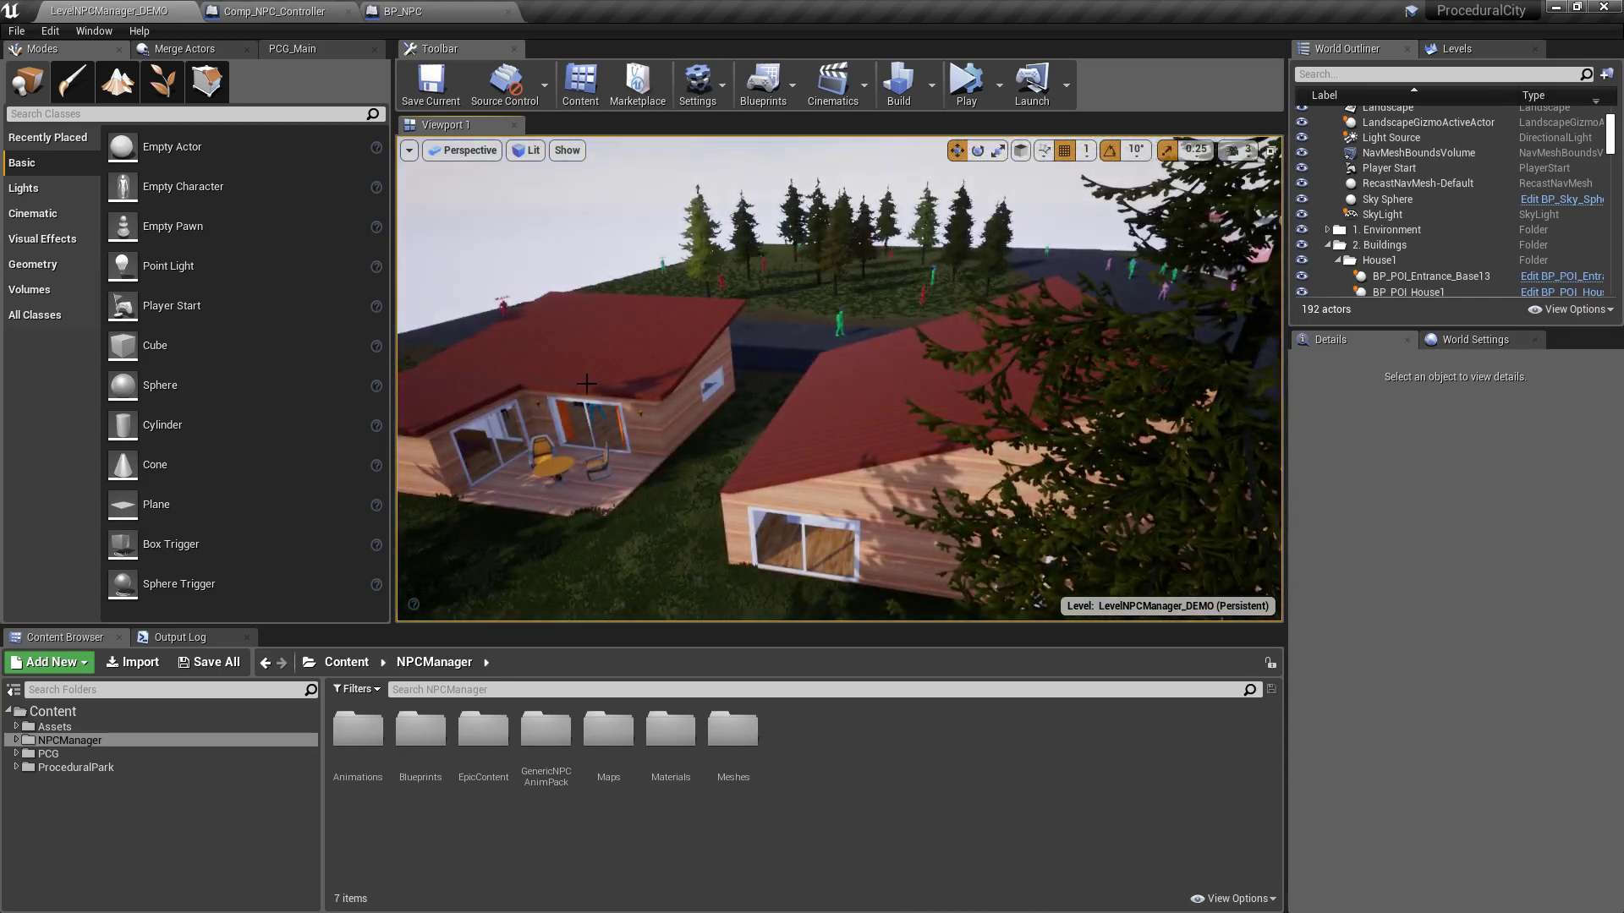
right_drag(839, 396, 1040, 346)
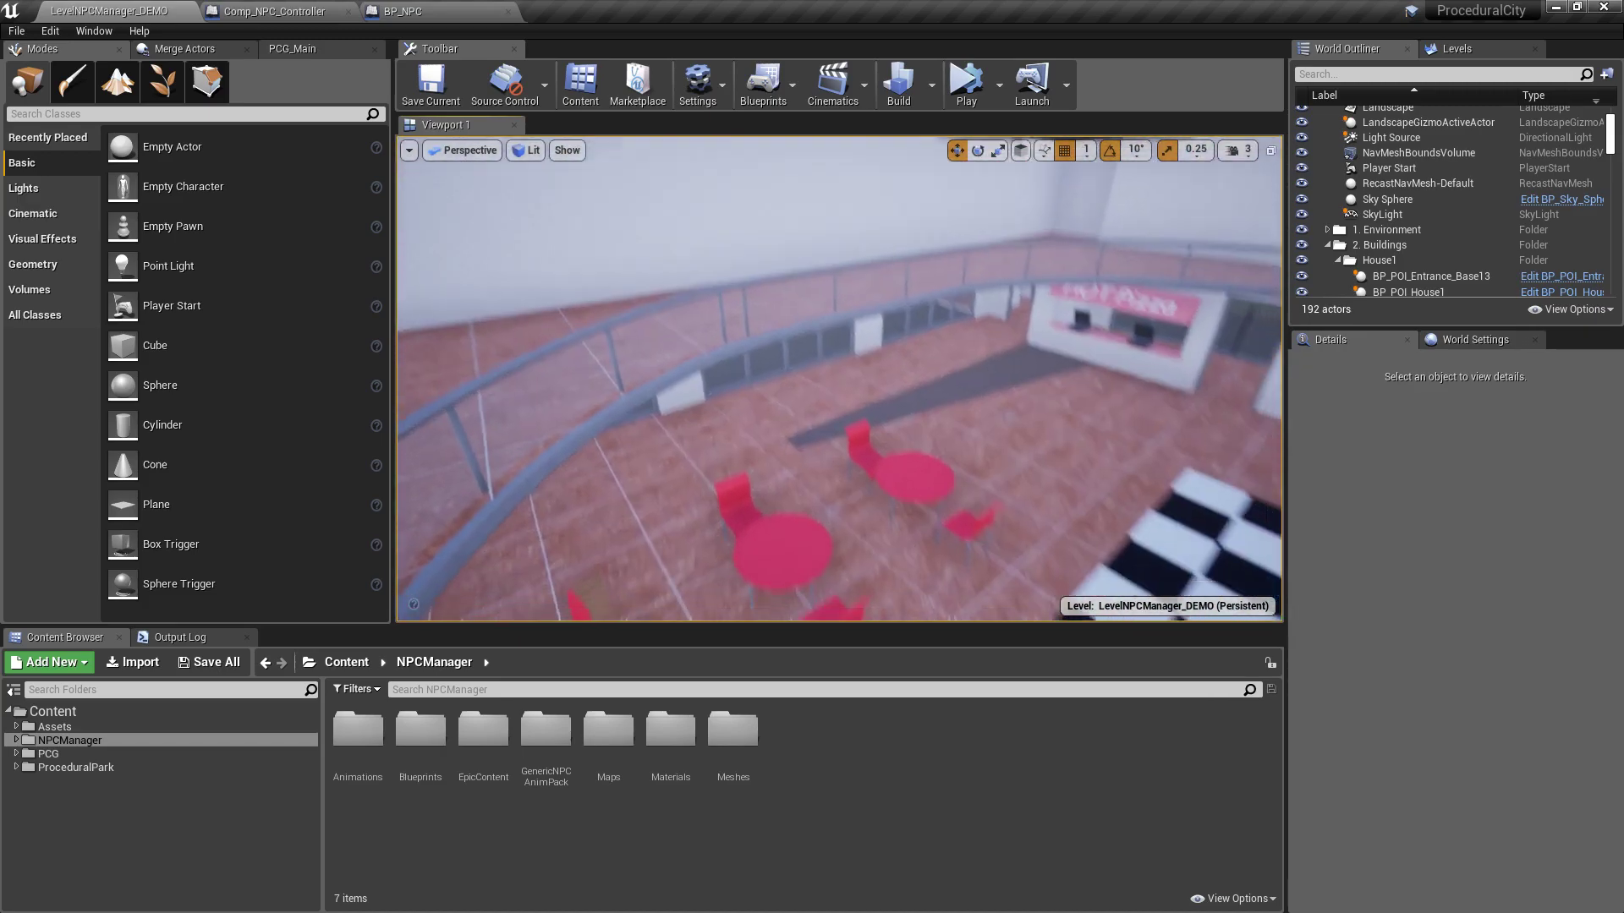
- Examine the interior of the pizza building, including its upper gallery, seating and checkered floor
key(w)
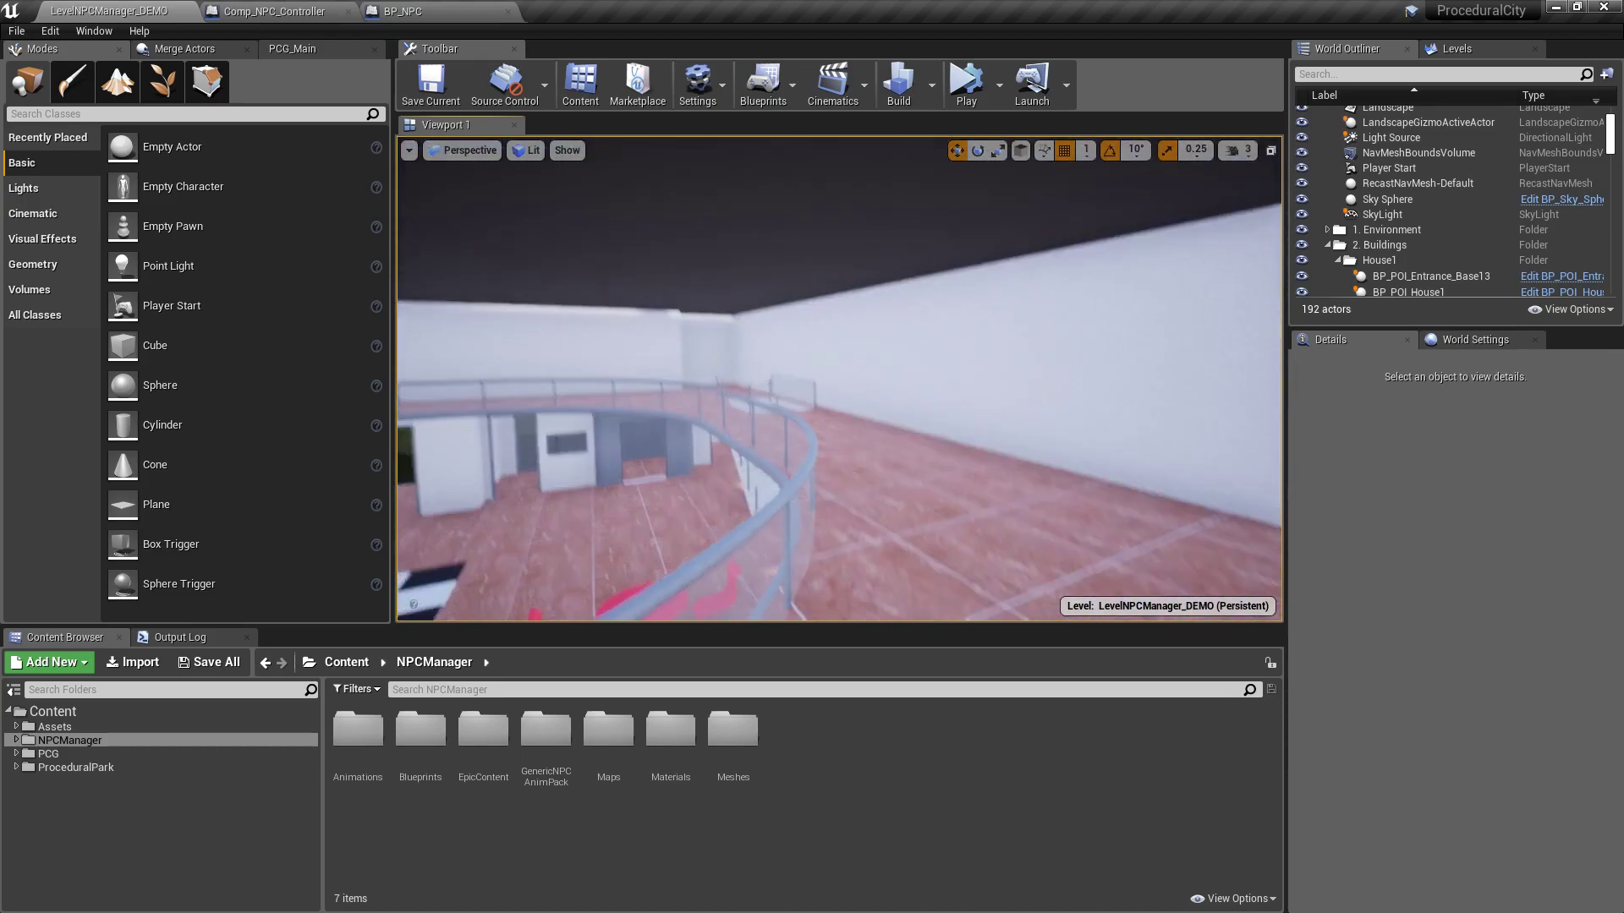
right_drag(839, 378, 592, 379)
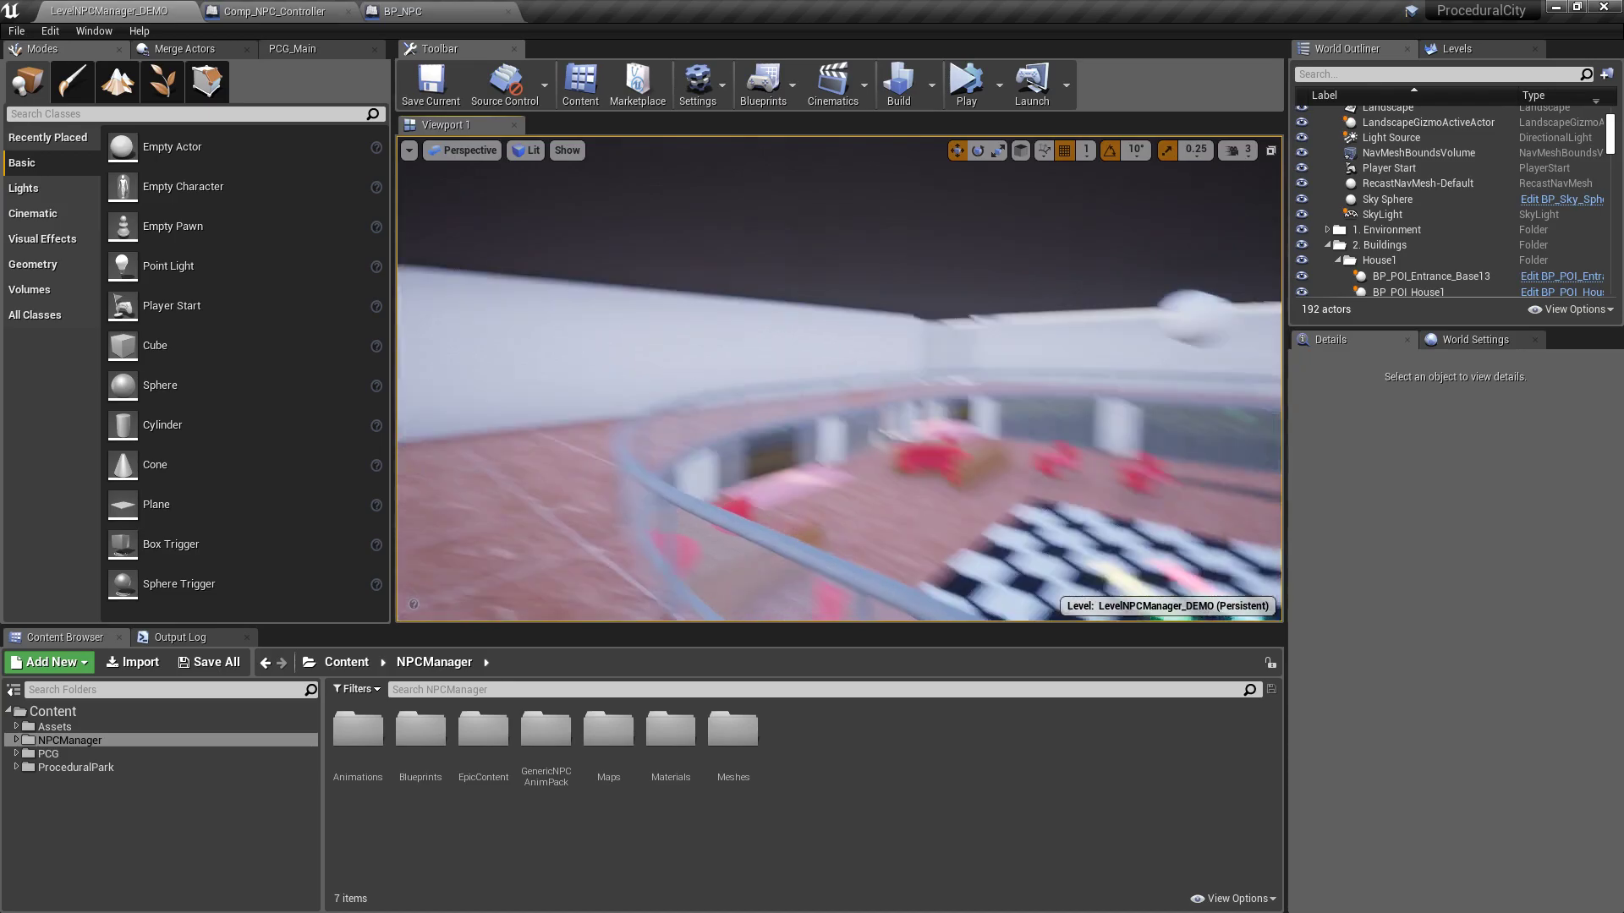
right_drag(838, 379, 1057, 439)
key(w)
right_drag(839, 379, 964, 380)
key(s)
key(w)
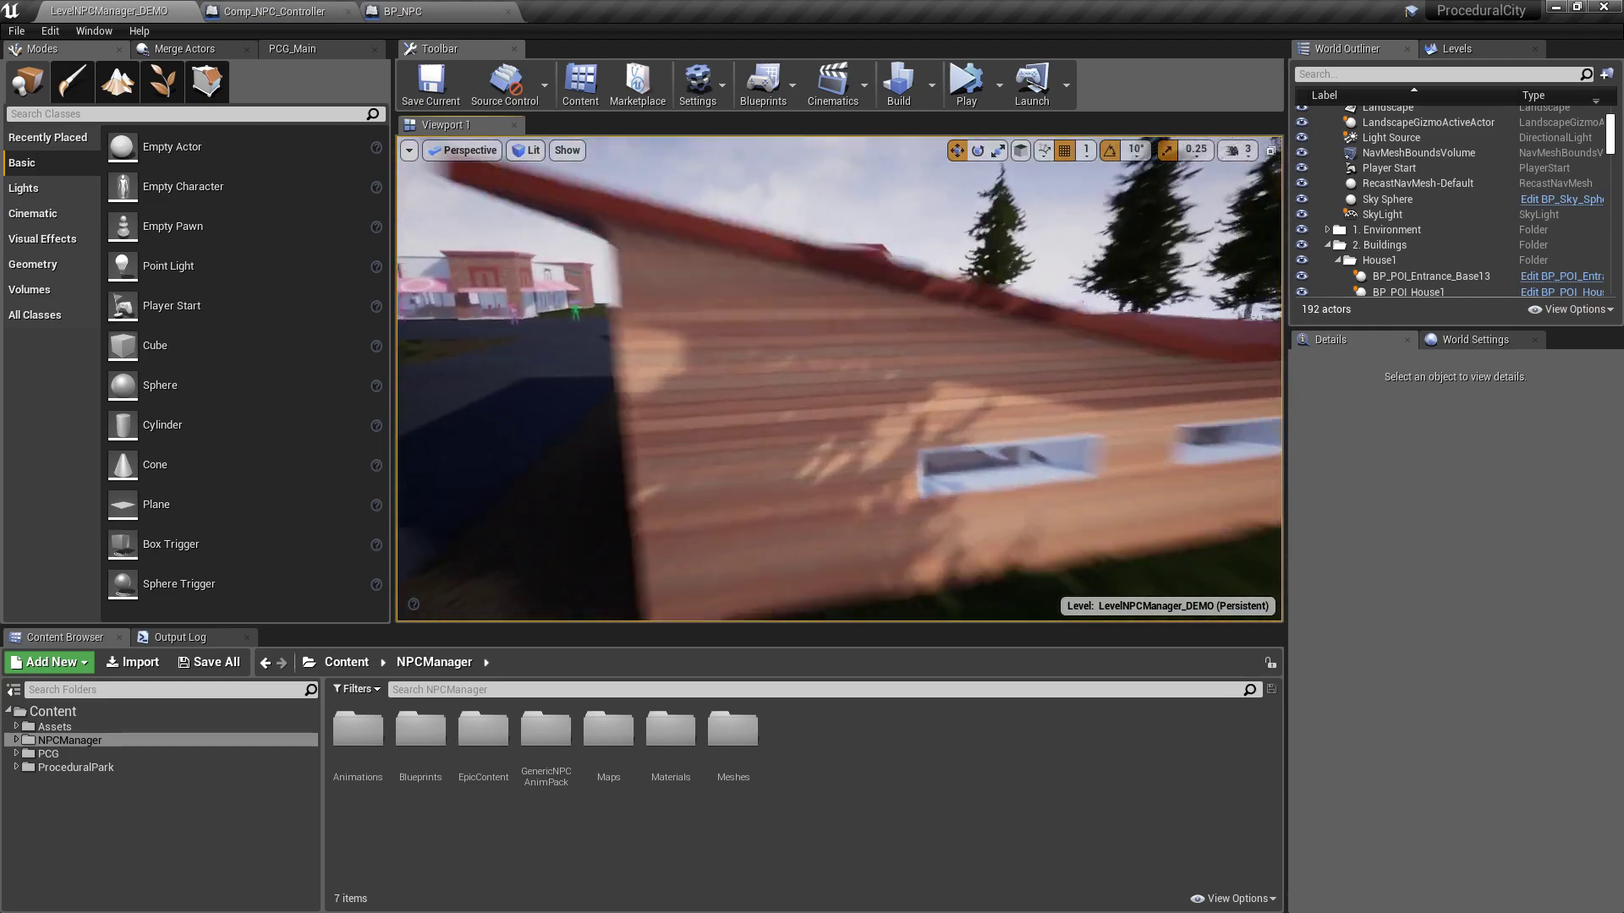
- Select the blue male NPC standing in the living room of the house
key(w)
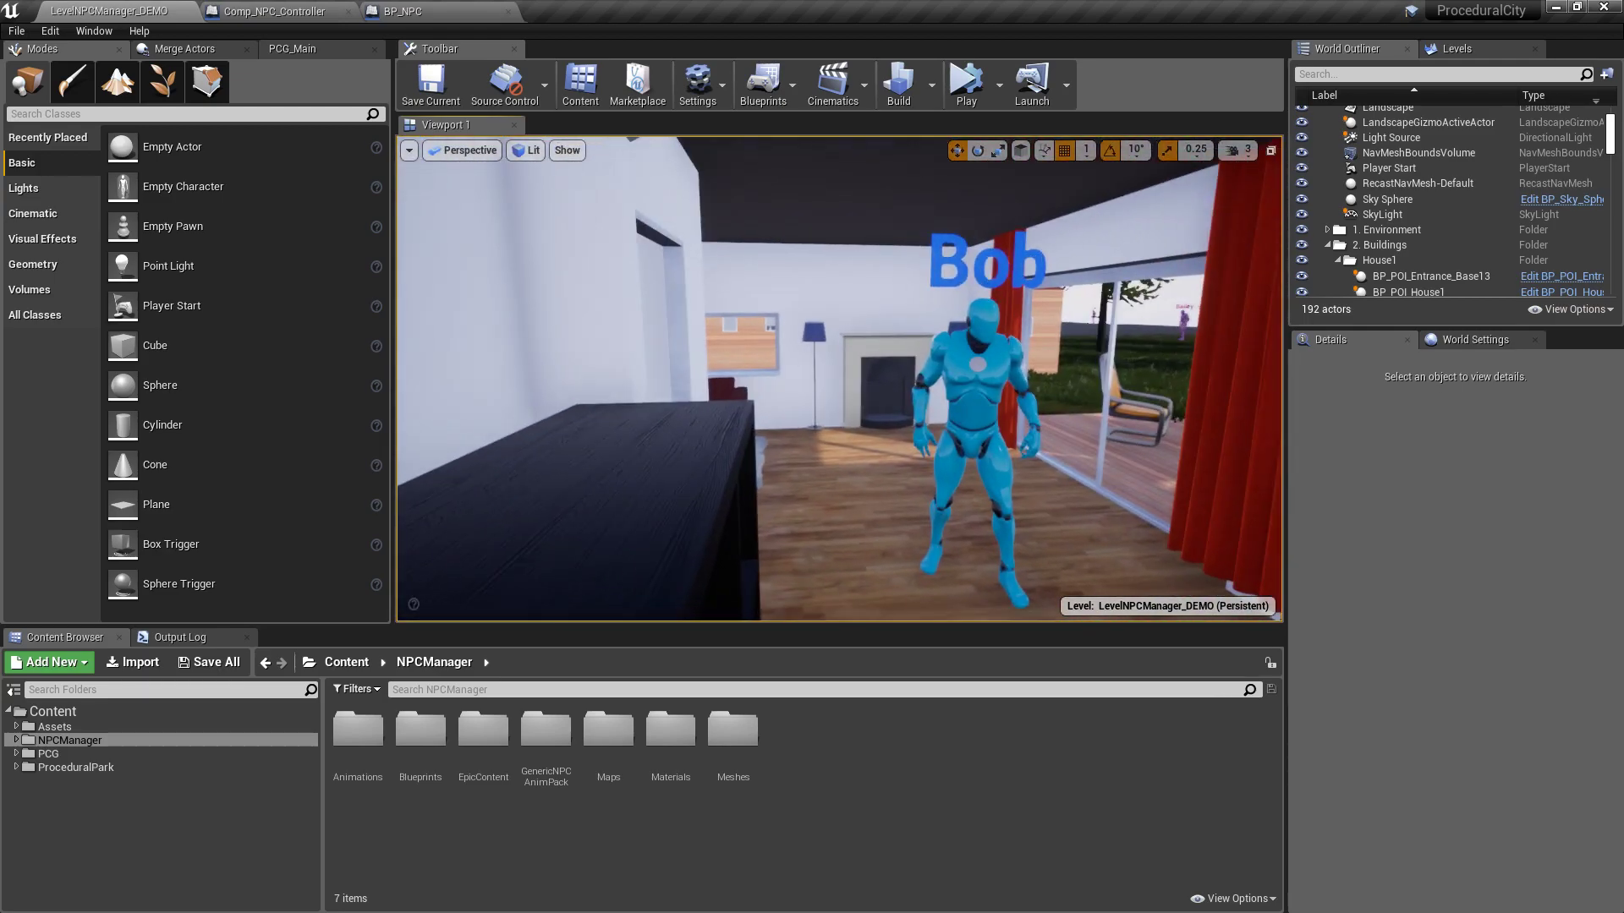
key(d)
mouse_move(797, 342)
right_down()
mouse_move(863, 343)
mouse_move(796, 342)
right_up()
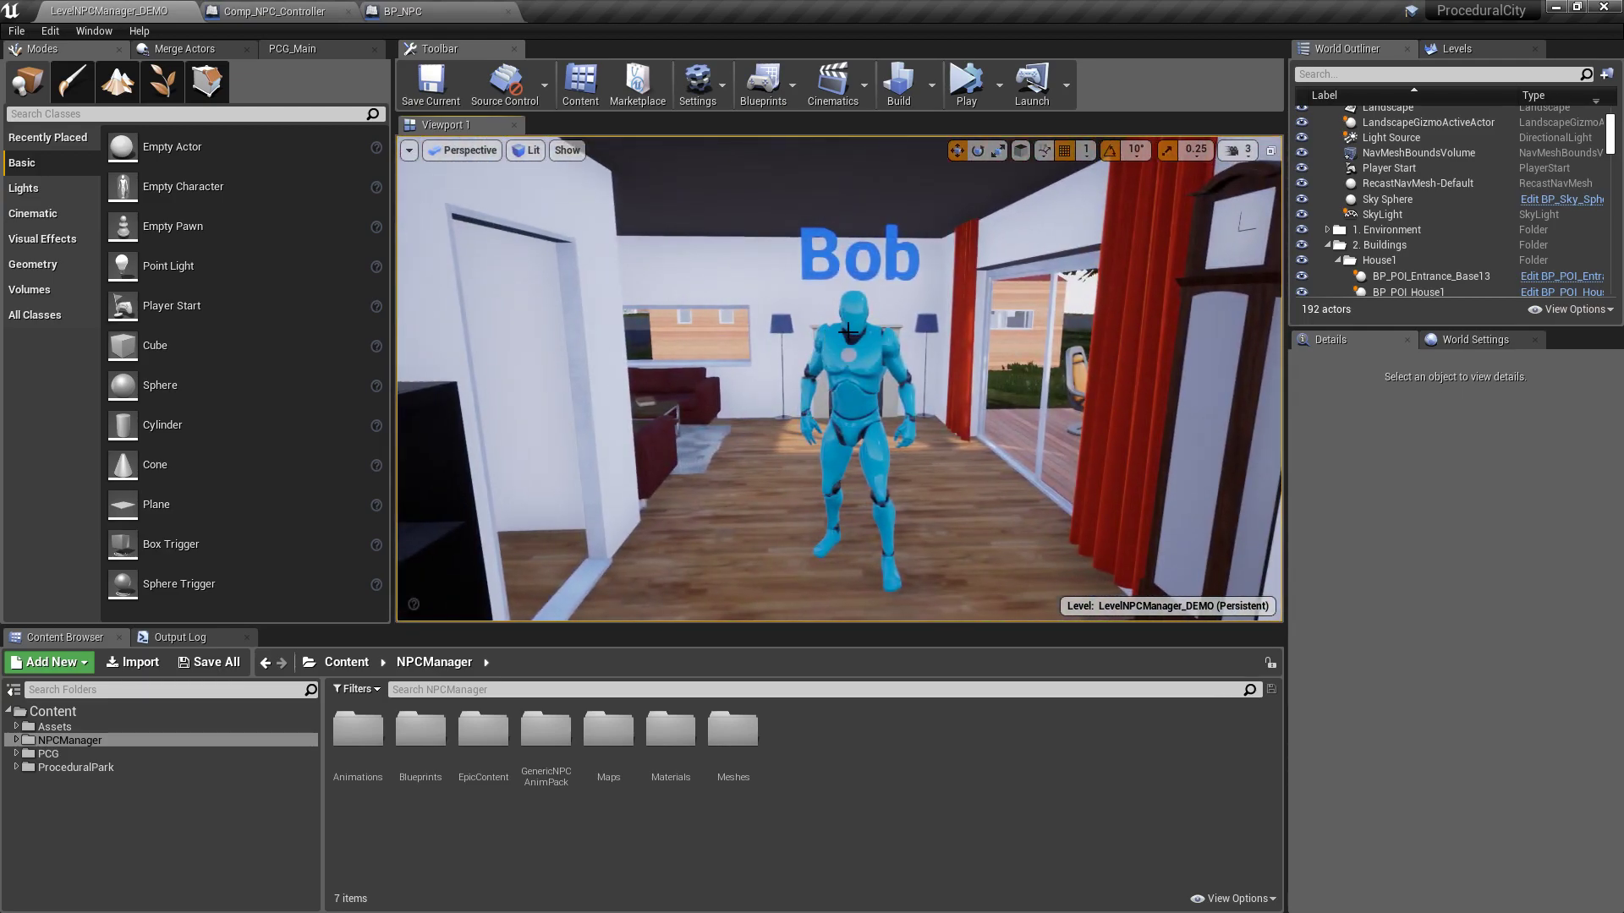
click(848, 330)
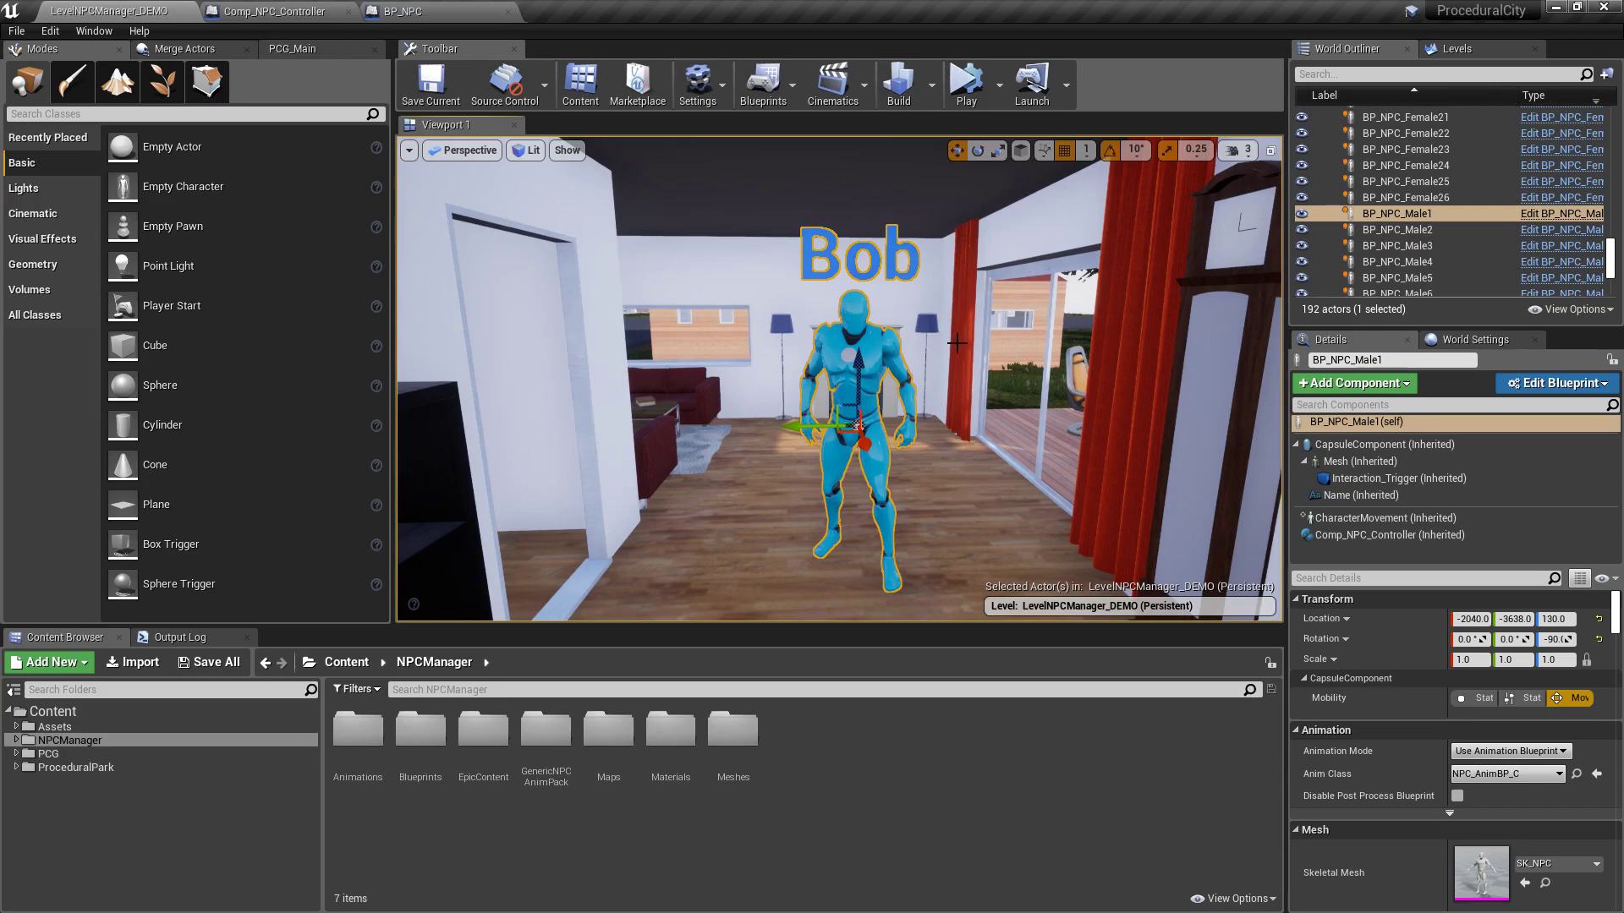
- Examine the distribution of NPCs across the street, the buildings and the wooded area
key(s)
right_drag(839, 379, 604, 410)
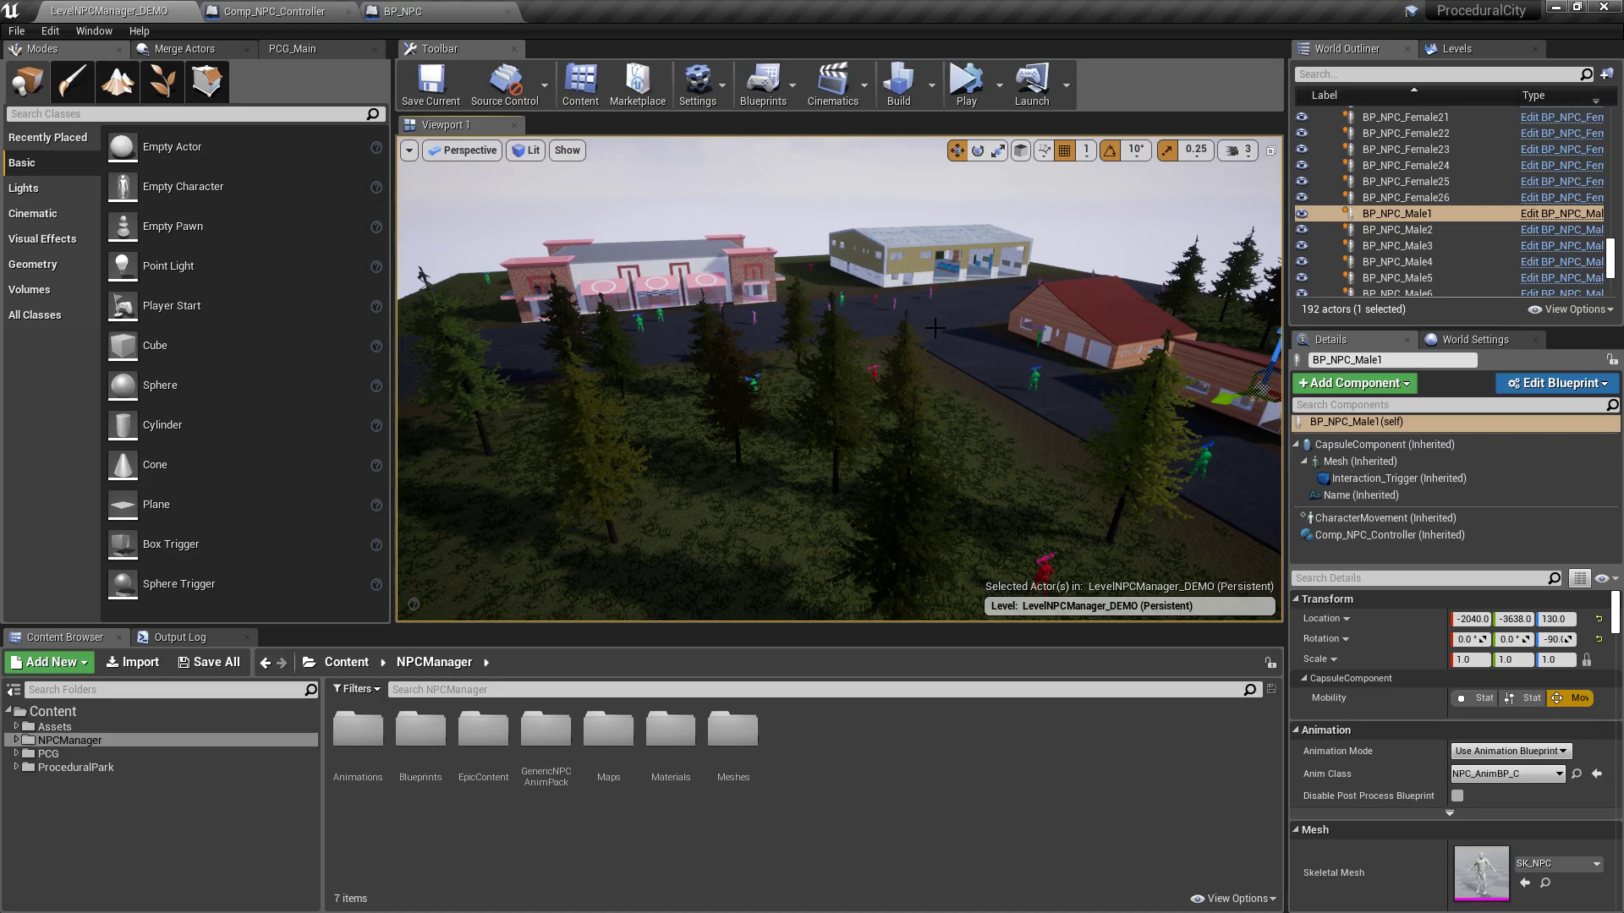
key(d)
key(w)
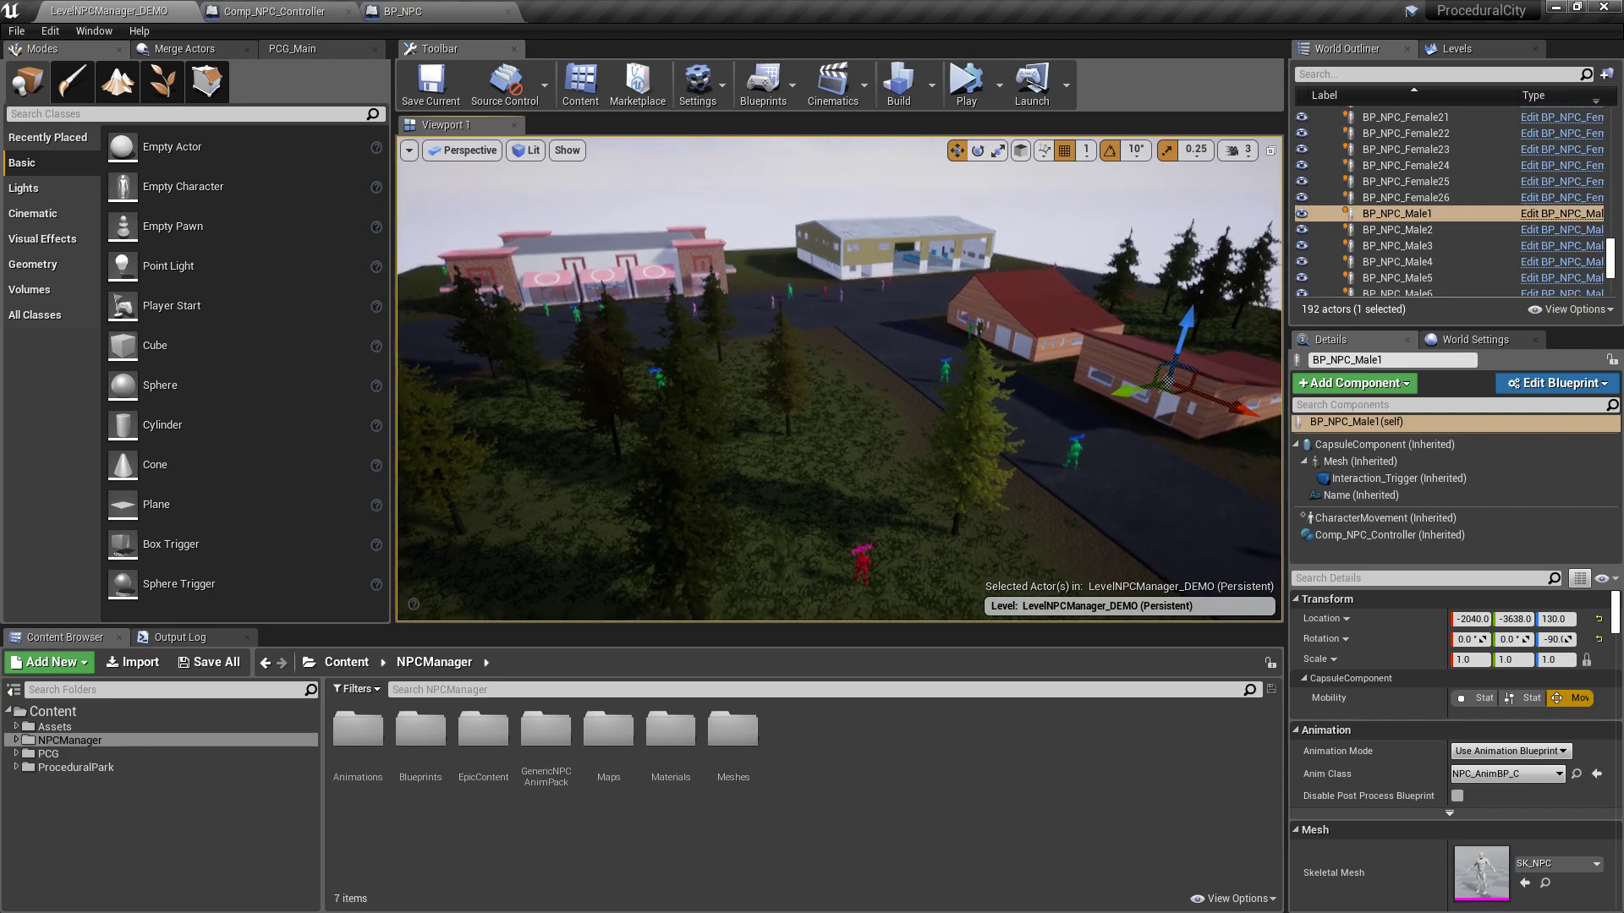
right_drag(839, 379, 898, 310)
key(d)
key(d)
right_drag(839, 379, 786, 376)
key(w)
- Play the level in the selected viewport and show it full screen
click(998, 77)
key(Escape)
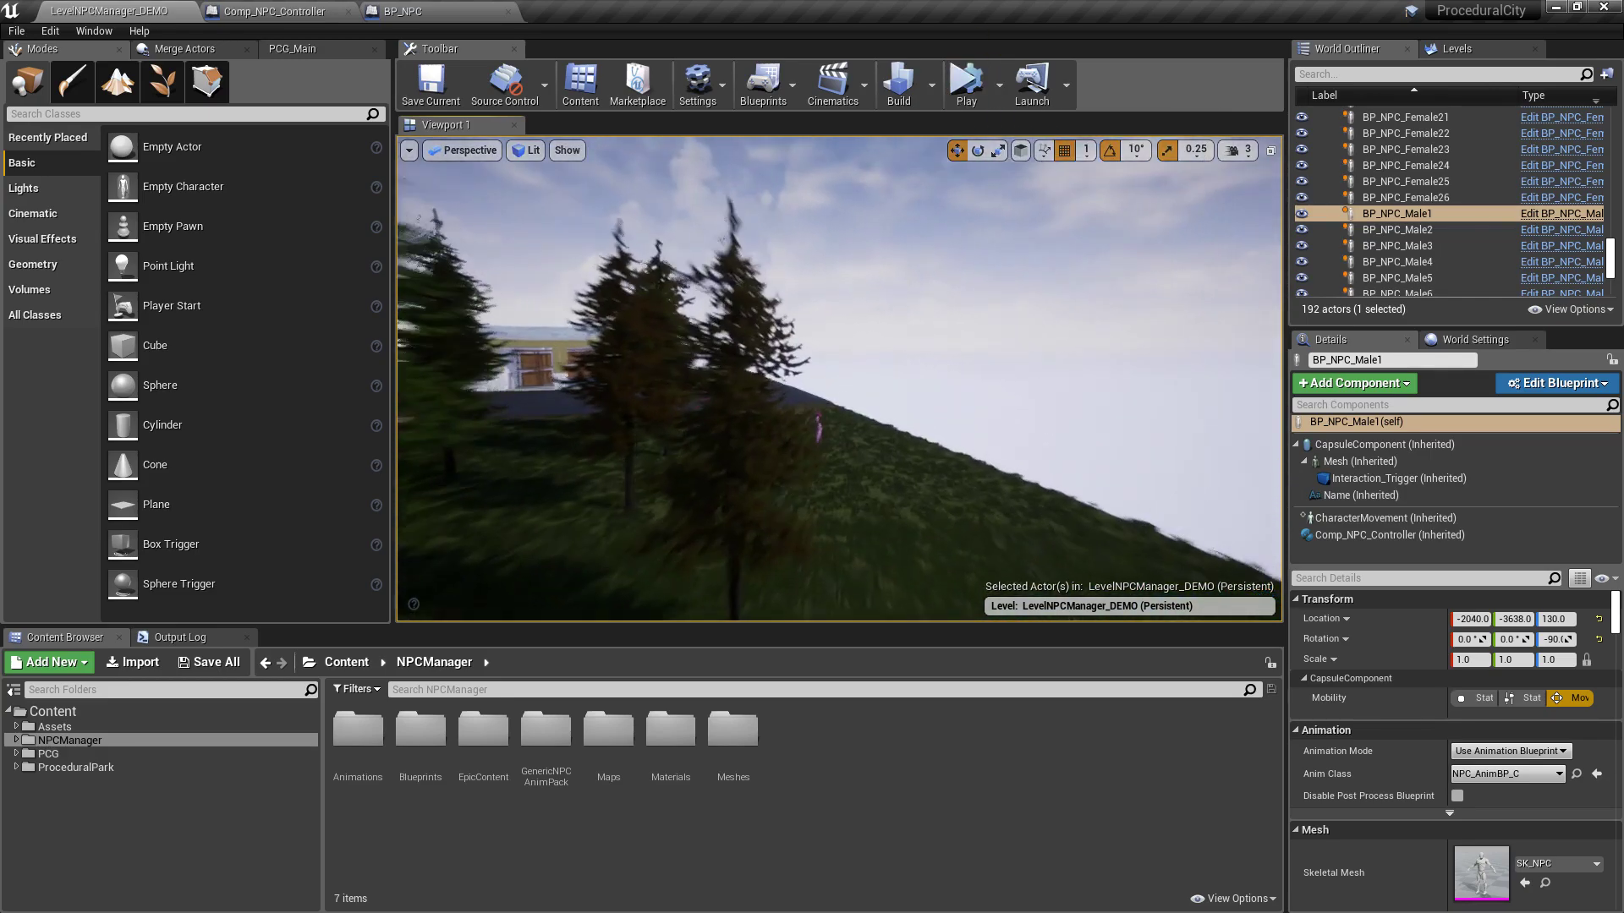
click(1001, 85)
click(1099, 133)
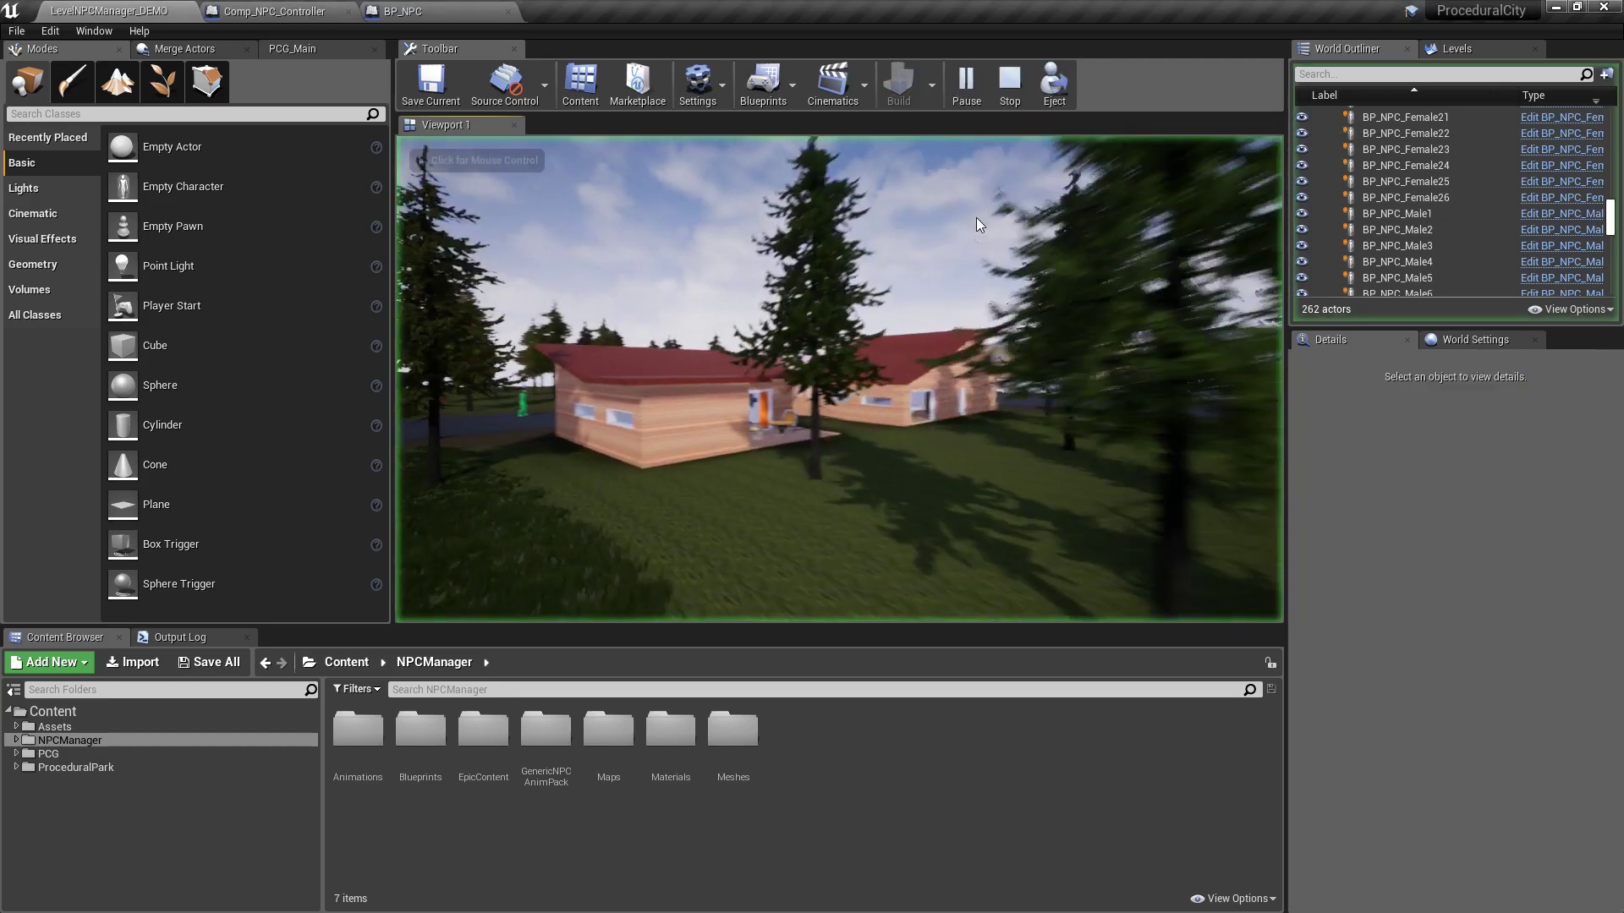
key(F11)
- Follow the blue NPC through the house and out of its front door
key(a)
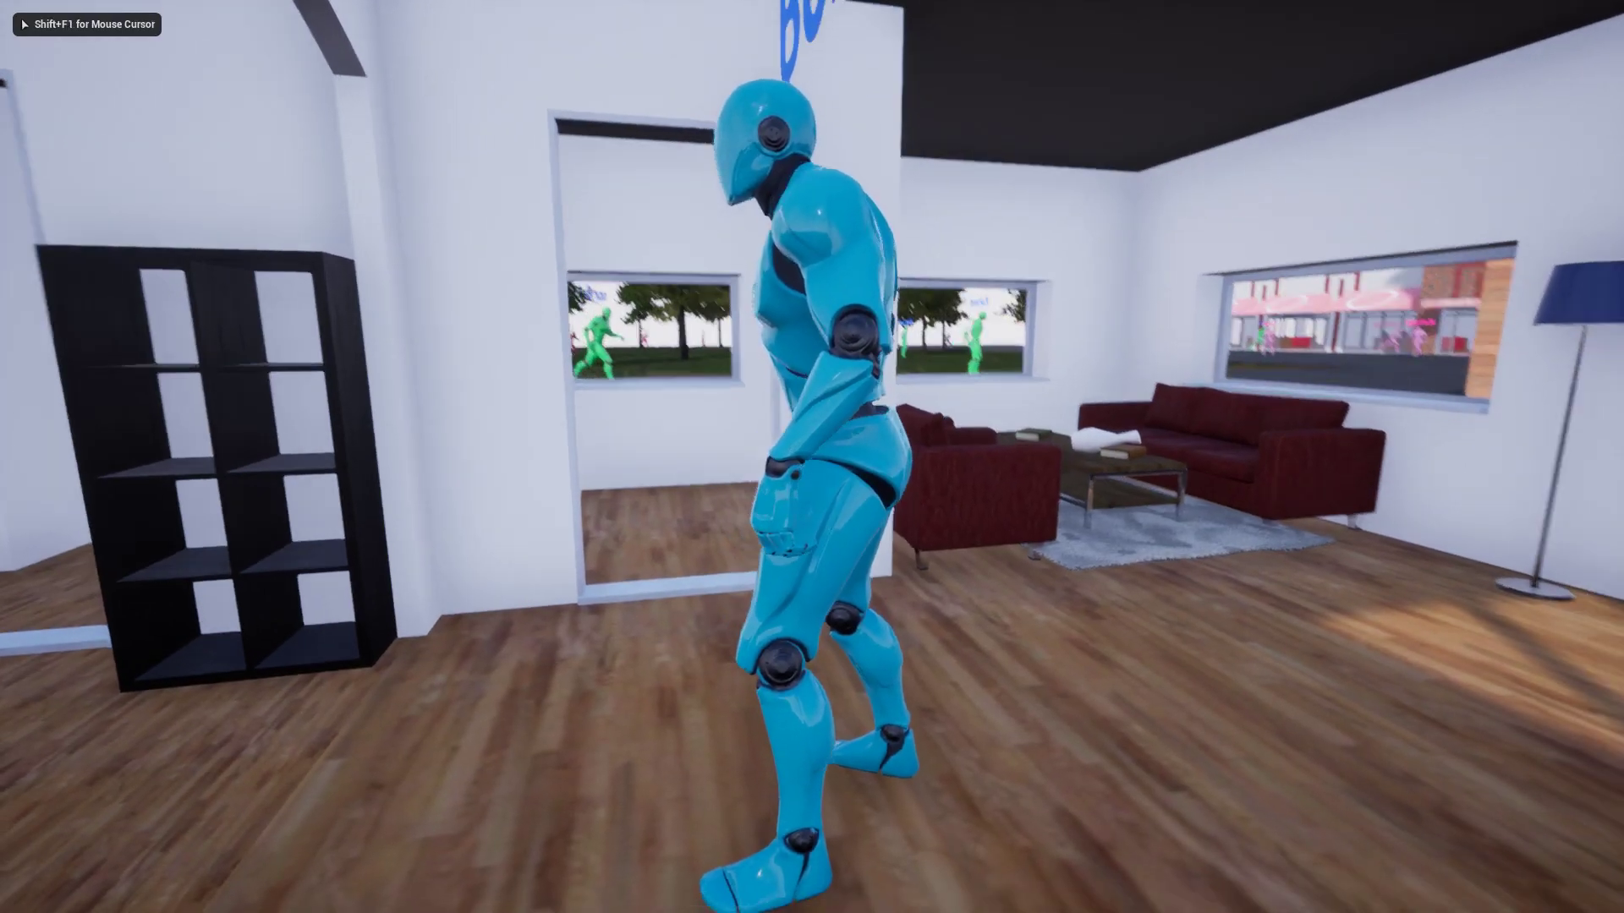
key(w)
key(a)
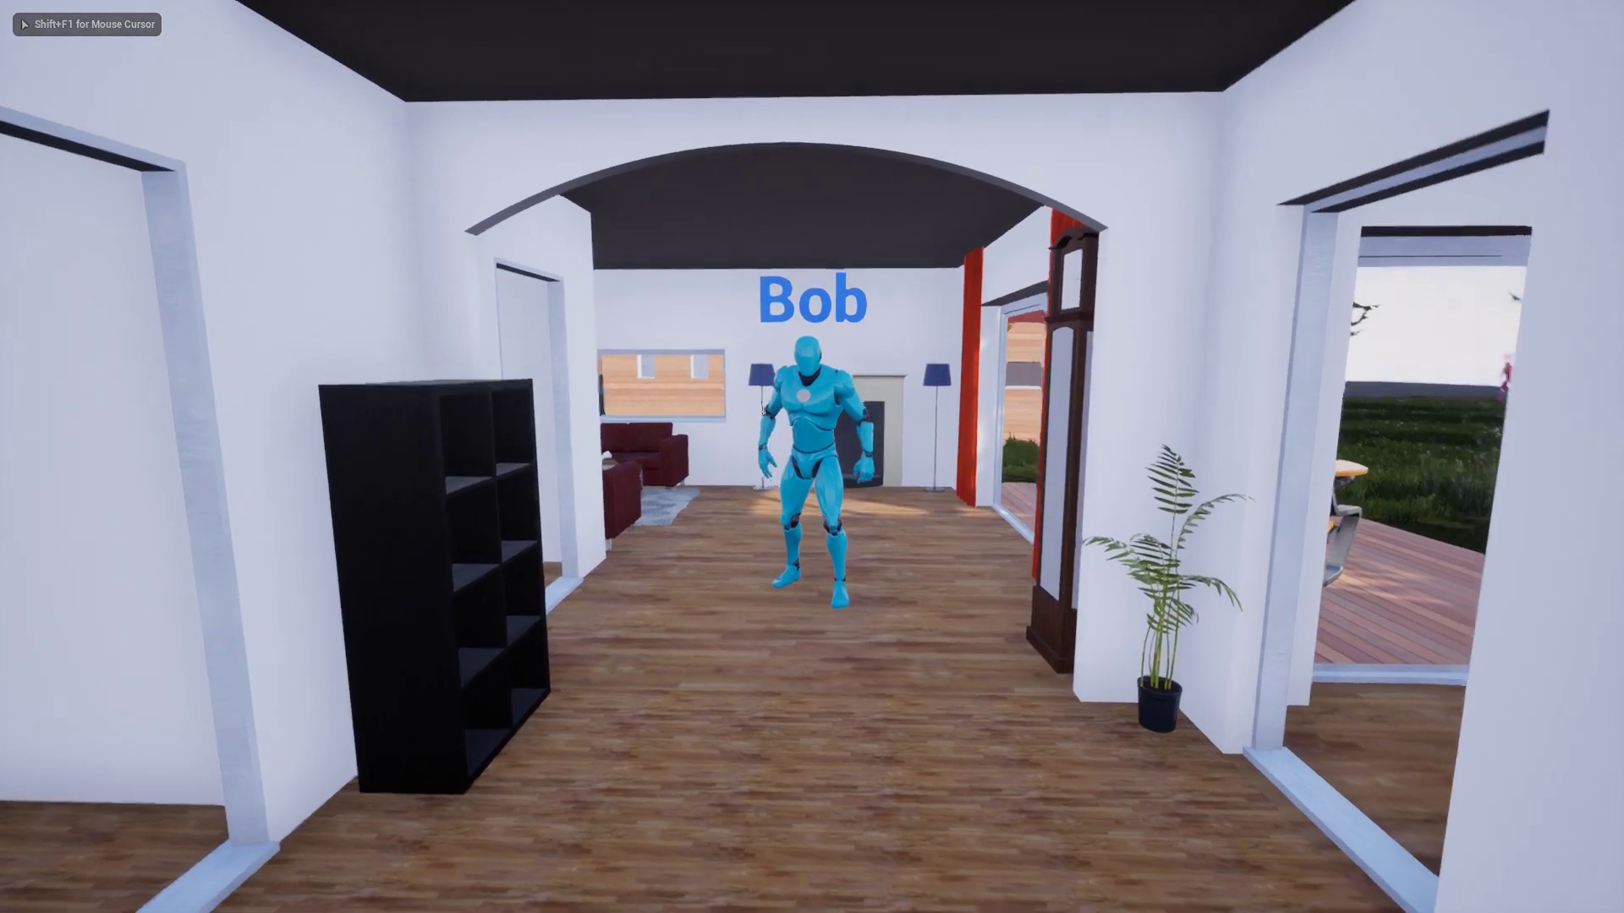
key(s)
key(w)
key(w)
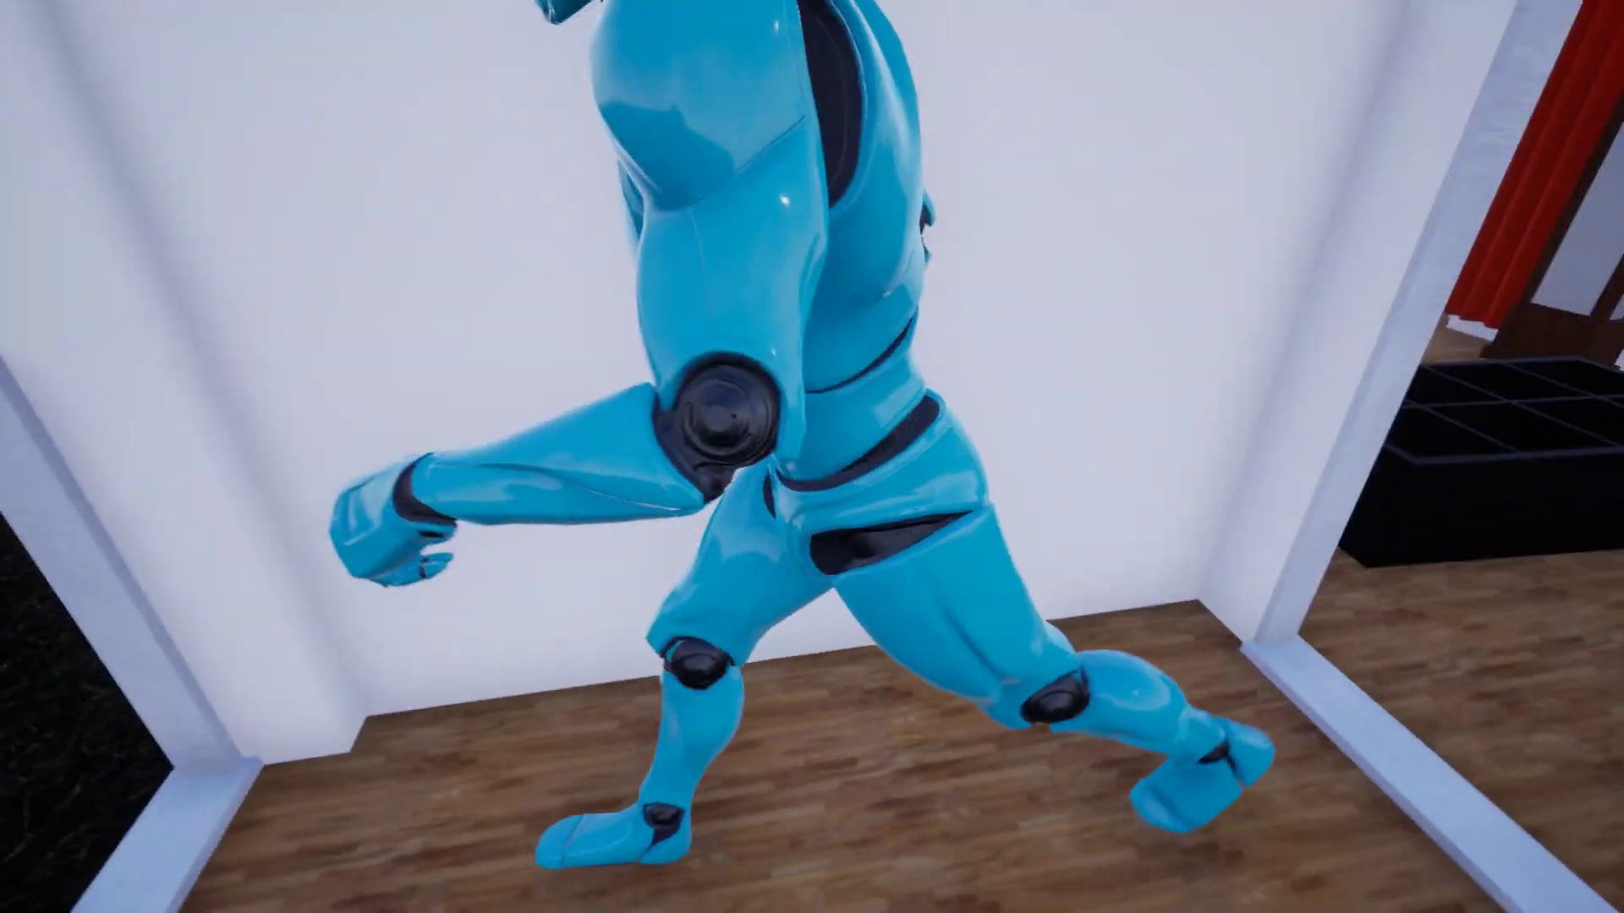
key(s)
key(a)
key(a)
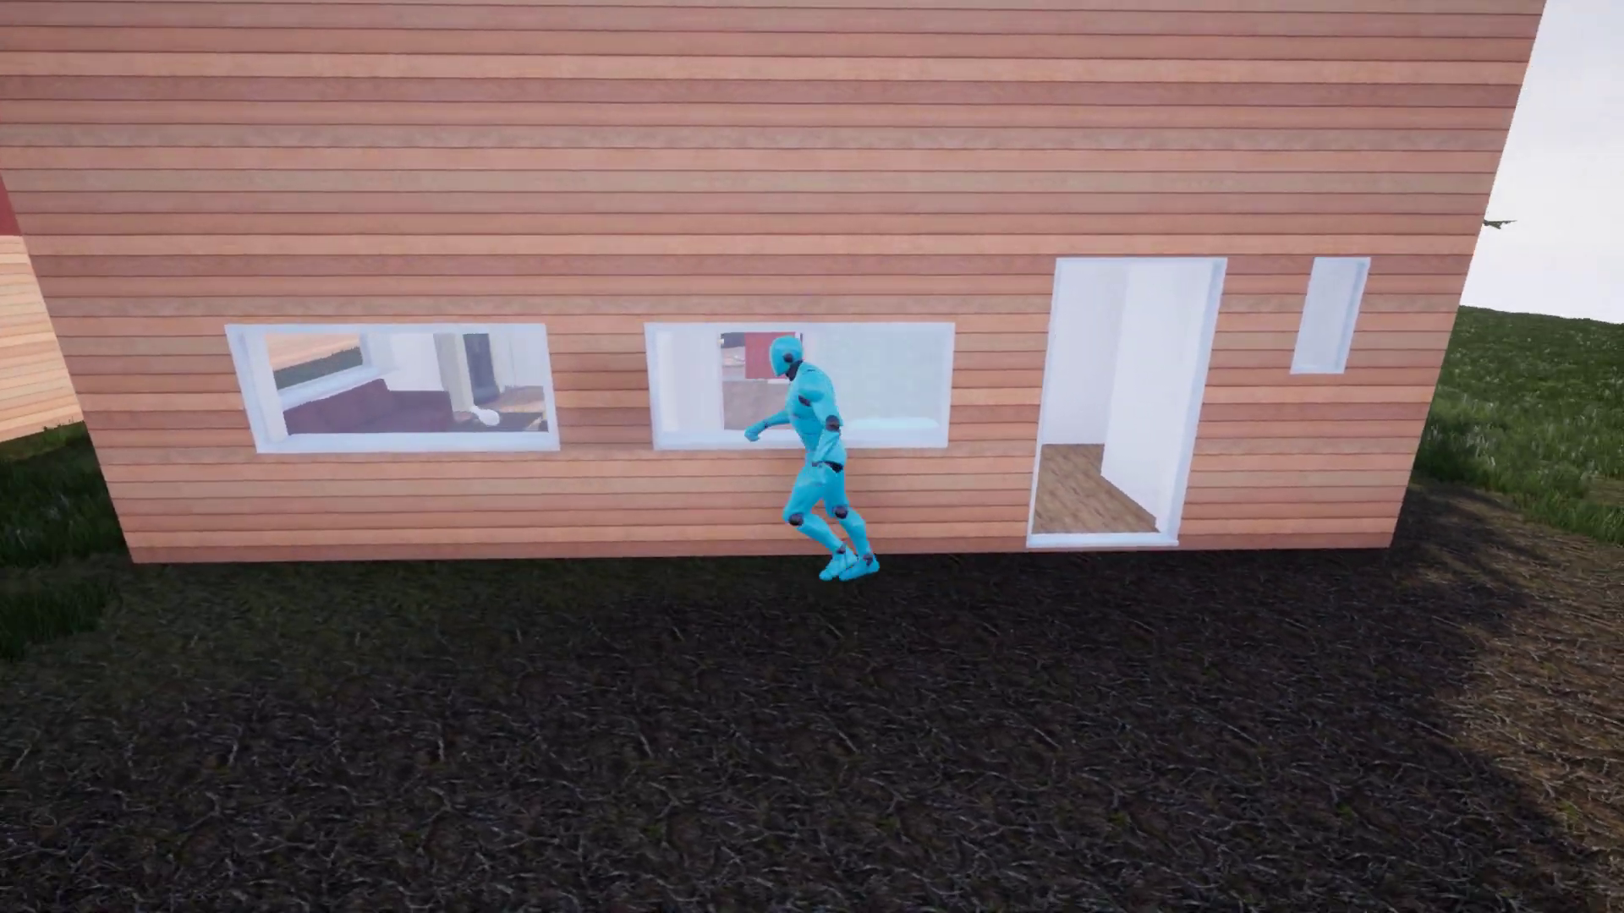
- Follow the blue NPC along the front of both houses beside the road
key(w)
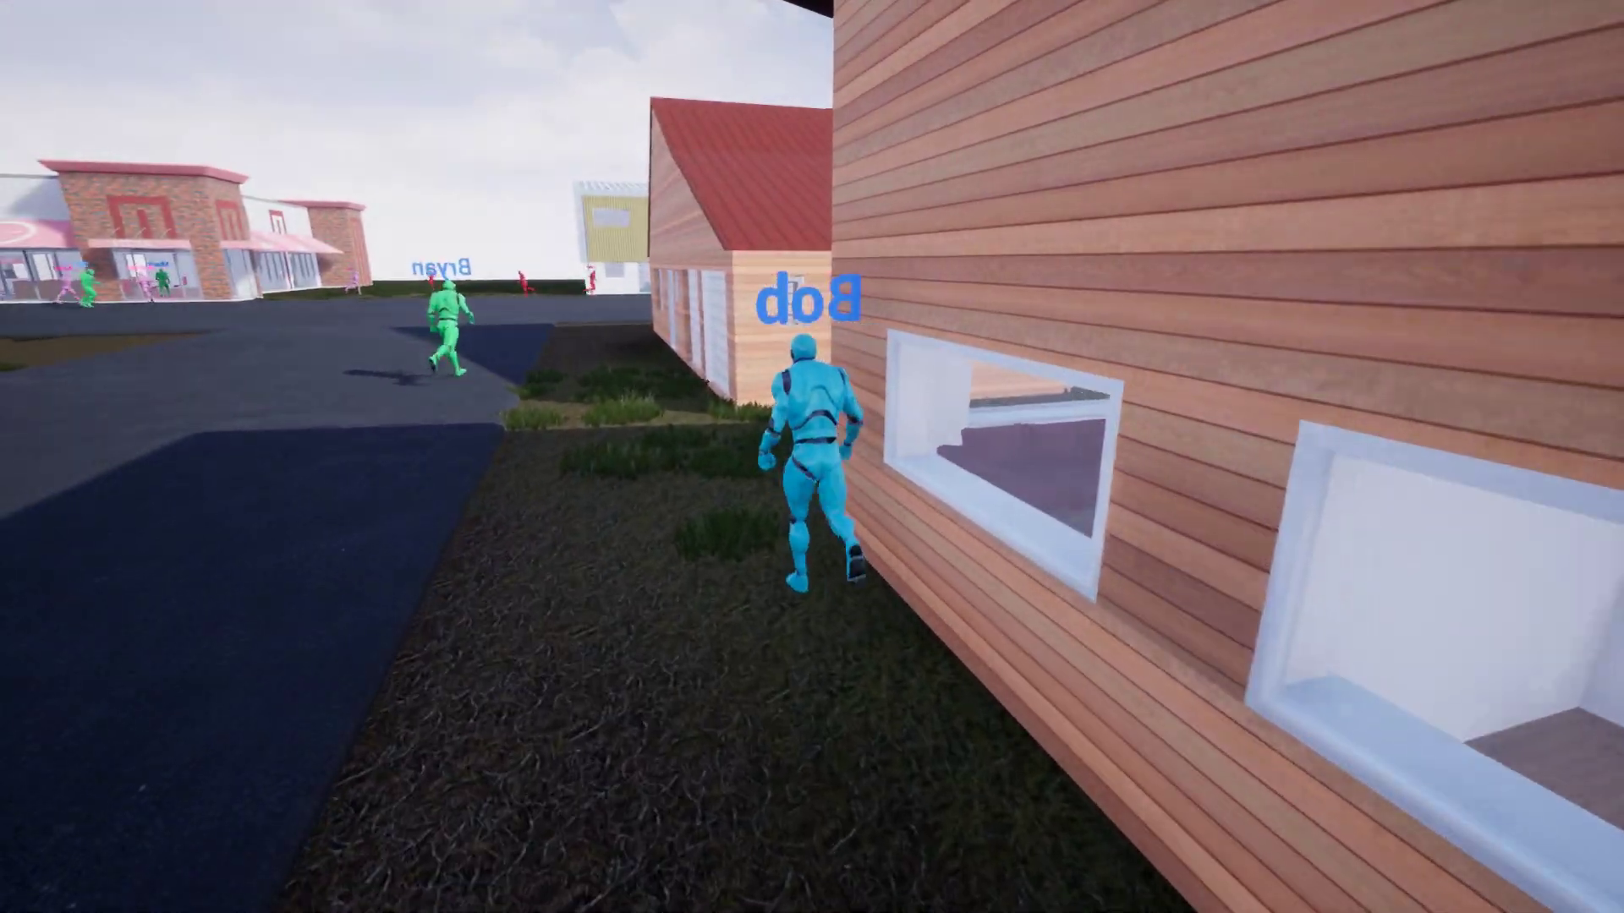
key(a)
key(a)
key(w)
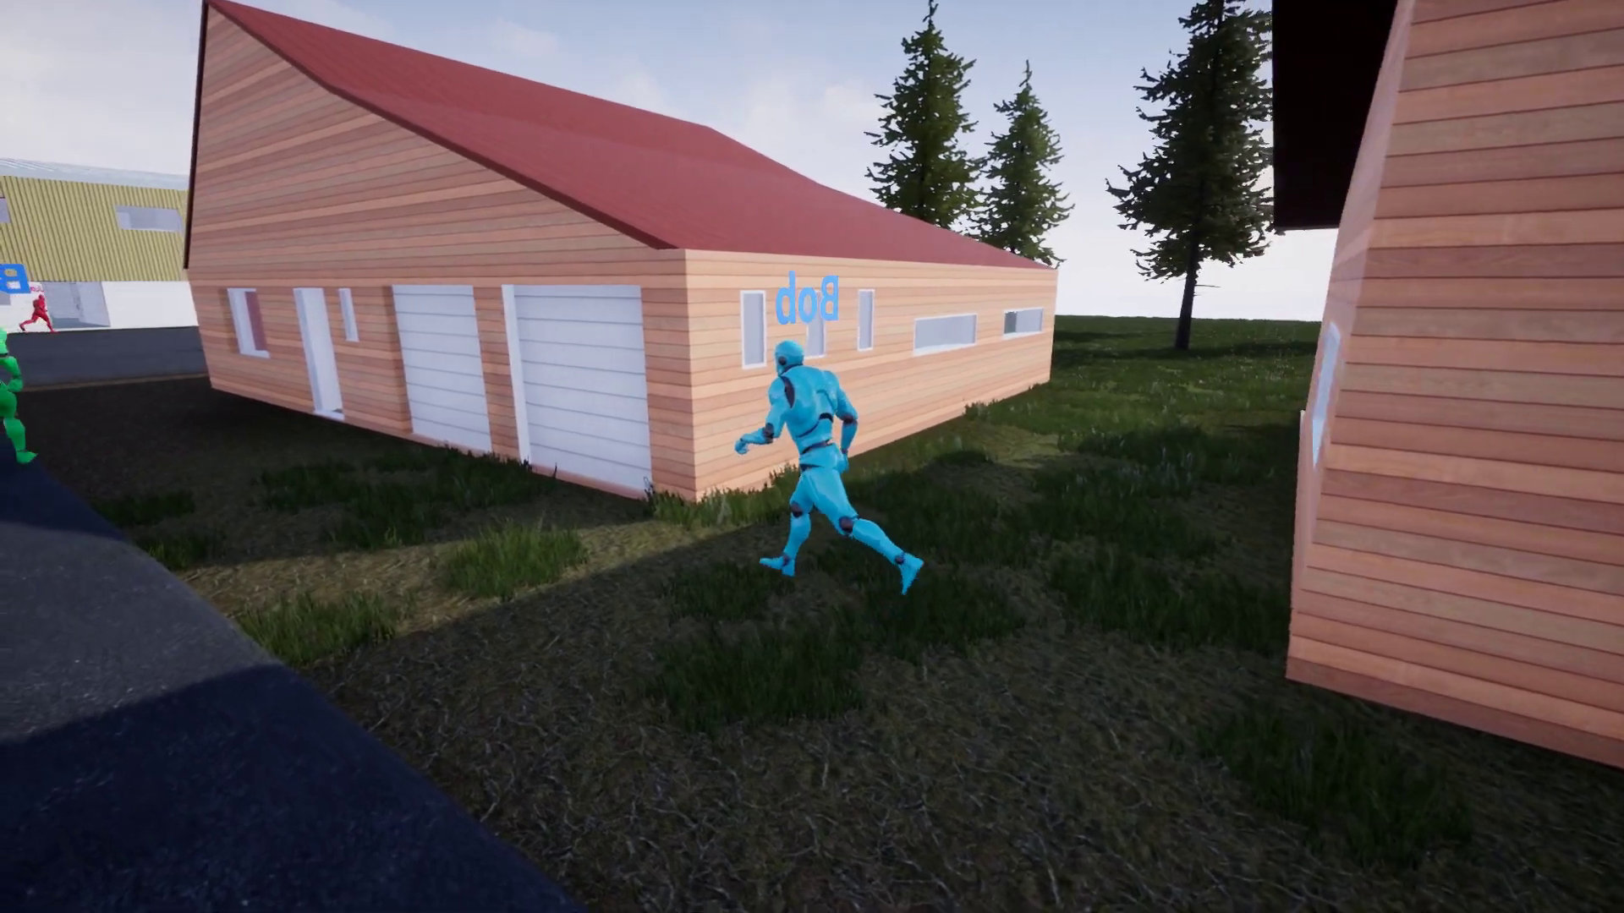
key(w)
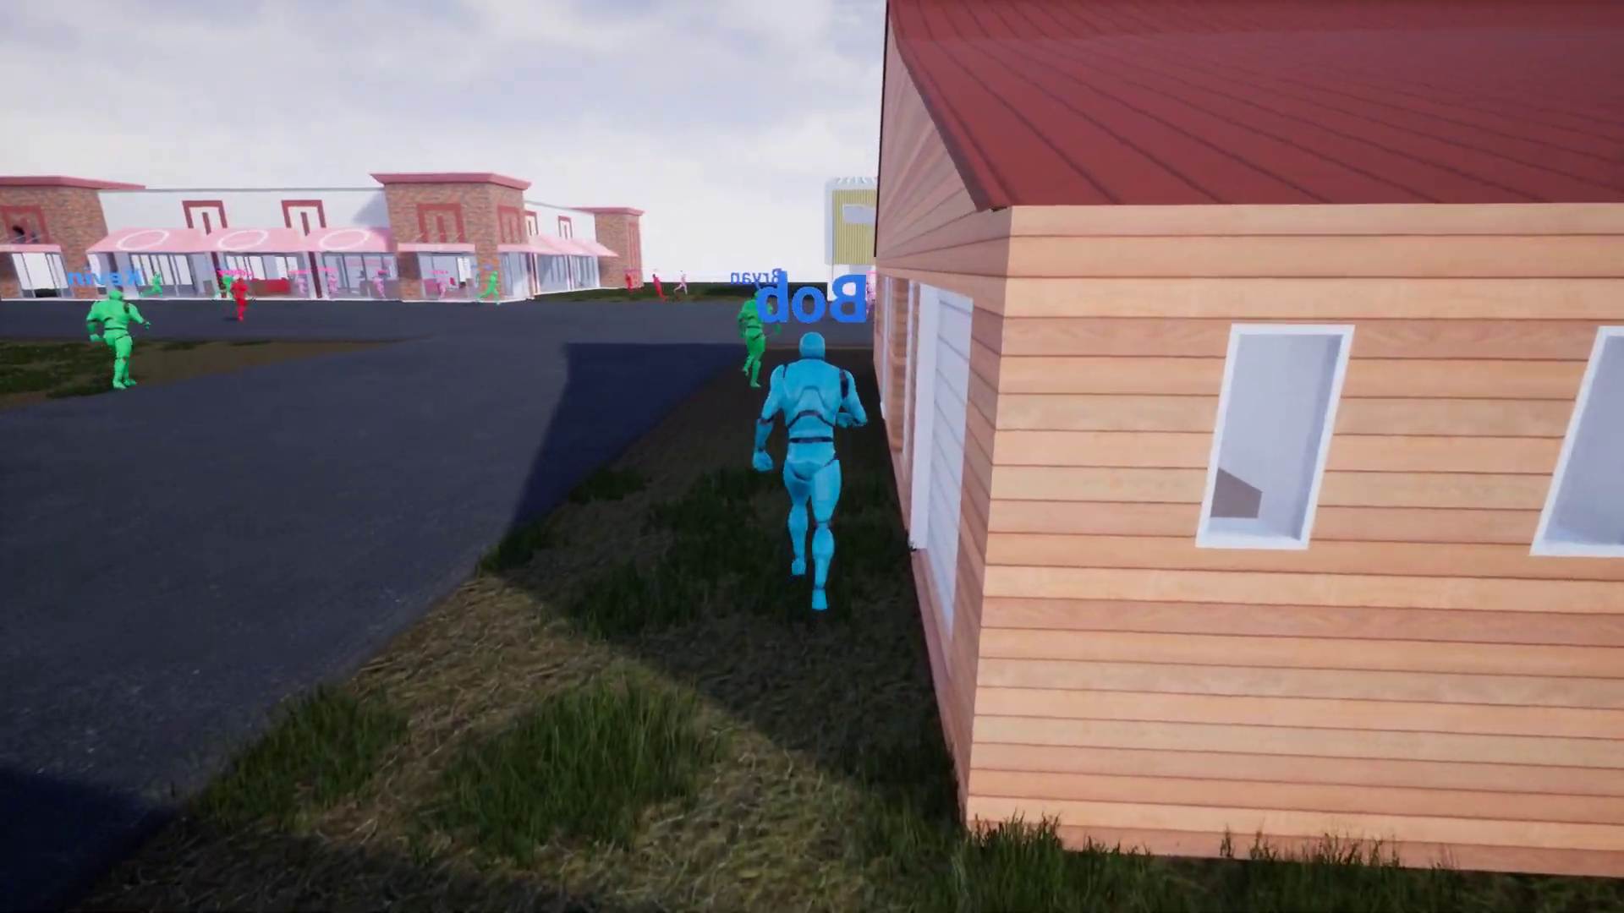
key(w)
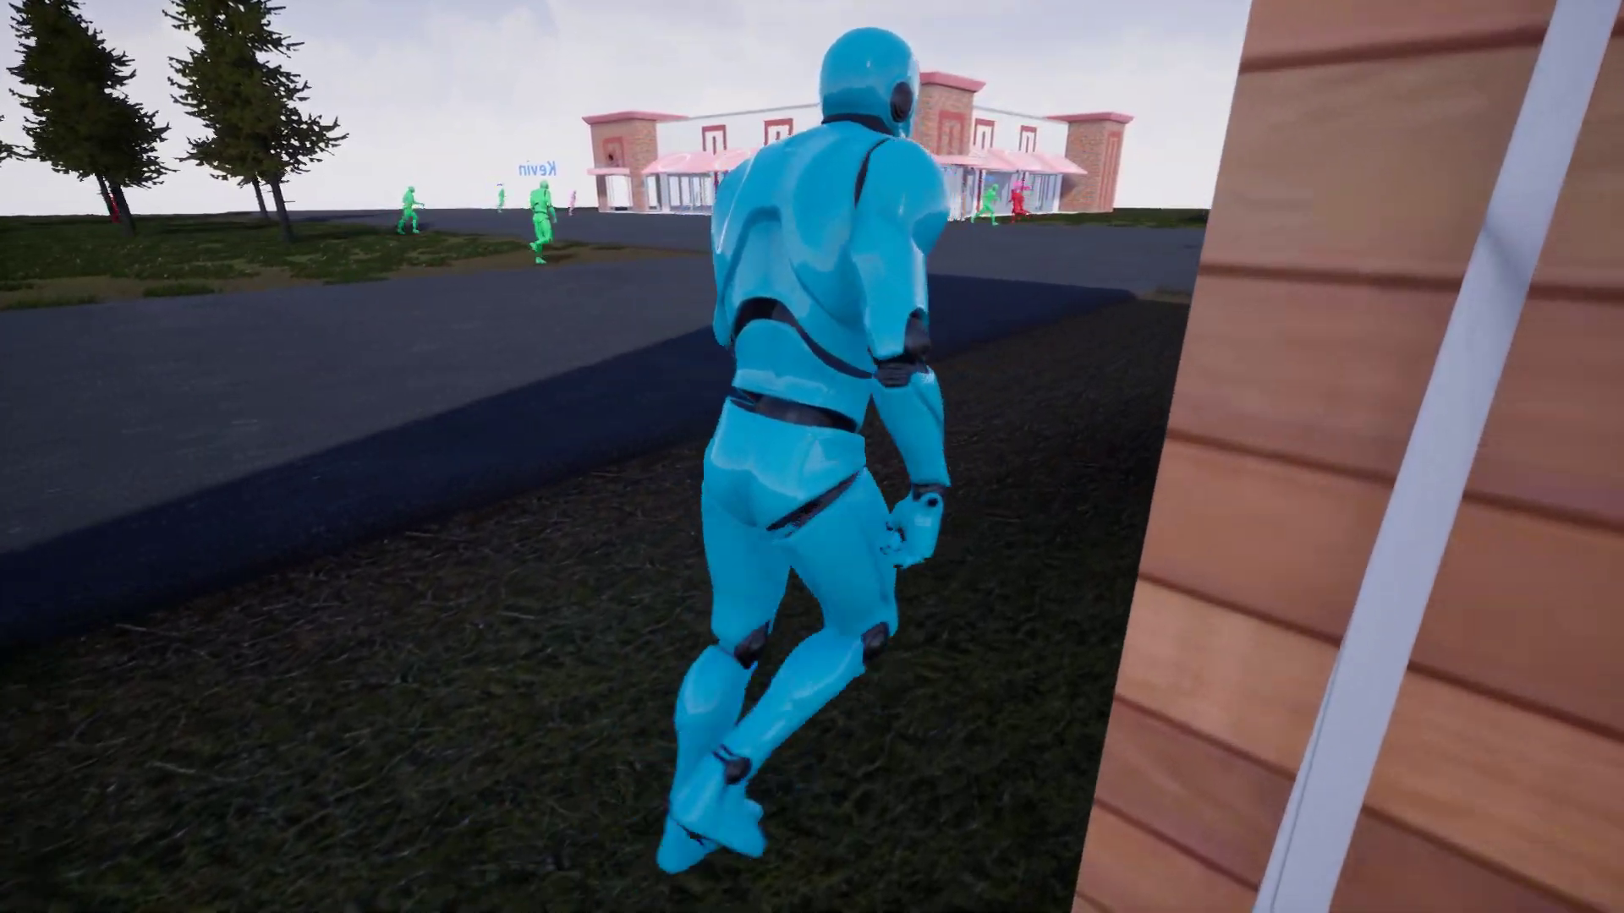
key(w)
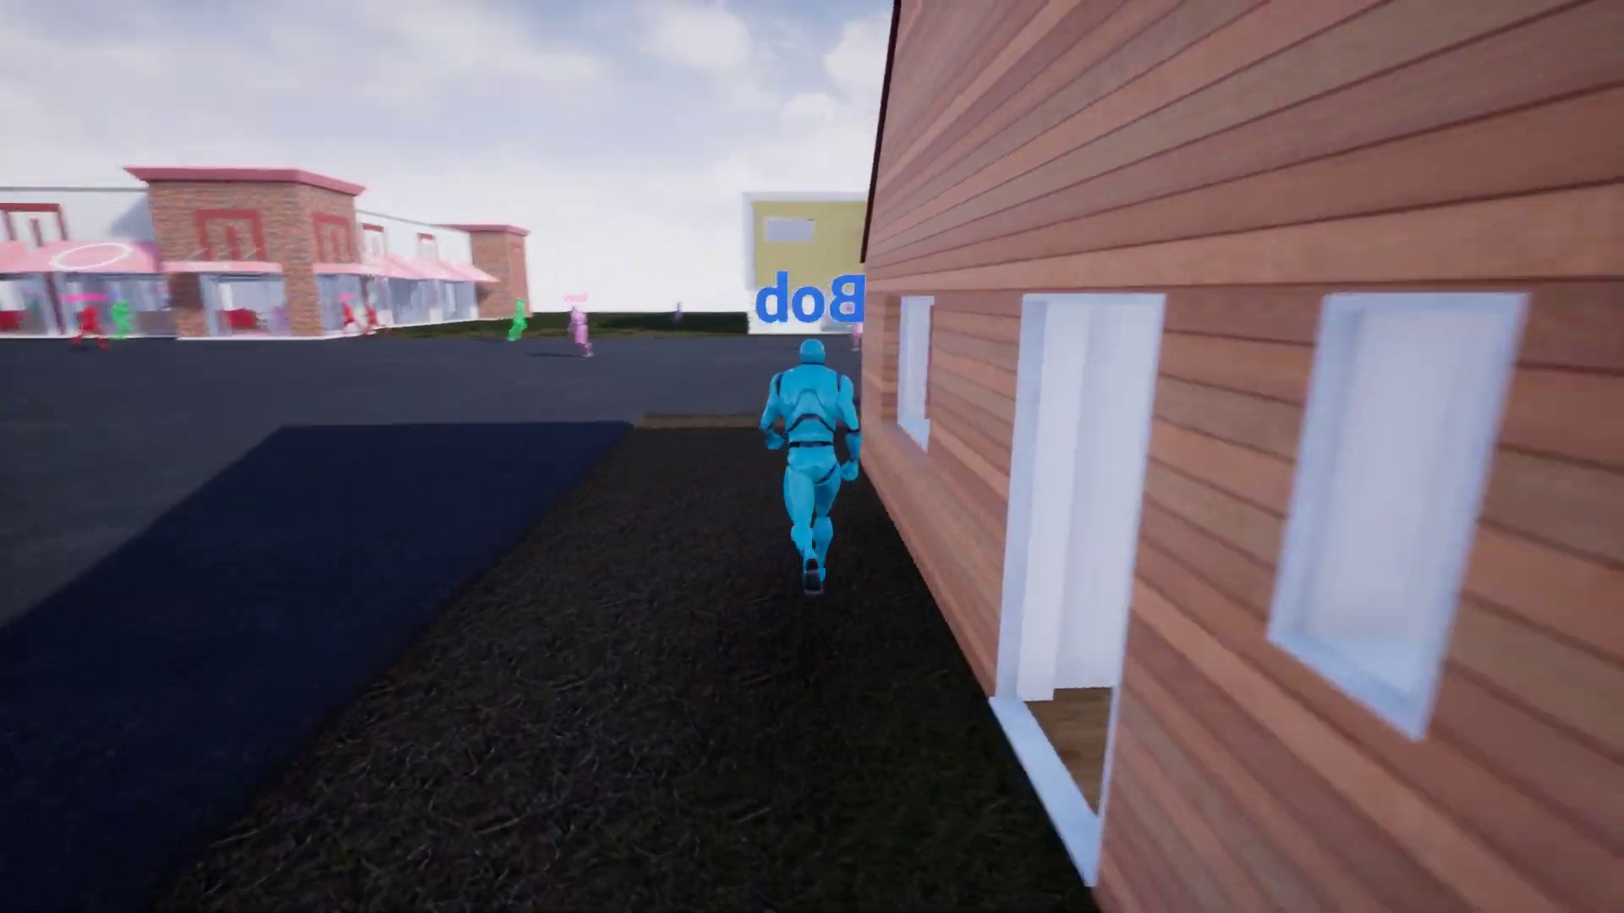
- Follow the blue NPC across the road and around the pizza building's hall, and end the play session
key(s)
key(s)
key(a)
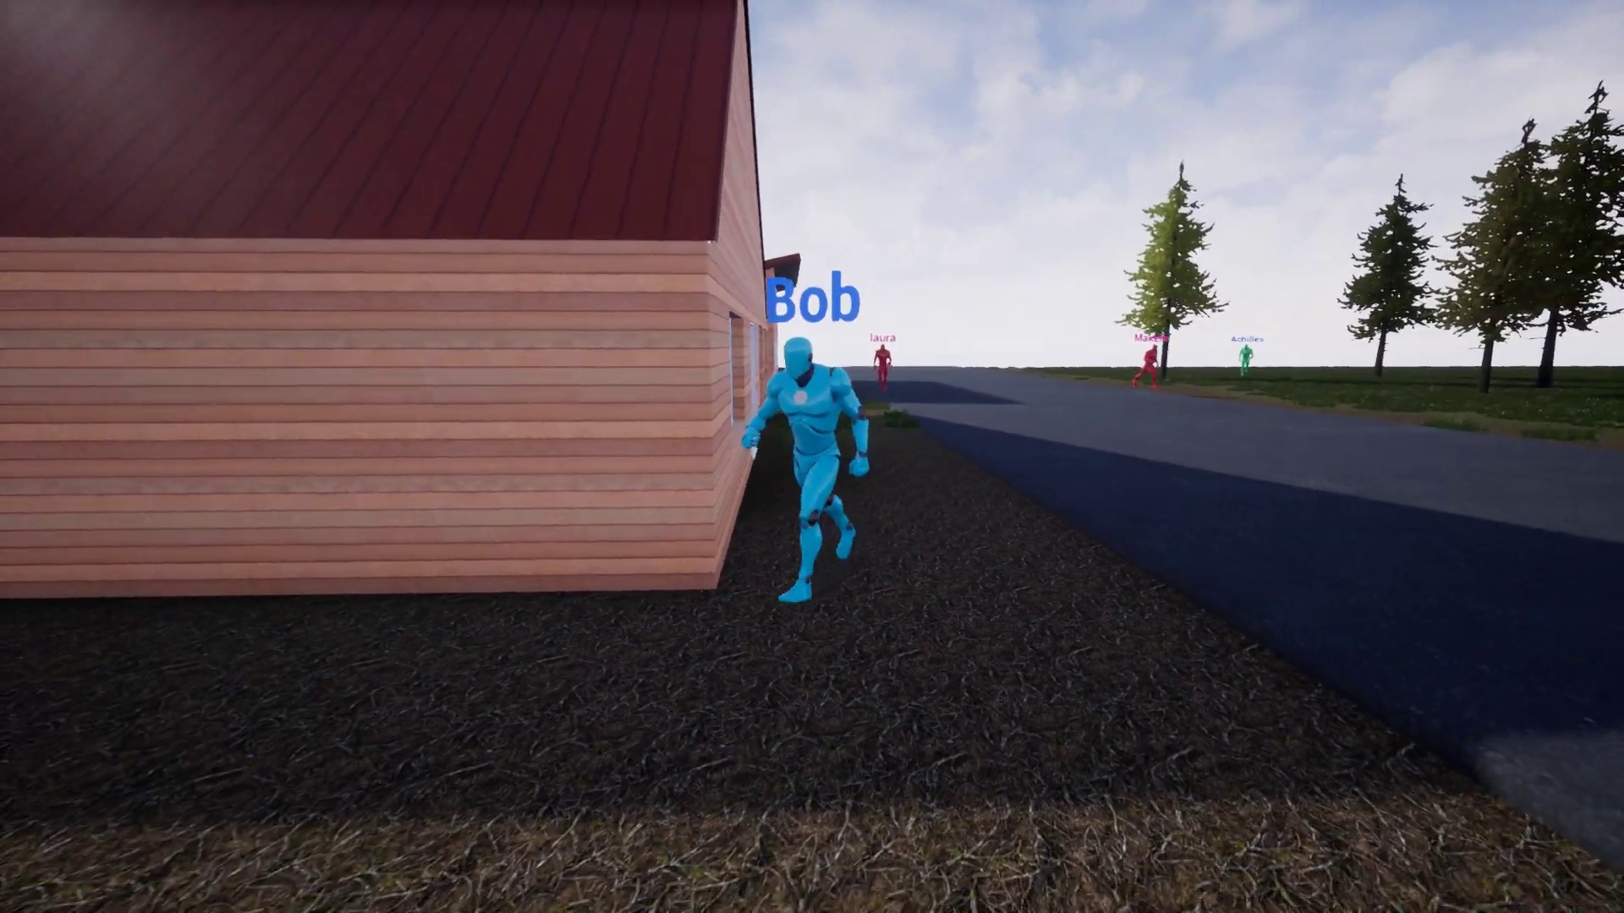
key(a)
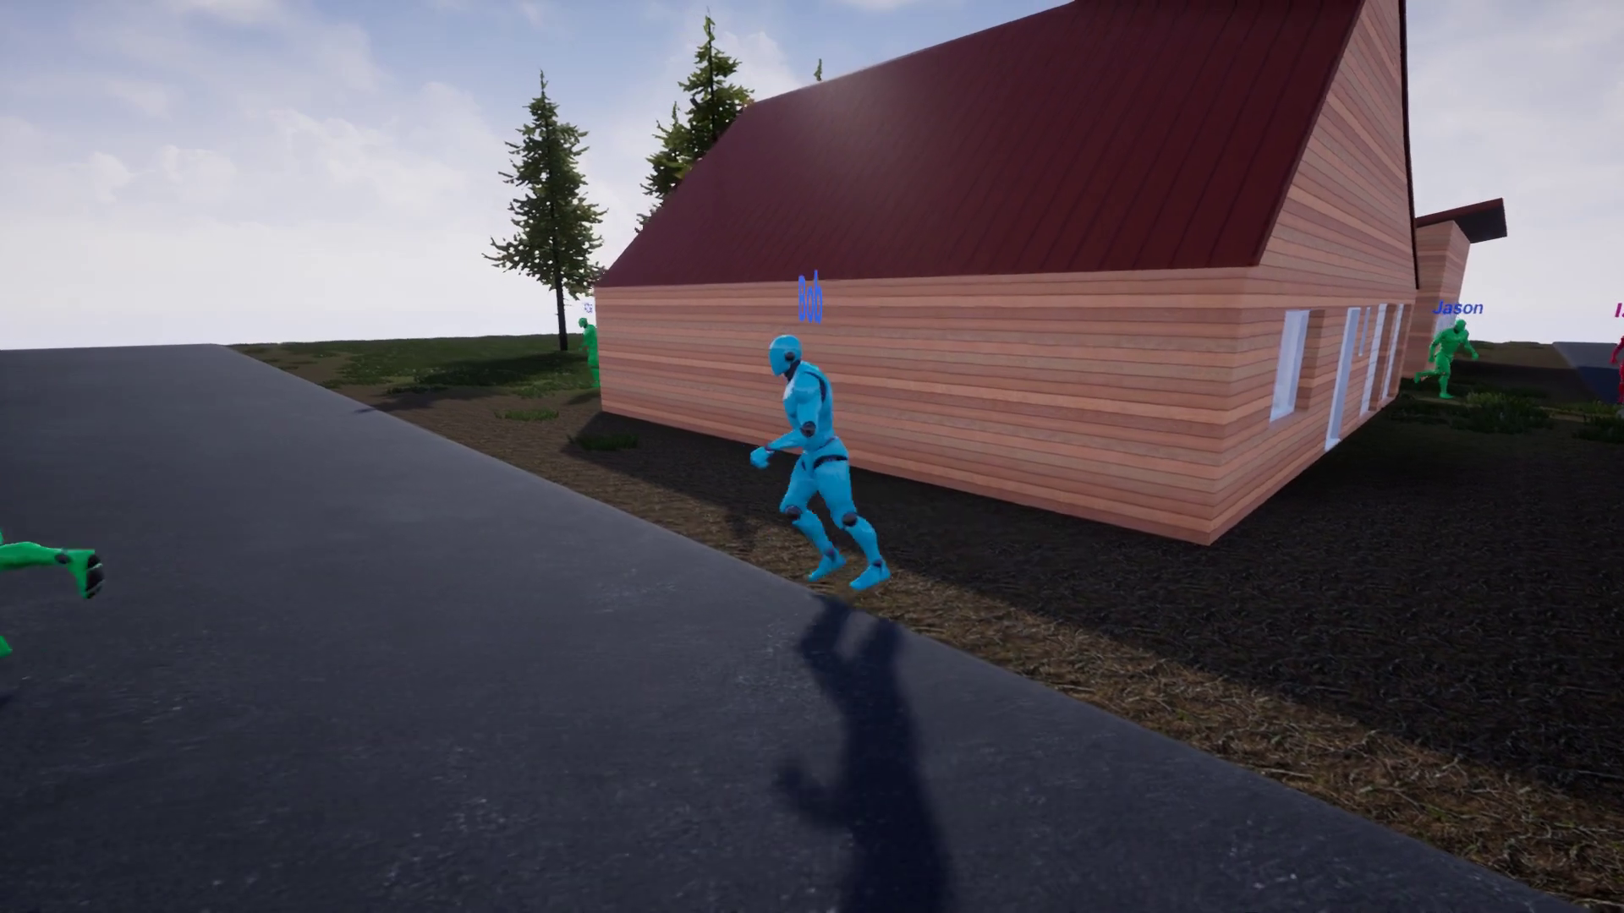
key(w)
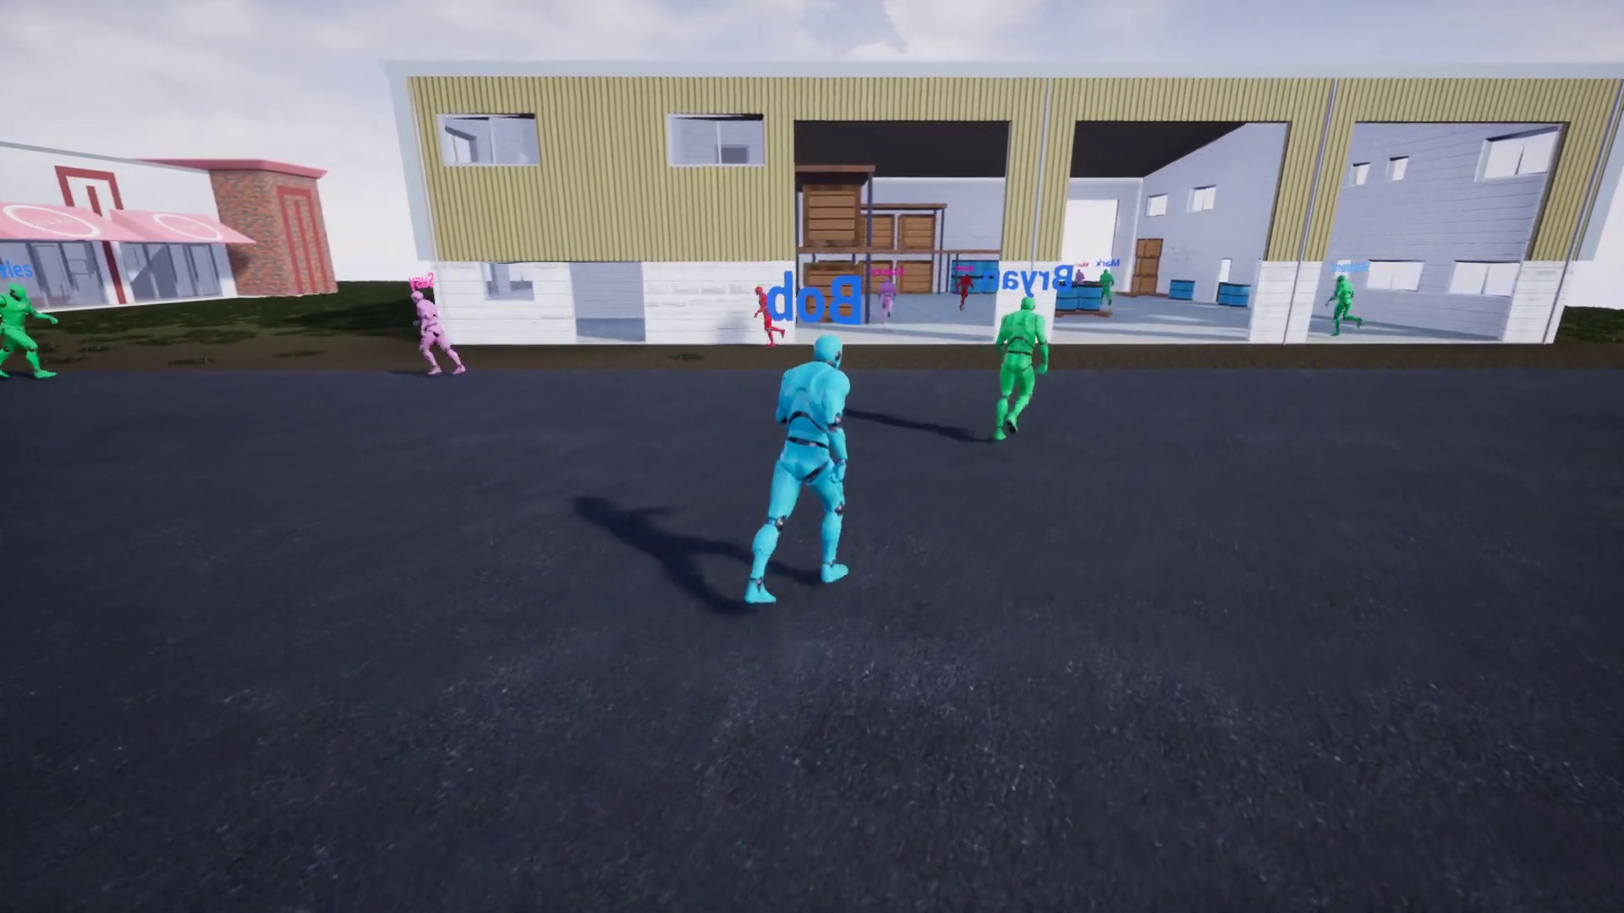
key(s)
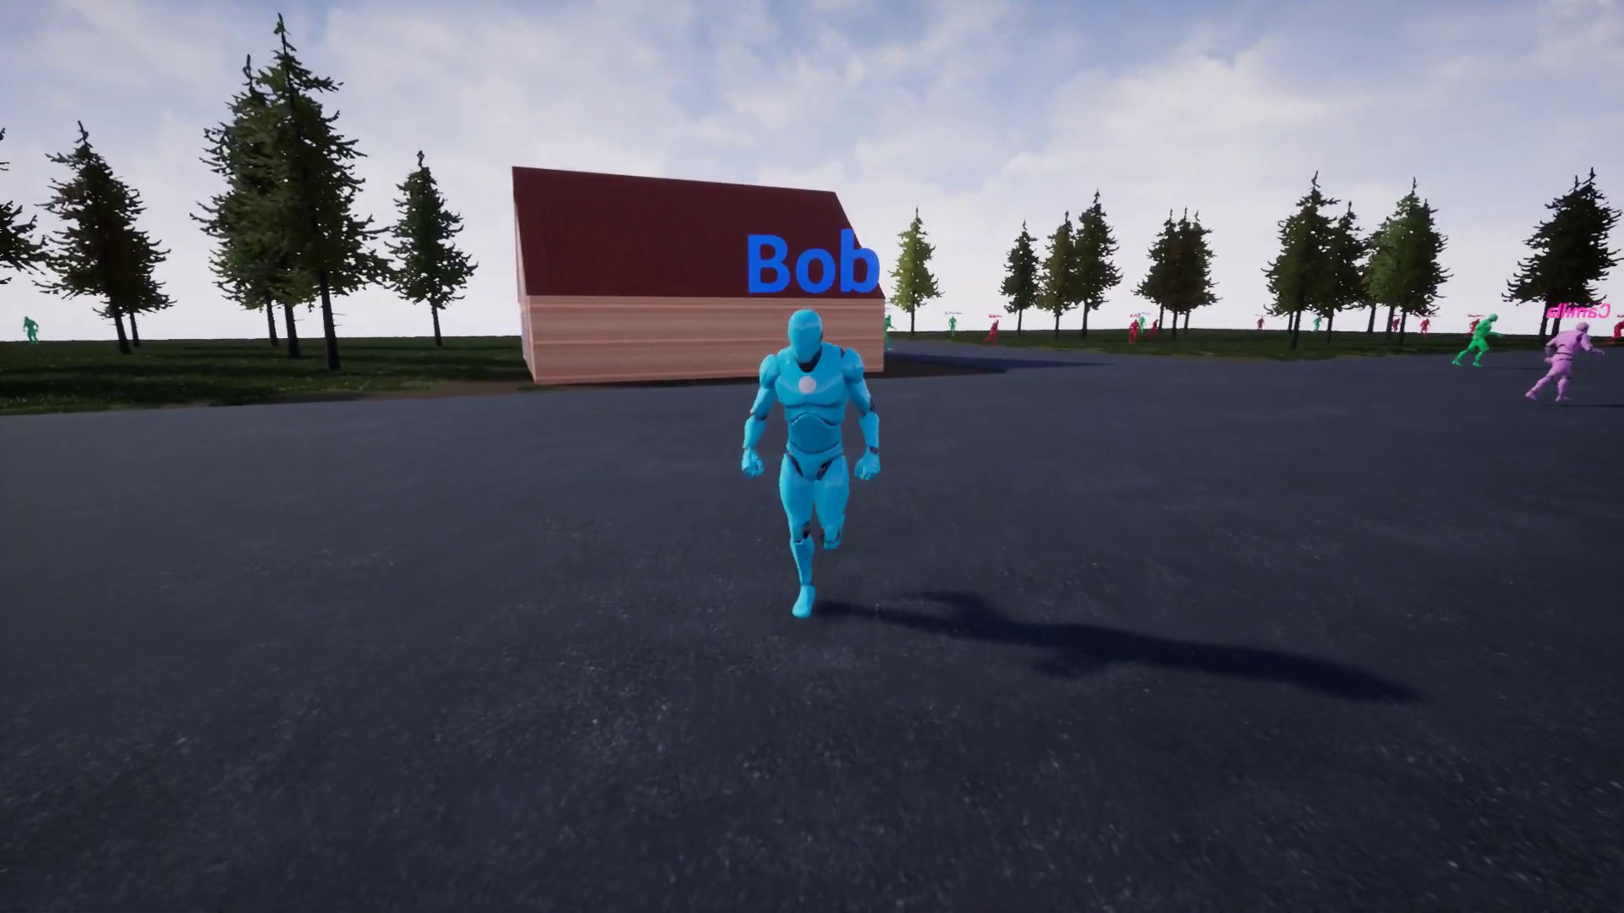
key(a)
key(w)
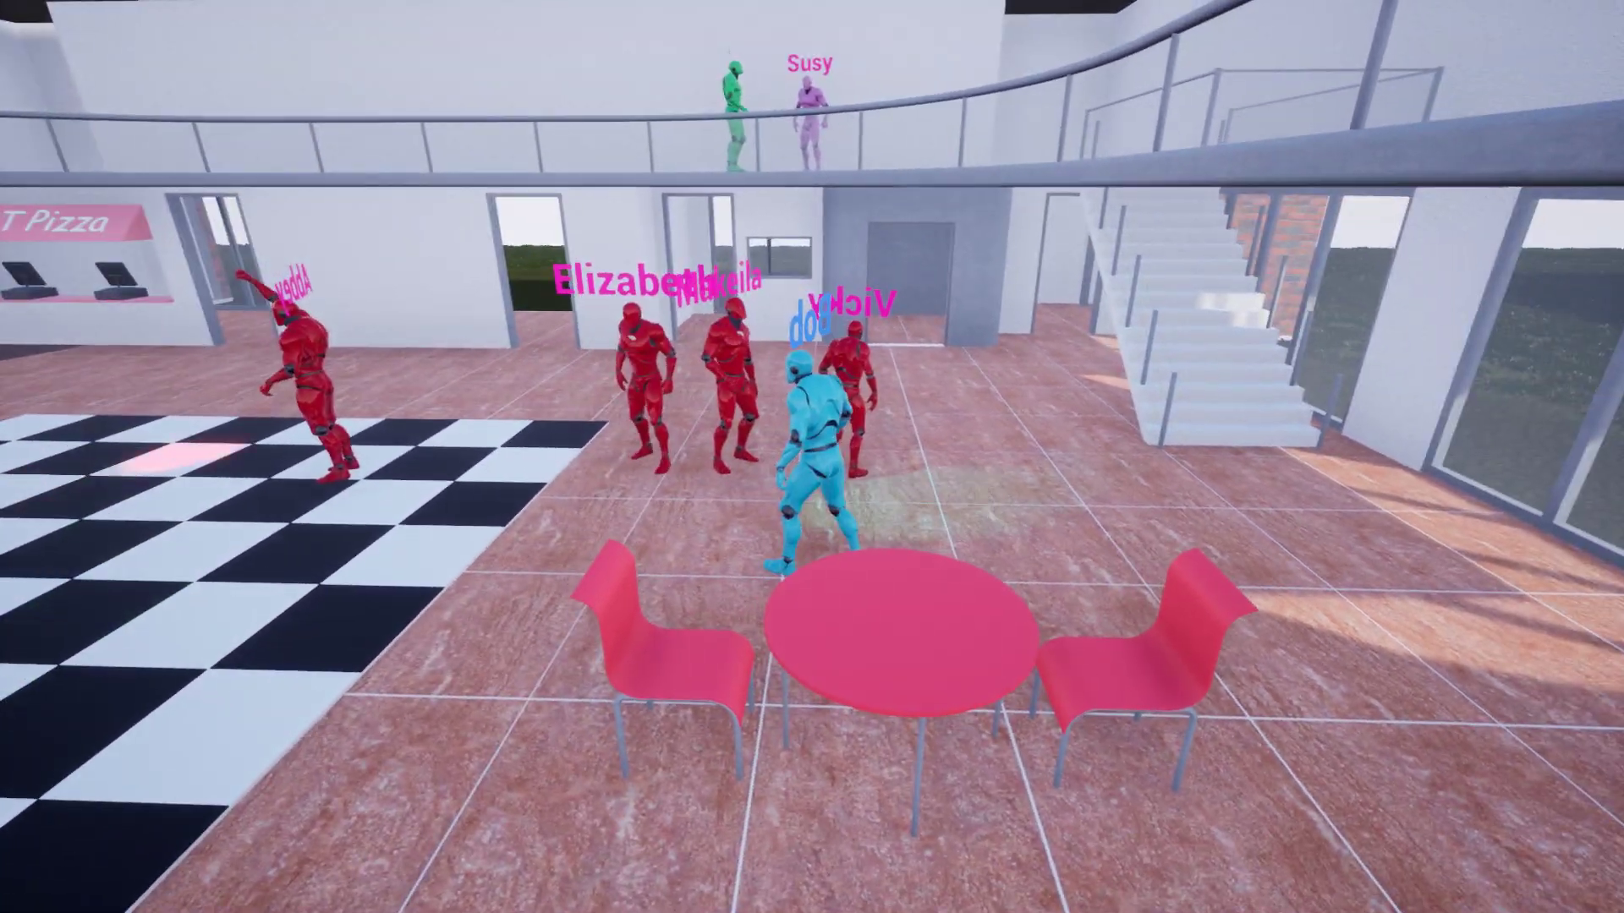
key(w)
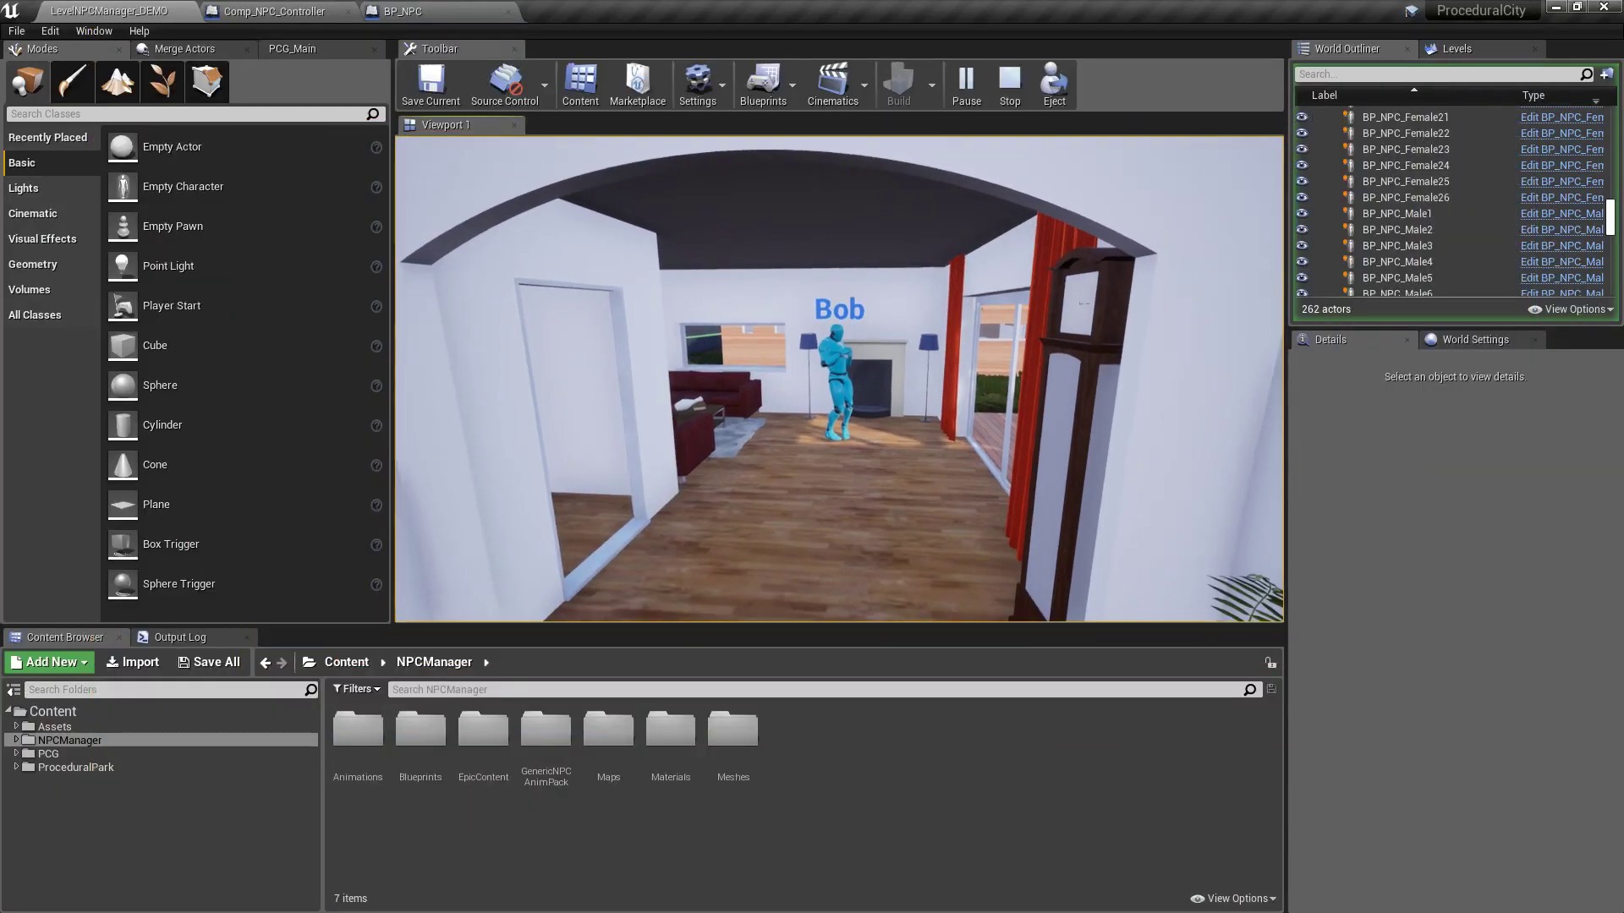
key(Escape)
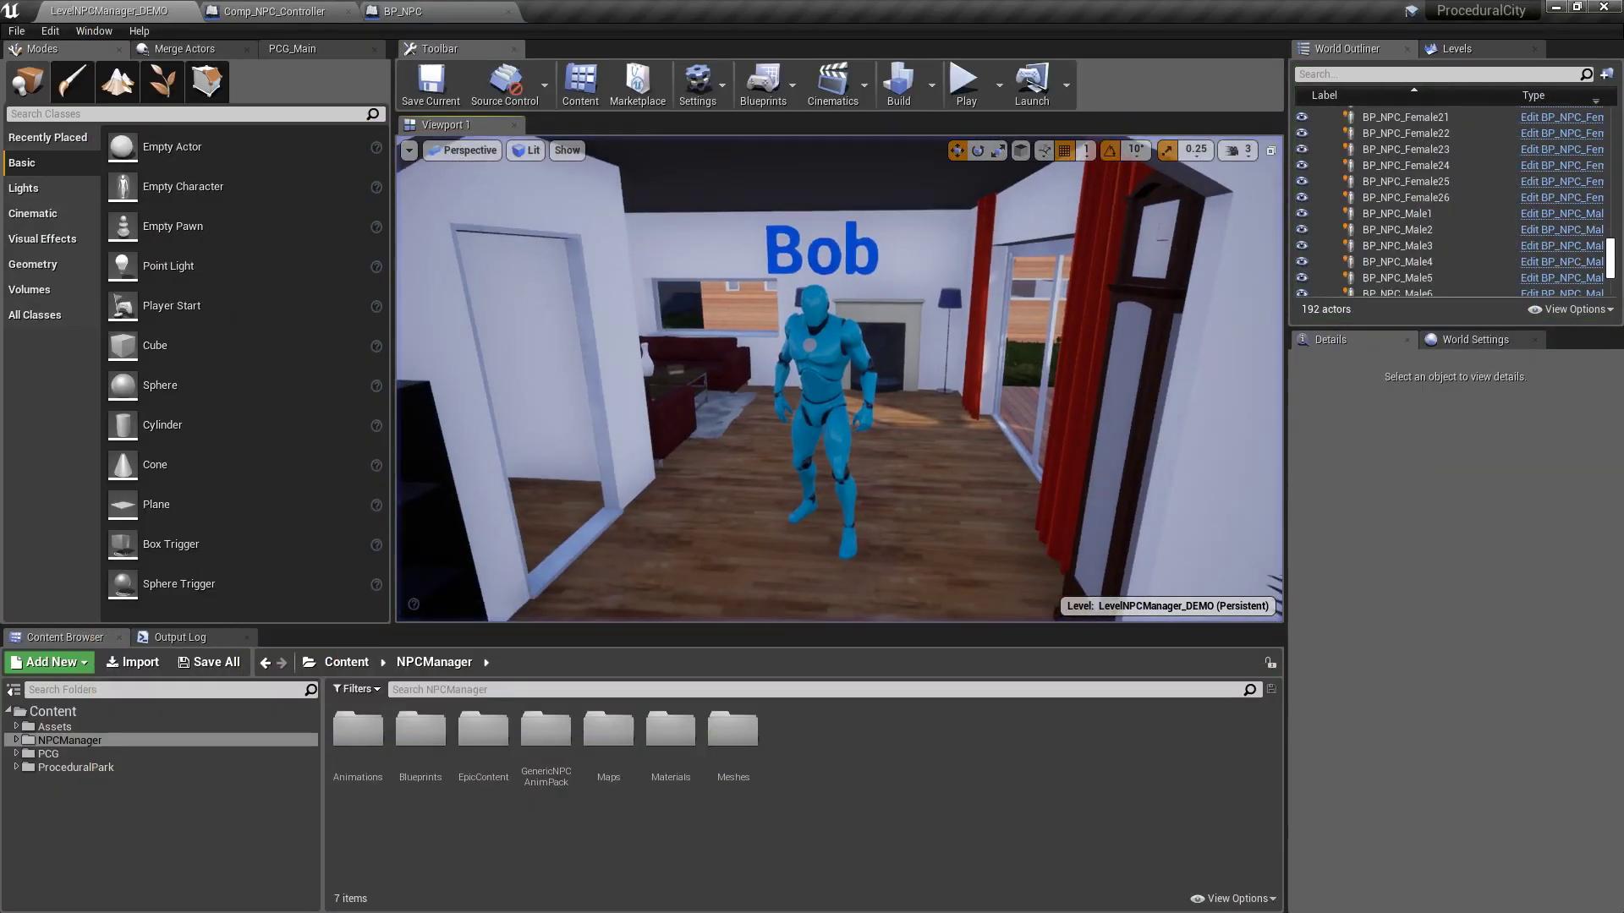
- Simulate the level from a viewpoint above the street and show it full screen
mouse_move(839, 379)
right_down()
mouse_move(825, 393)
mouse_move(845, 401)
mouse_move(816, 393)
mouse_move(837, 389)
mouse_move(833, 402)
right_up()
key(w)
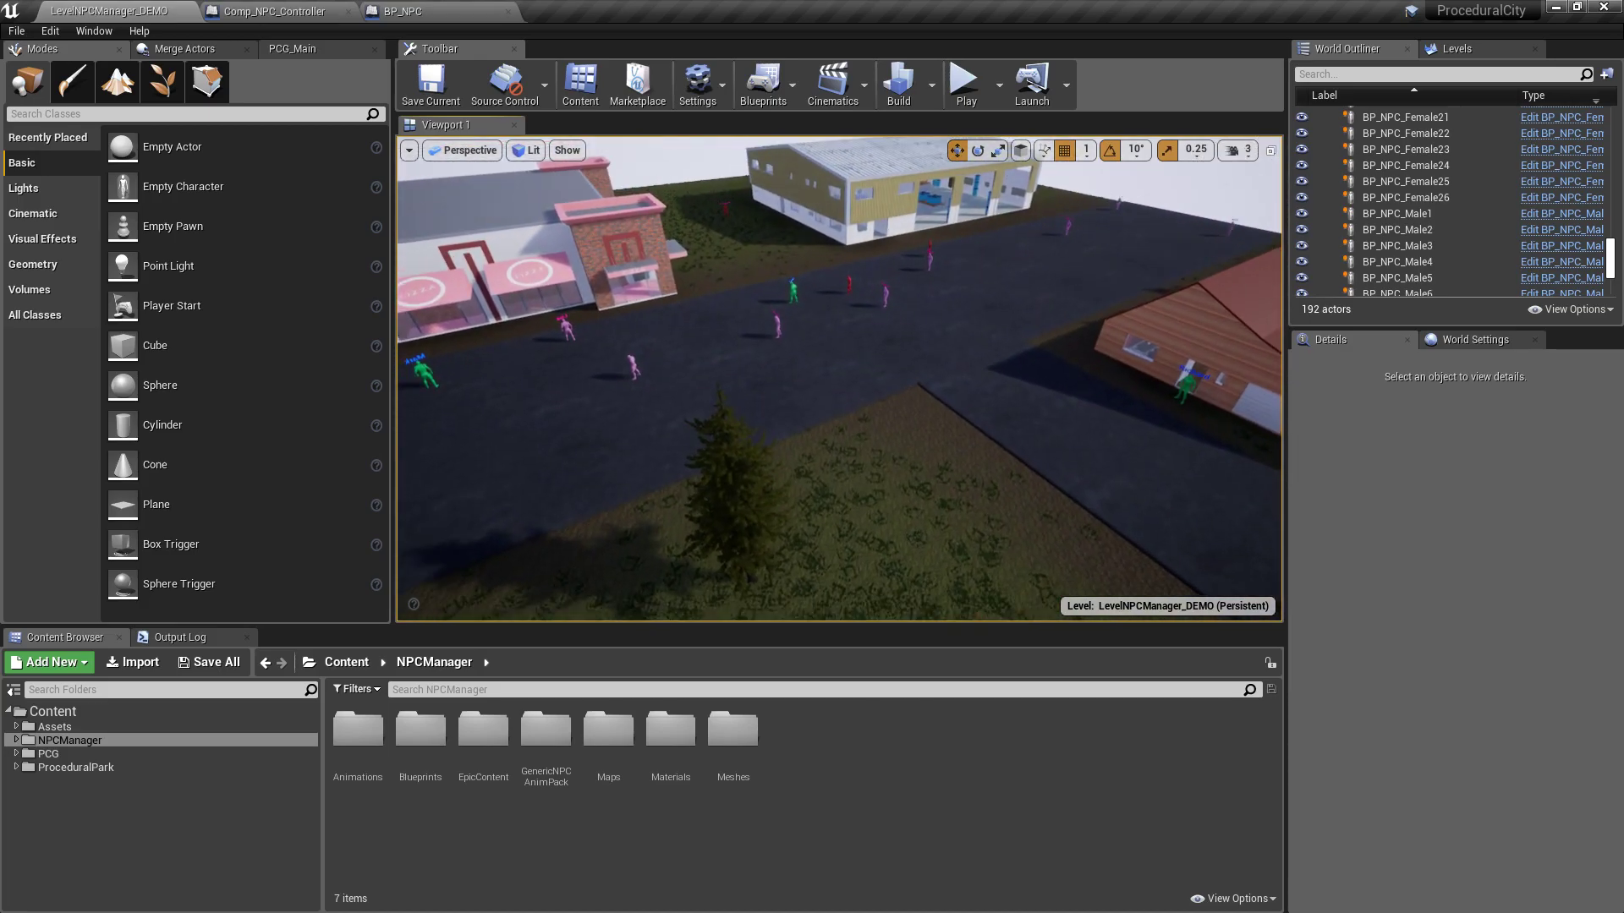
right_drag(709, 259, 702, 306)
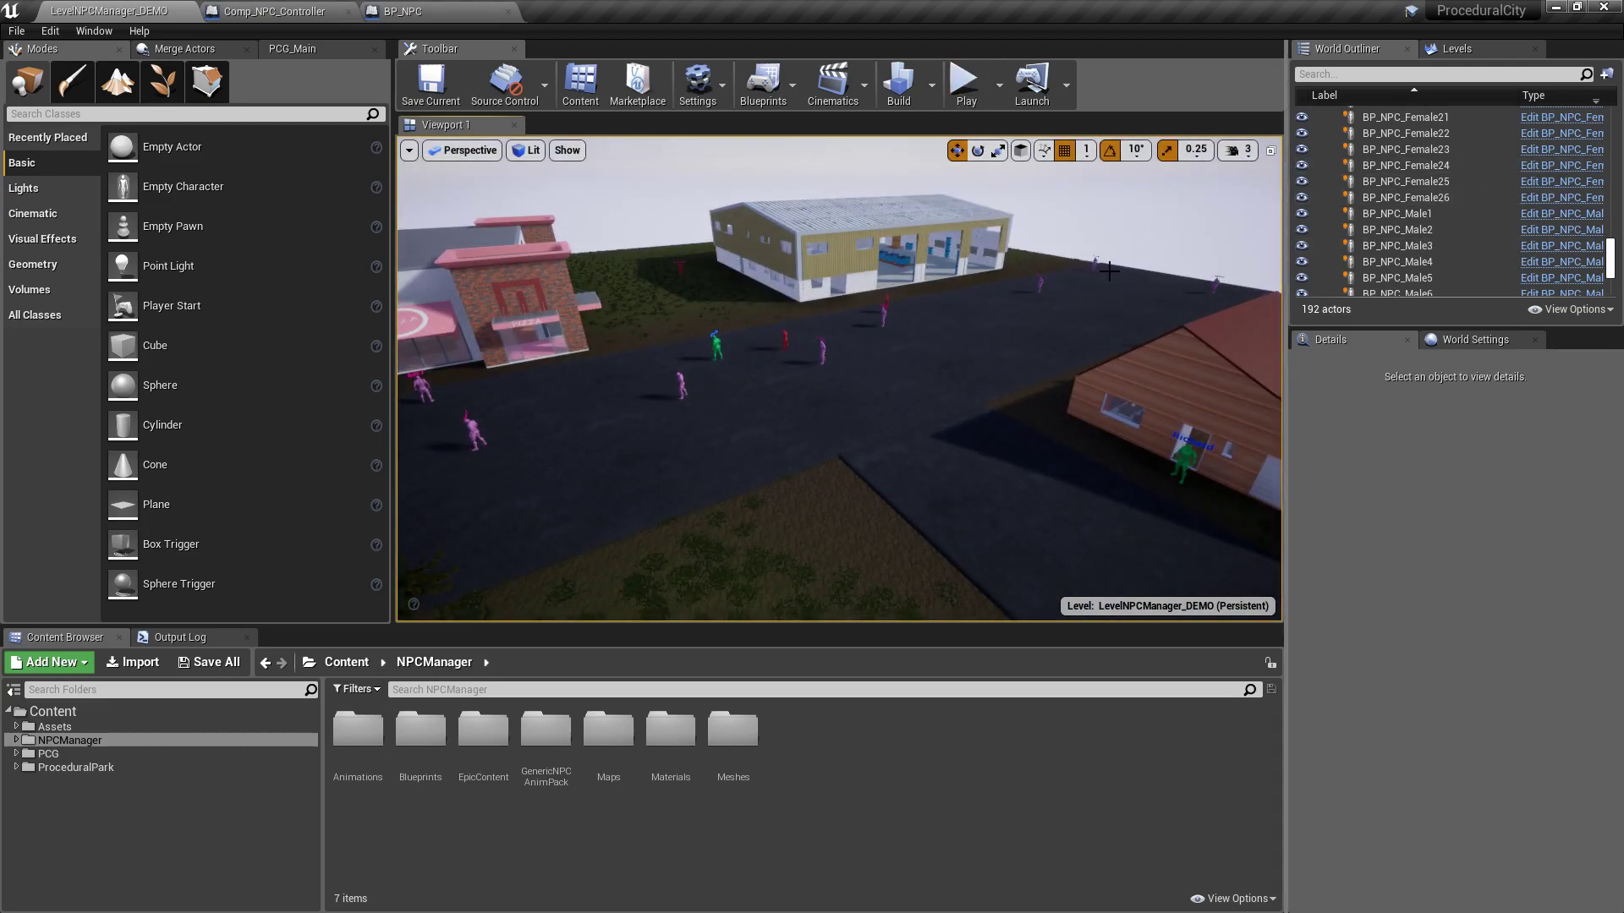
click(999, 89)
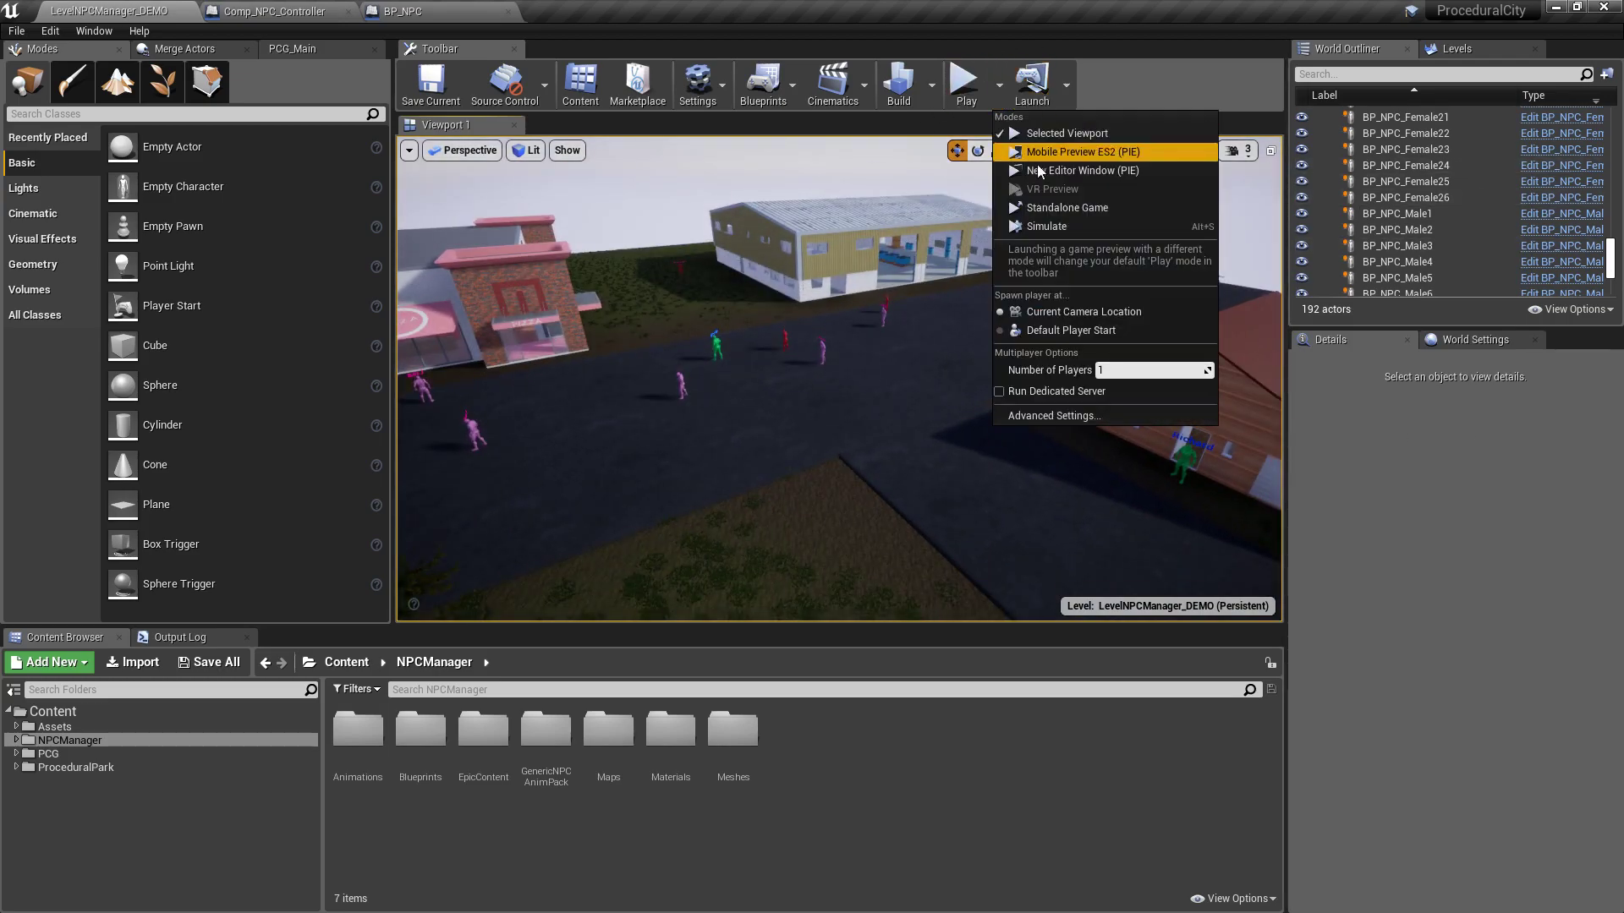
click(1033, 226)
key(F11)
- Examine the simulated NPCs from the street into the hall of the pizza building
right_drag(1020, 283, 862, 271)
key(w)
key(w)
key(w)
right_drag(921, 456, 761, 499)
key(w)
key(a)
key(w)
key(s)
key(e)
right_drag(508, 478, 1040, 282)
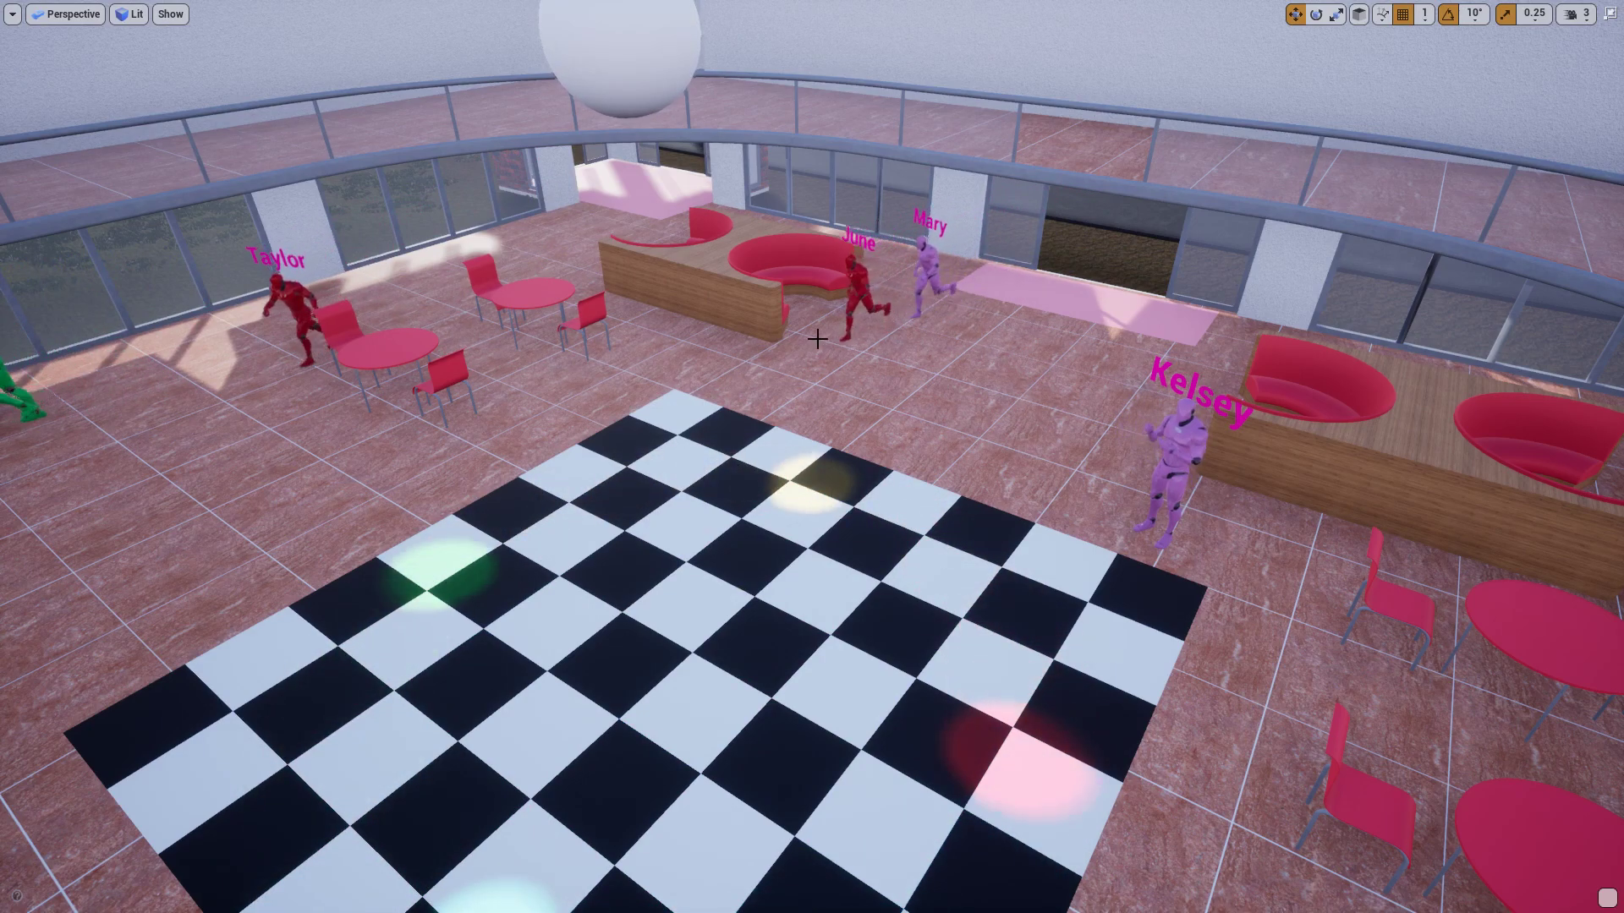
- Examine the NPCs moving around the checkered dance floor and on the upper gallery
right_drag(968, 403, 592, 393)
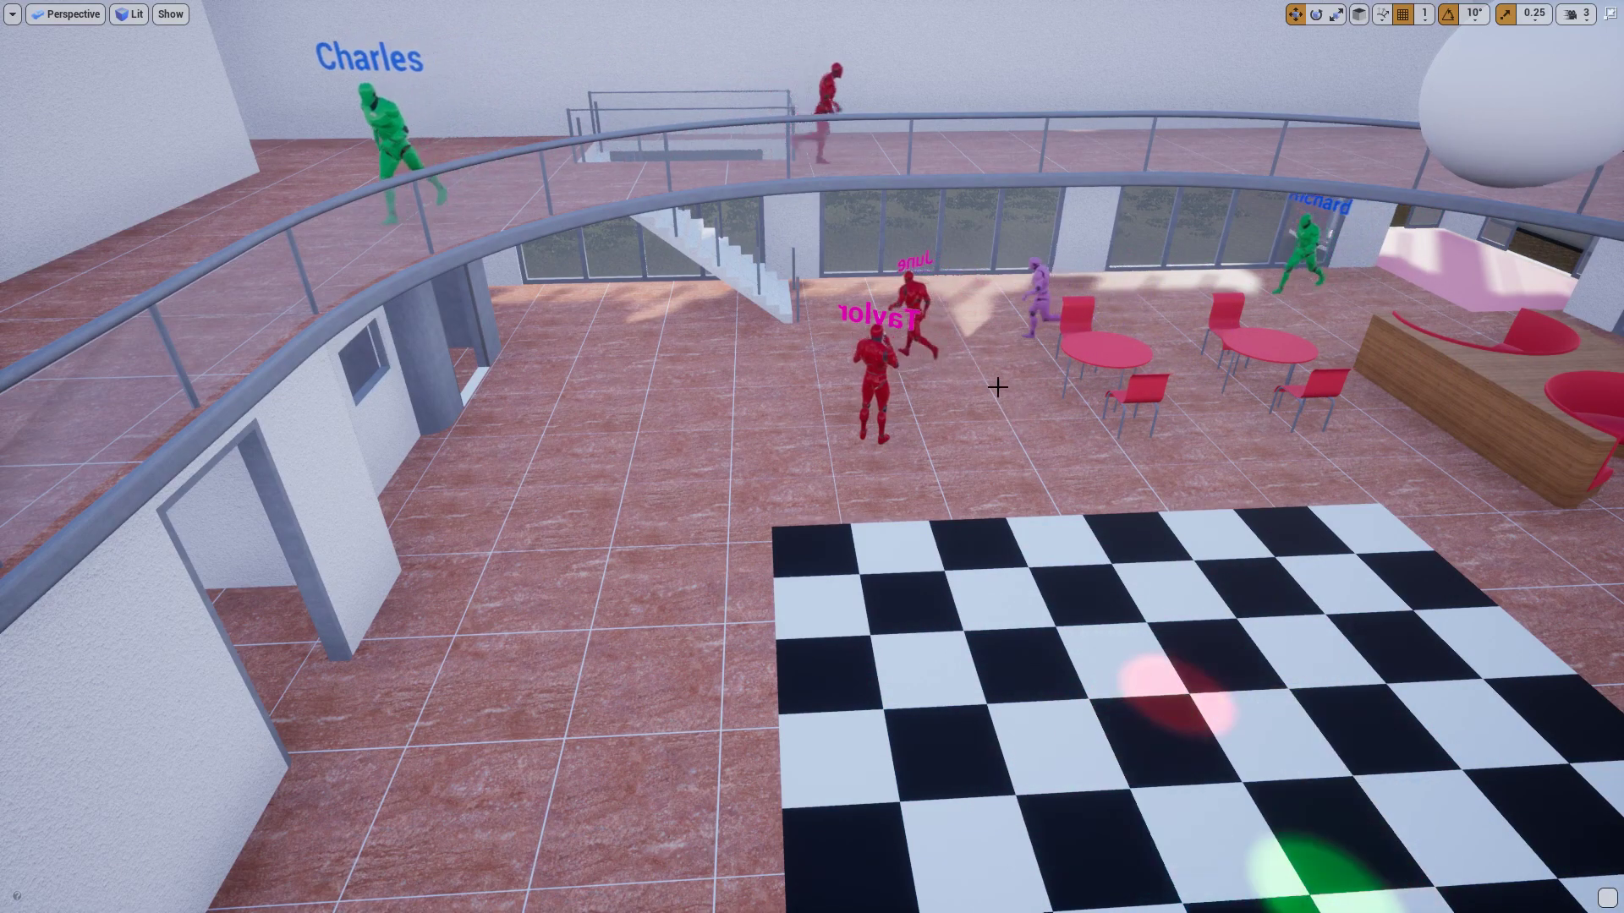
right_drag(1043, 424, 673, 381)
right_drag(951, 427, 824, 433)
right_drag(1104, 337, 1387, 372)
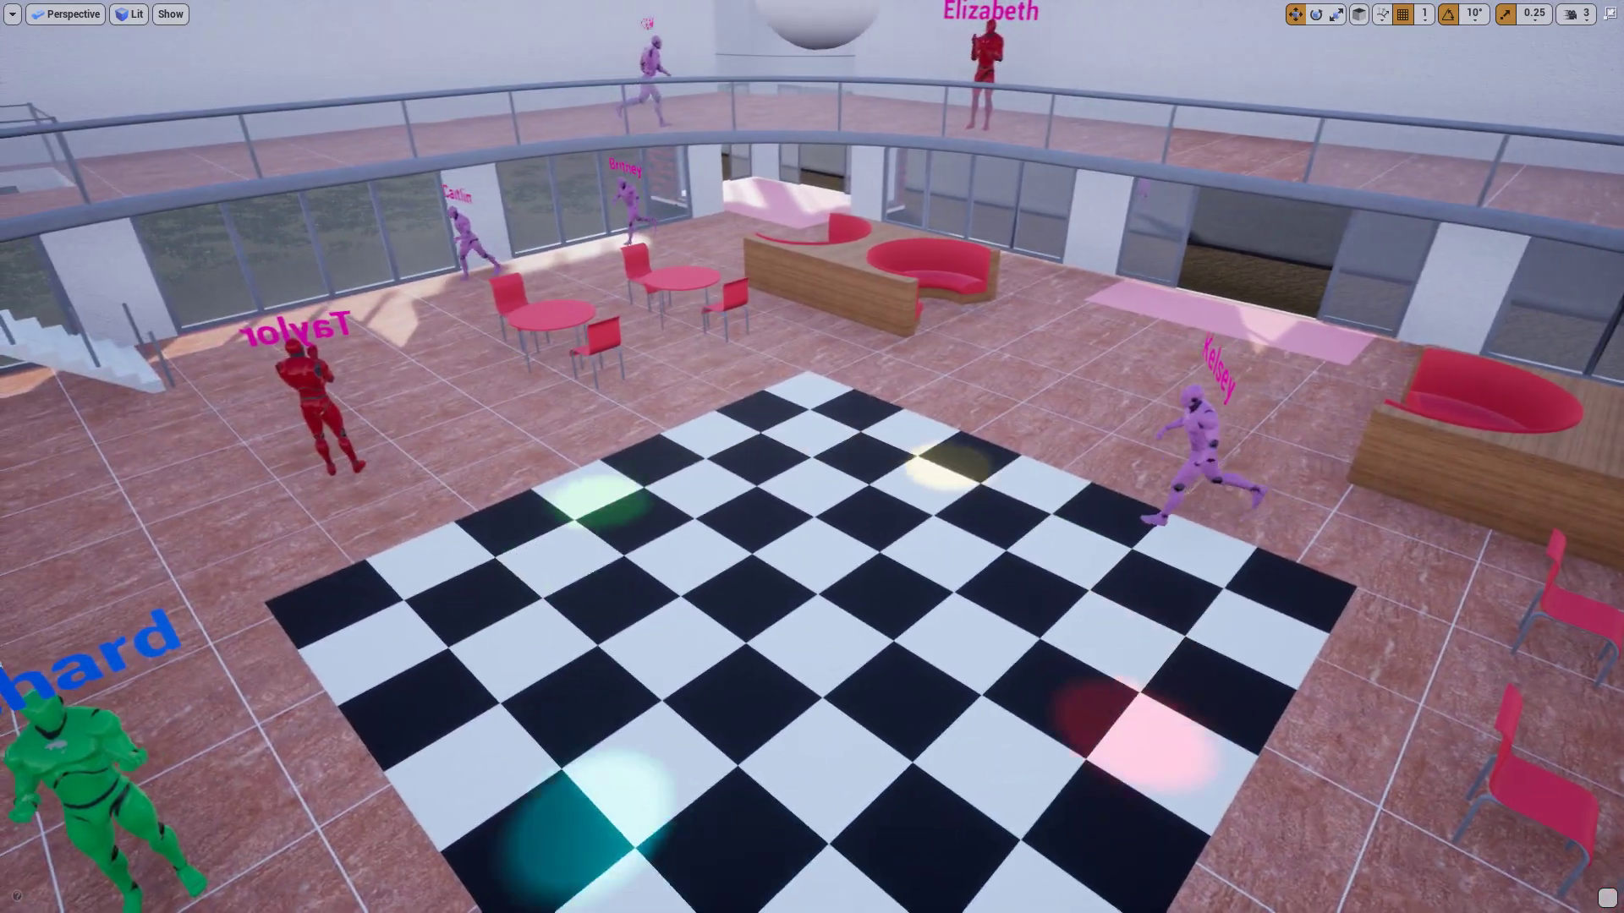
- Examine the simulated NPCs inside the warehouse, around the blue barrels and the storage shelves
right_drag(811, 457, 802, 380)
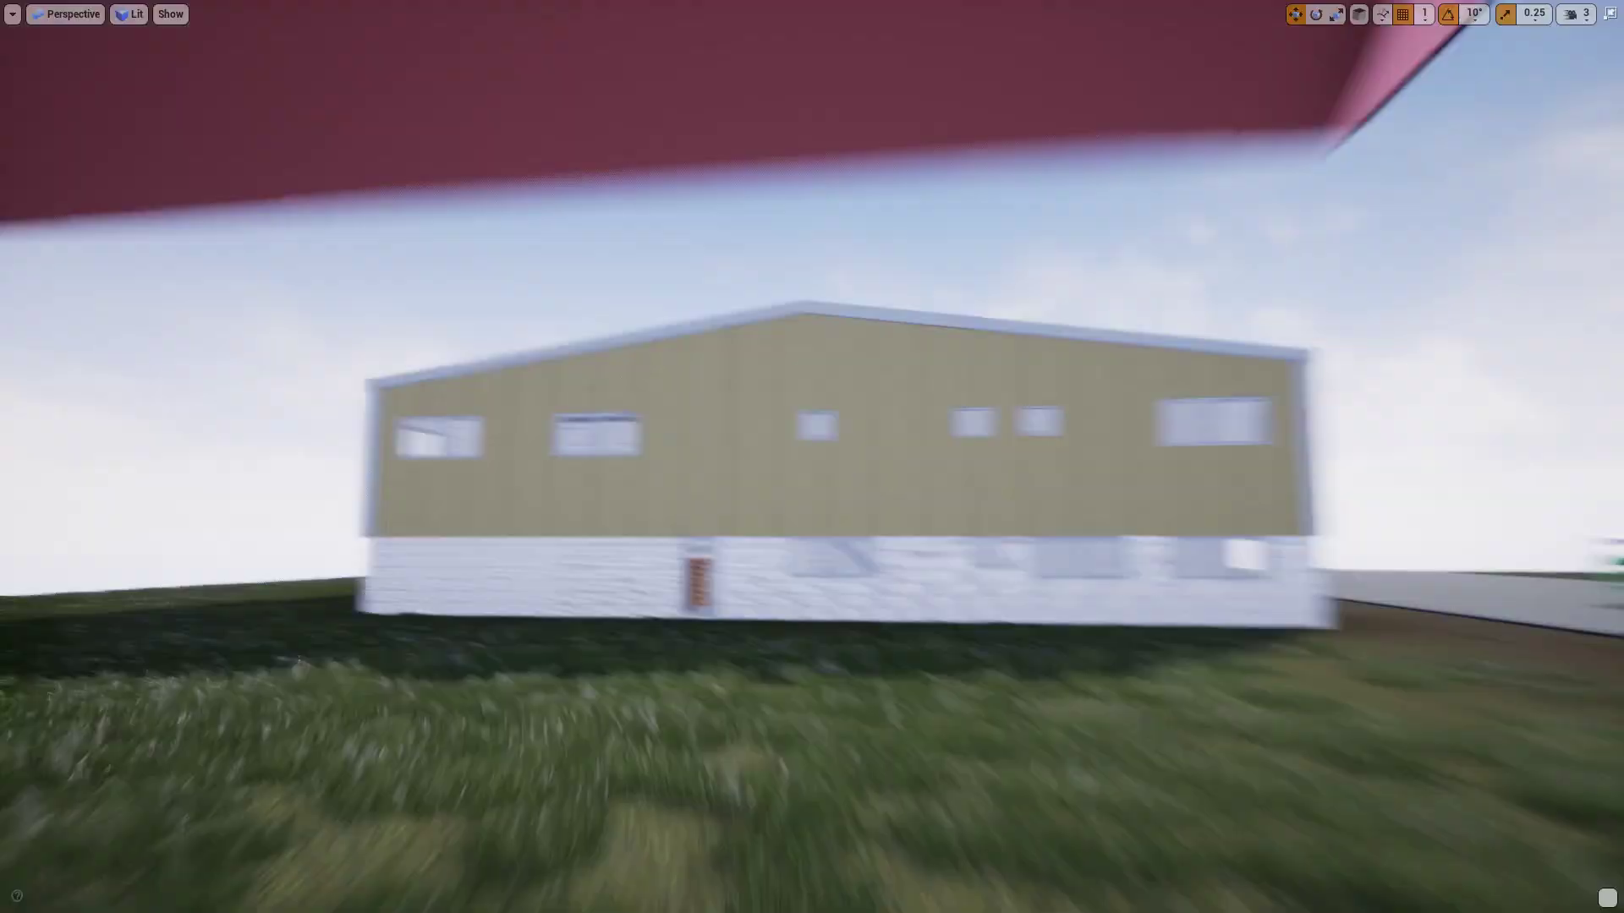
right_drag(811, 457, 608, 446)
right_drag(811, 457, 1412, 507)
right_drag(880, 466, 998, 465)
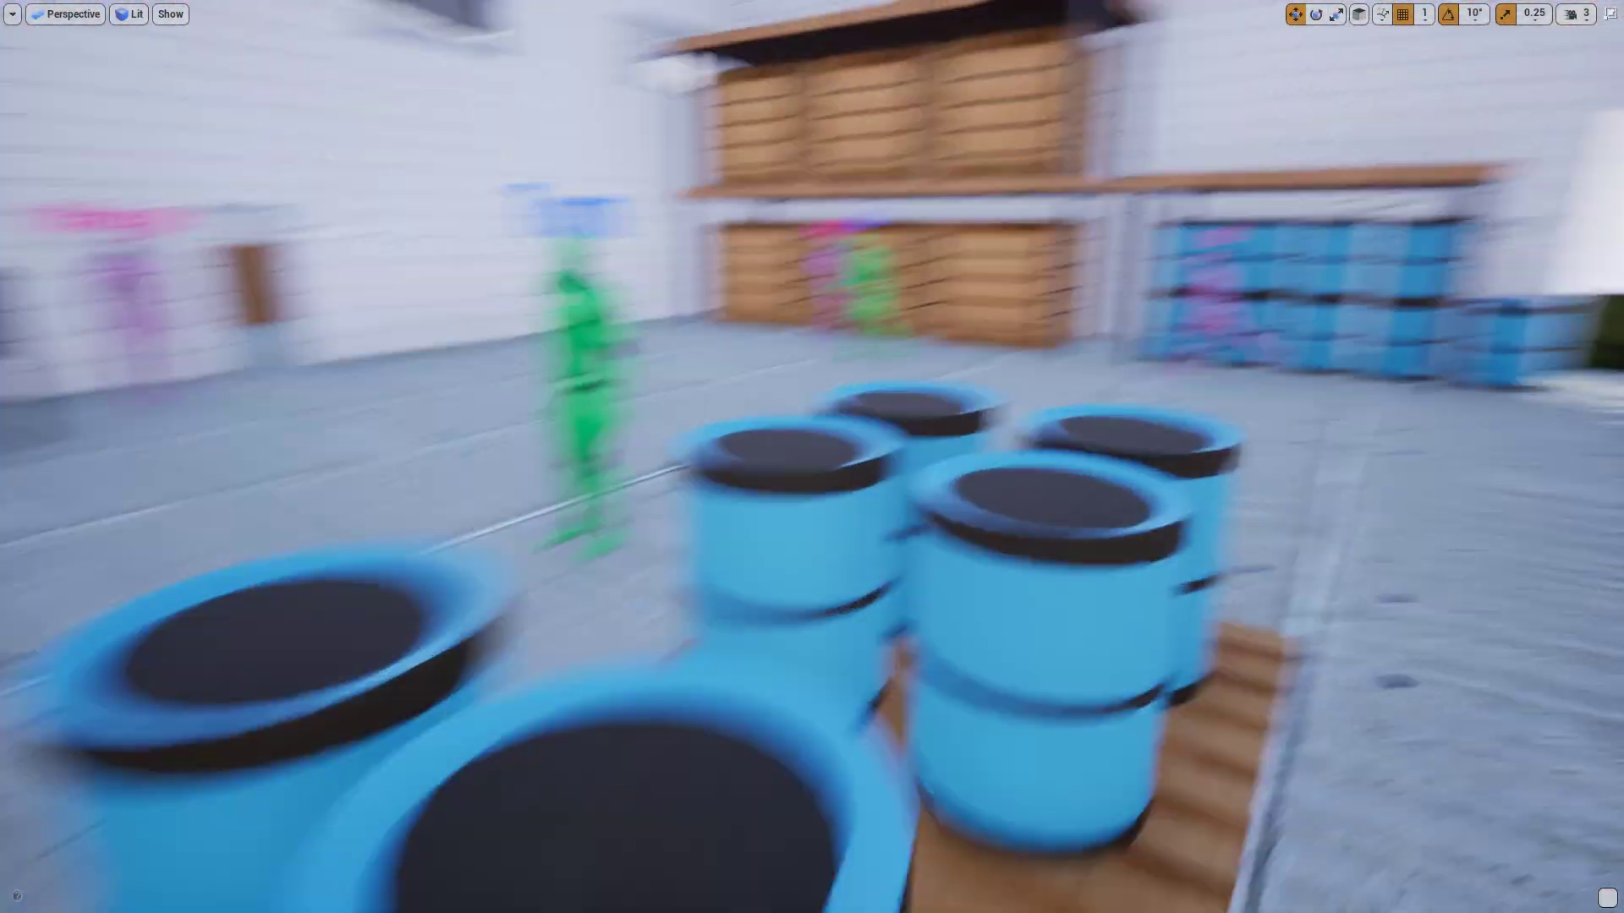
right_drag(812, 457, 854, 482)
key(w)
key(d)
key(w)
- Examine the simulated NPCs from above the wooded park and the street around the pizza building
right_drag(1112, 467, 1141, 467)
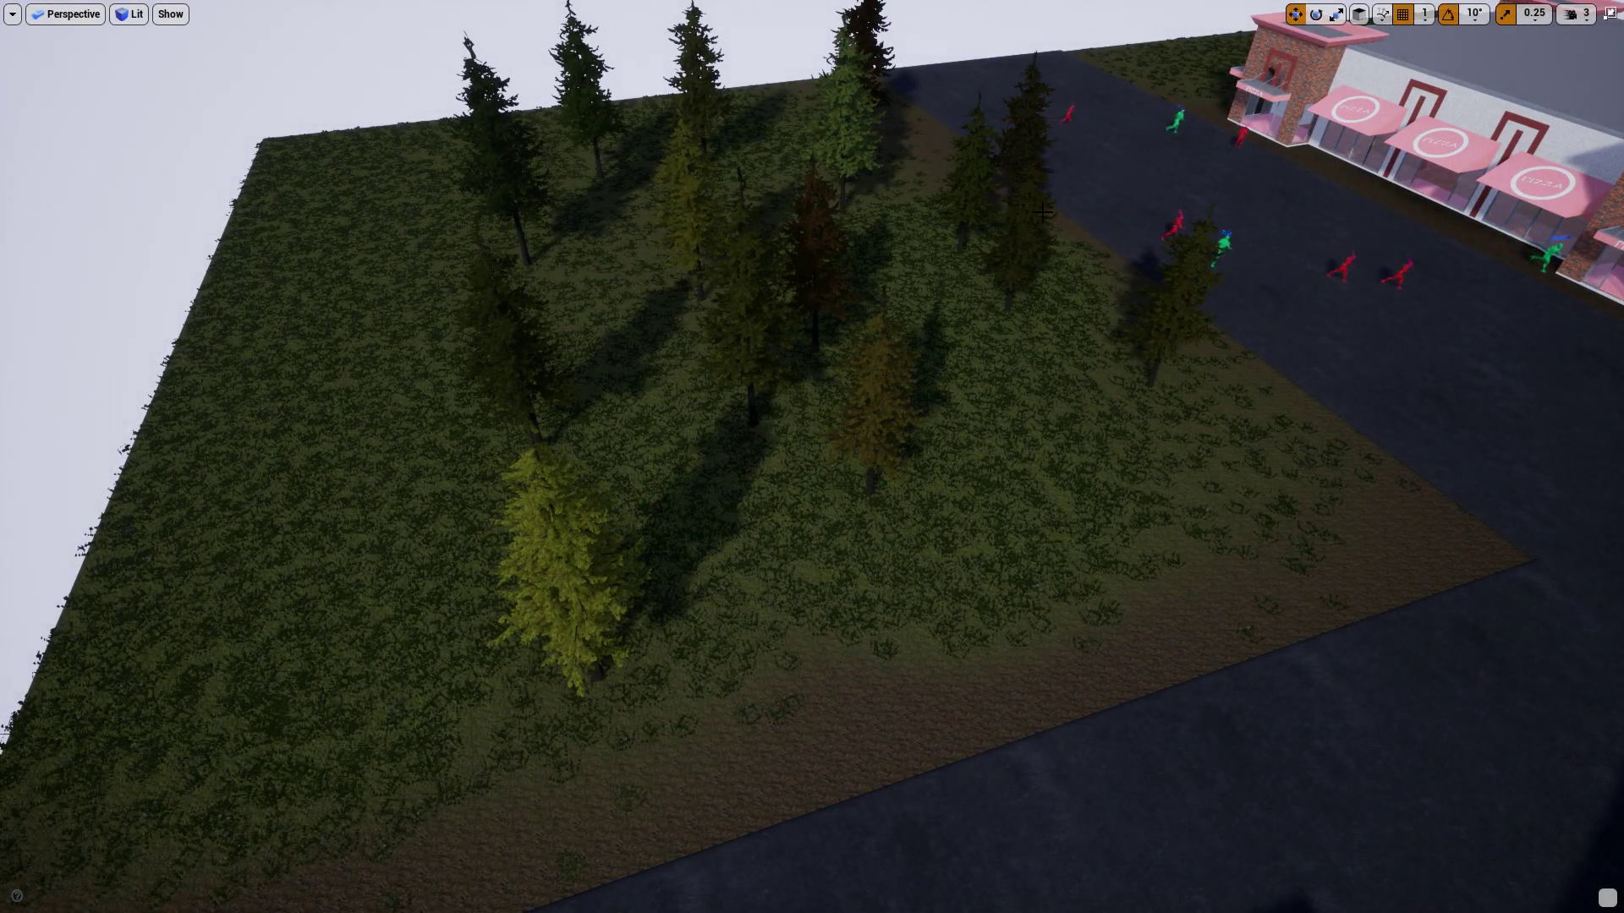
right_drag(627, 229, 709, 242)
key(w)
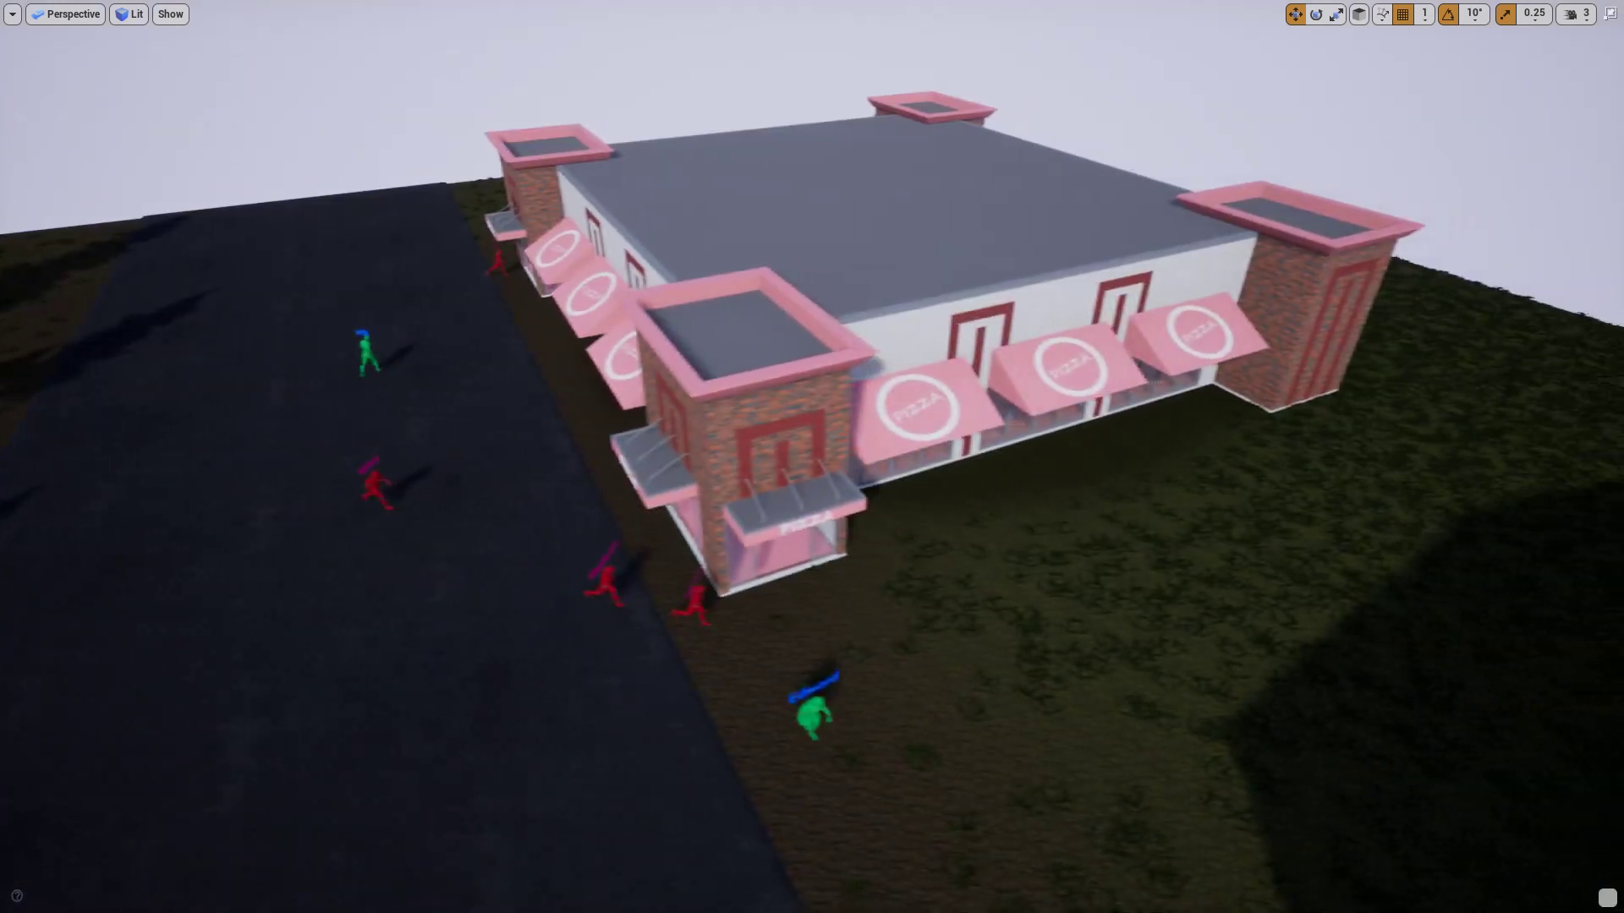
right_drag(855, 531, 869, 539)
key(a)
right_drag(631, 388, 743, 394)
- Leave the full-screen view, stop the simulation and show the editor icons and volumes in the level again
key(F11)
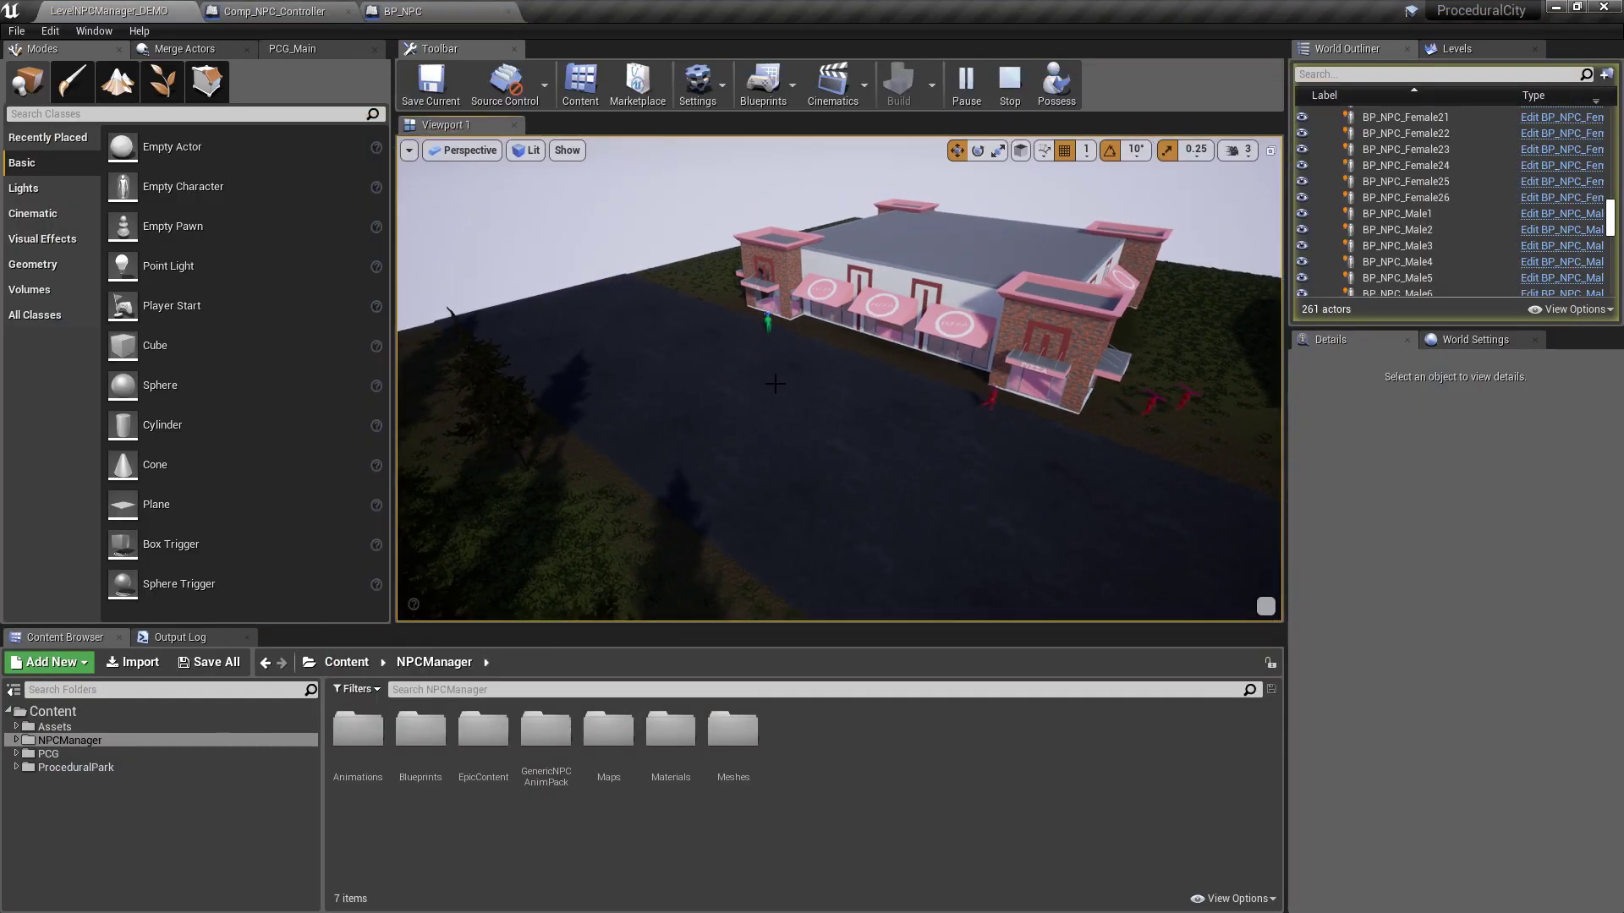
key(Escape)
key(a)
mouse_move(775, 384)
right_down()
mouse_move(945, 397)
mouse_move(814, 359)
mouse_move(1091, 406)
mouse_move(1006, 415)
mouse_move(854, 380)
right_up()
key(g)
- Select the green NPC BP_NPC_Male11 on the side road and bring it into close view
key(d)
right_drag(796, 459, 982, 423)
key(a)
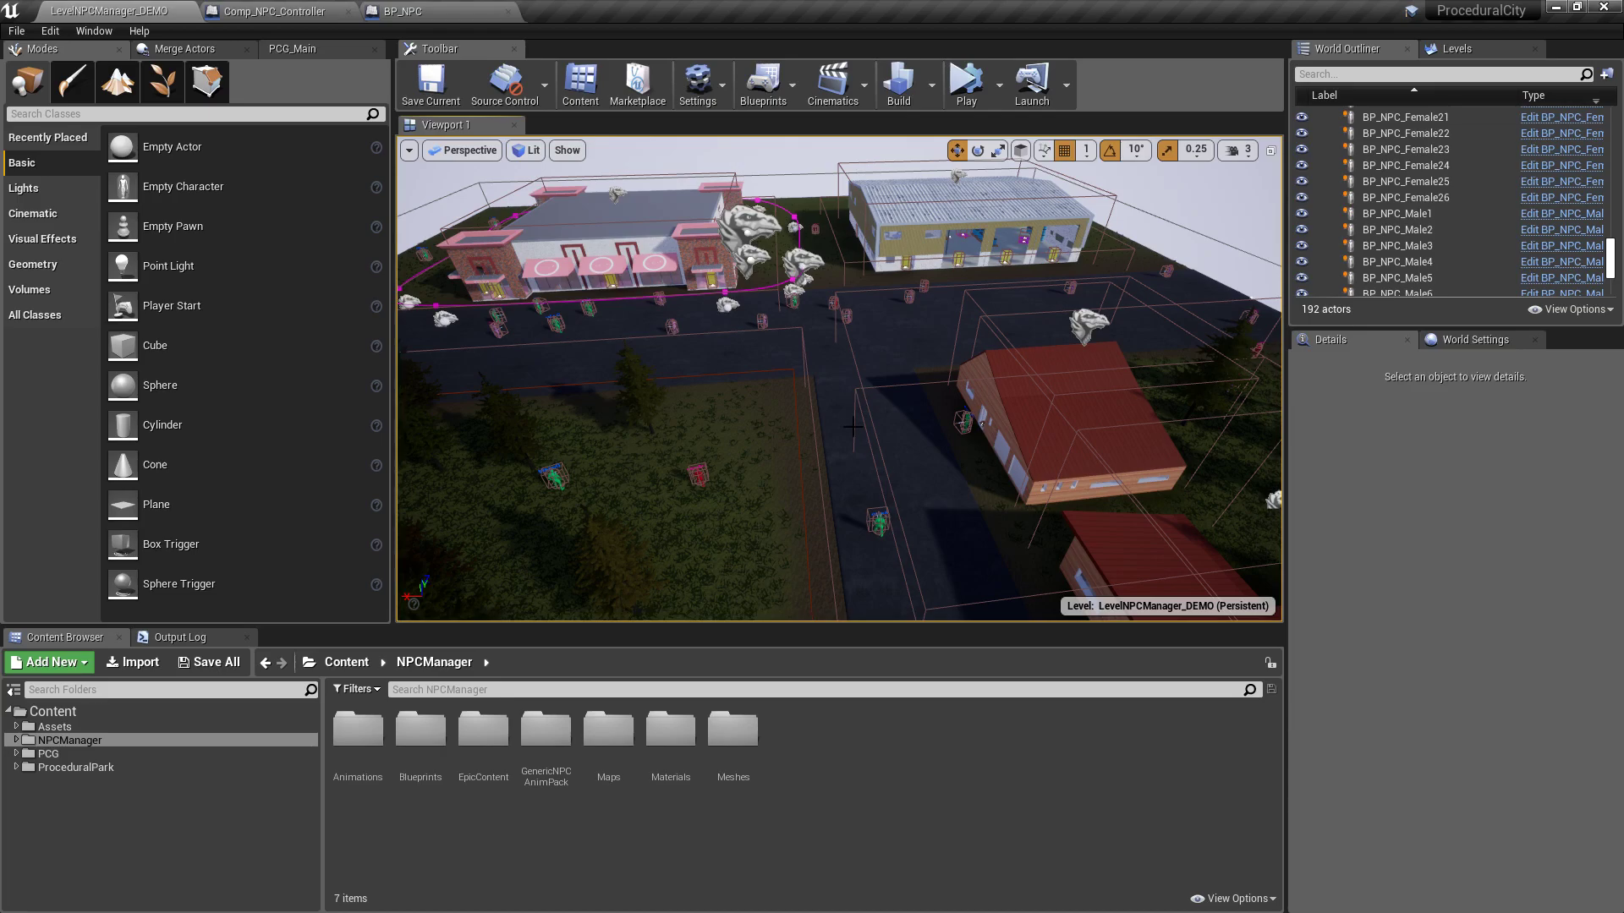
click(880, 524)
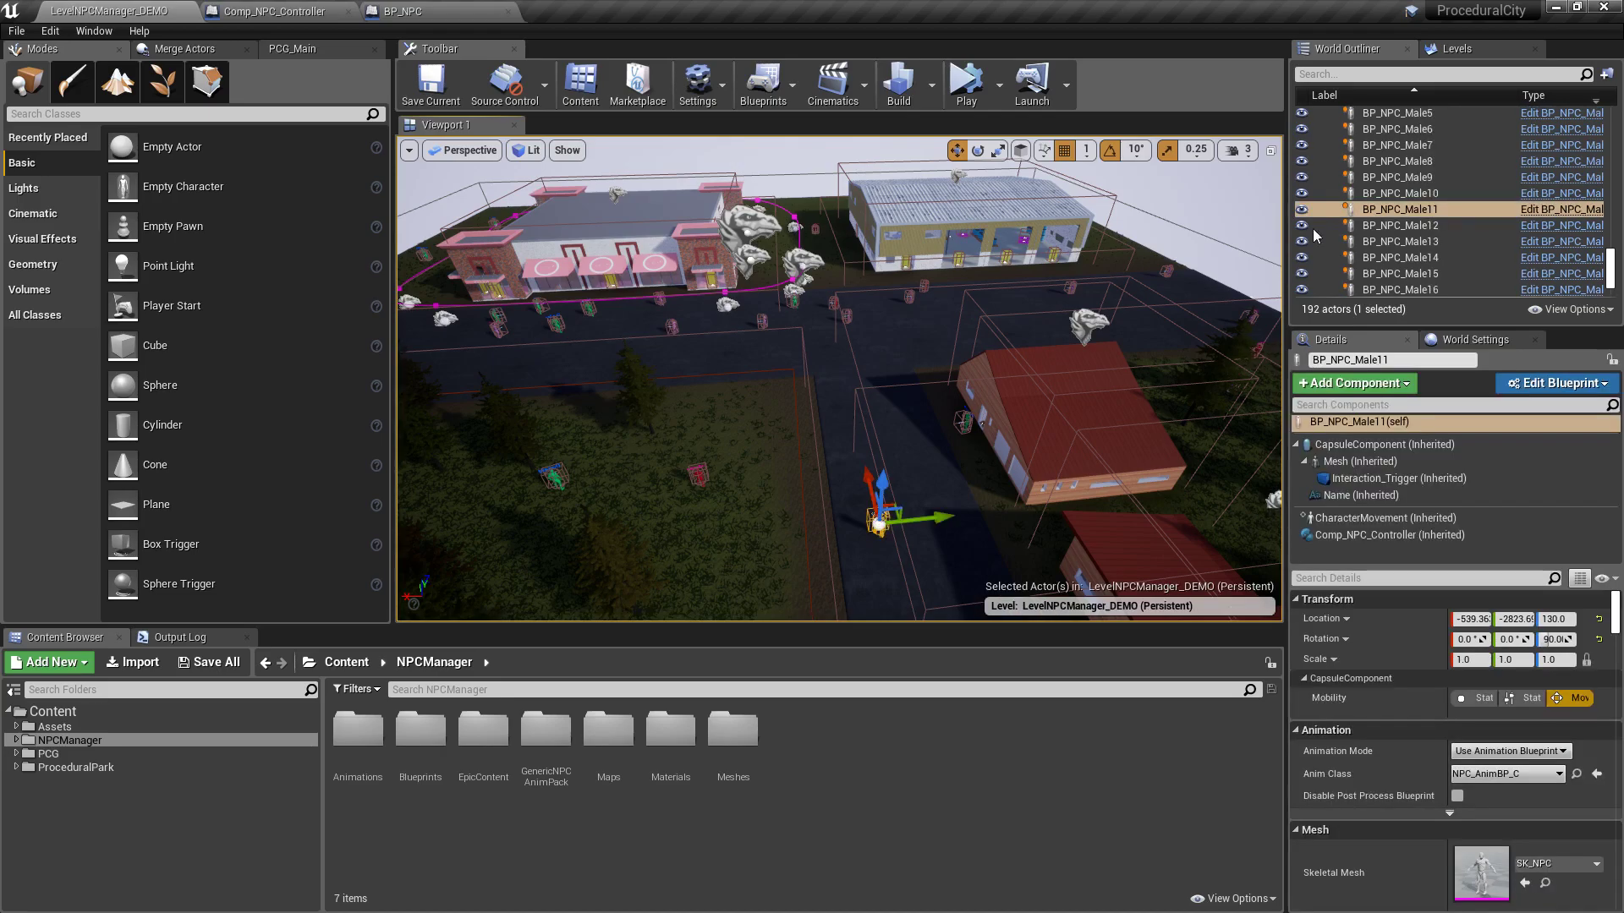
key(f)
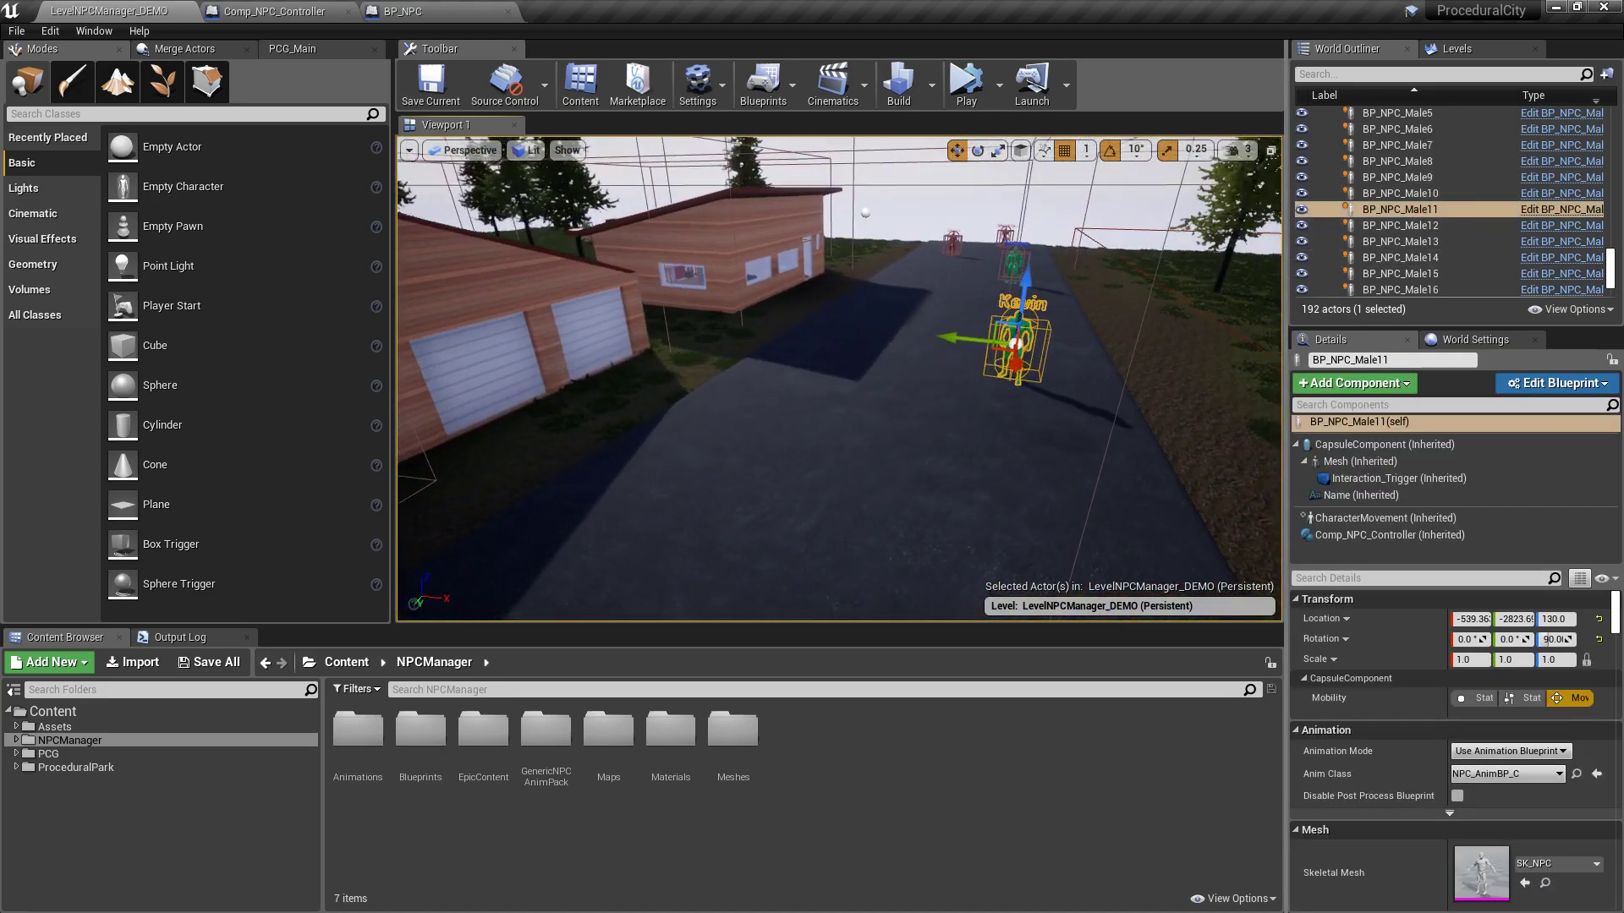
right_drag(907, 396, 879, 393)
key(w)
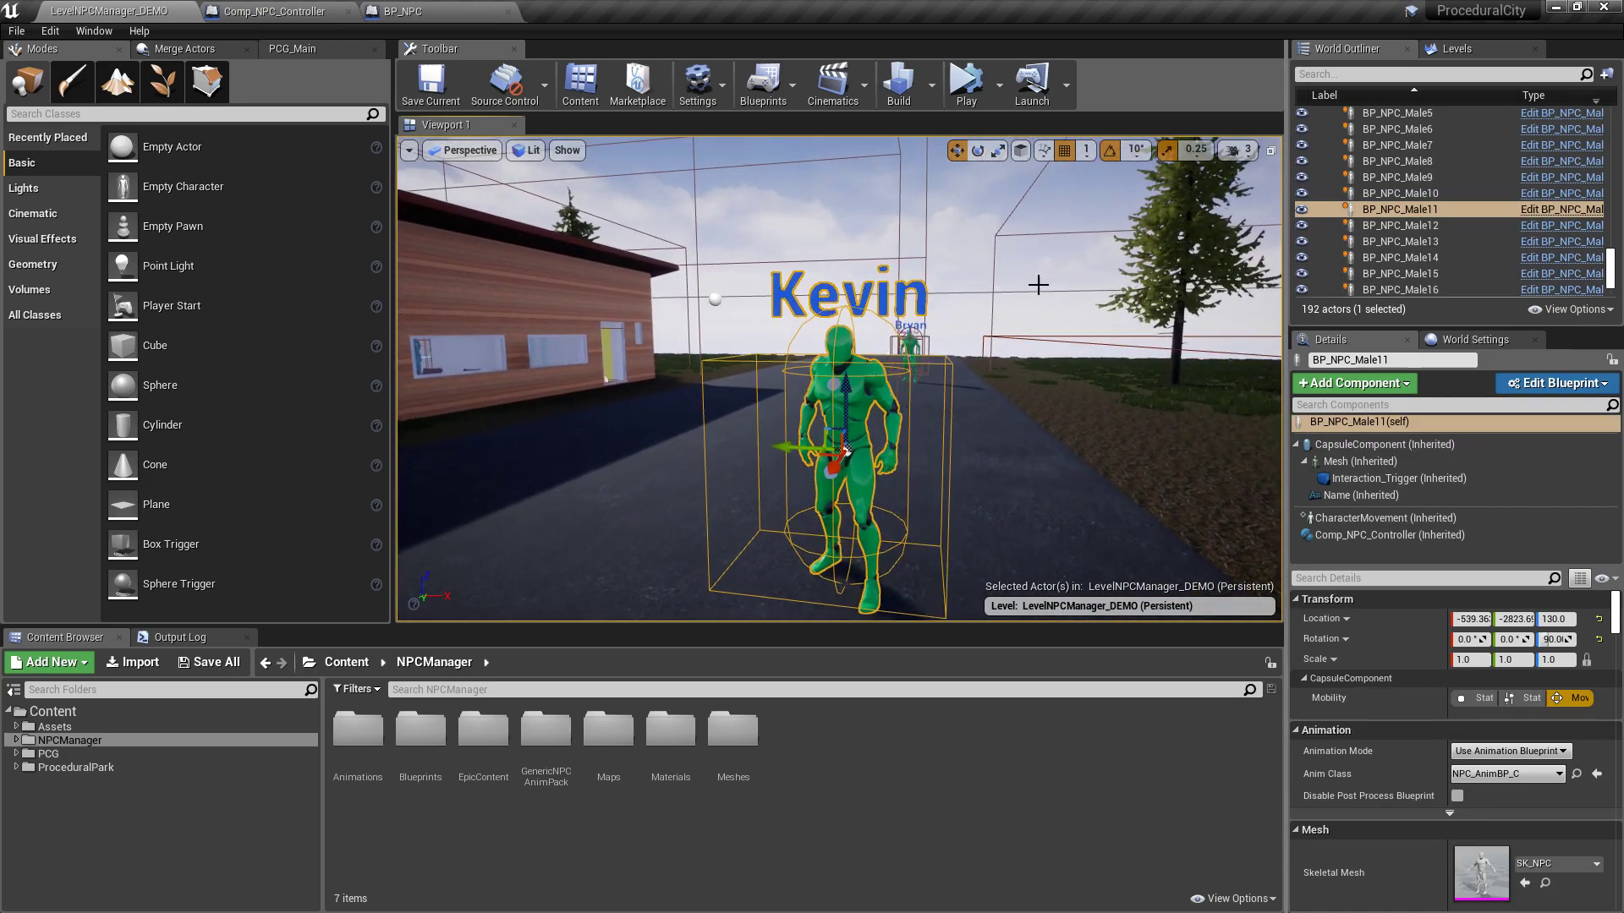
- Select the NPC's Comp_NPC_Controller component and examine its Active setting
click(1364, 537)
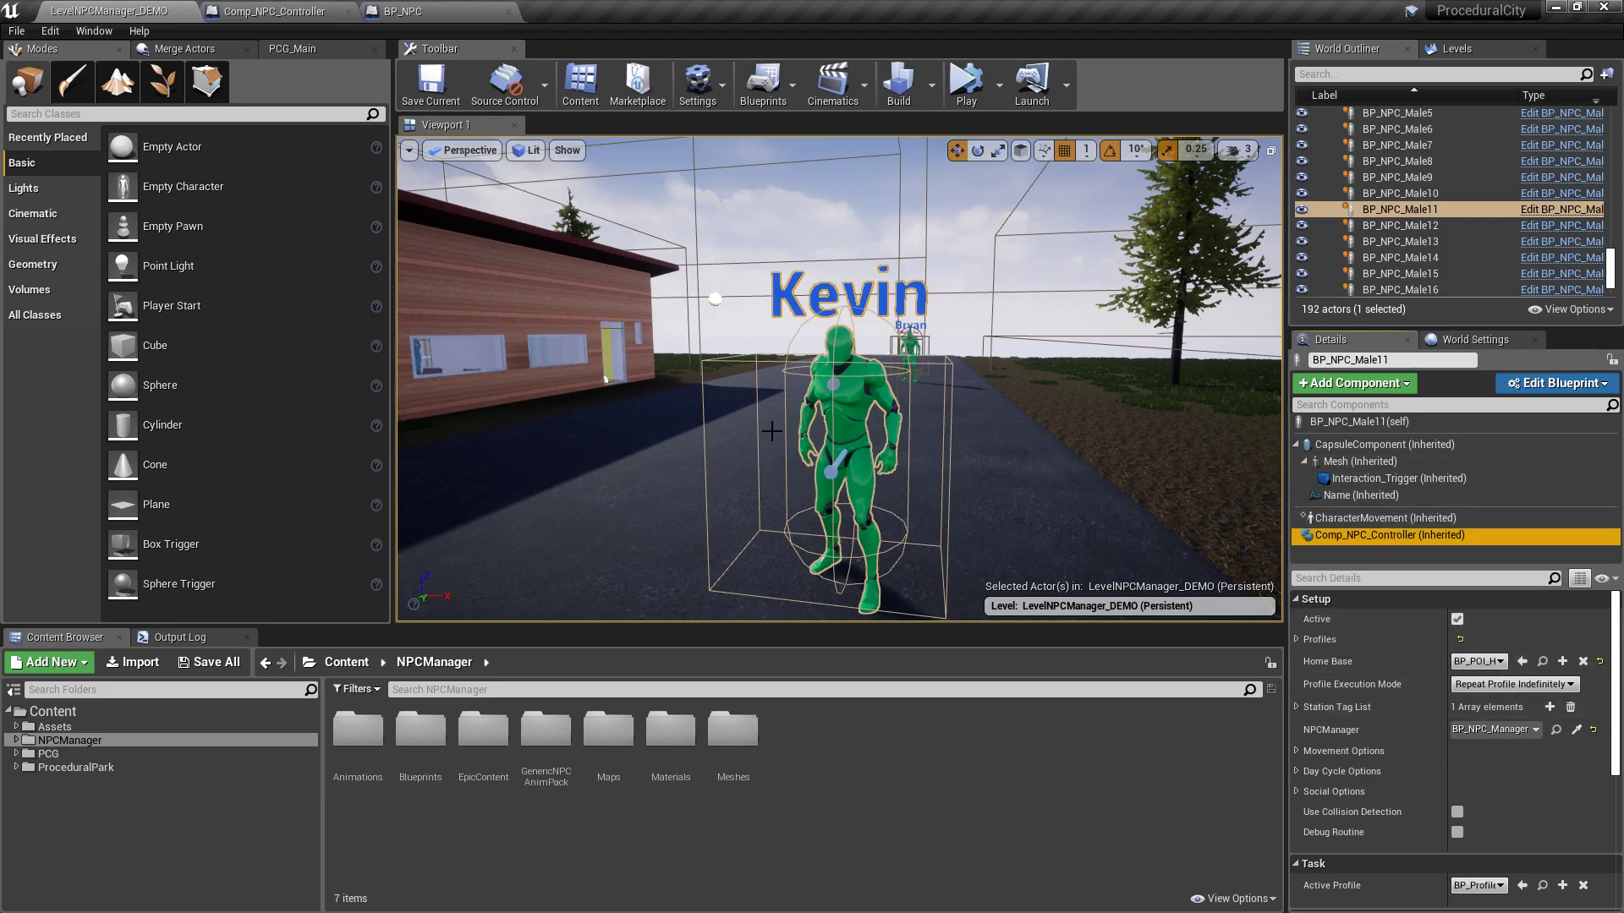
click(1457, 619)
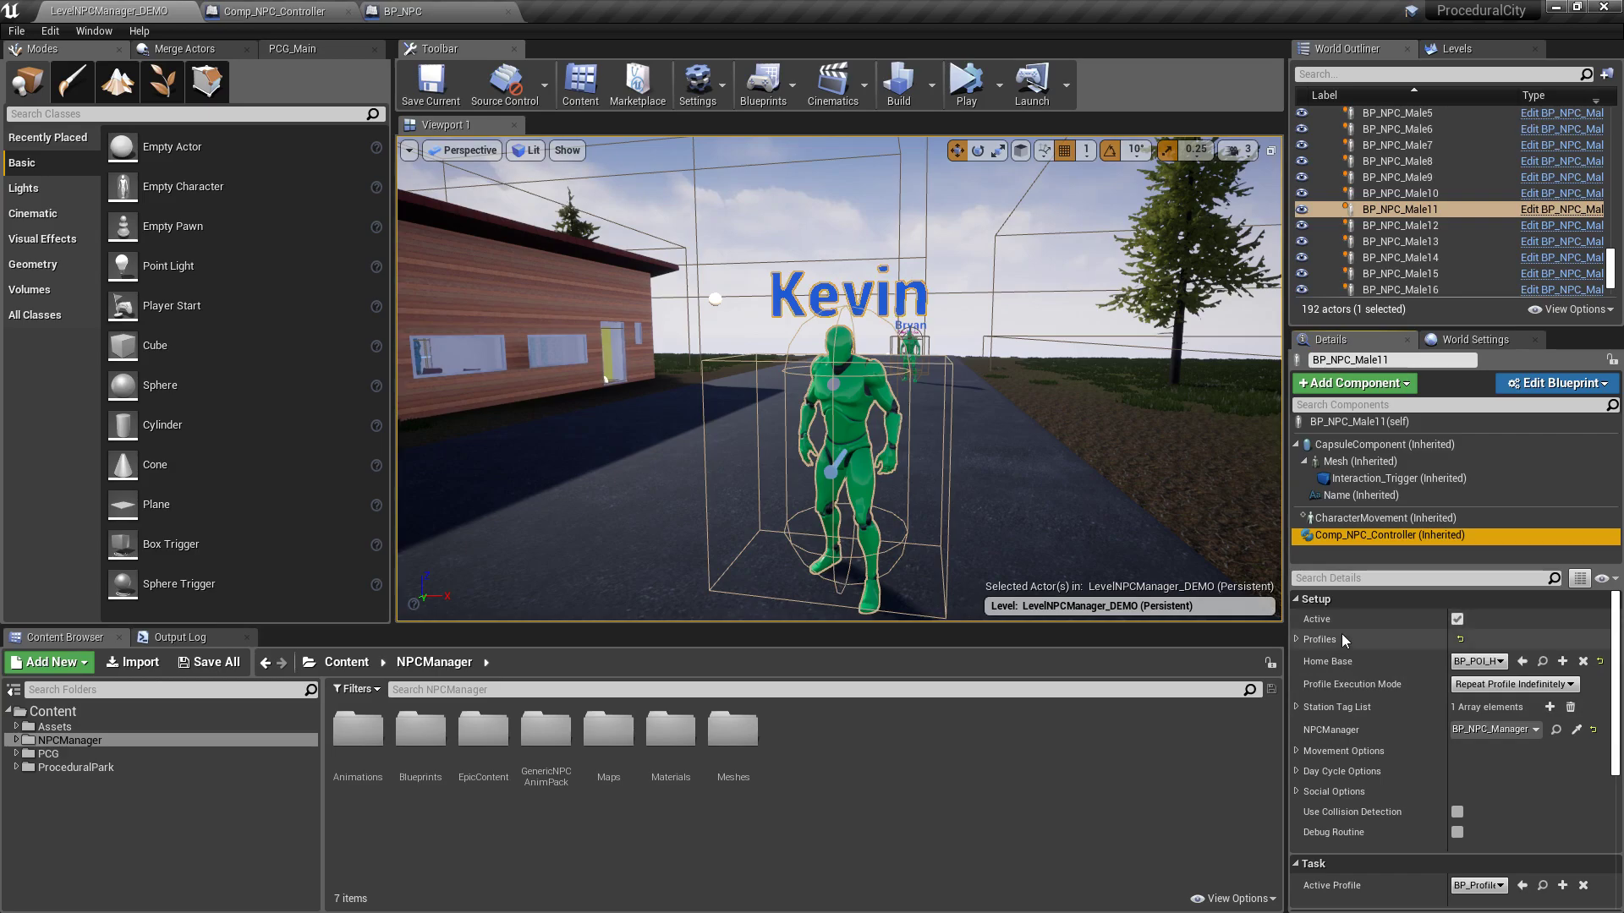
click(1457, 621)
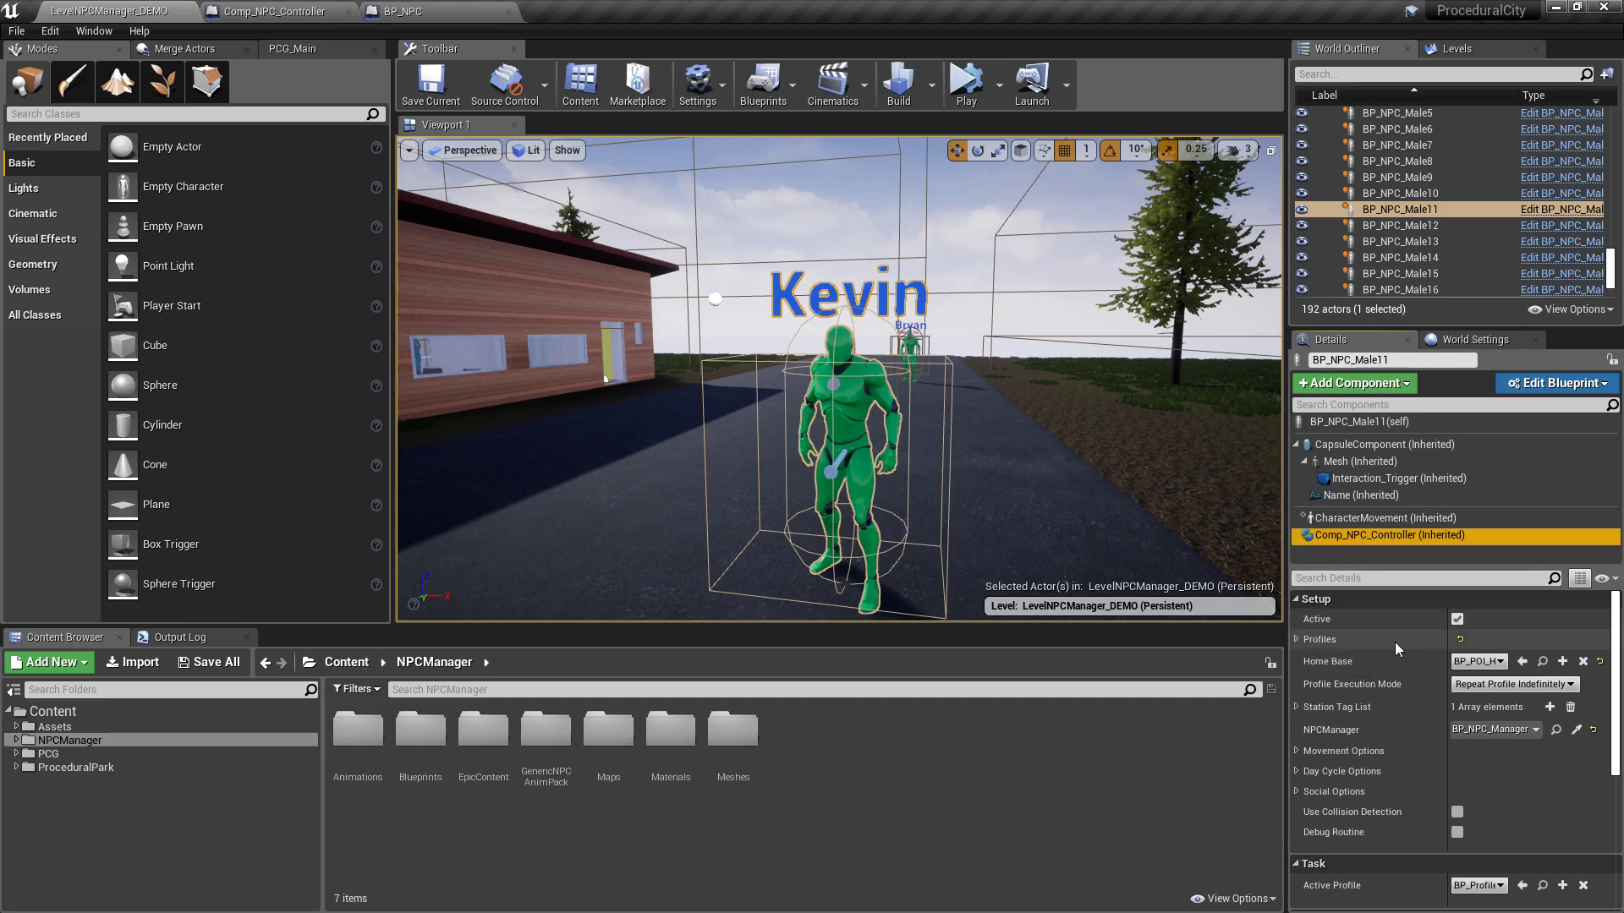
- Expand the controller's profile list to its first entry and open the assigned profile blueprint BP_Profile_Demo_NPC2
click(1296, 639)
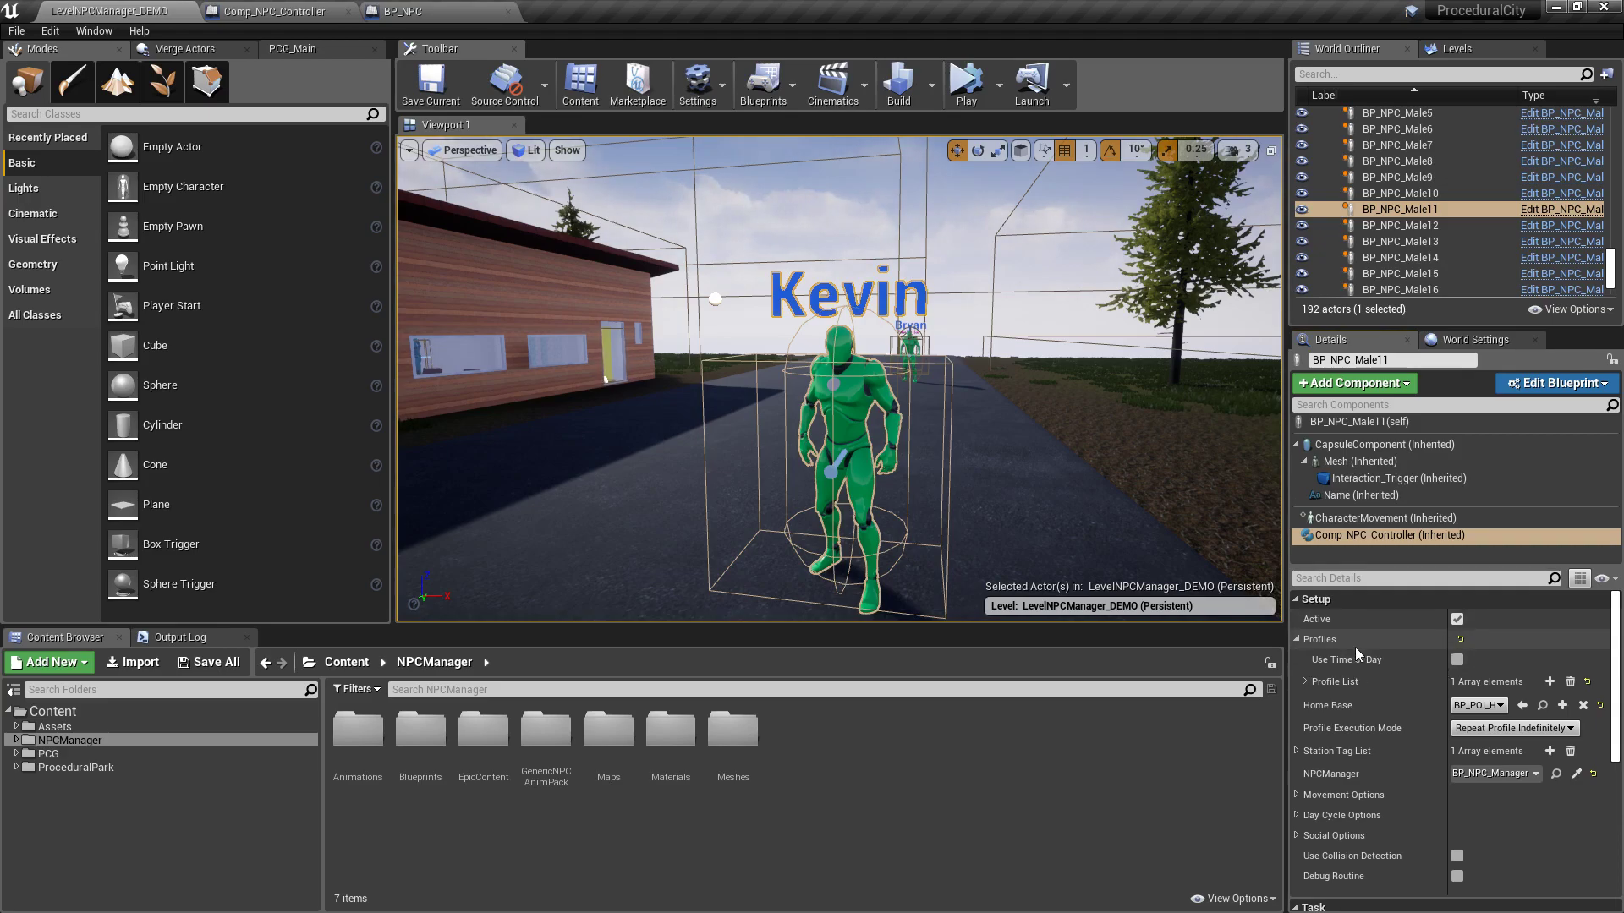
click(1304, 681)
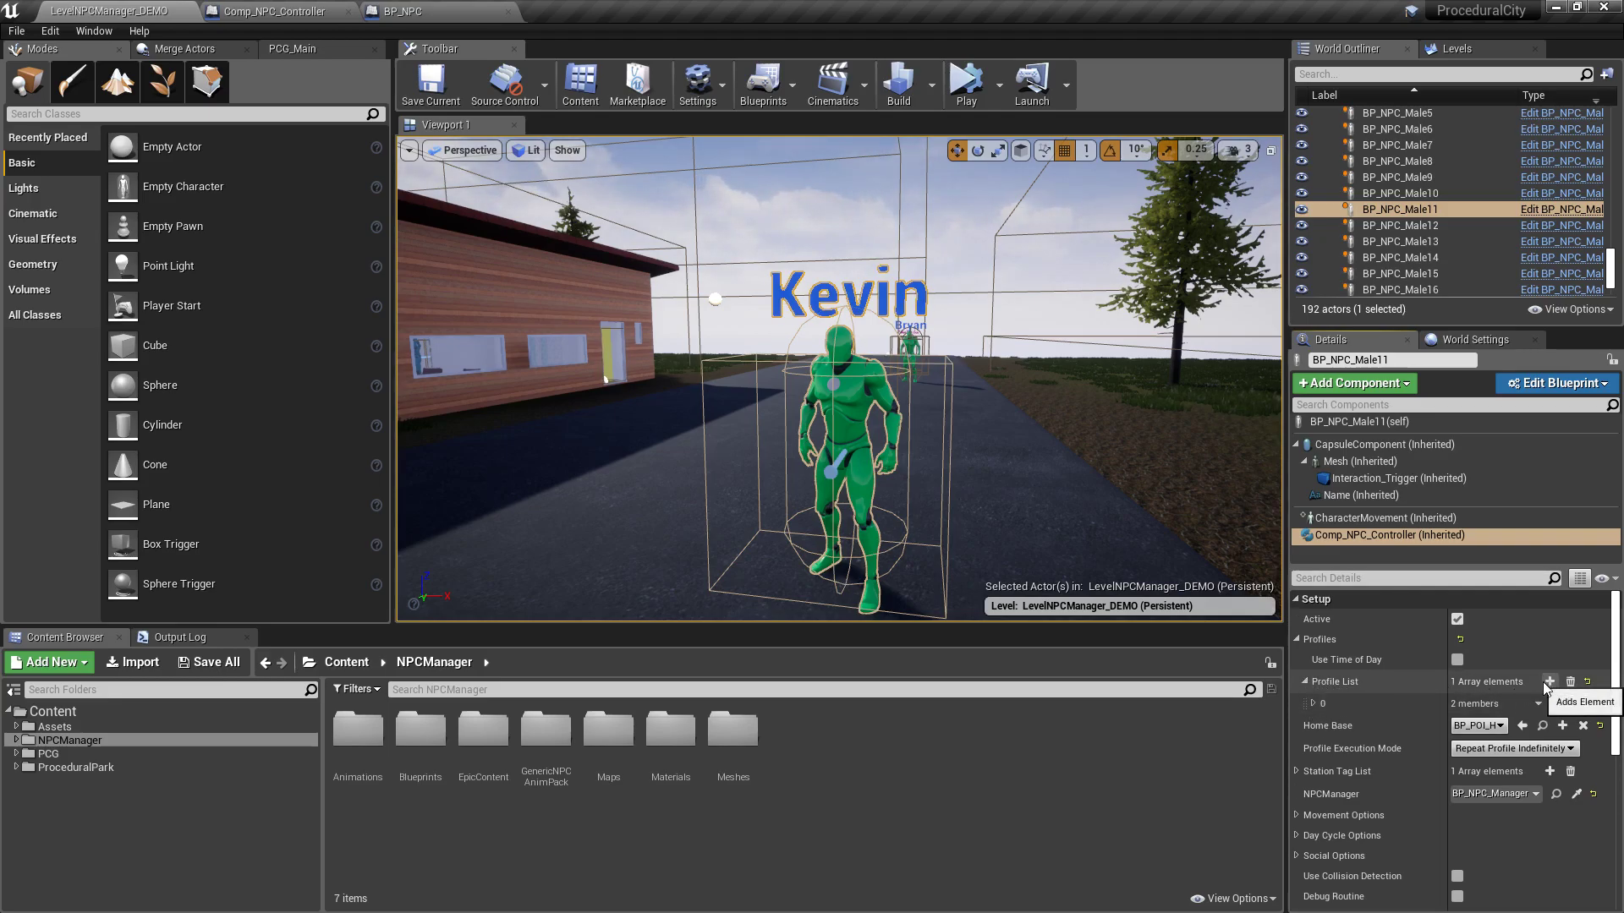
click(1313, 704)
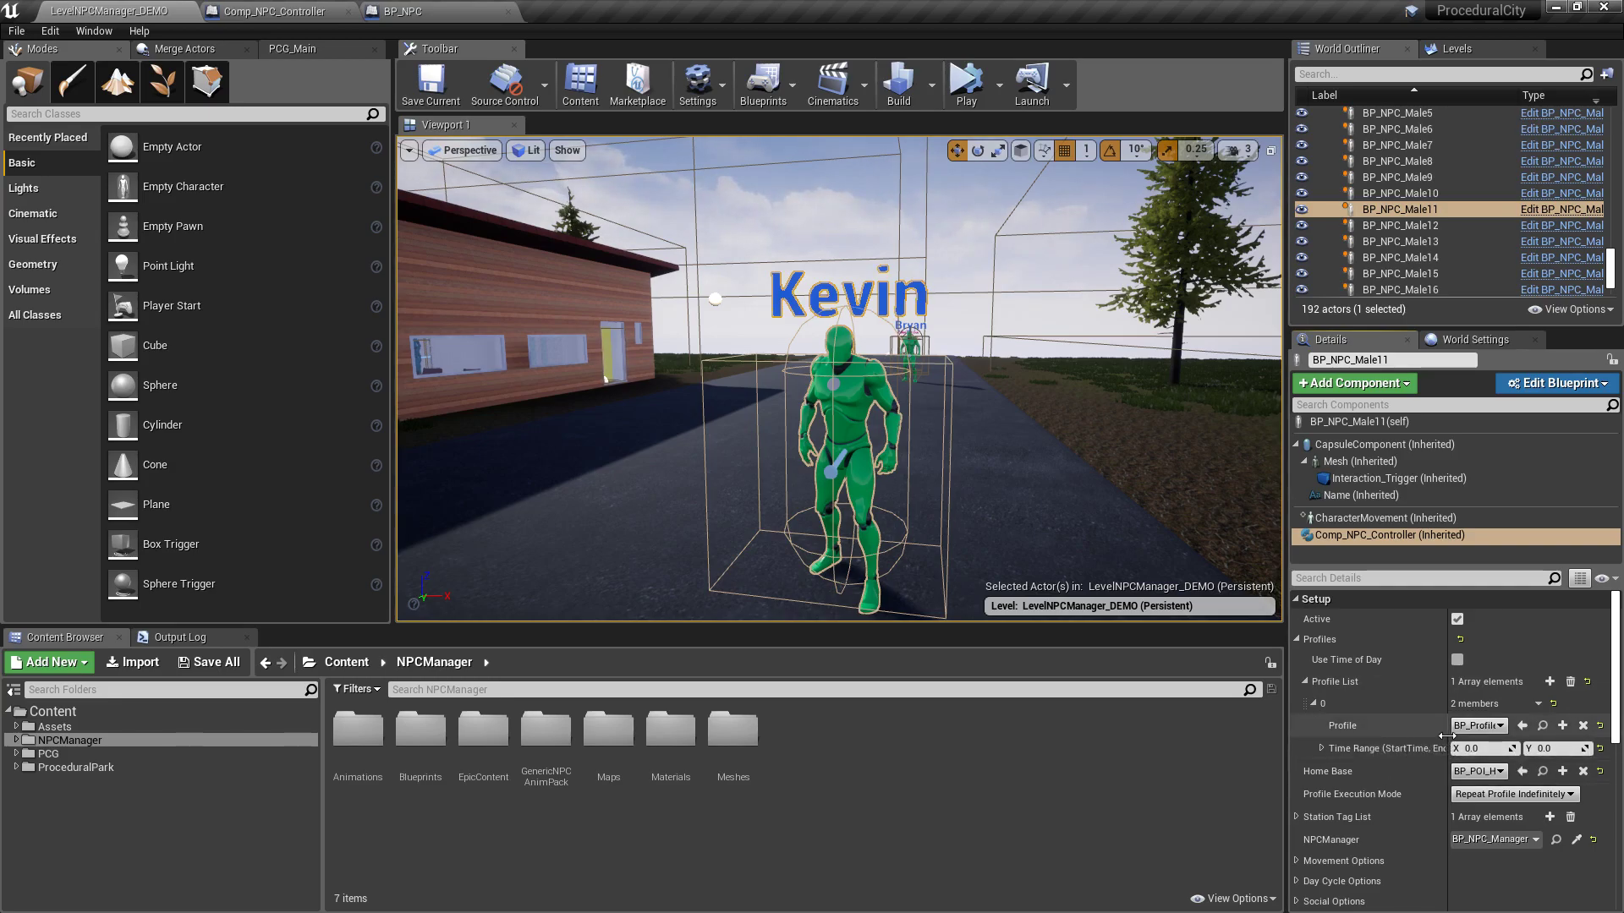
mouse_move(1449, 734)
mouse_down()
mouse_move(1482, 734)
mouse_move(1454, 734)
mouse_up()
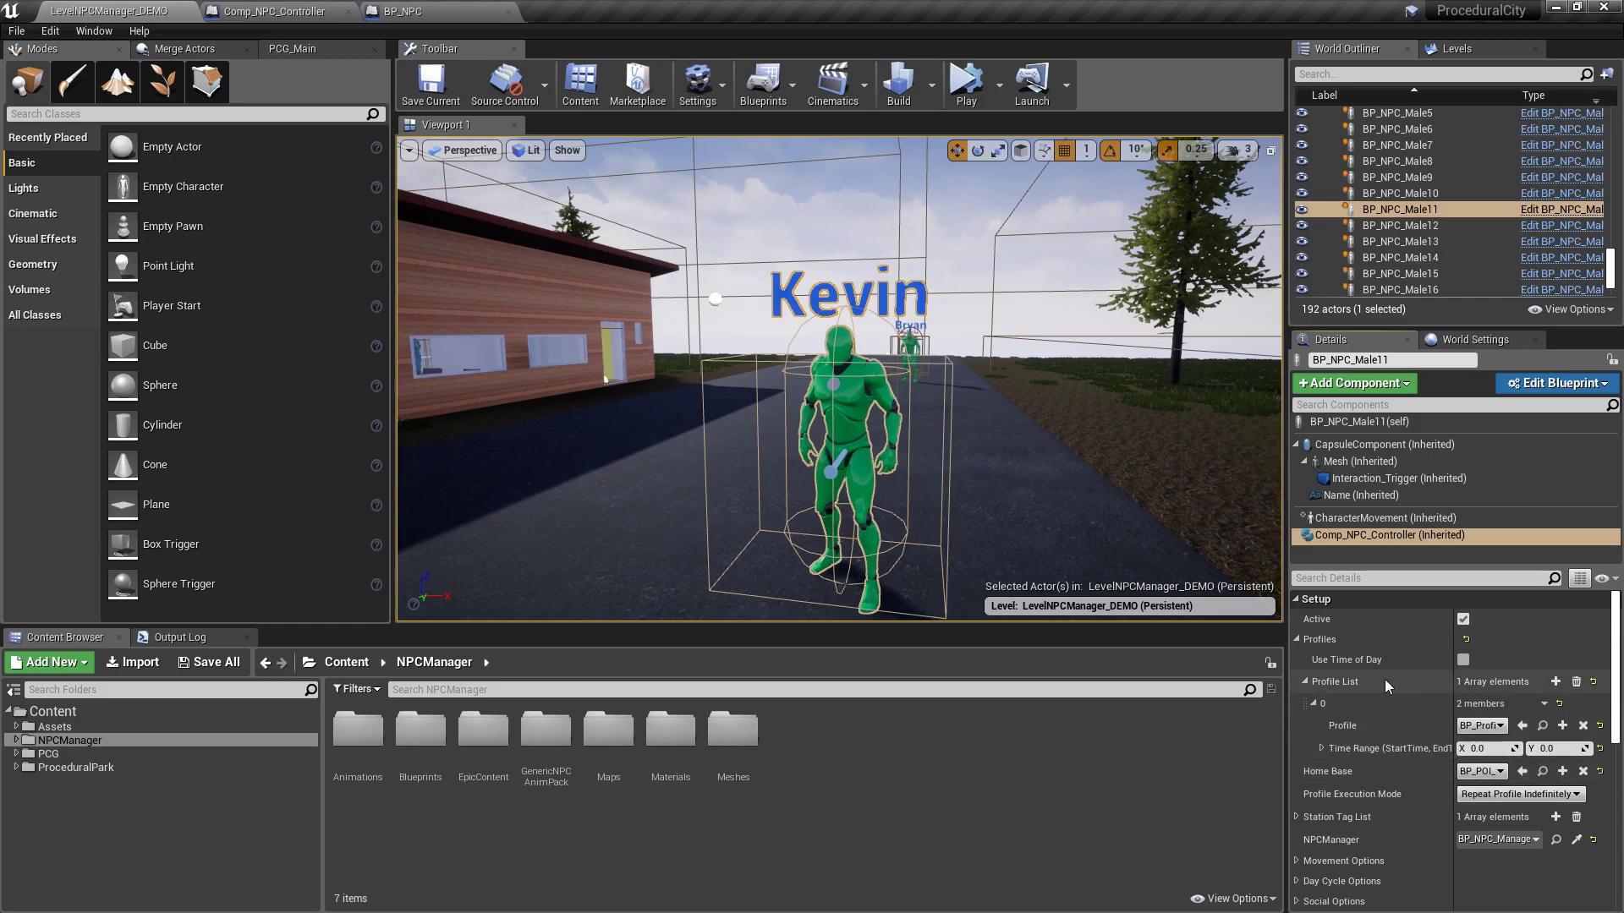
click(1543, 726)
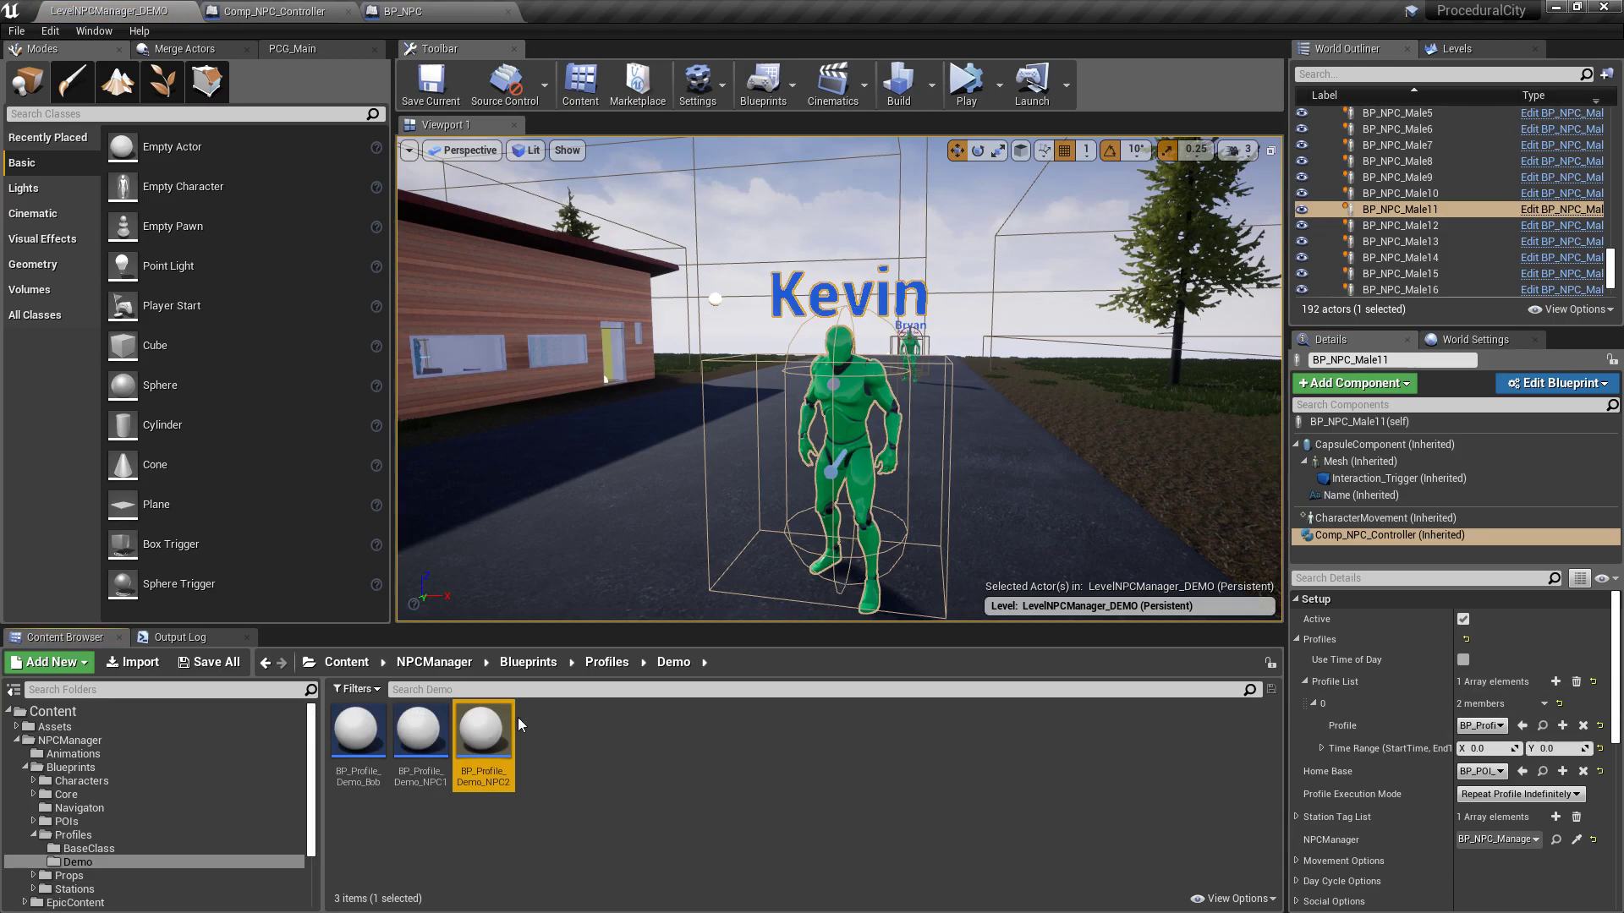
double_click(483, 727)
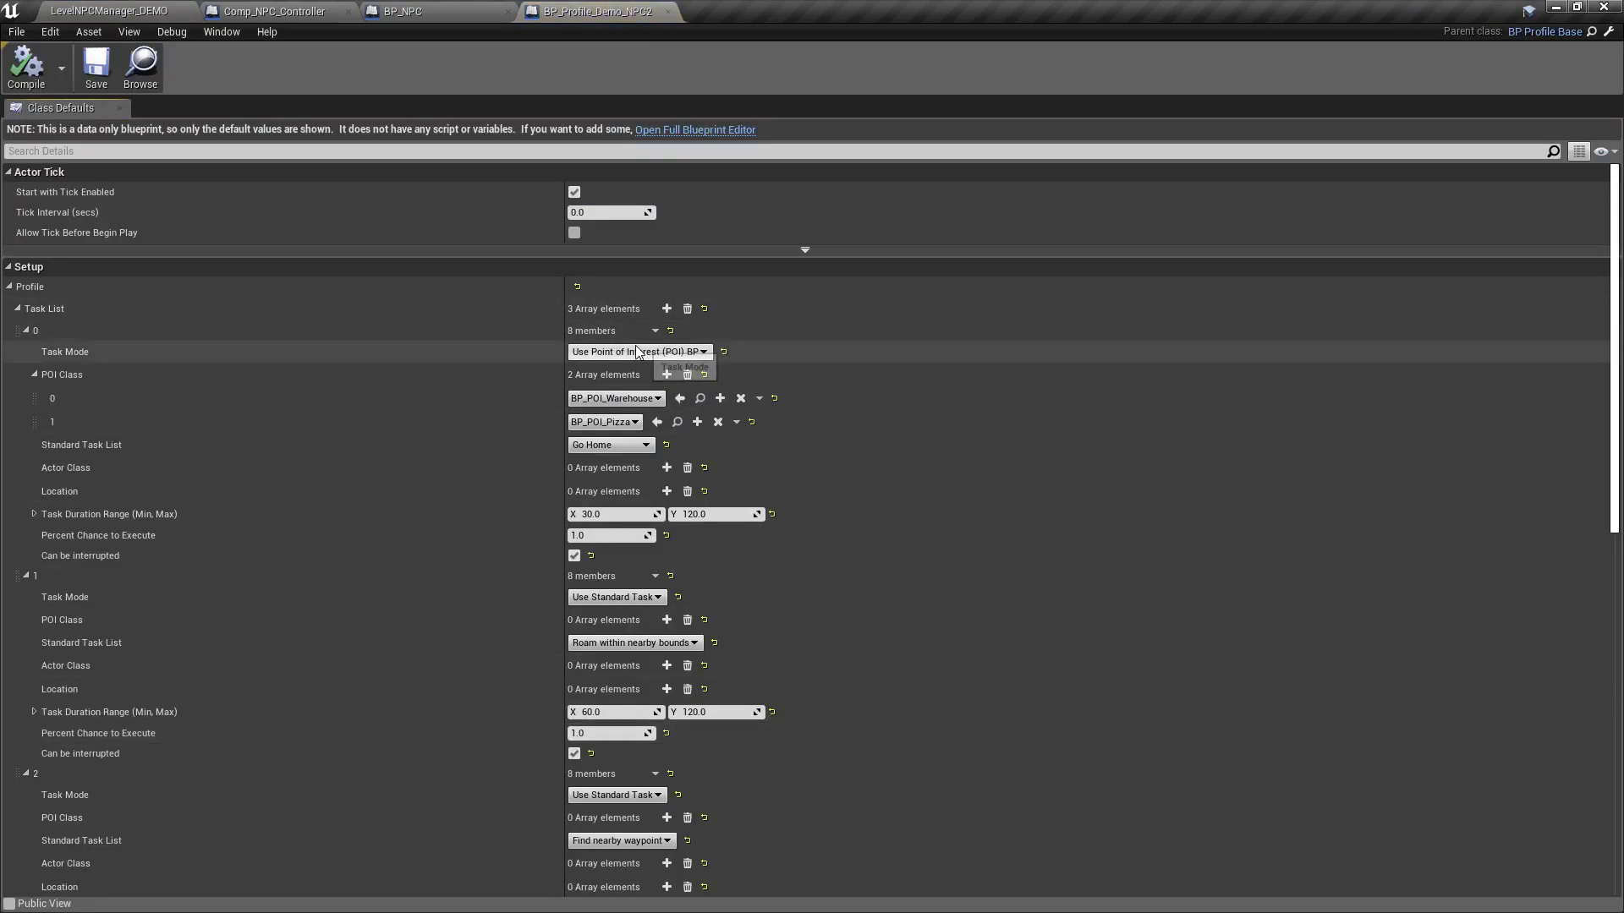
- Collapse the three individual tasks in the profile's task list, leaving the list itself expanded
click(44, 309)
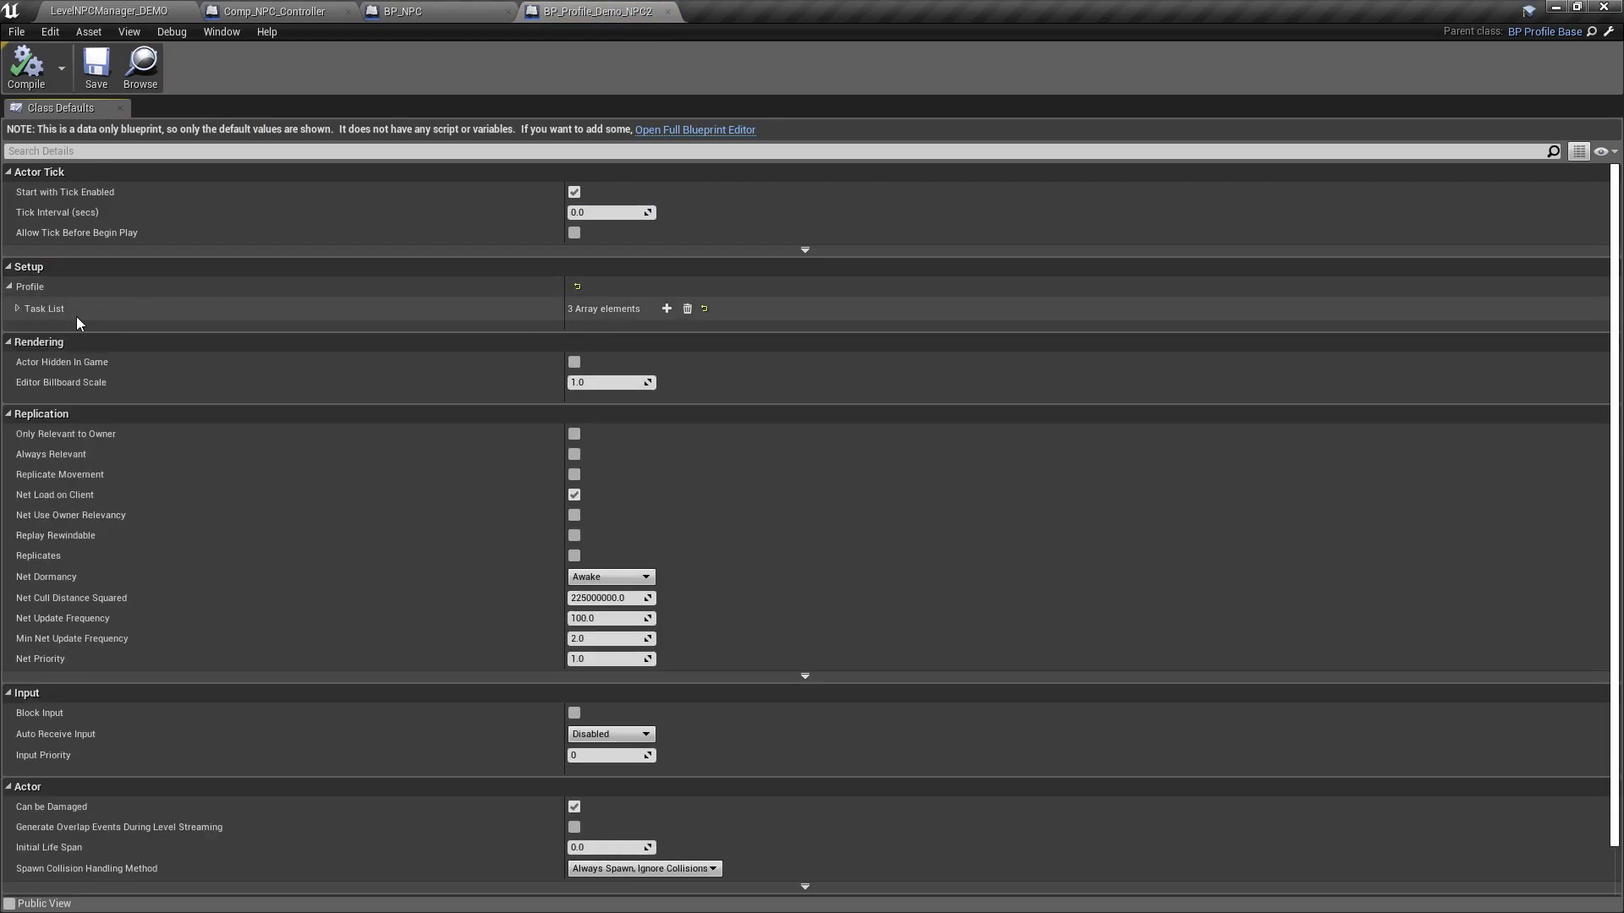
click(20, 311)
click(20, 311)
click(21, 313)
click(26, 330)
click(26, 350)
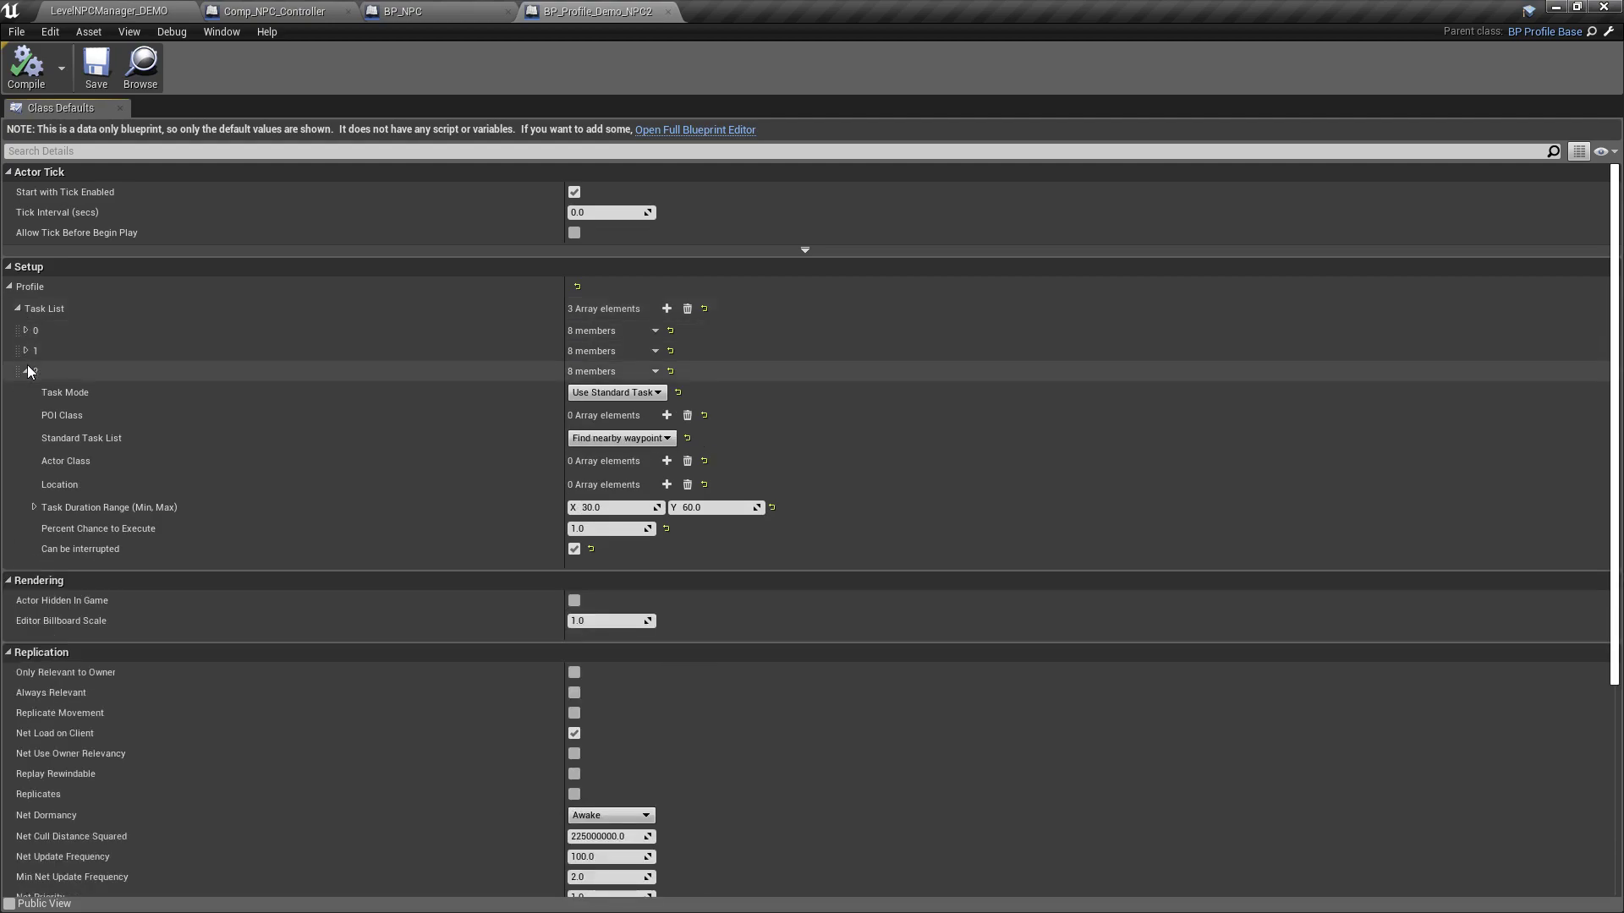
click(27, 370)
- Expand the first task and review its Task Mode options, keeping Use Point of Interest (POI) BP
click(26, 331)
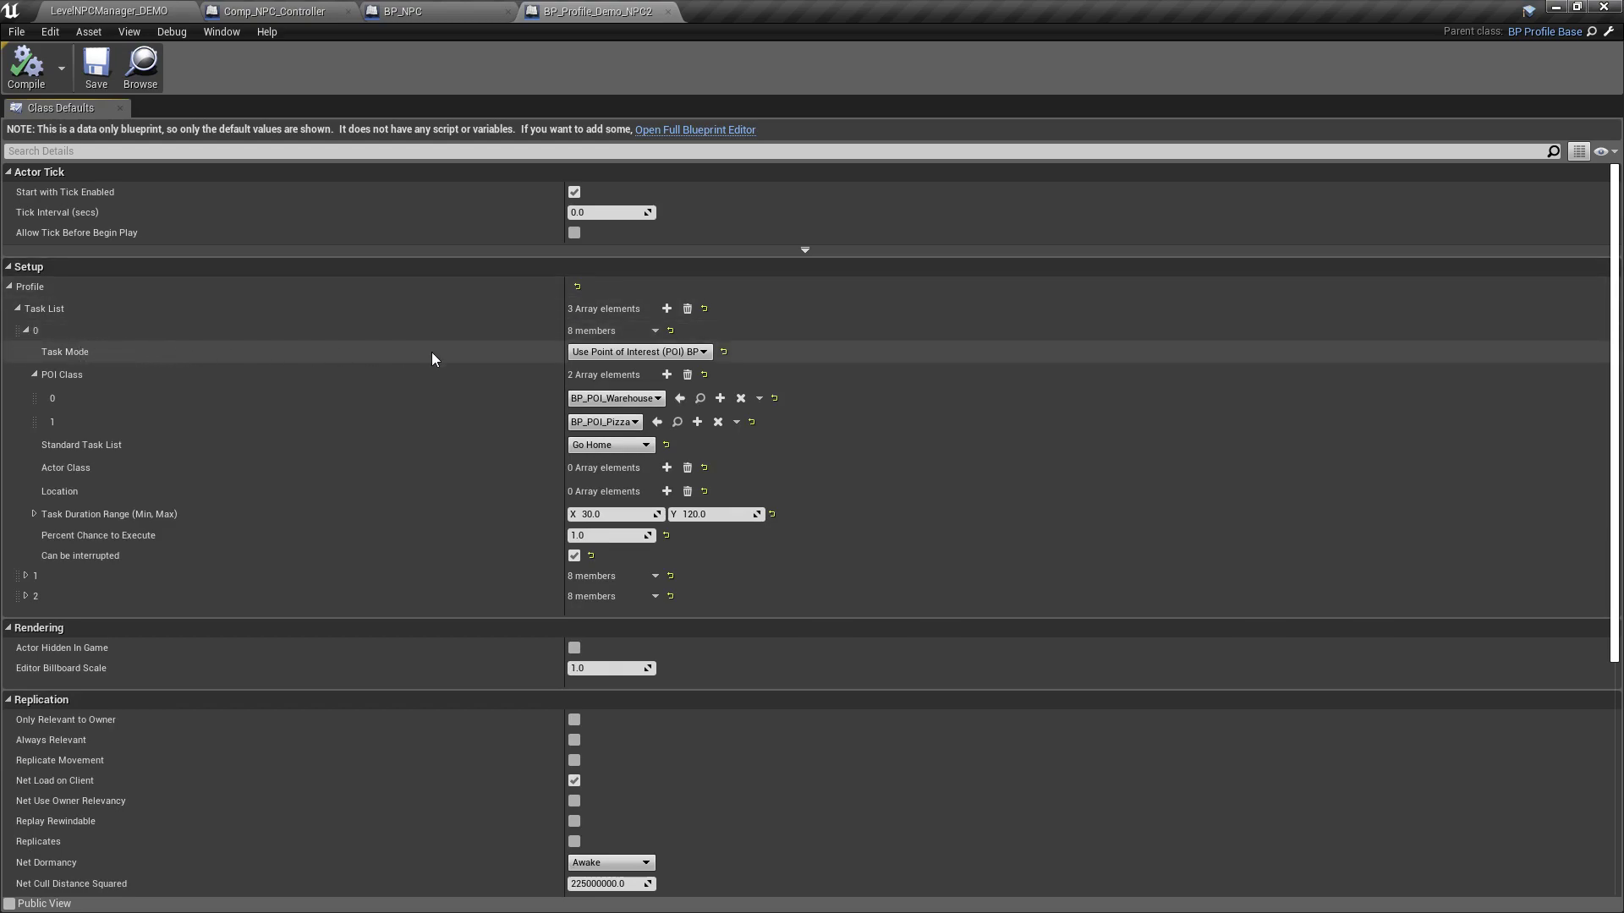
click(707, 354)
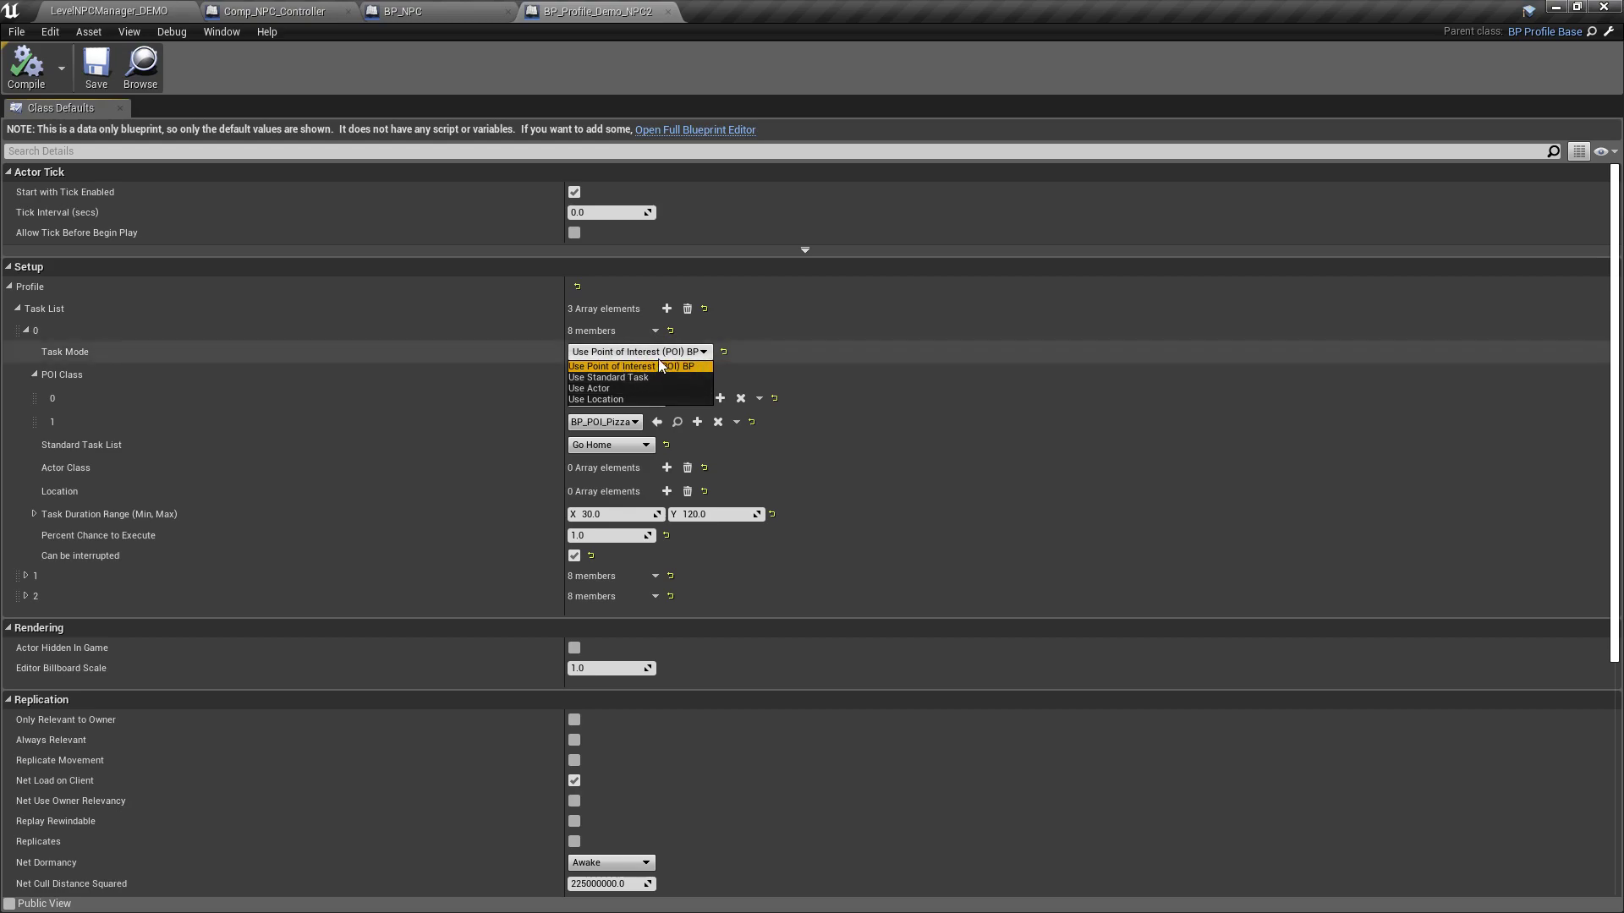
click(625, 365)
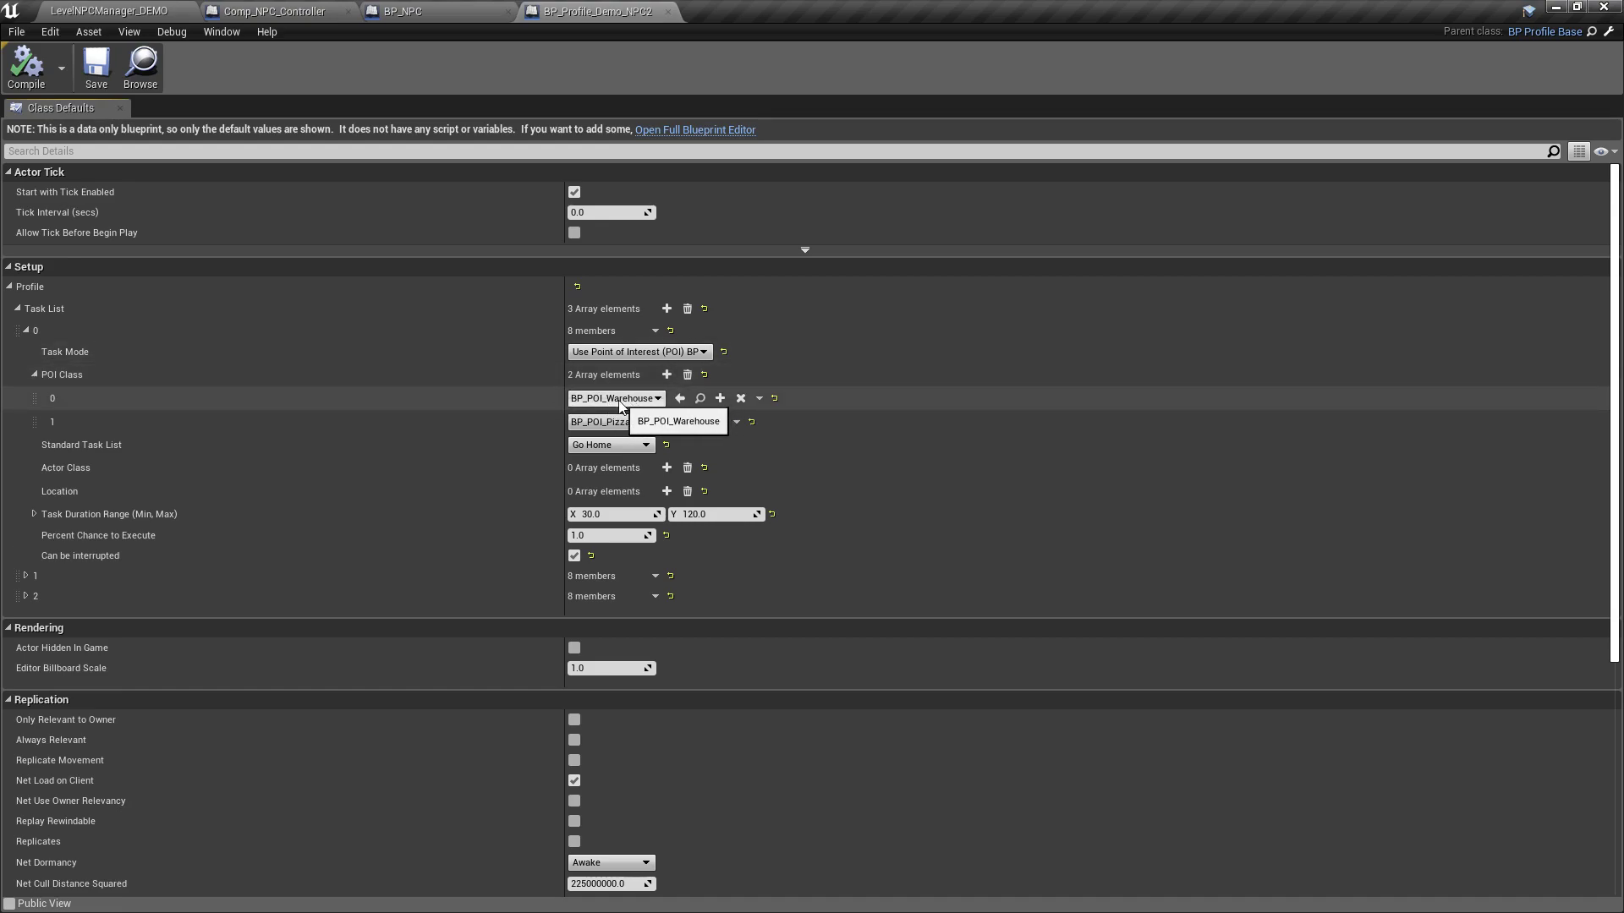
- Return to the level and select BP_POI_Warehouse above the warehouse, followed by BP_POI_Pizza above the pizza building
click(107, 9)
mouse_move(760, 218)
right_down()
mouse_move(727, 222)
mouse_move(760, 219)
right_up()
key(w)
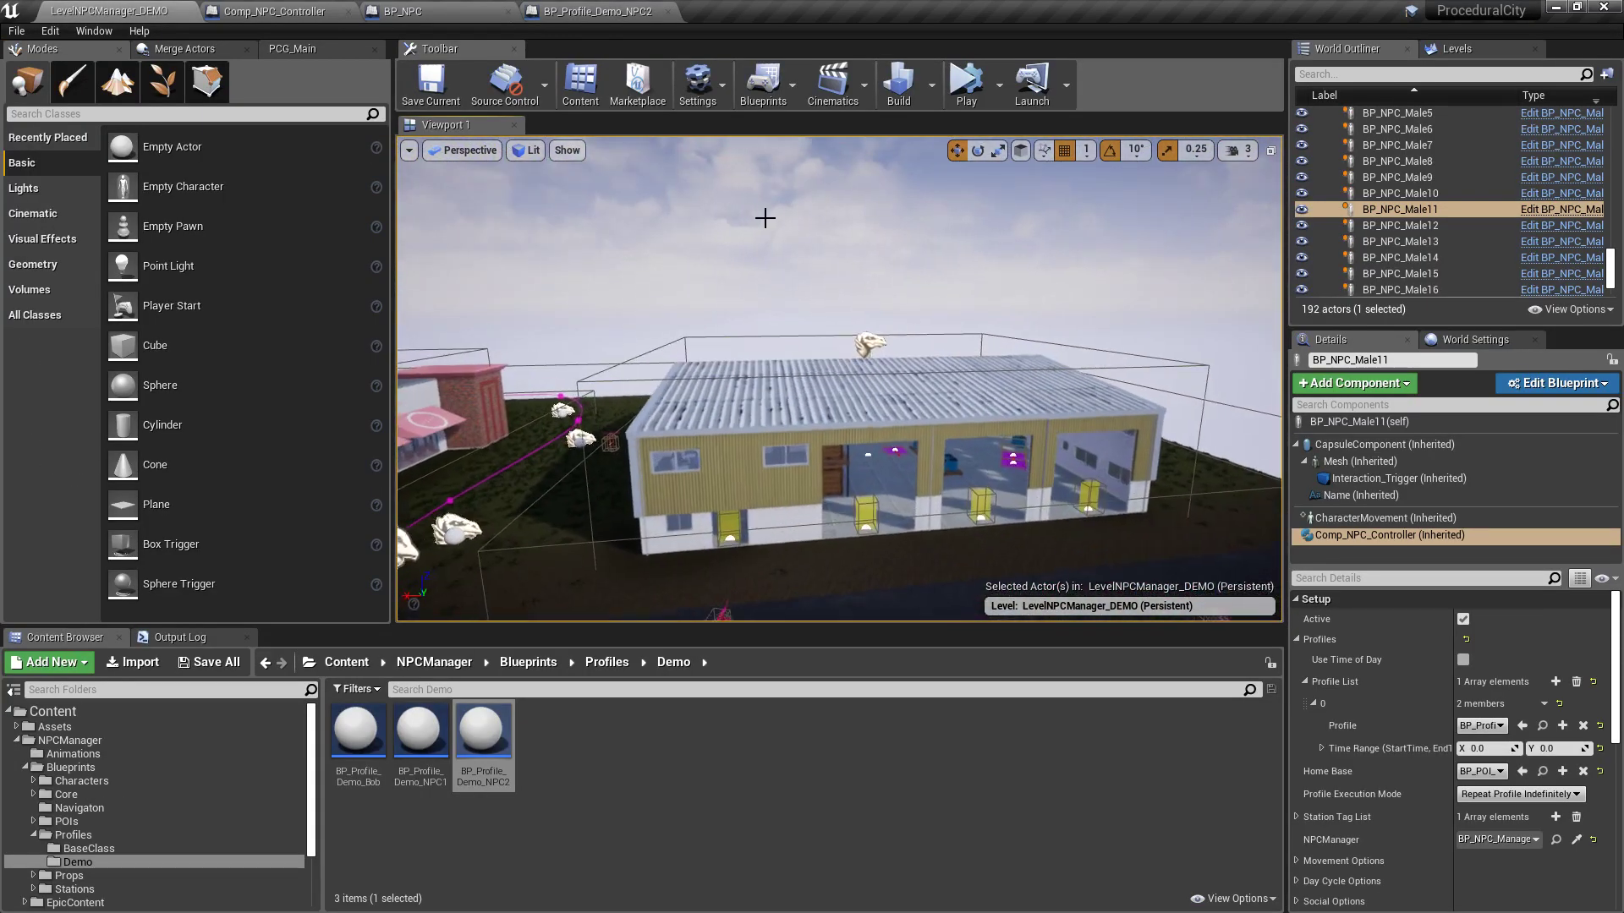
click(871, 338)
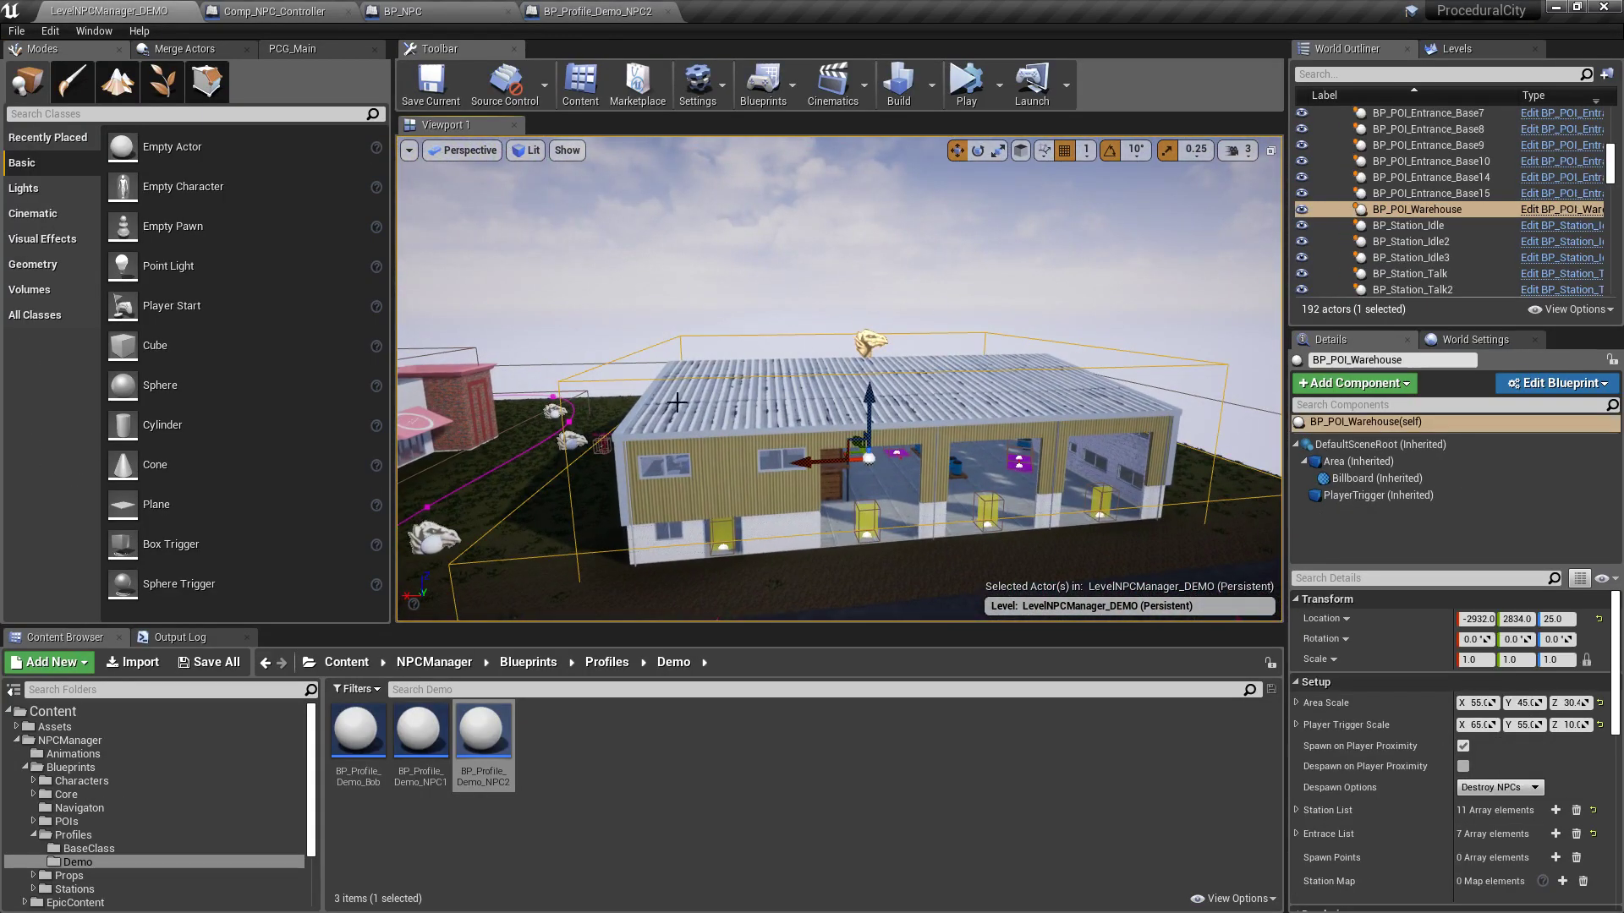
right_drag(1129, 332, 1080, 268)
key(w)
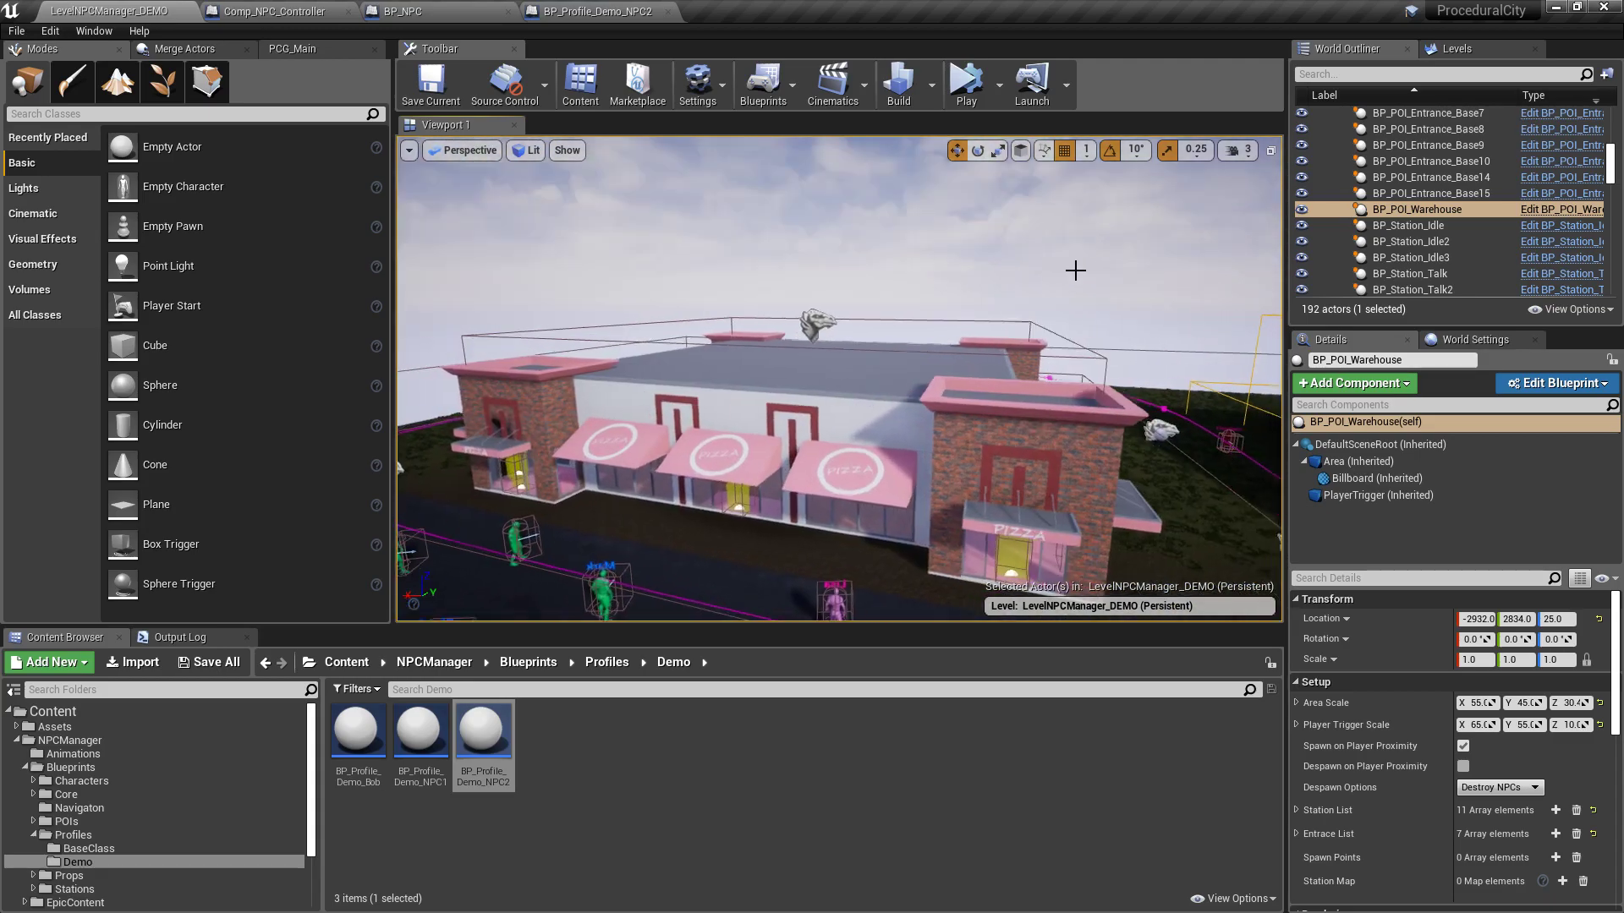
click(824, 318)
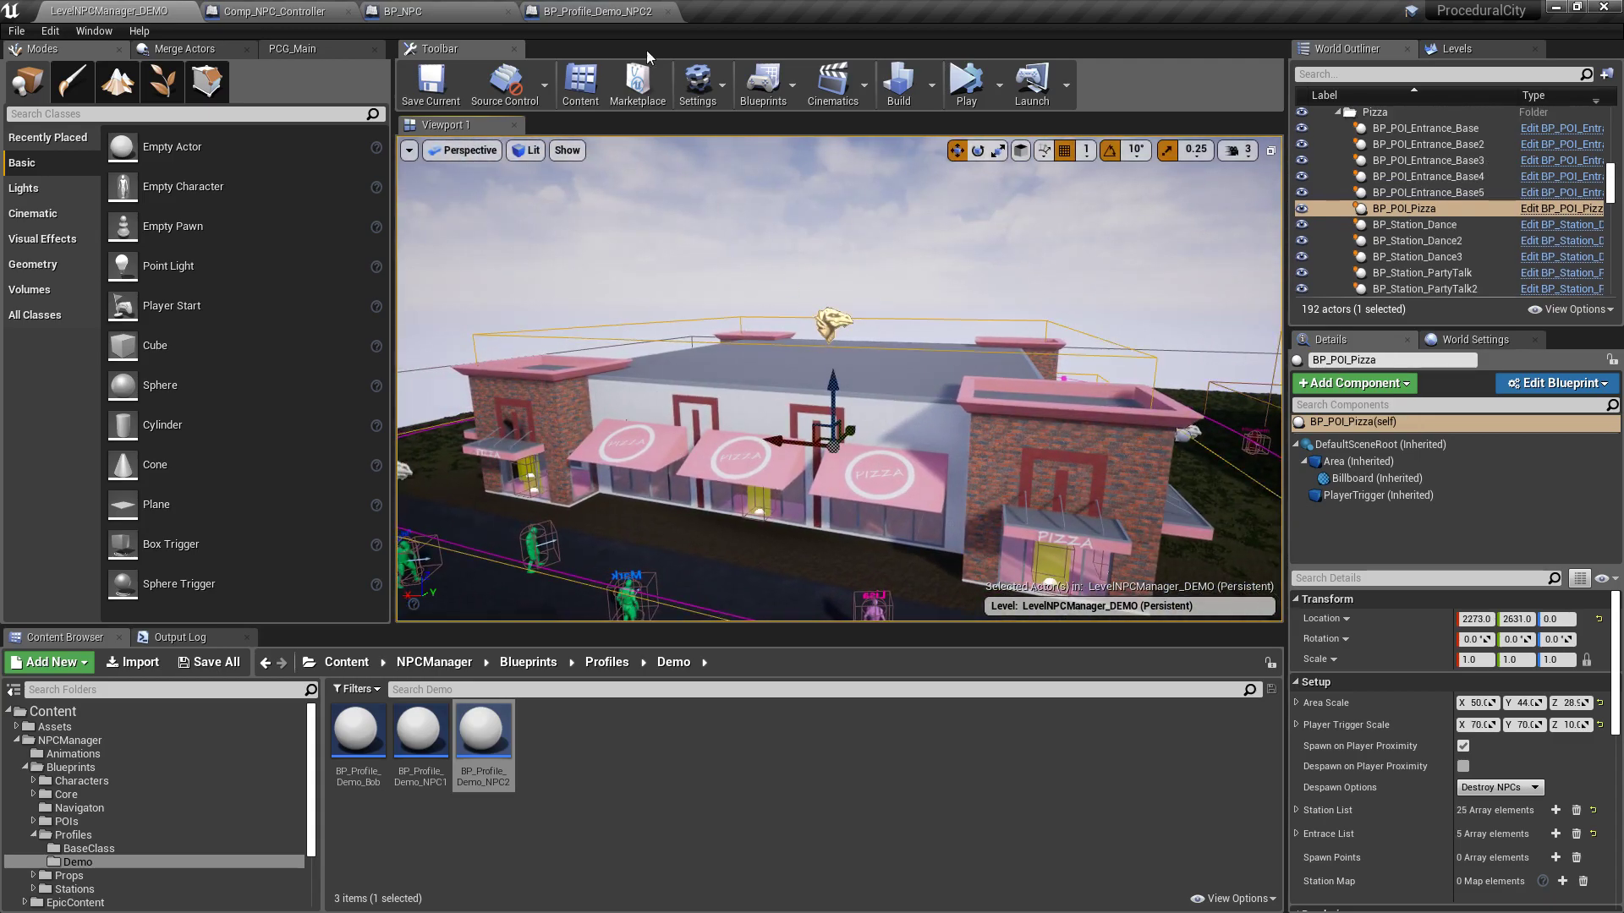
- Return to the BP_Profile_Demo_NPC2 profile, expand only its second task and list the standard task options
click(598, 11)
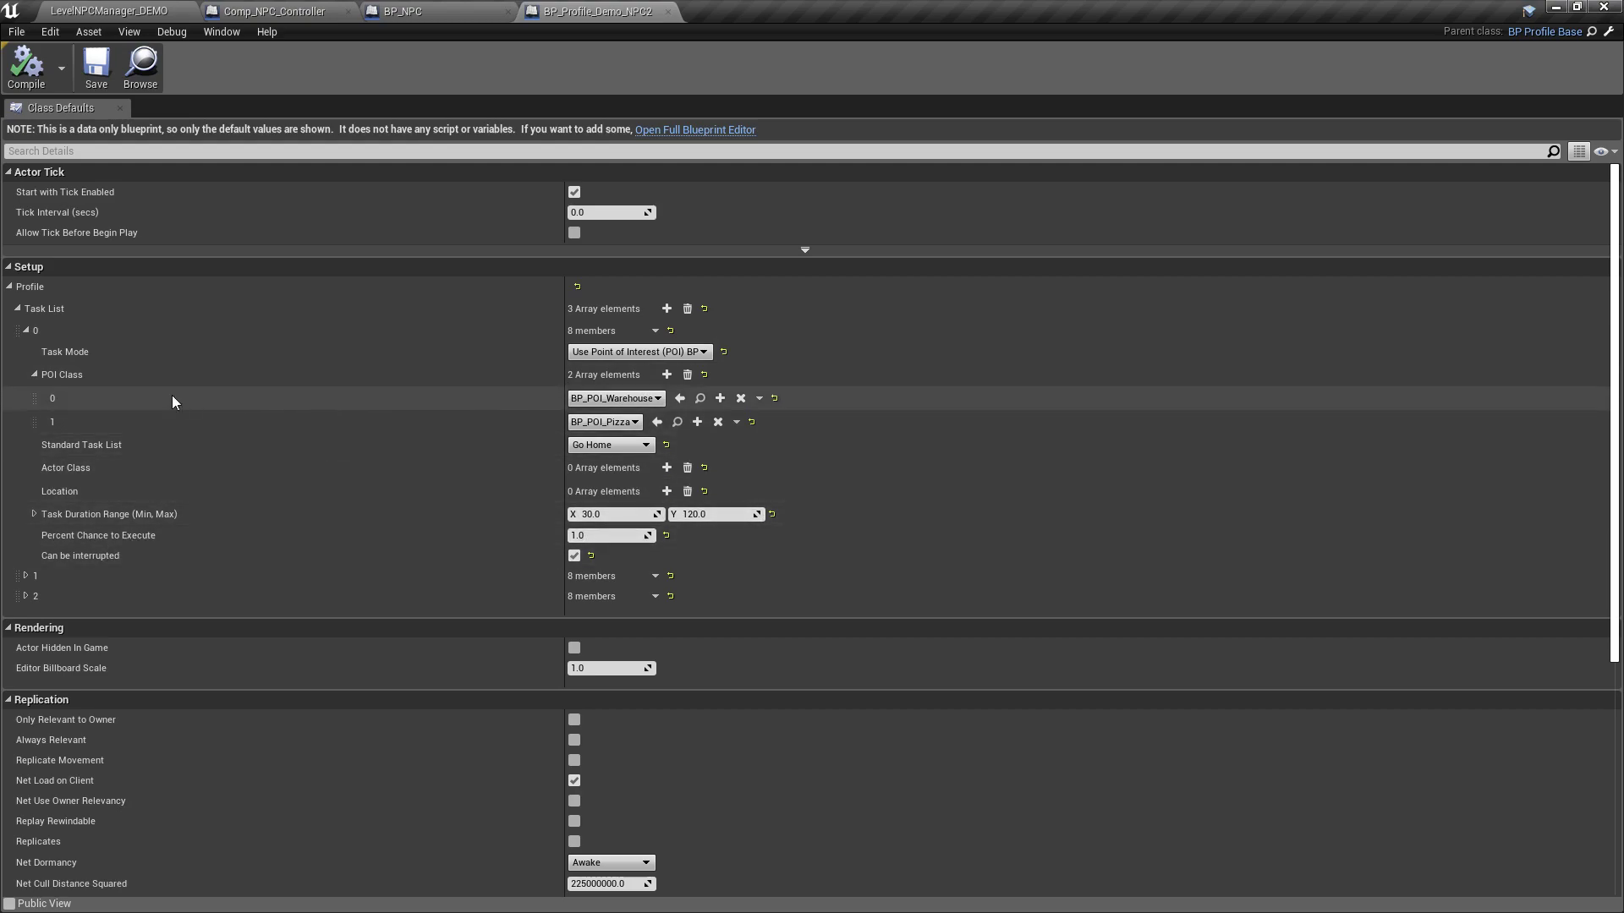
click(26, 330)
click(27, 351)
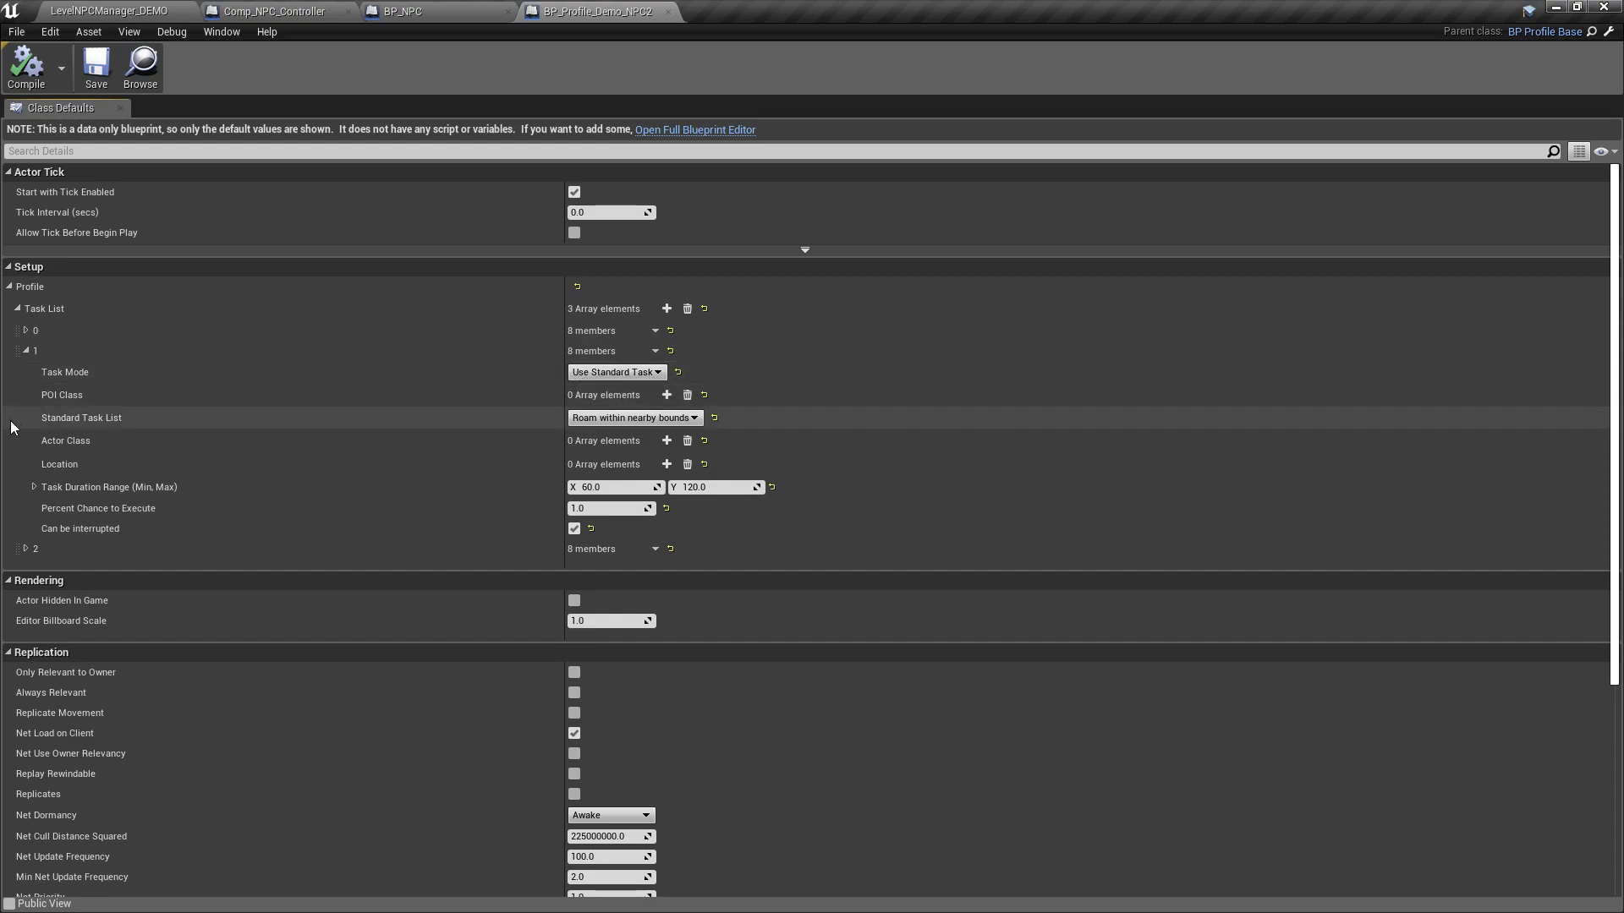
click(694, 418)
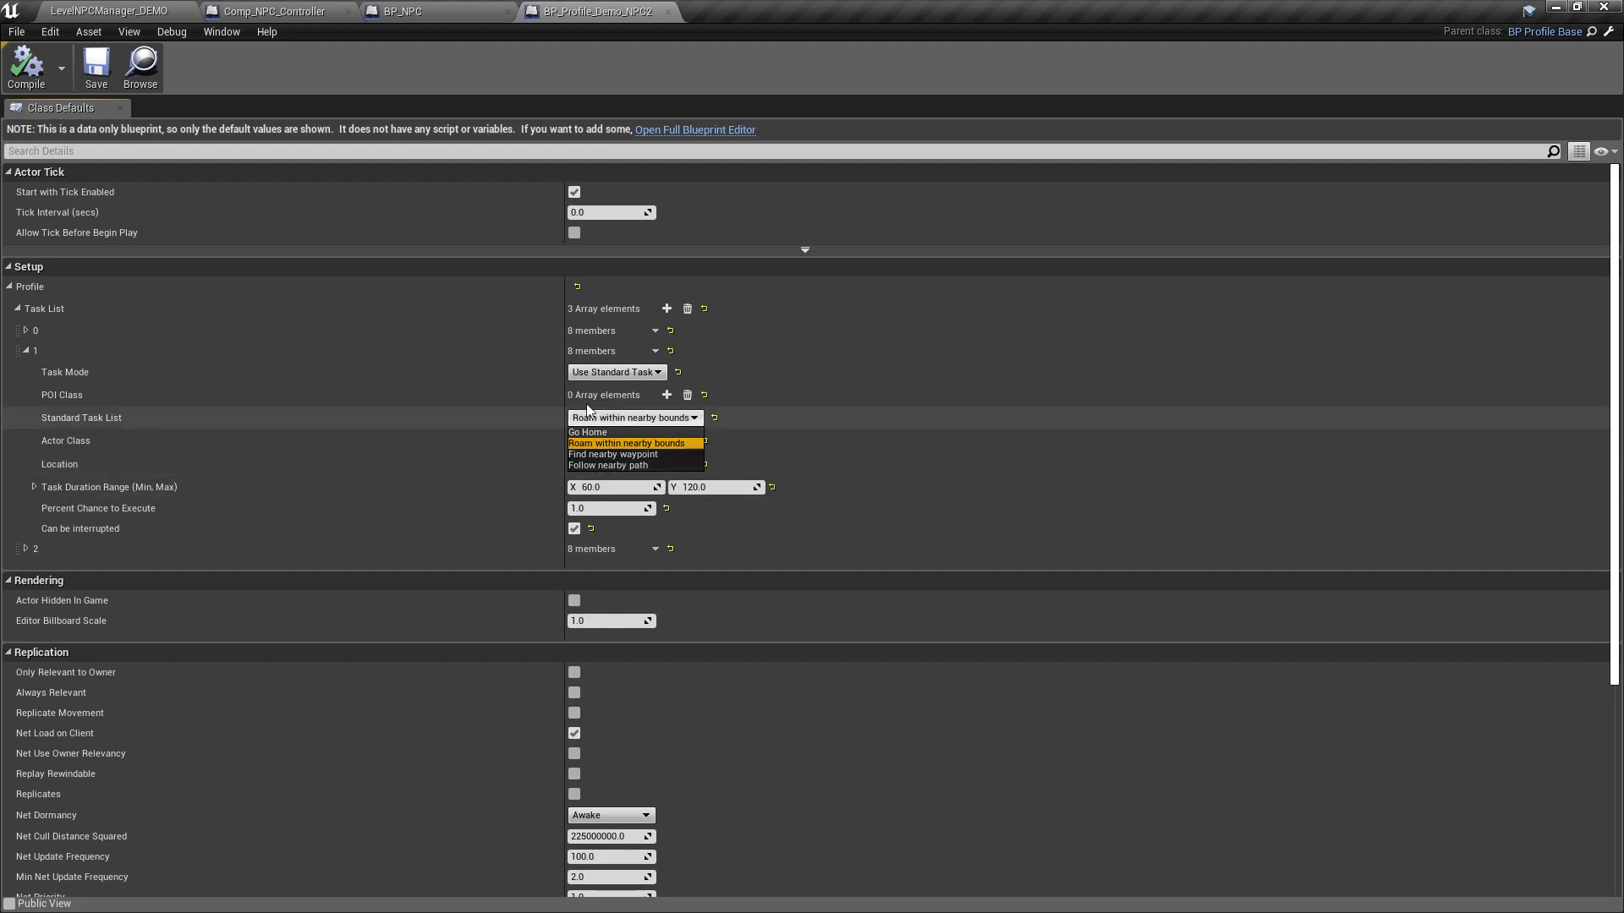
- Select BP_NPC_BoundingBox in the level's wooded park and switch its Marker Visible option on and off again
click(132, 8)
right_drag(710, 167, 338, 174)
right_drag(888, 252, 989, 254)
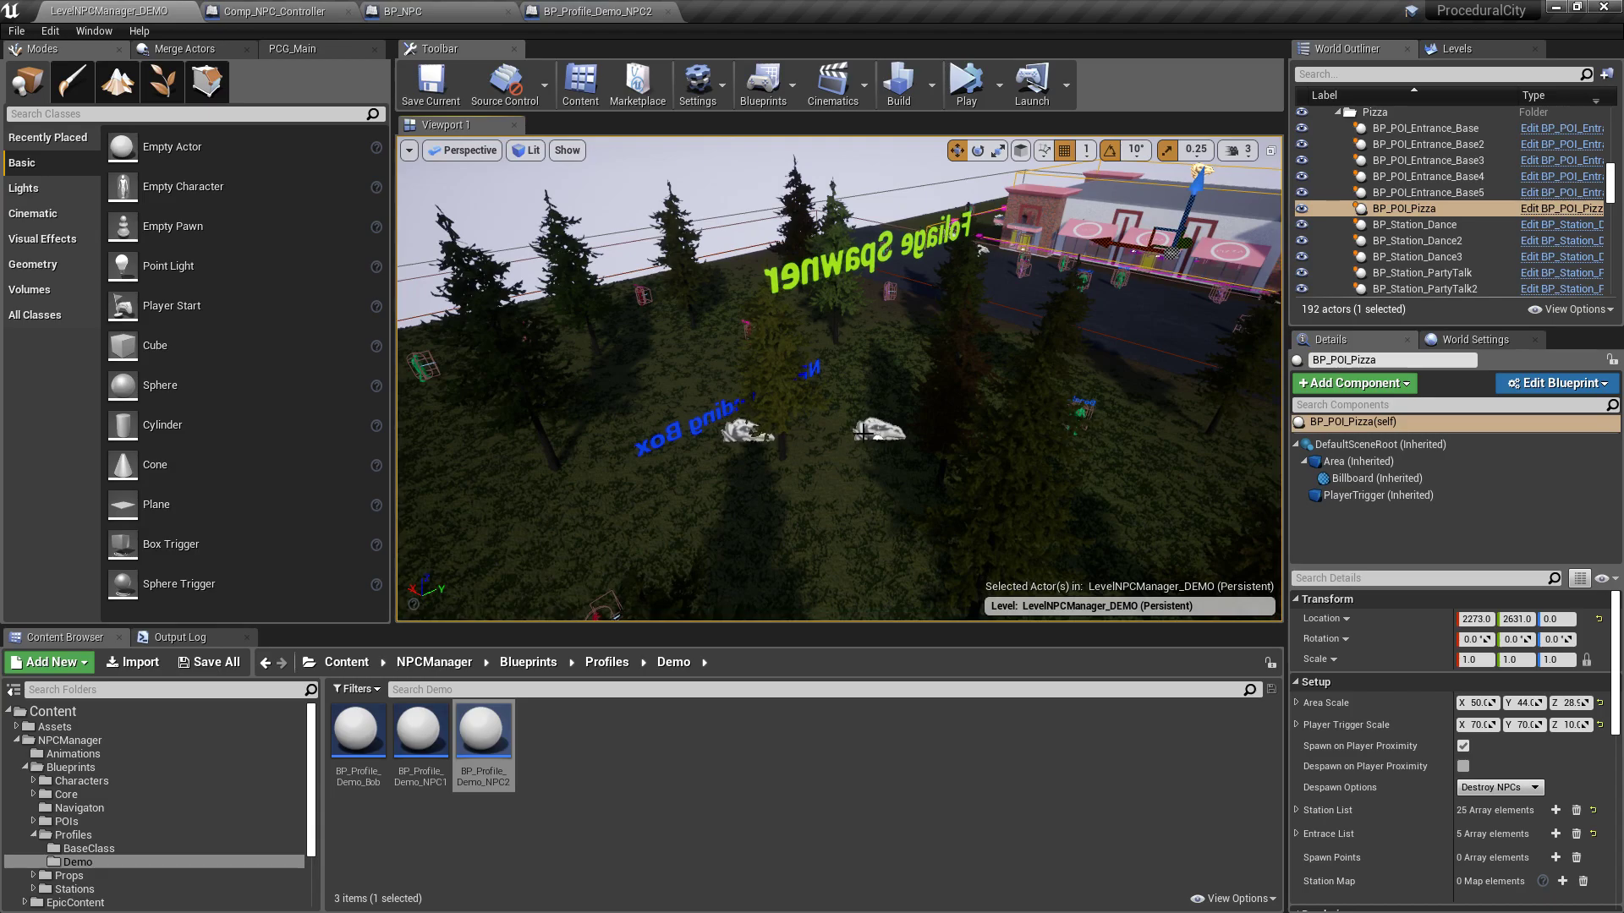
click(746, 432)
mouse_move(750, 430)
right_down()
mouse_move(938, 414)
mouse_move(1183, 427)
mouse_move(1159, 419)
mouse_move(1252, 432)
mouse_move(1248, 528)
mouse_move(1243, 491)
right_up()
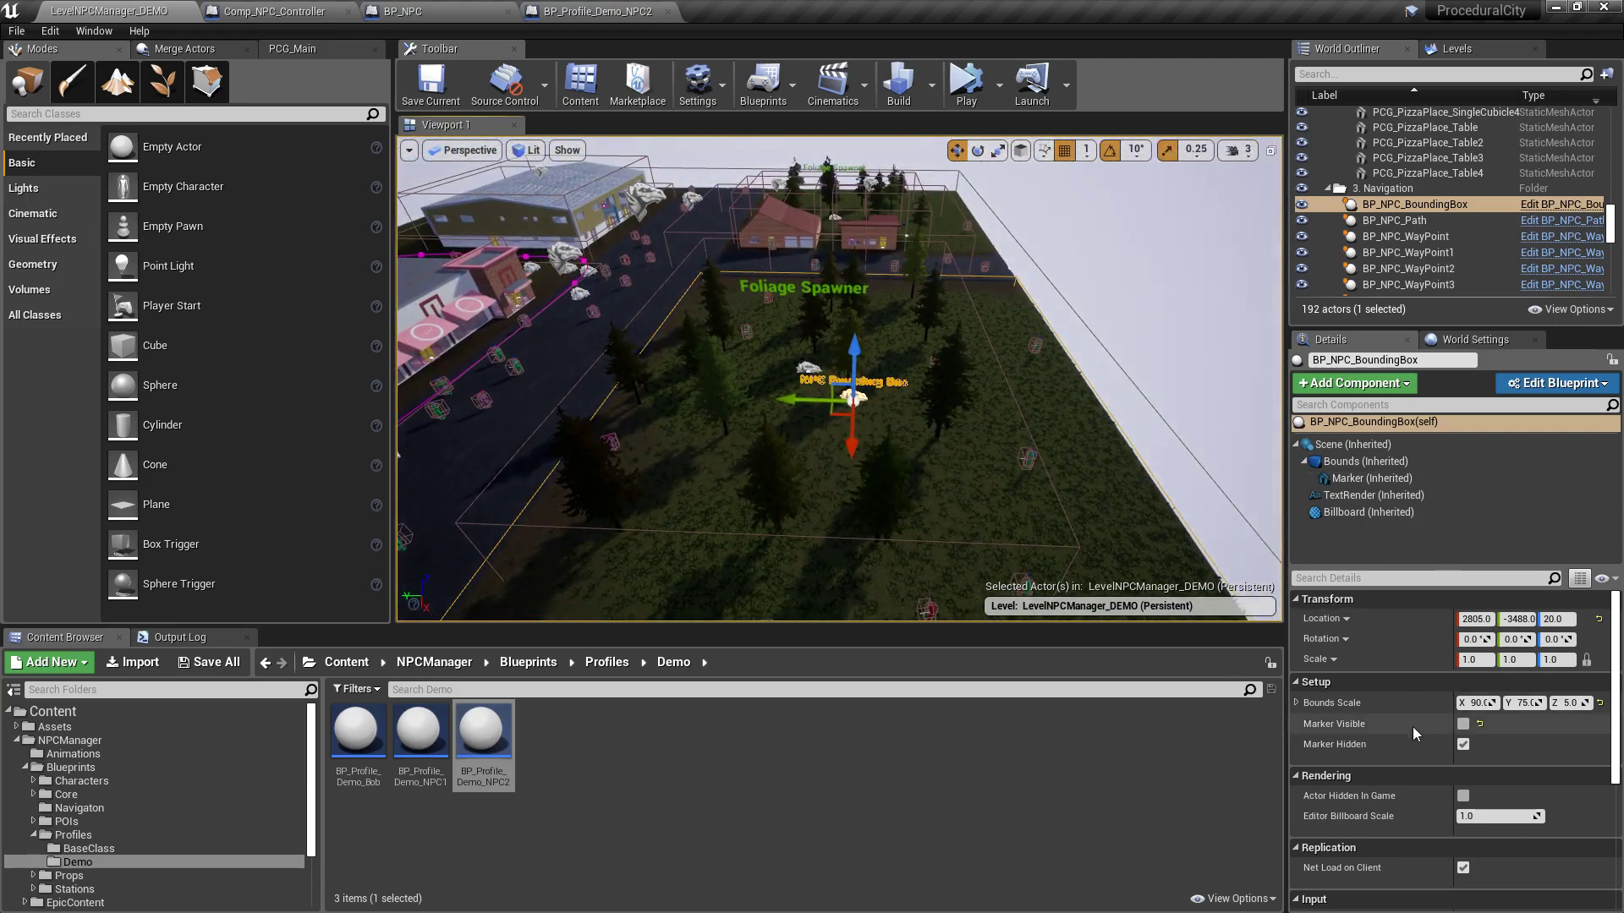
click(1463, 724)
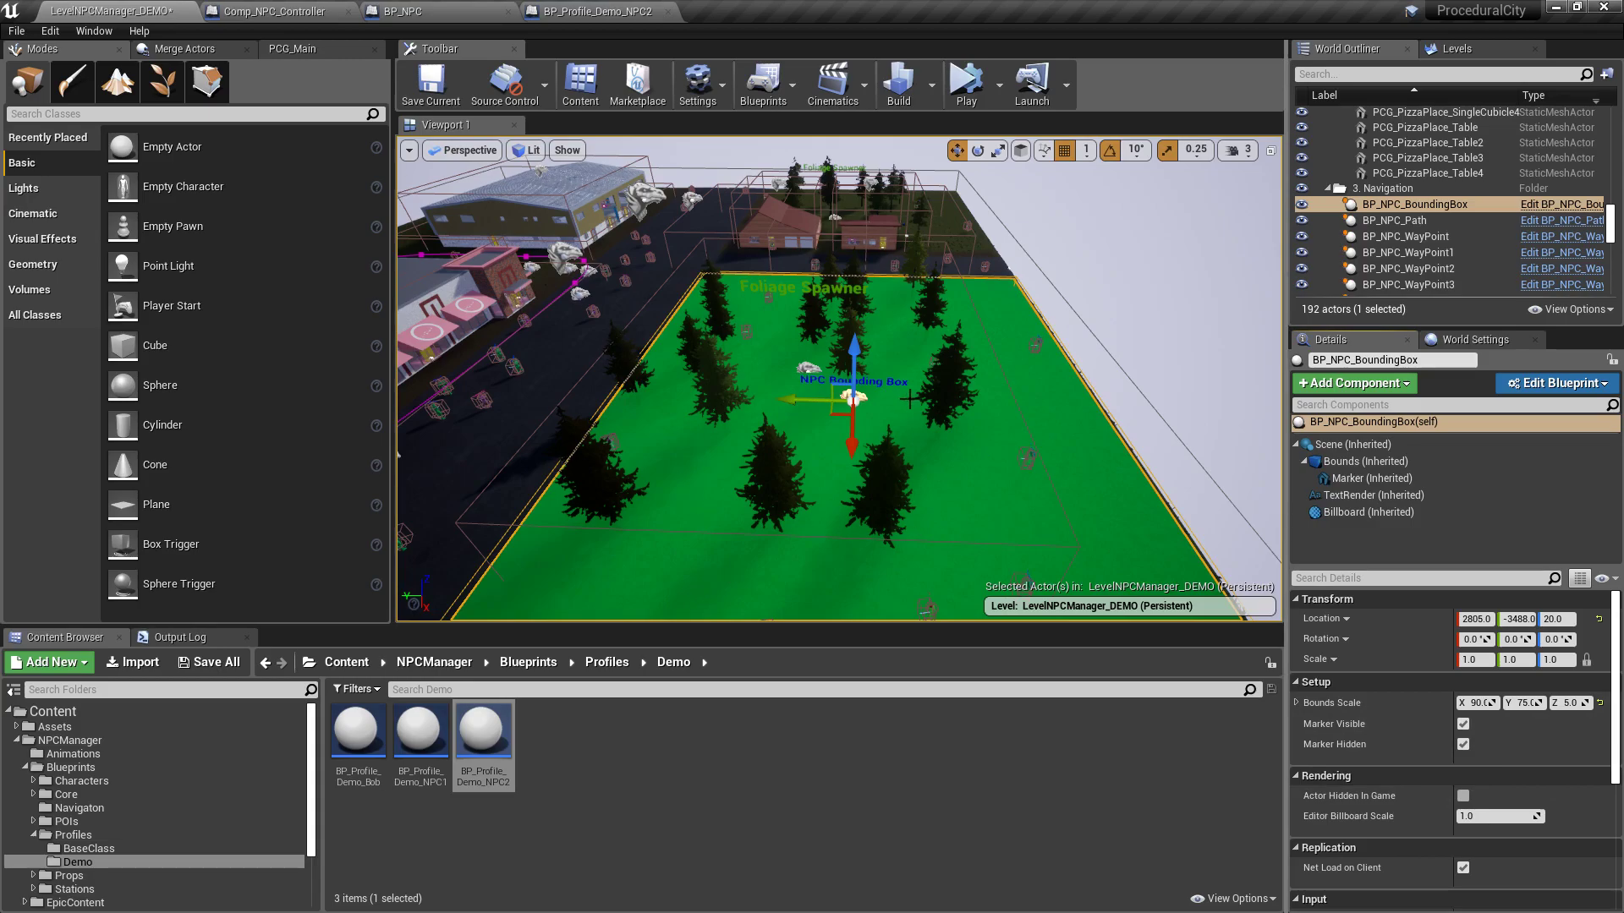
click(1463, 725)
- Select BP_NPC_Path between the pizza building and the warehouse and examine its course along the street
right_drag(840, 380, 1209, 398)
click(850, 410)
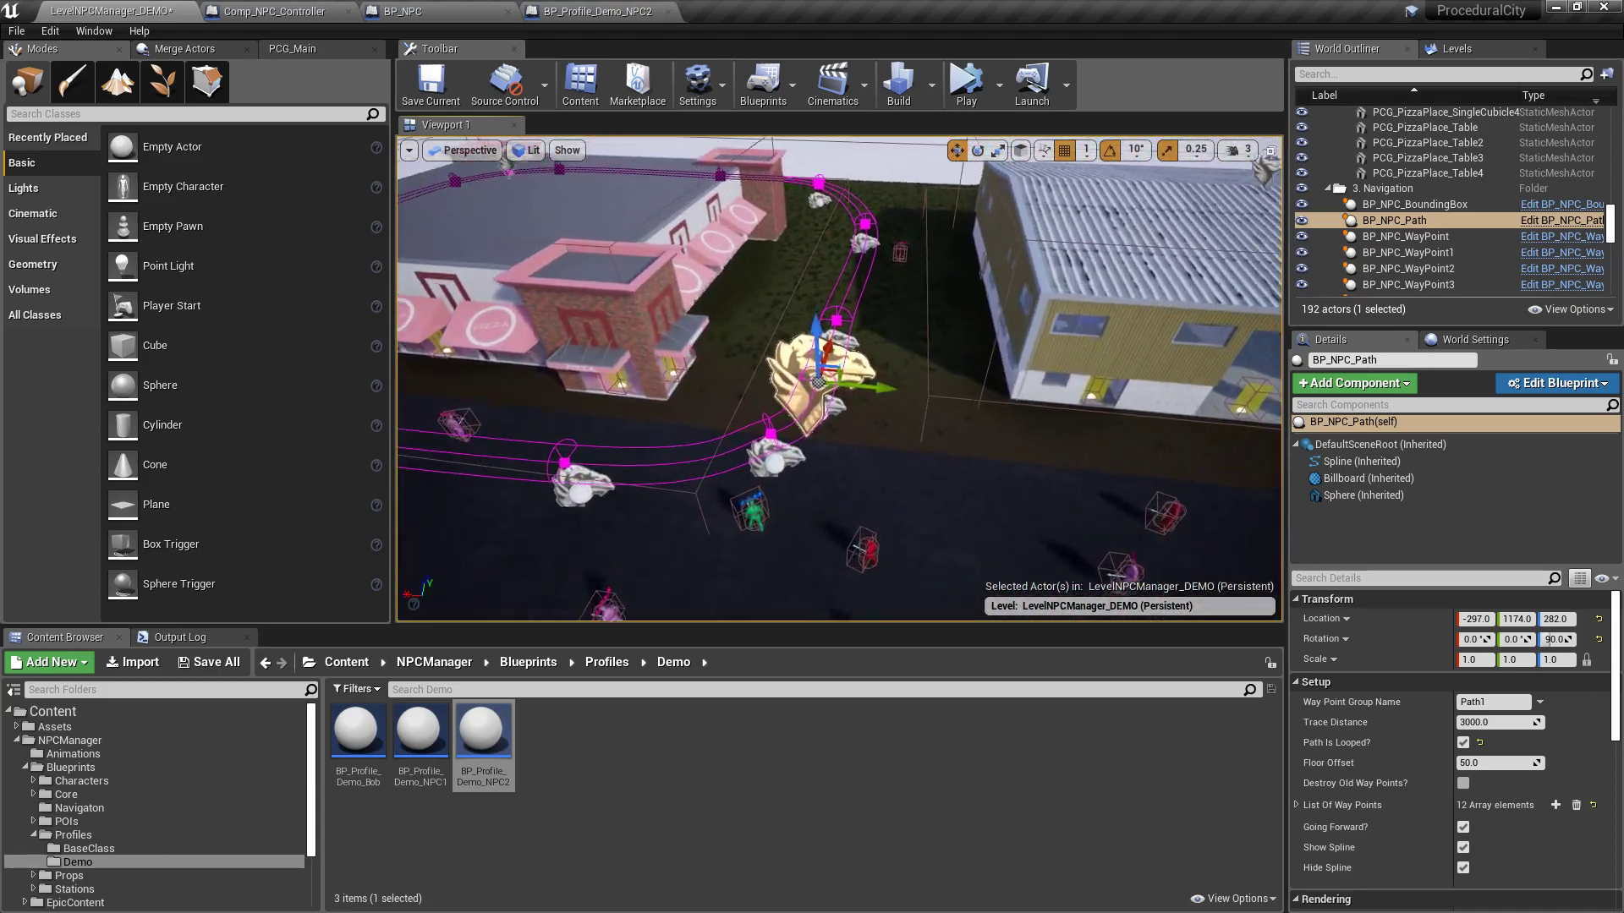
right_drag(646, 435, 646, 435)
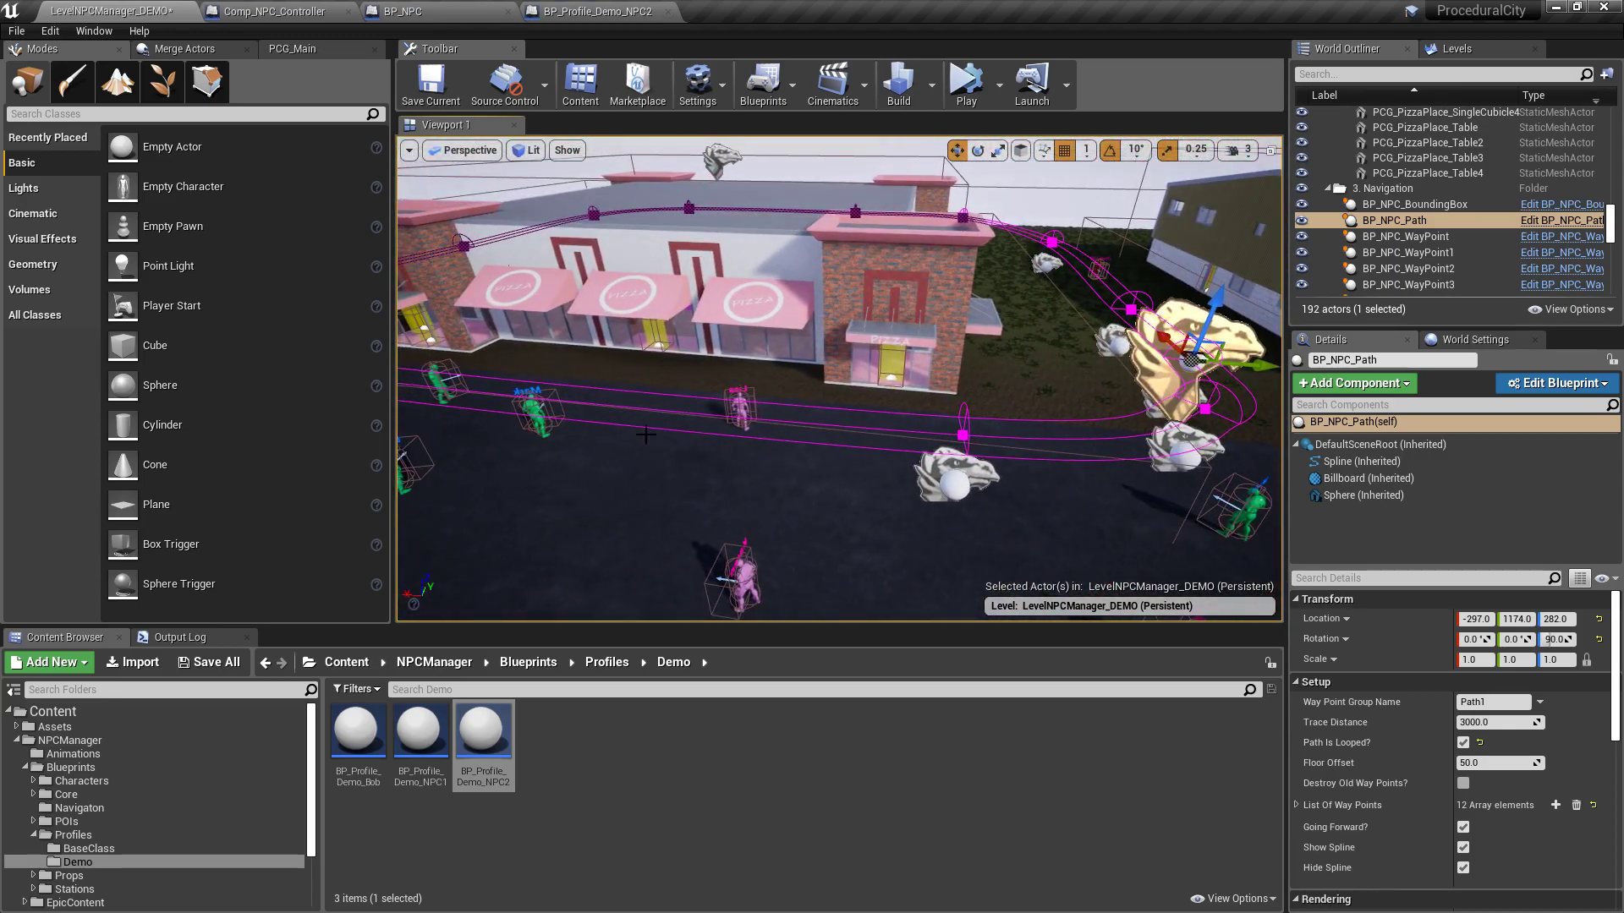
- Select BP_NPC_WayPoint10 on the street by the pizza building and list the second task's standard task options in BP_Profile_Demo_NPC2
click(955, 476)
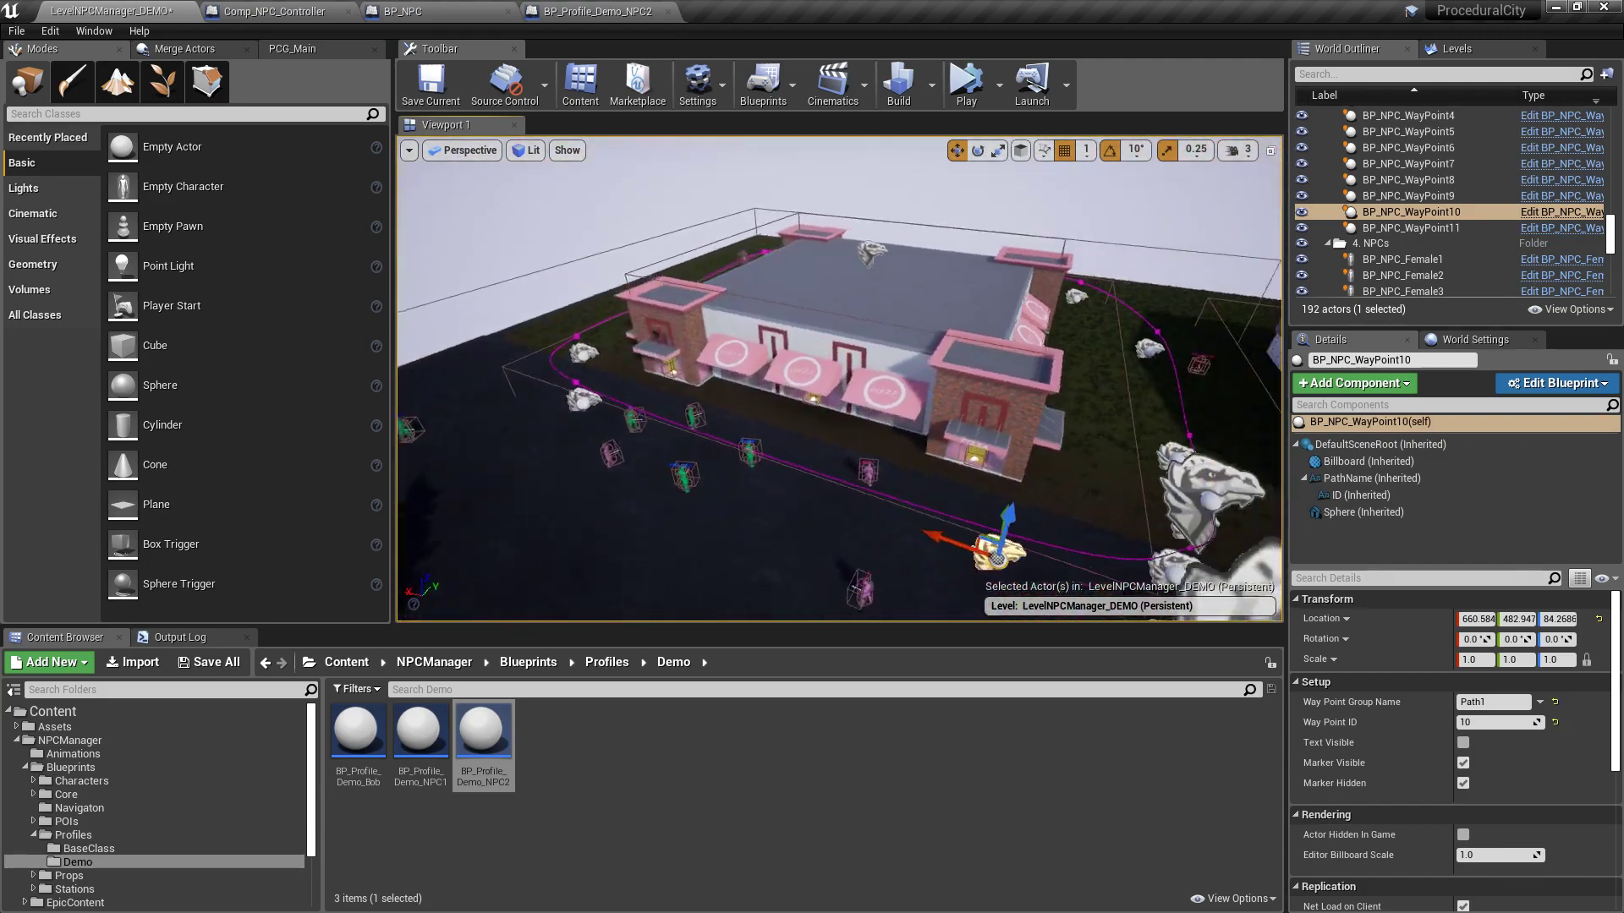
click(641, 12)
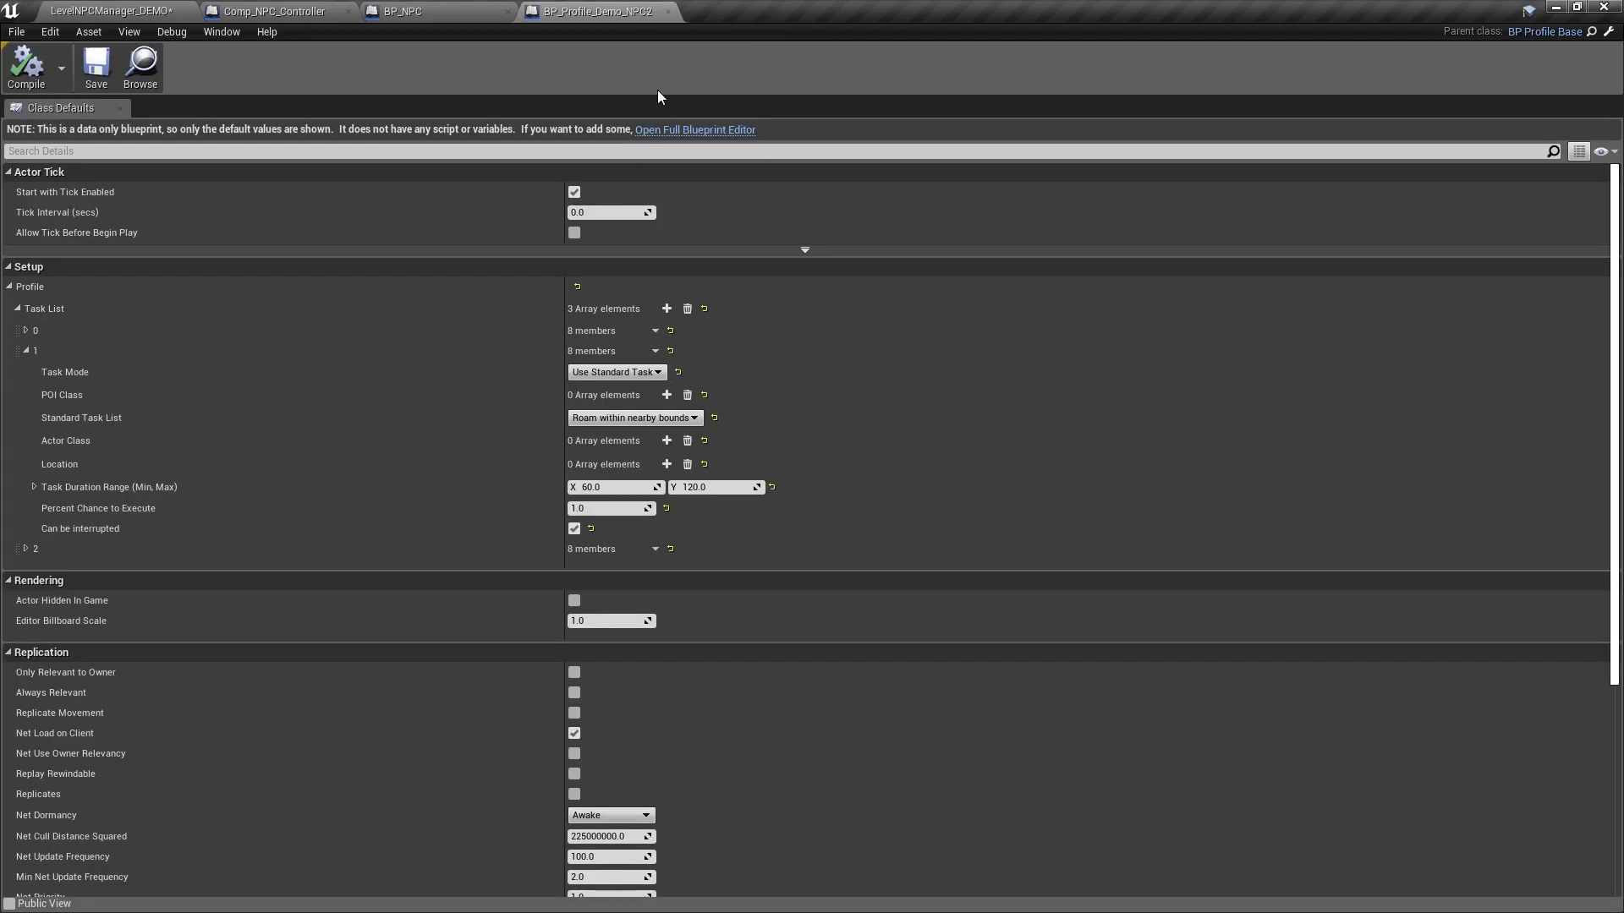
click(638, 418)
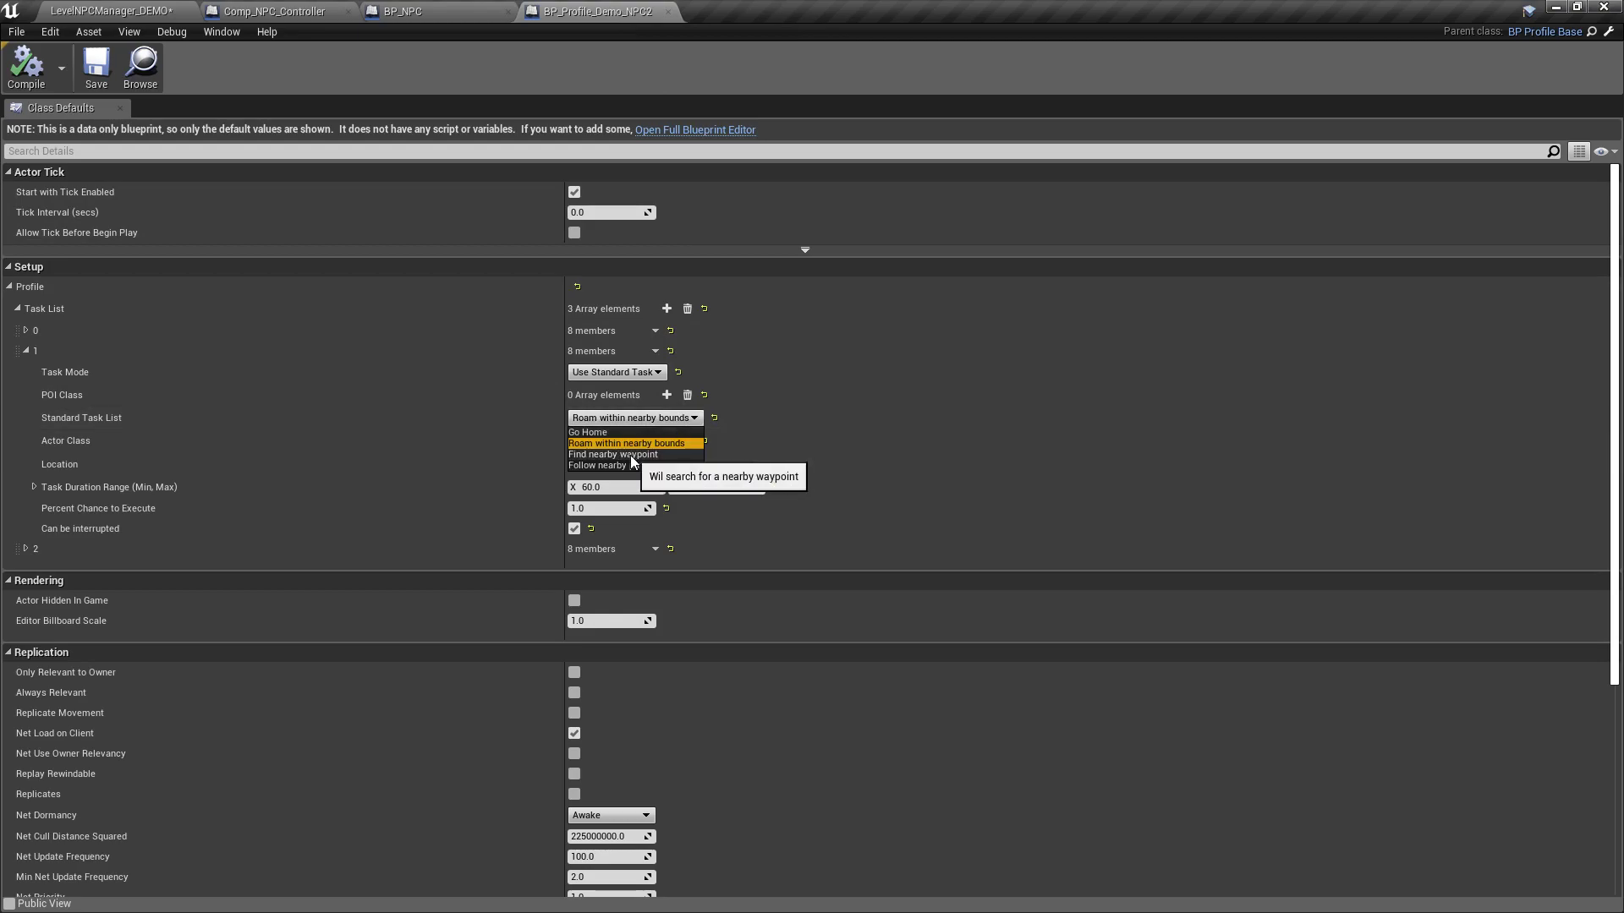
click(155, 9)
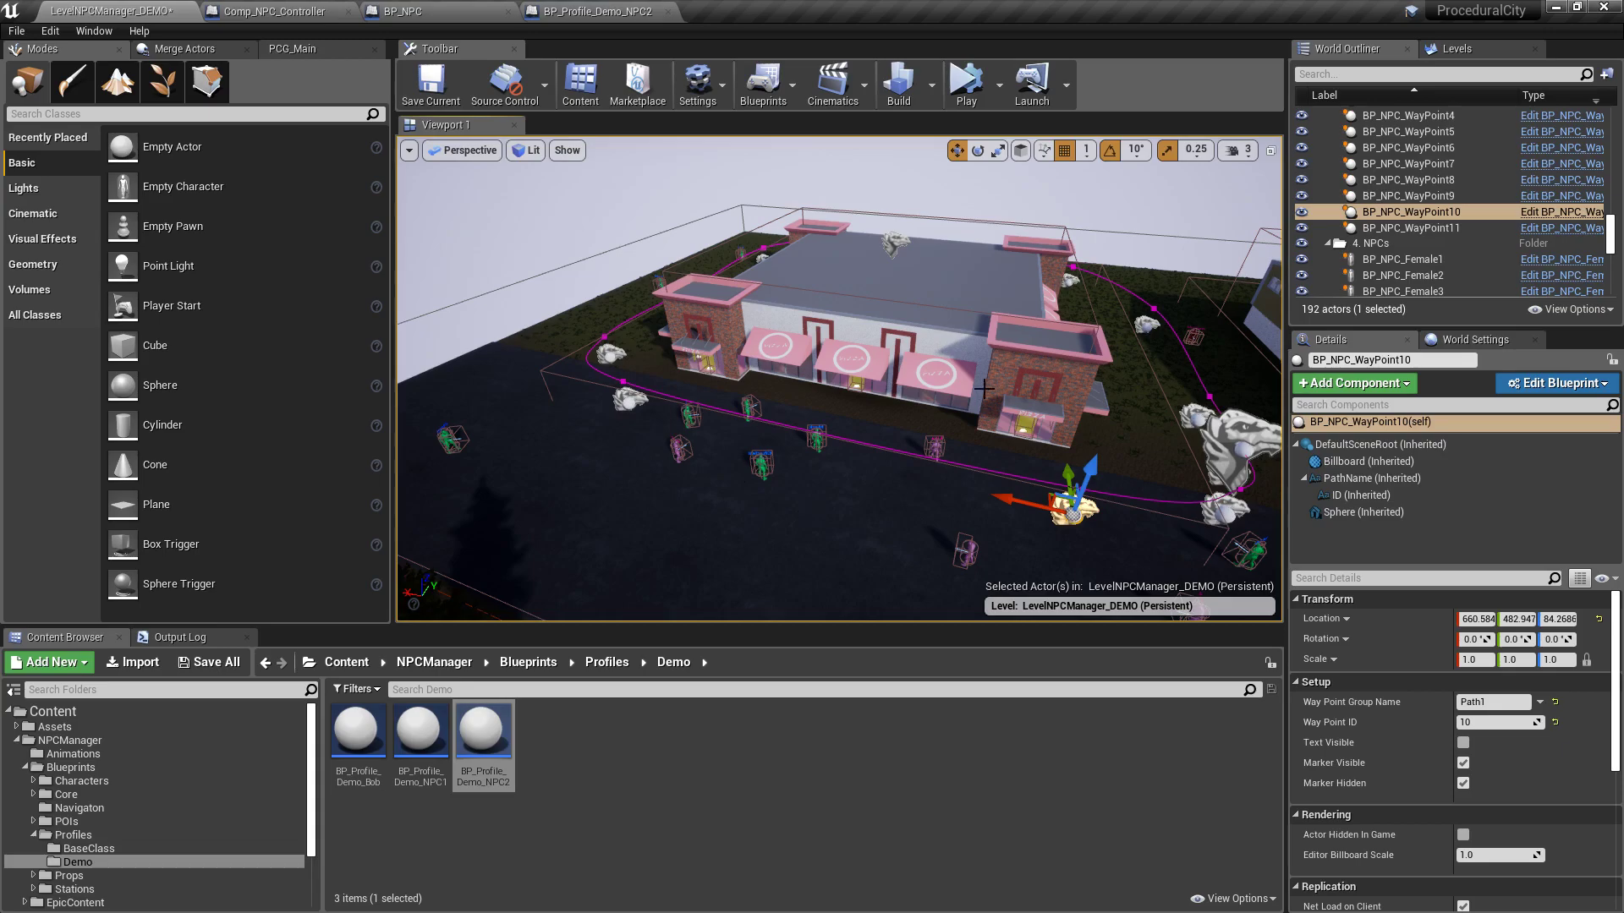
click(611, 12)
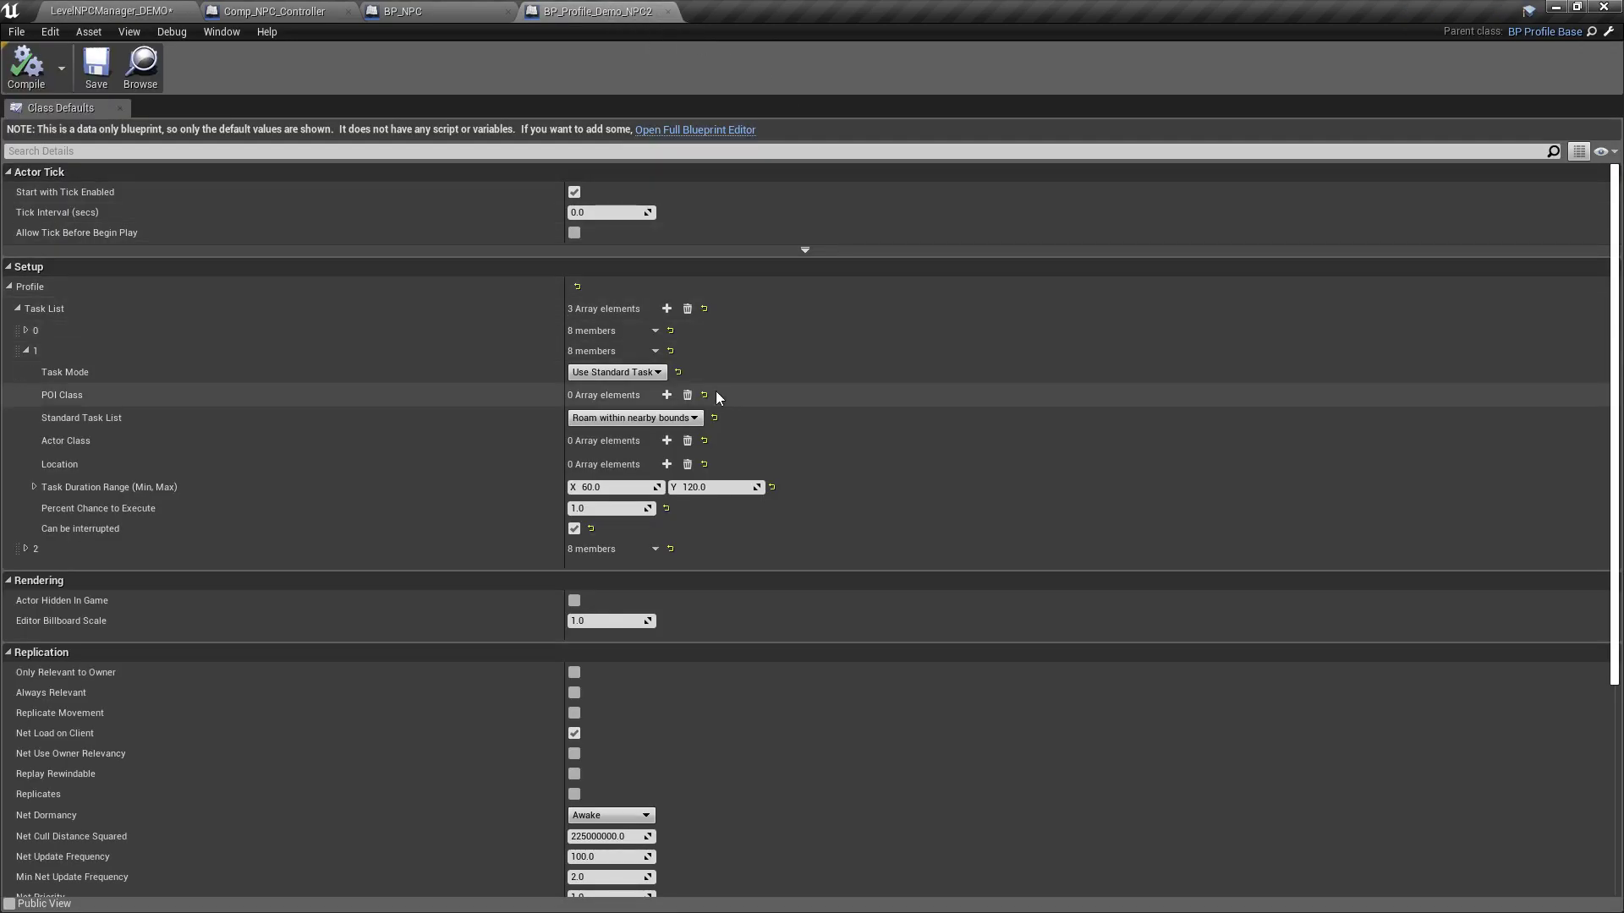
click(695, 418)
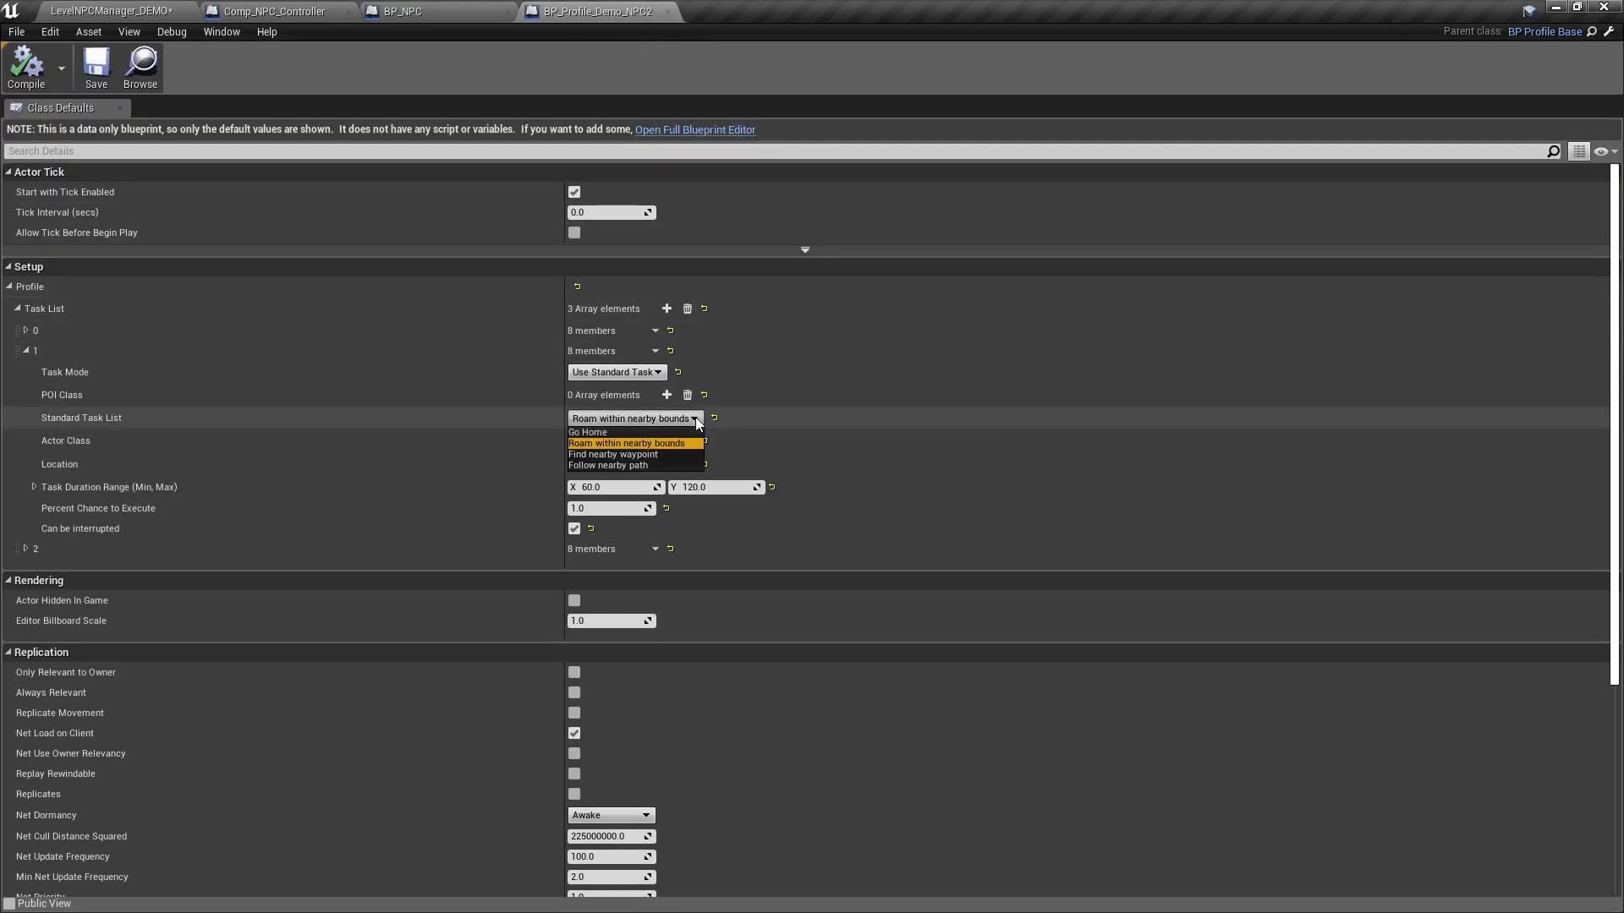
- Return to the level, select BP_NPC_Path and examine its full loop around the pizza building
click(182, 11)
right_drag(846, 364, 968, 436)
click(1030, 266)
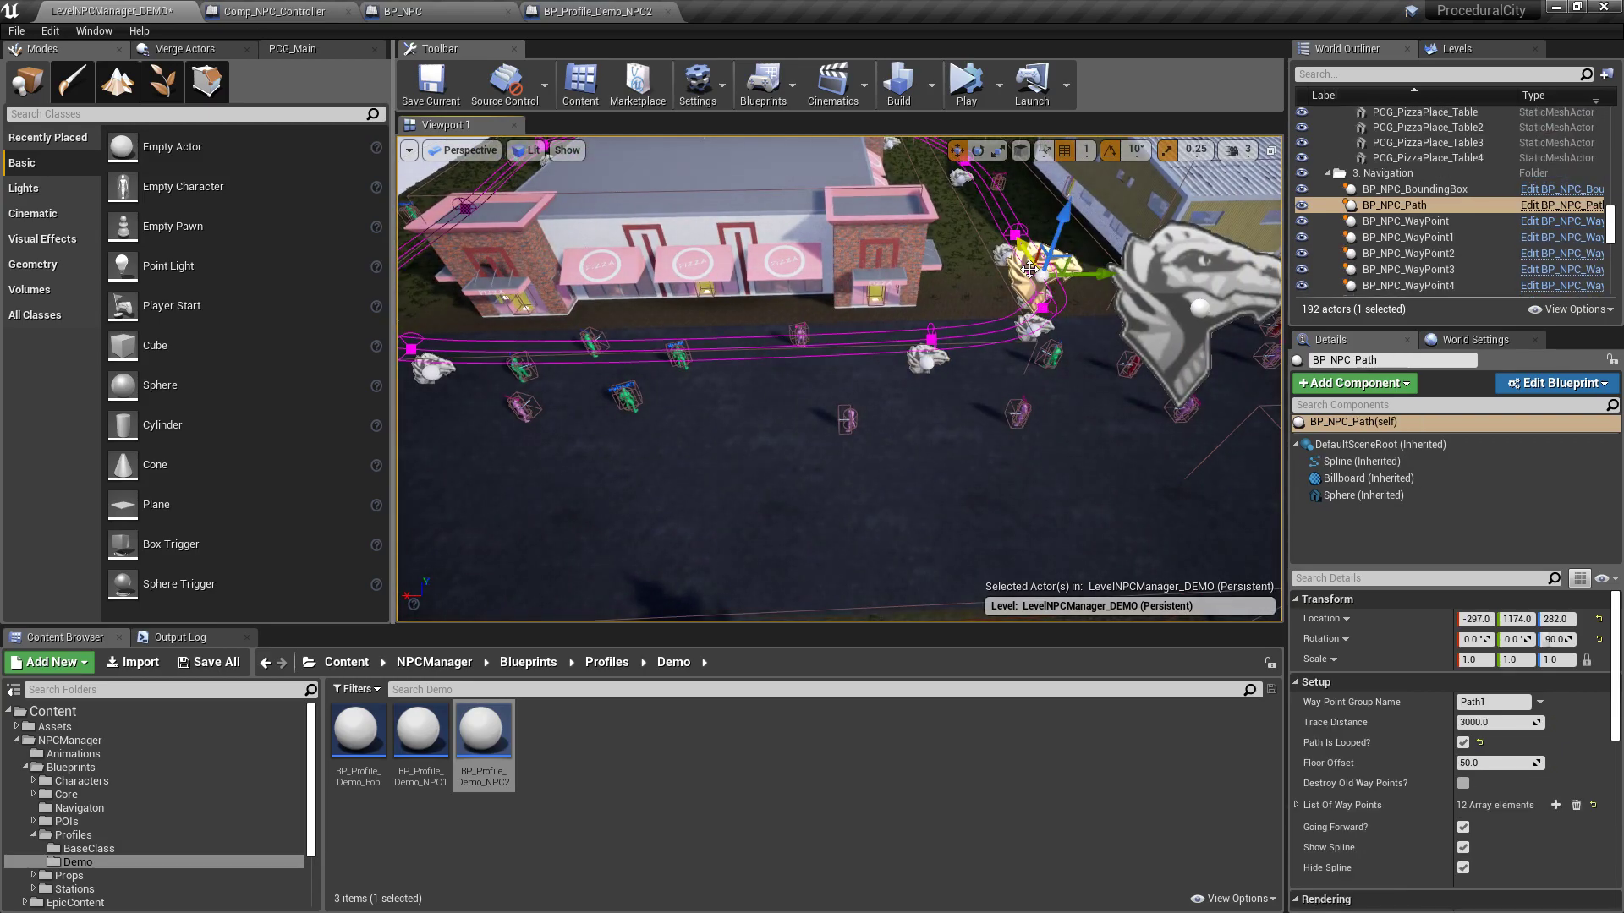
right_drag(817, 358, 939, 389)
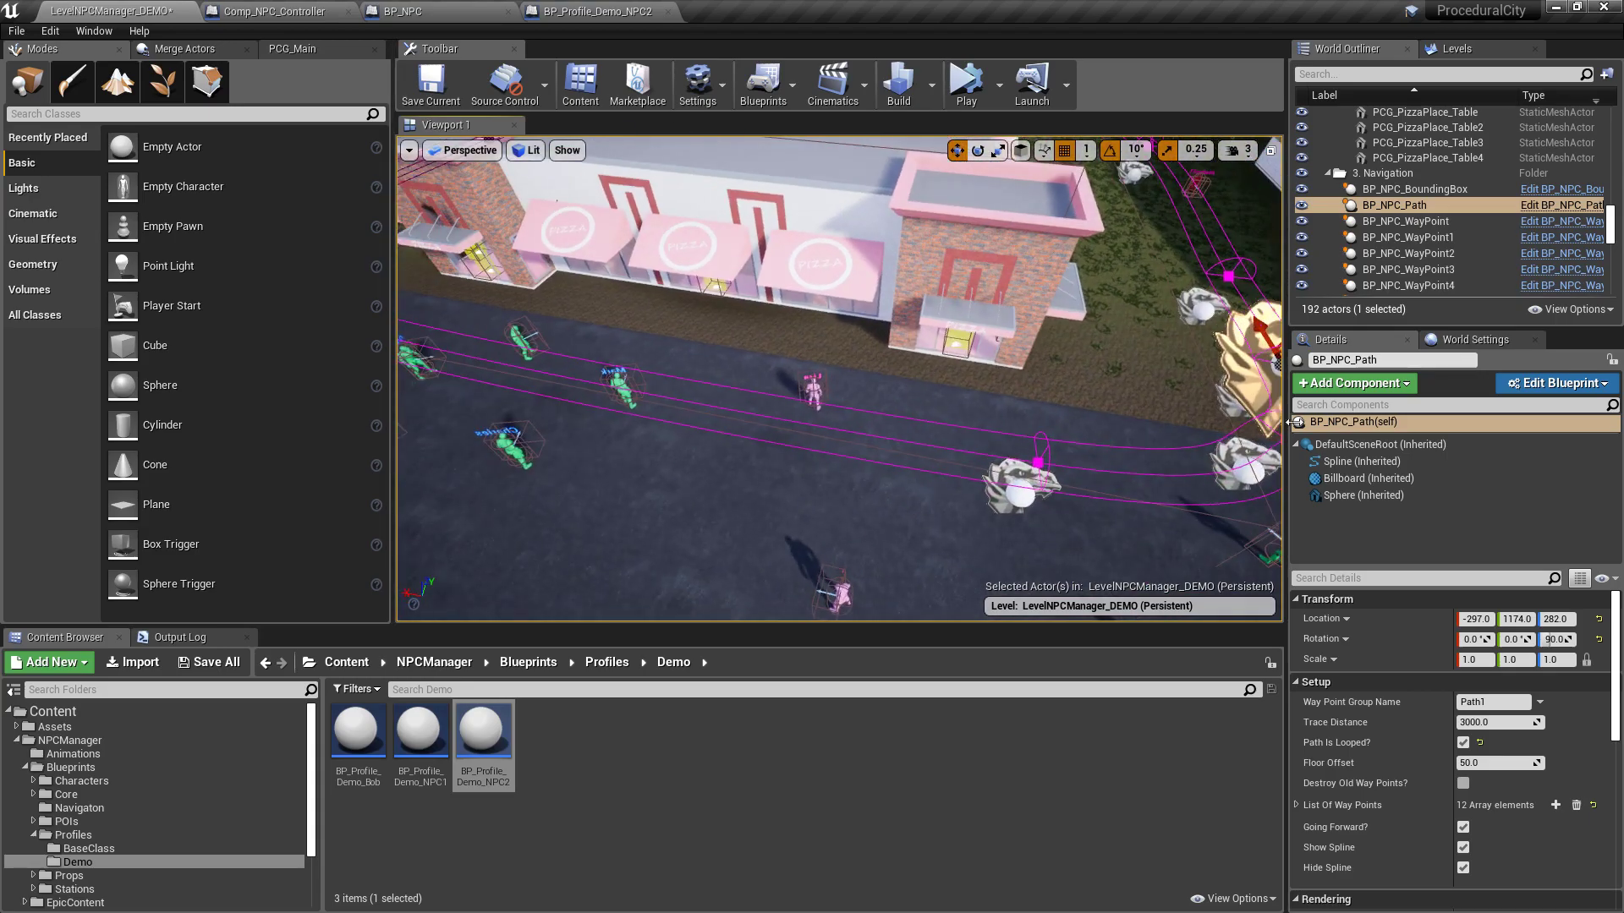
key(s)
right_drag(841, 495, 901, 504)
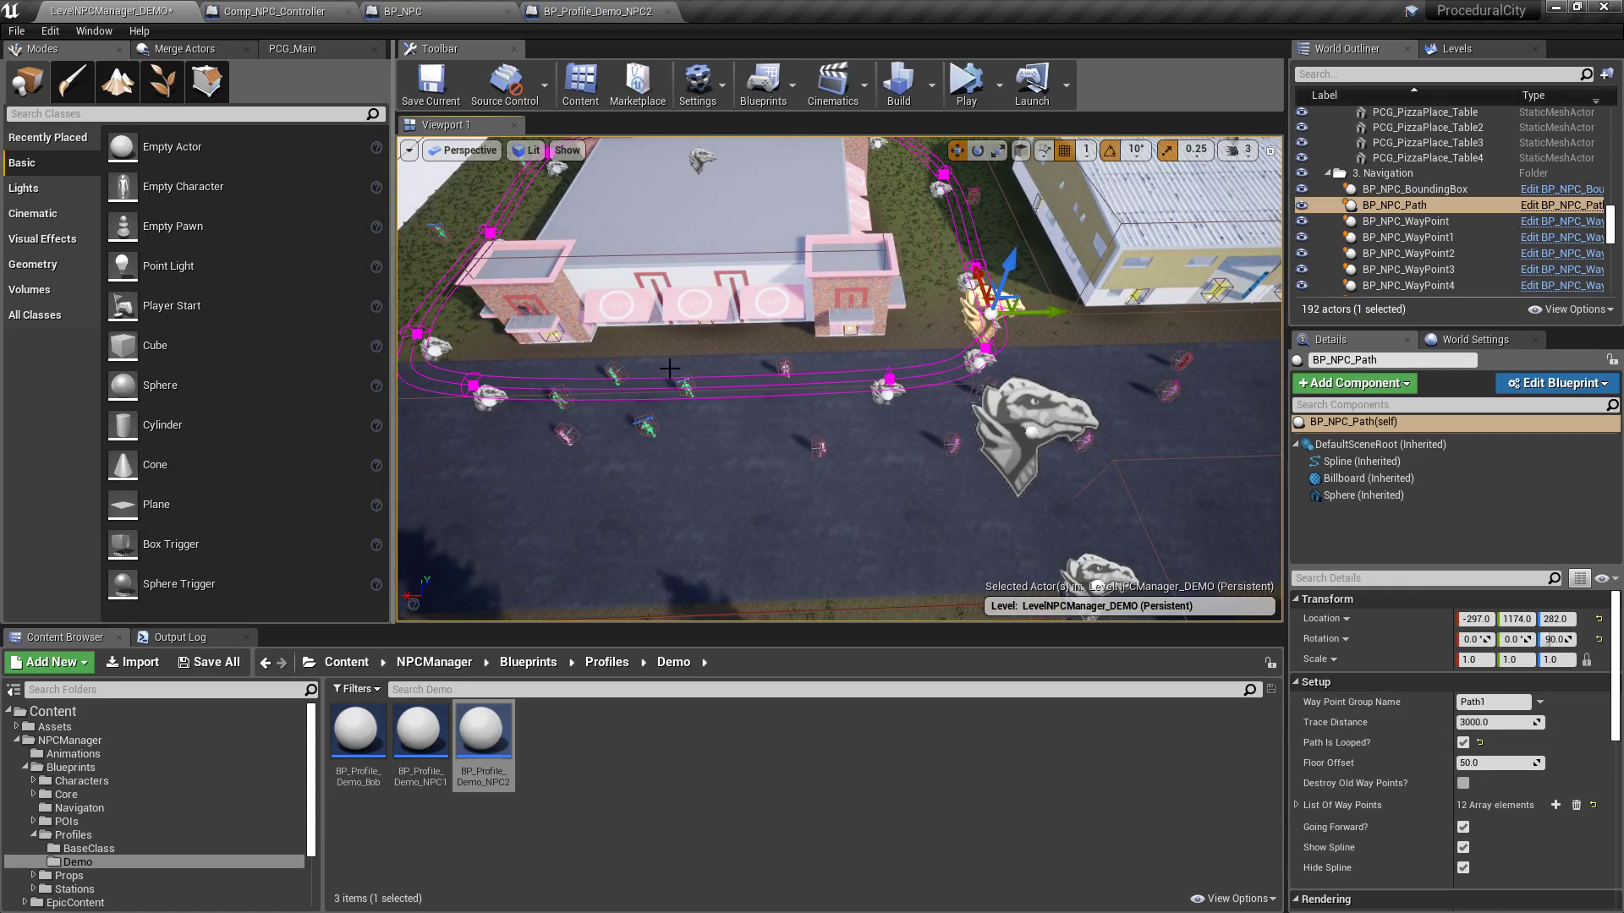
right_drag(945, 218, 935, 180)
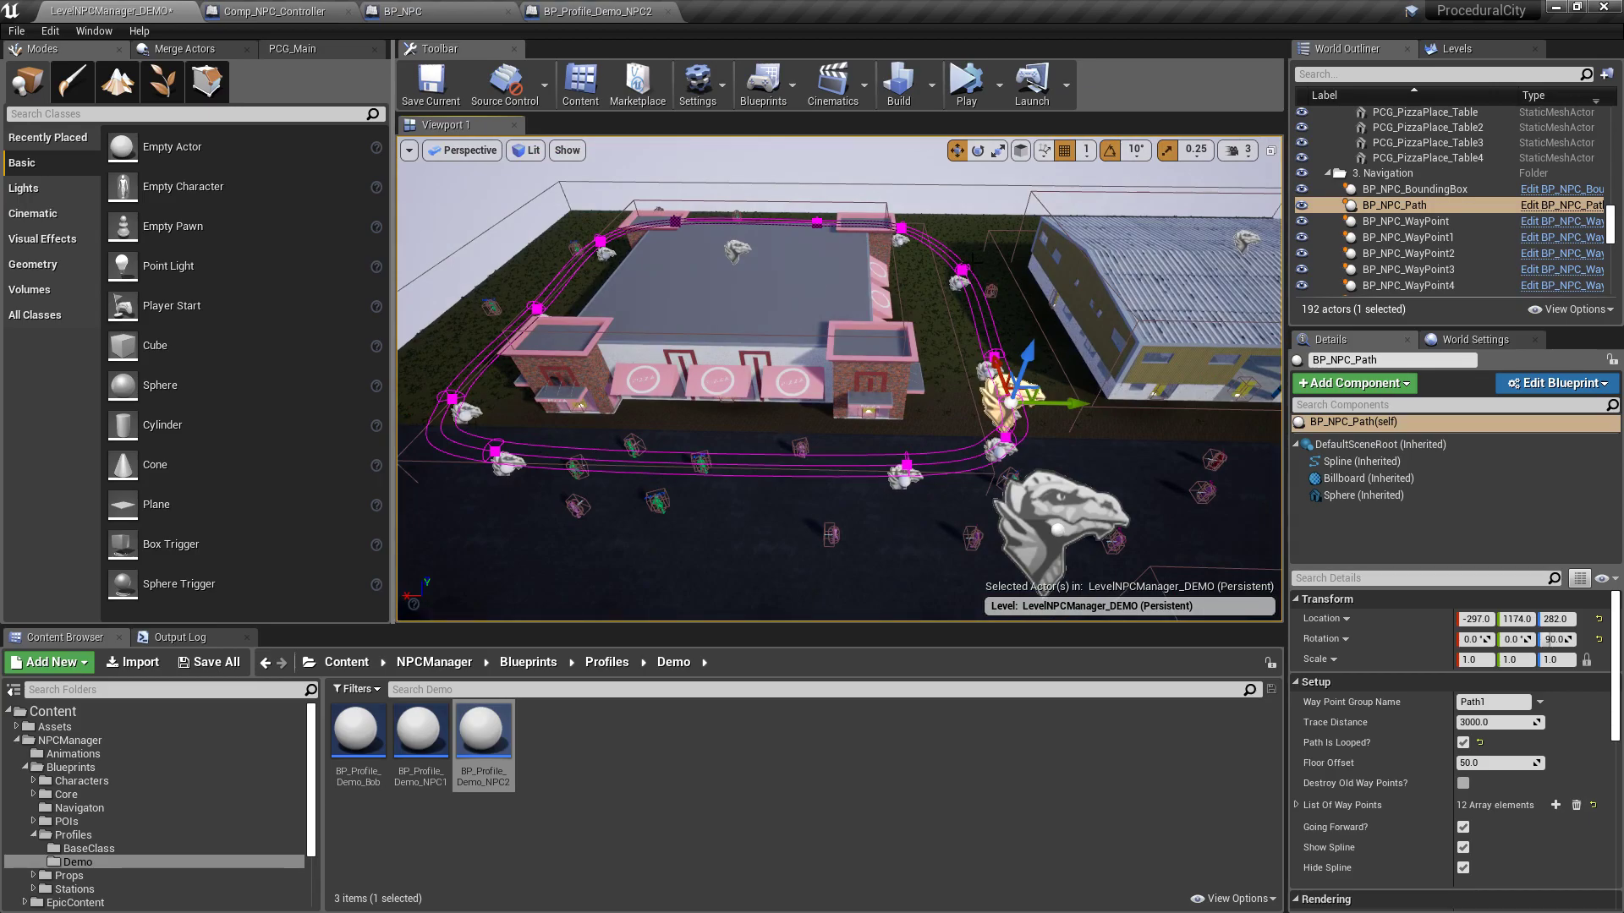
- Review the profile's standard task options, and check the Home Base in the Comp_NPC_Controller of BP_NPC_Male11 on the road
click(597, 11)
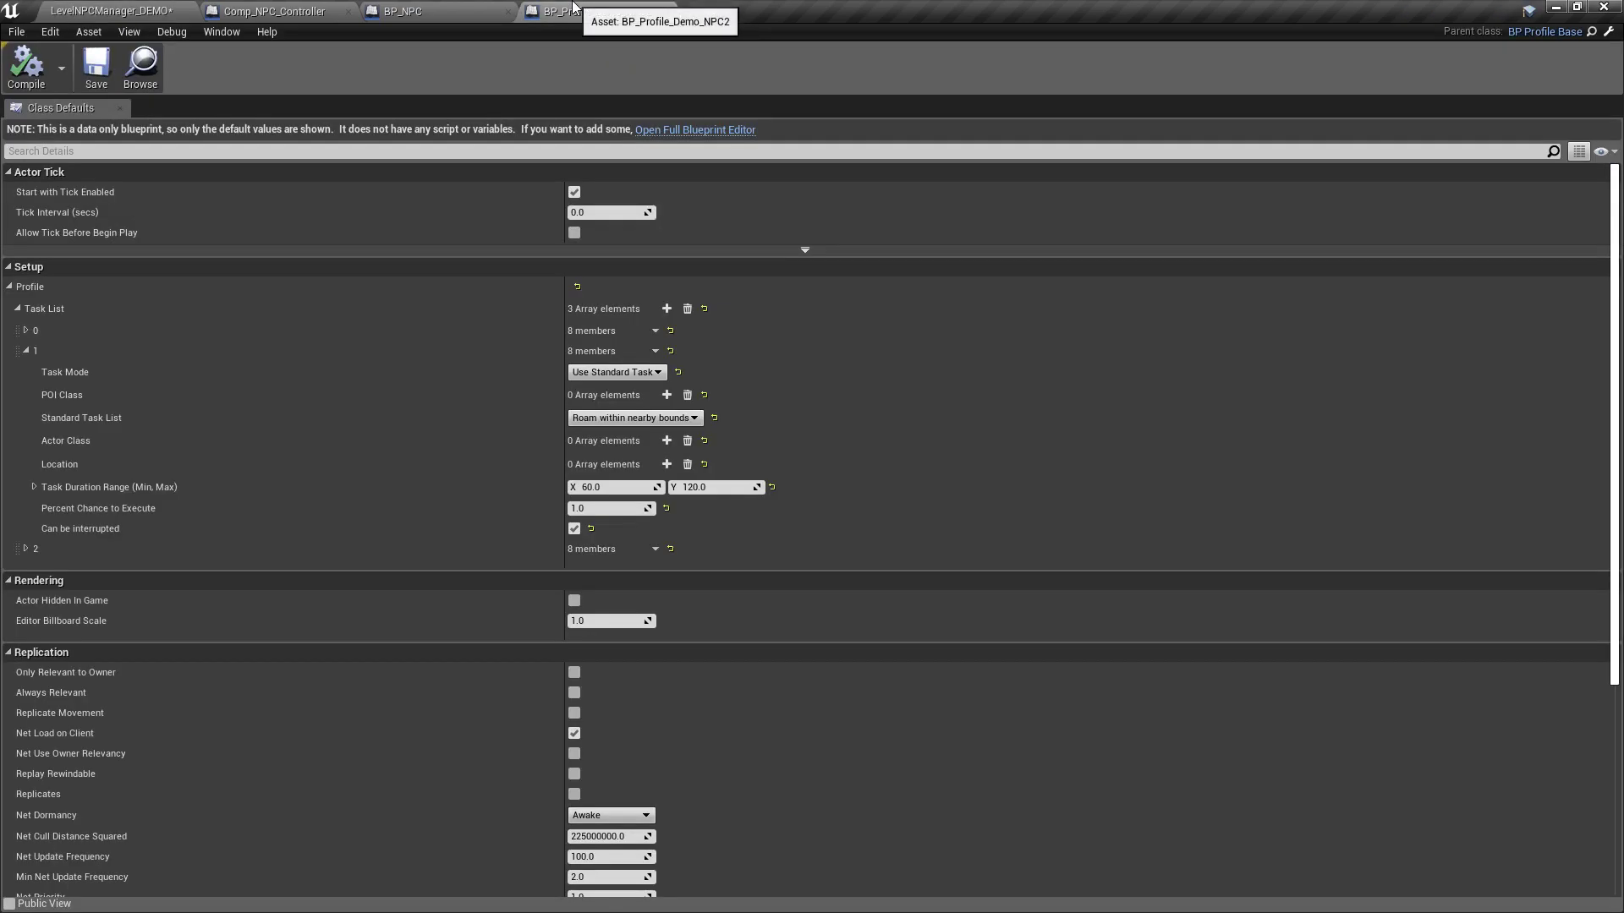
click(626, 418)
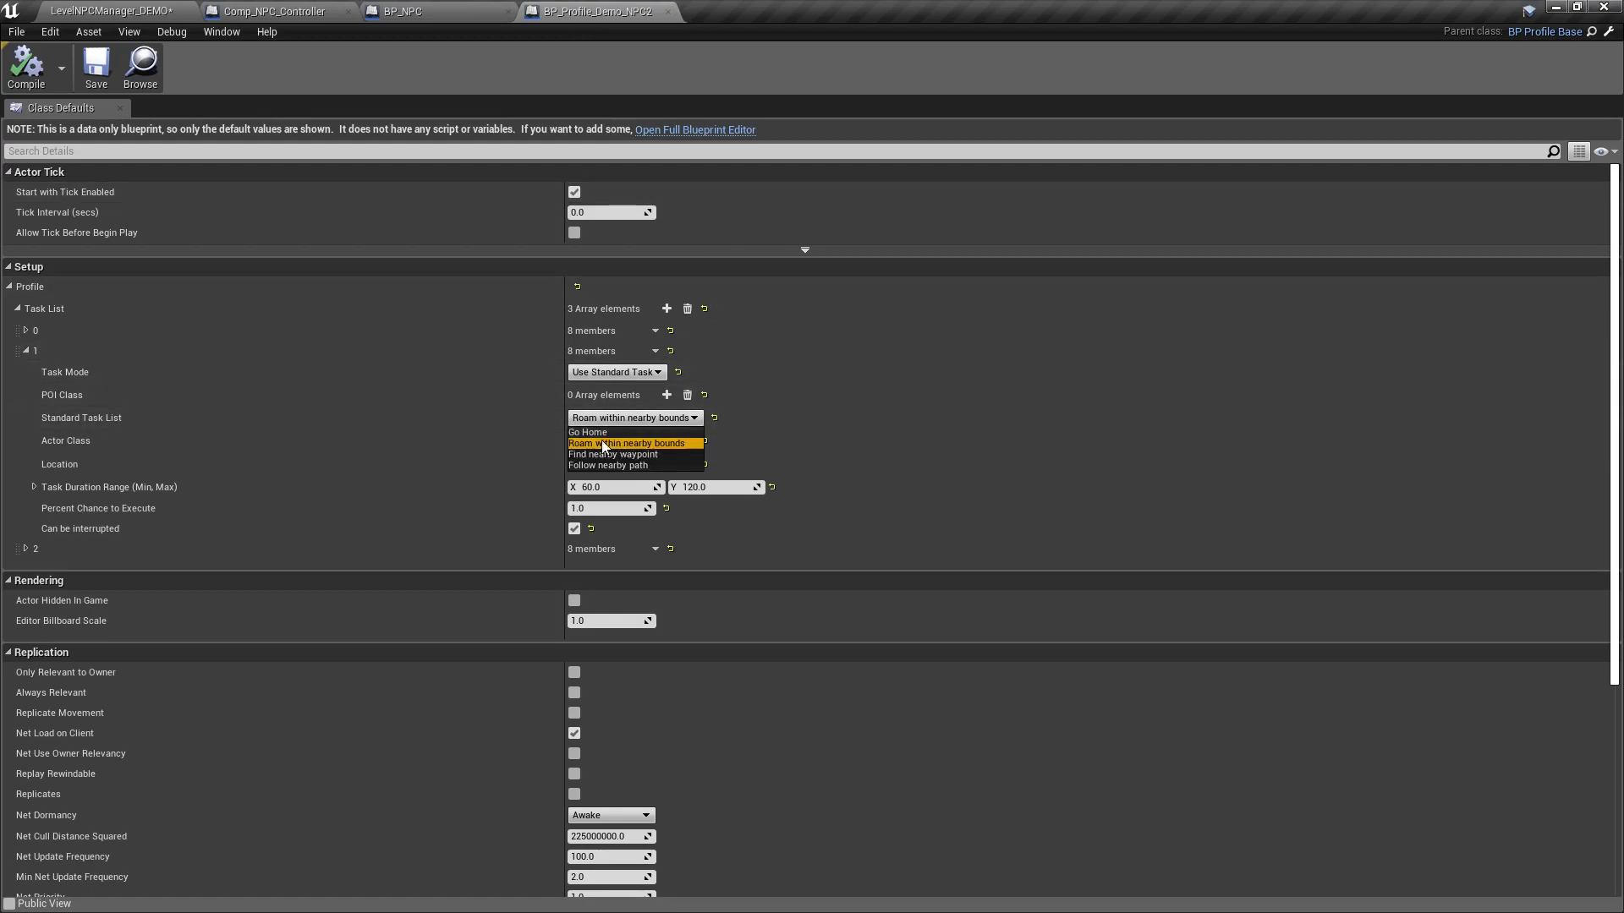
click(132, 11)
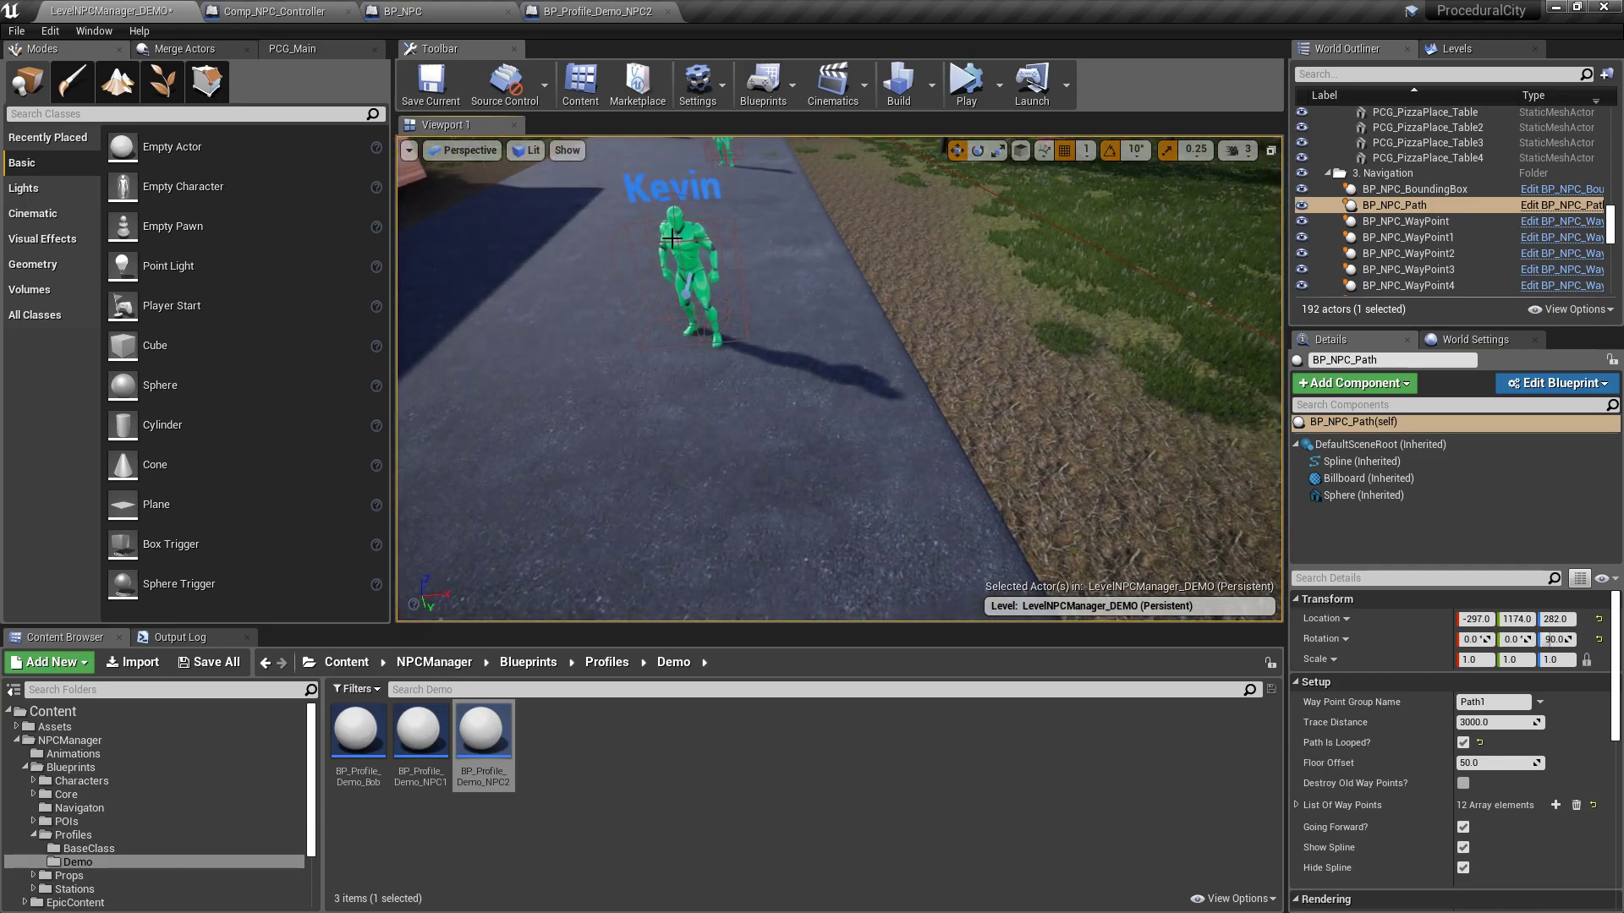
click(688, 271)
click(1353, 535)
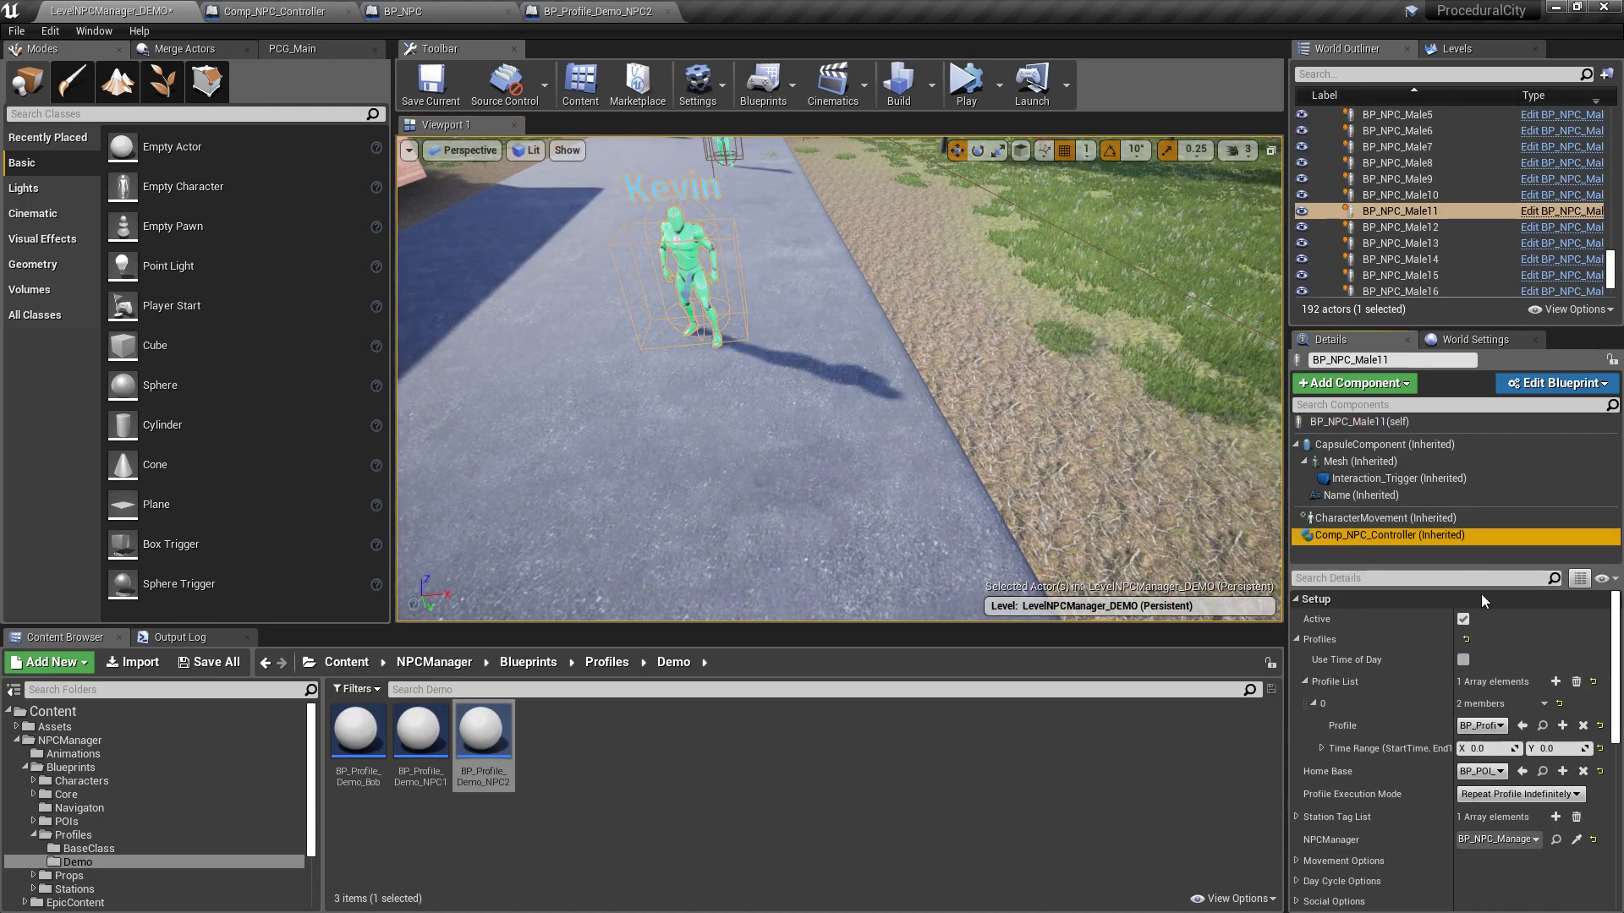
click(1299, 640)
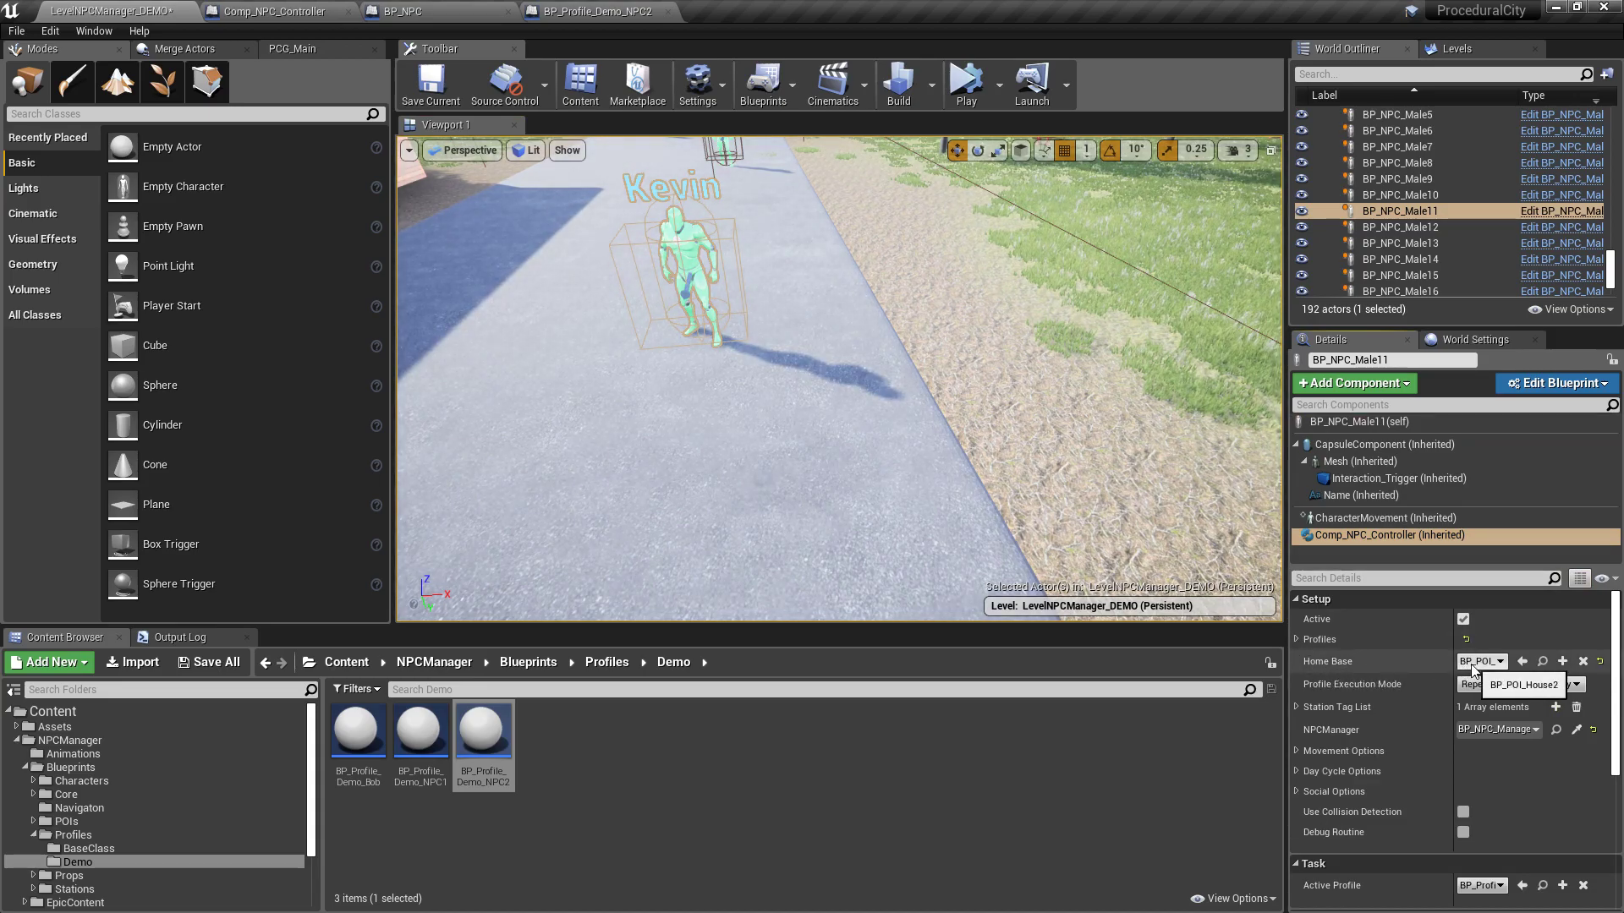
- Select BP_POI_House2 above the red-roofed wooden house and view its surroundings
right_drag(947, 267, 719, 169)
click(809, 254)
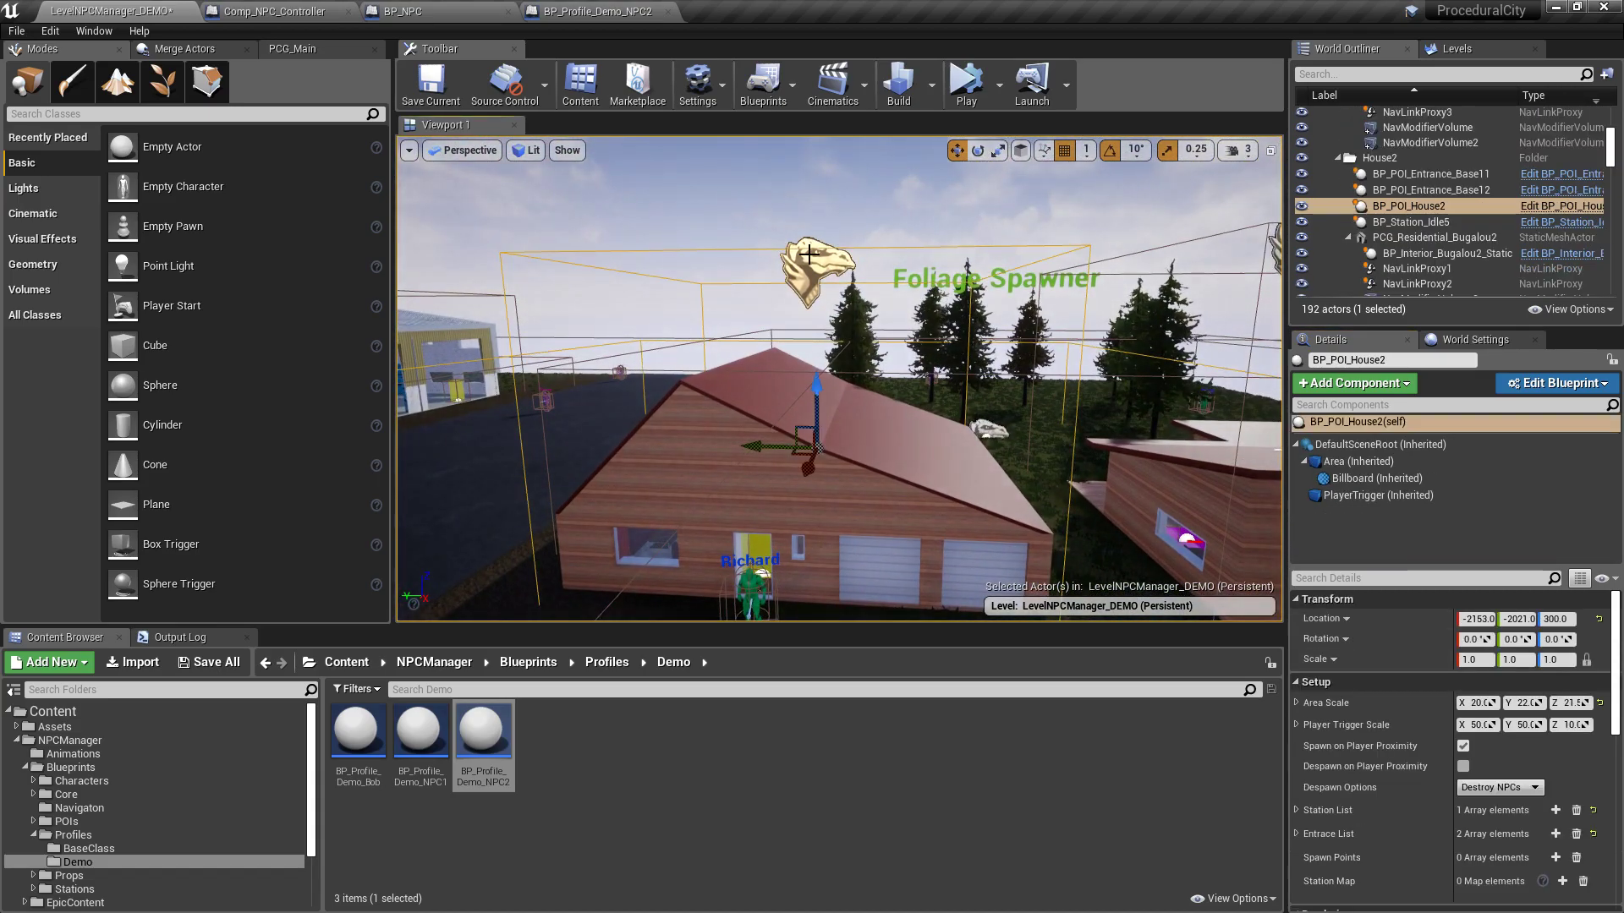
right_drag(1021, 264, 829, 326)
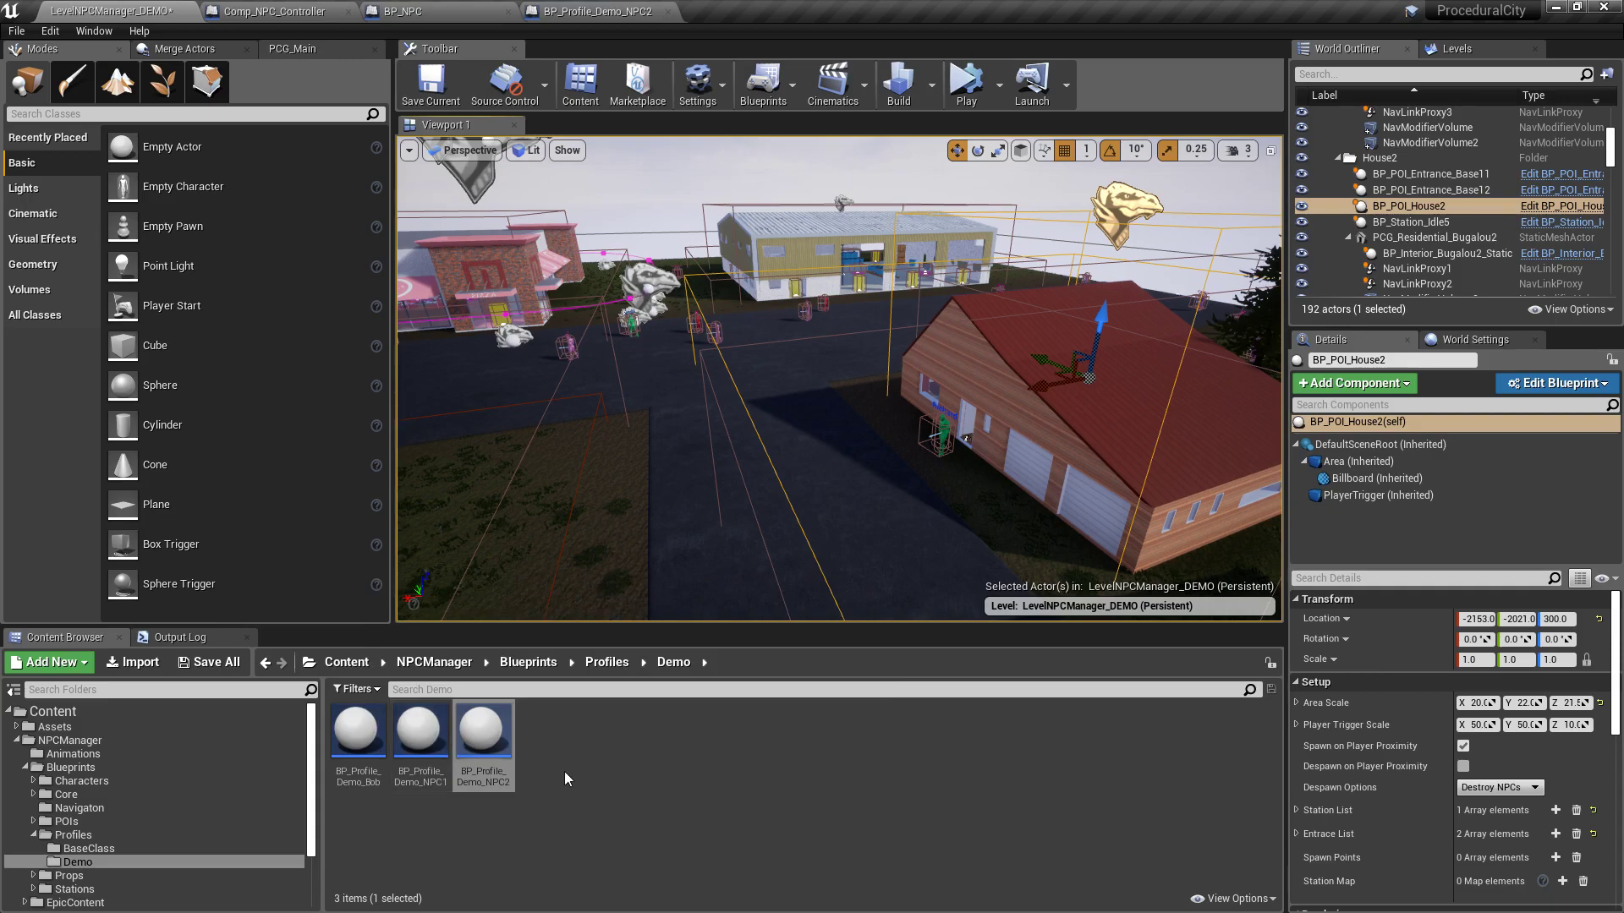
- Check the task list in BP_Profile_Demo_NPC2, and select BP_POI_Warehouse above the warehouse in the level
click(592, 11)
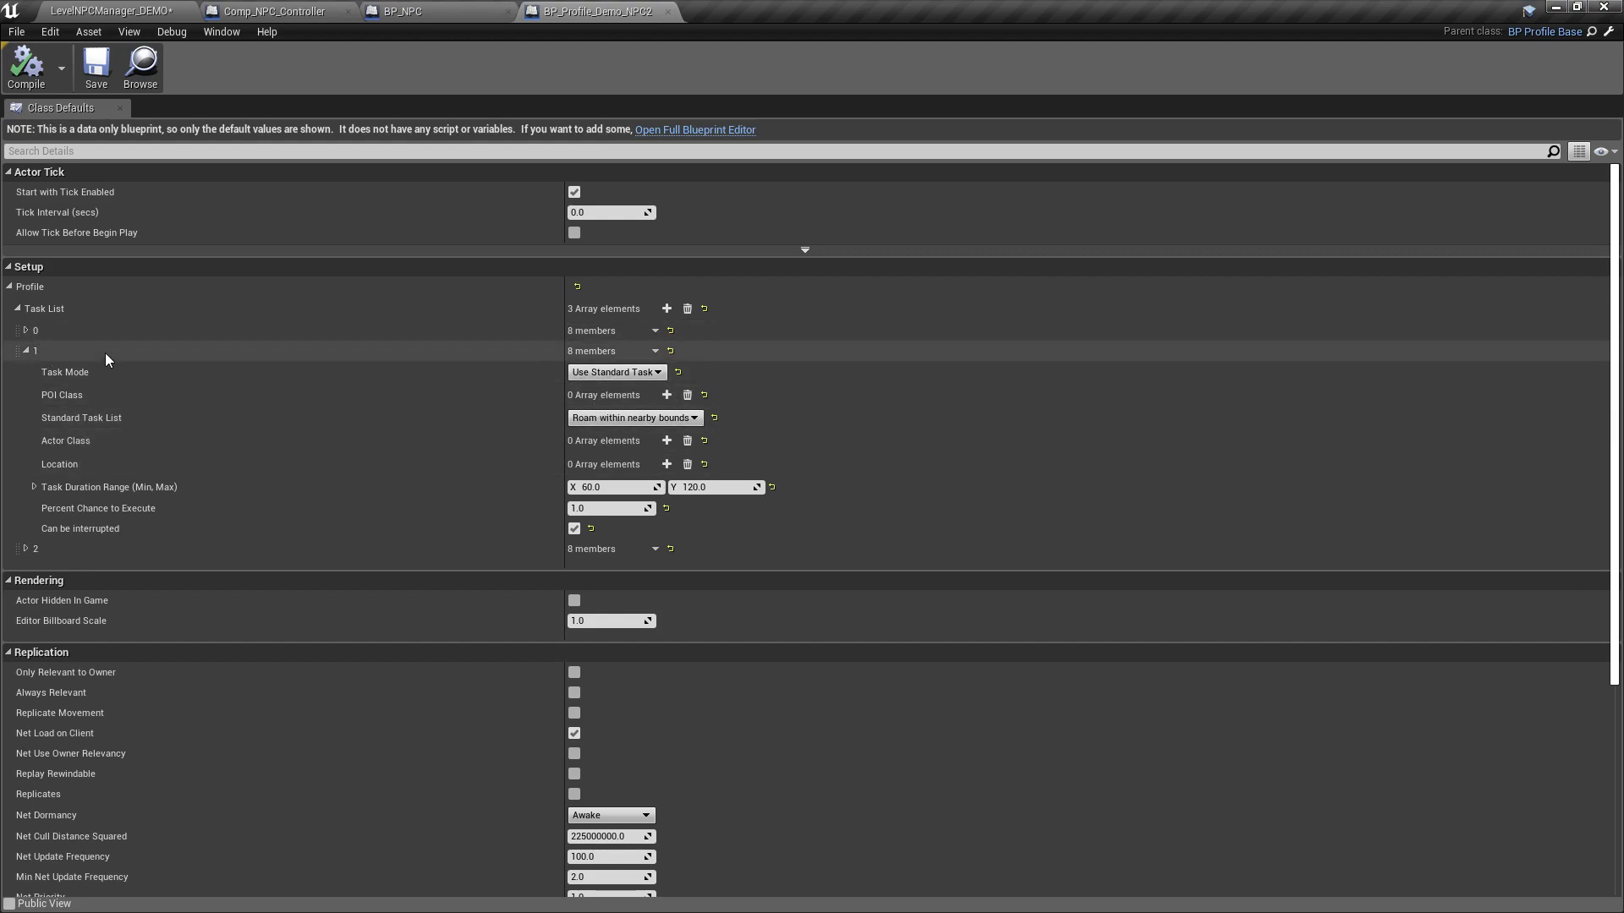
click(105, 7)
key(w)
right_drag(800, 279, 800, 279)
click(800, 279)
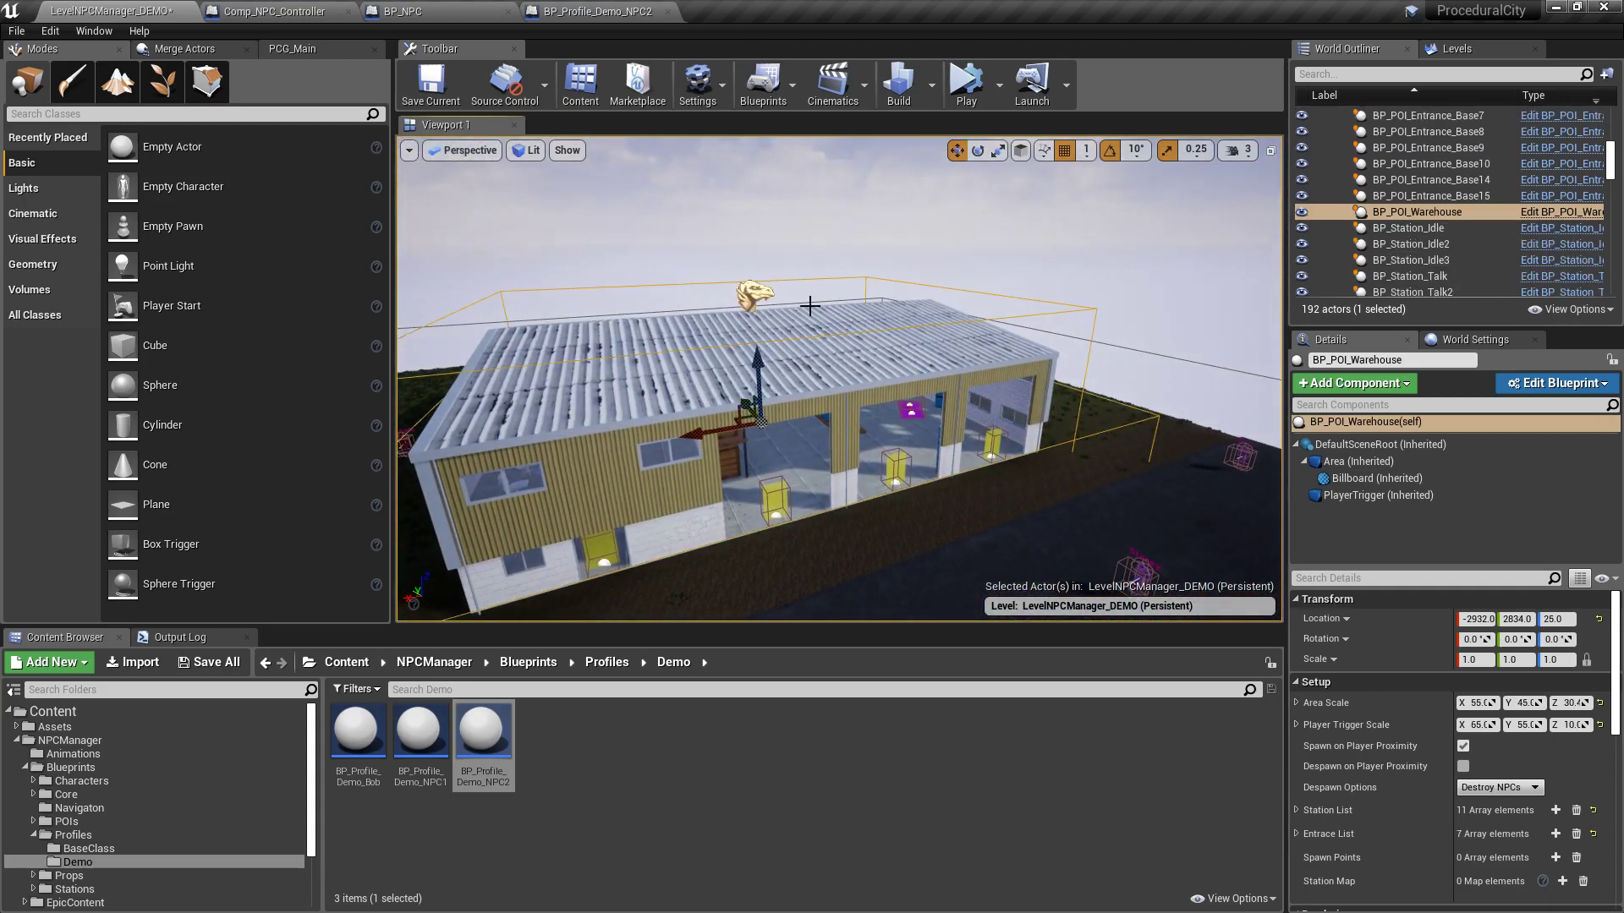
key(f)
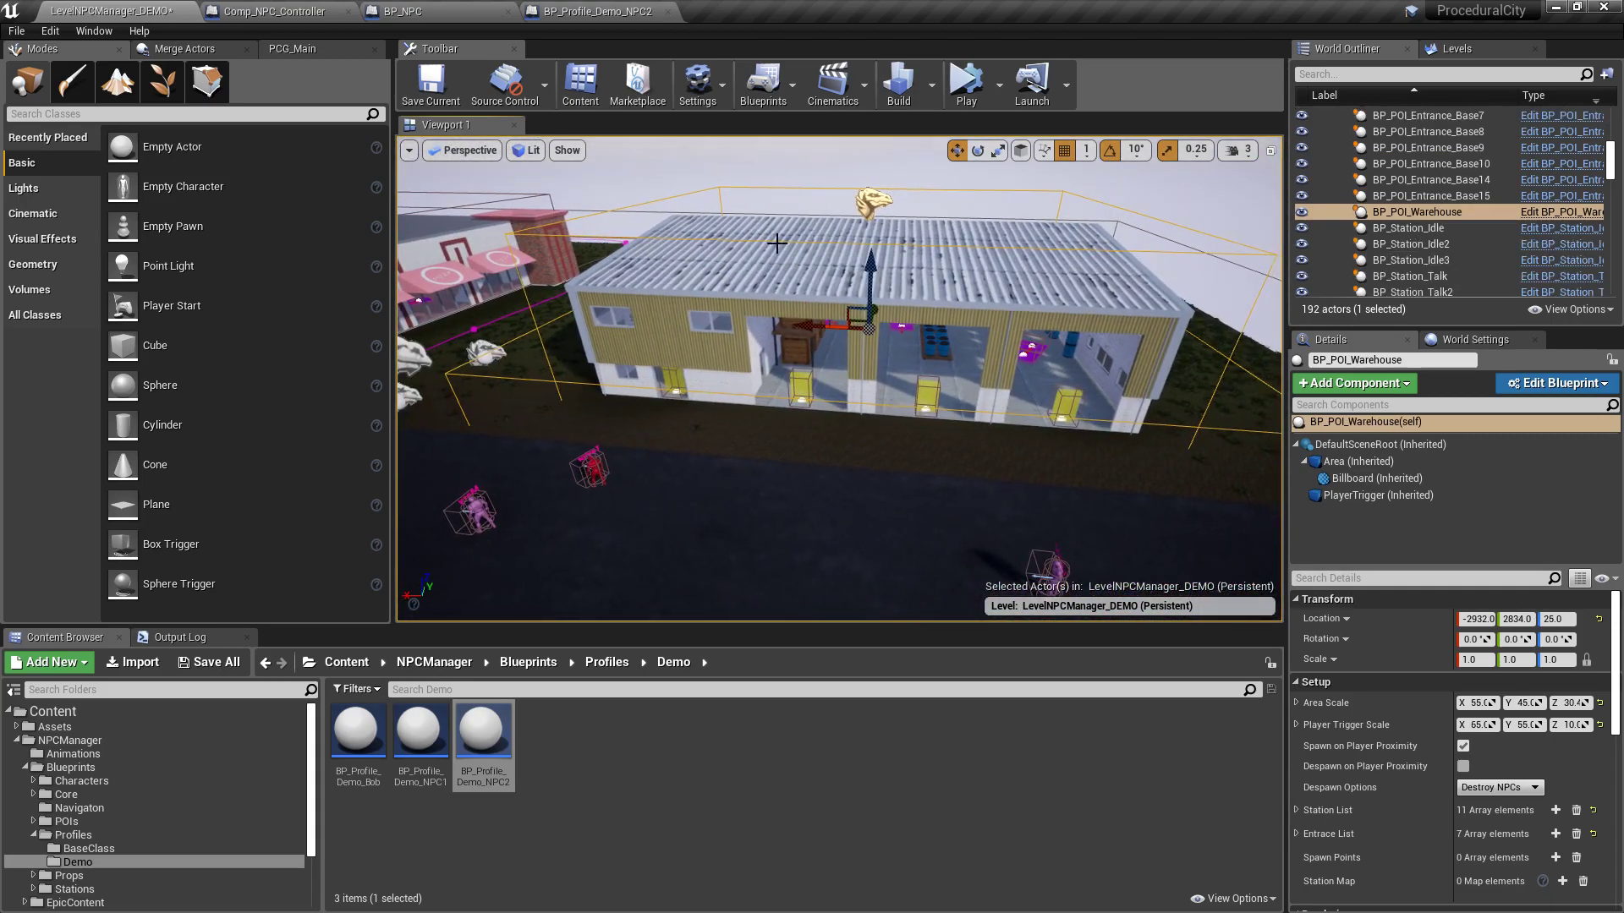
- Select BP_POI_Entrance_Base6, the yellow entrance marker in the warehouse's open bay beside the wooden crates
key(w)
right_drag(931, 264, 930, 264)
right_drag(850, 433, 850, 433)
key(w)
key(s)
right_drag(677, 388, 668, 385)
click(751, 410)
right_drag(960, 406, 961, 406)
key(w)
key(s)
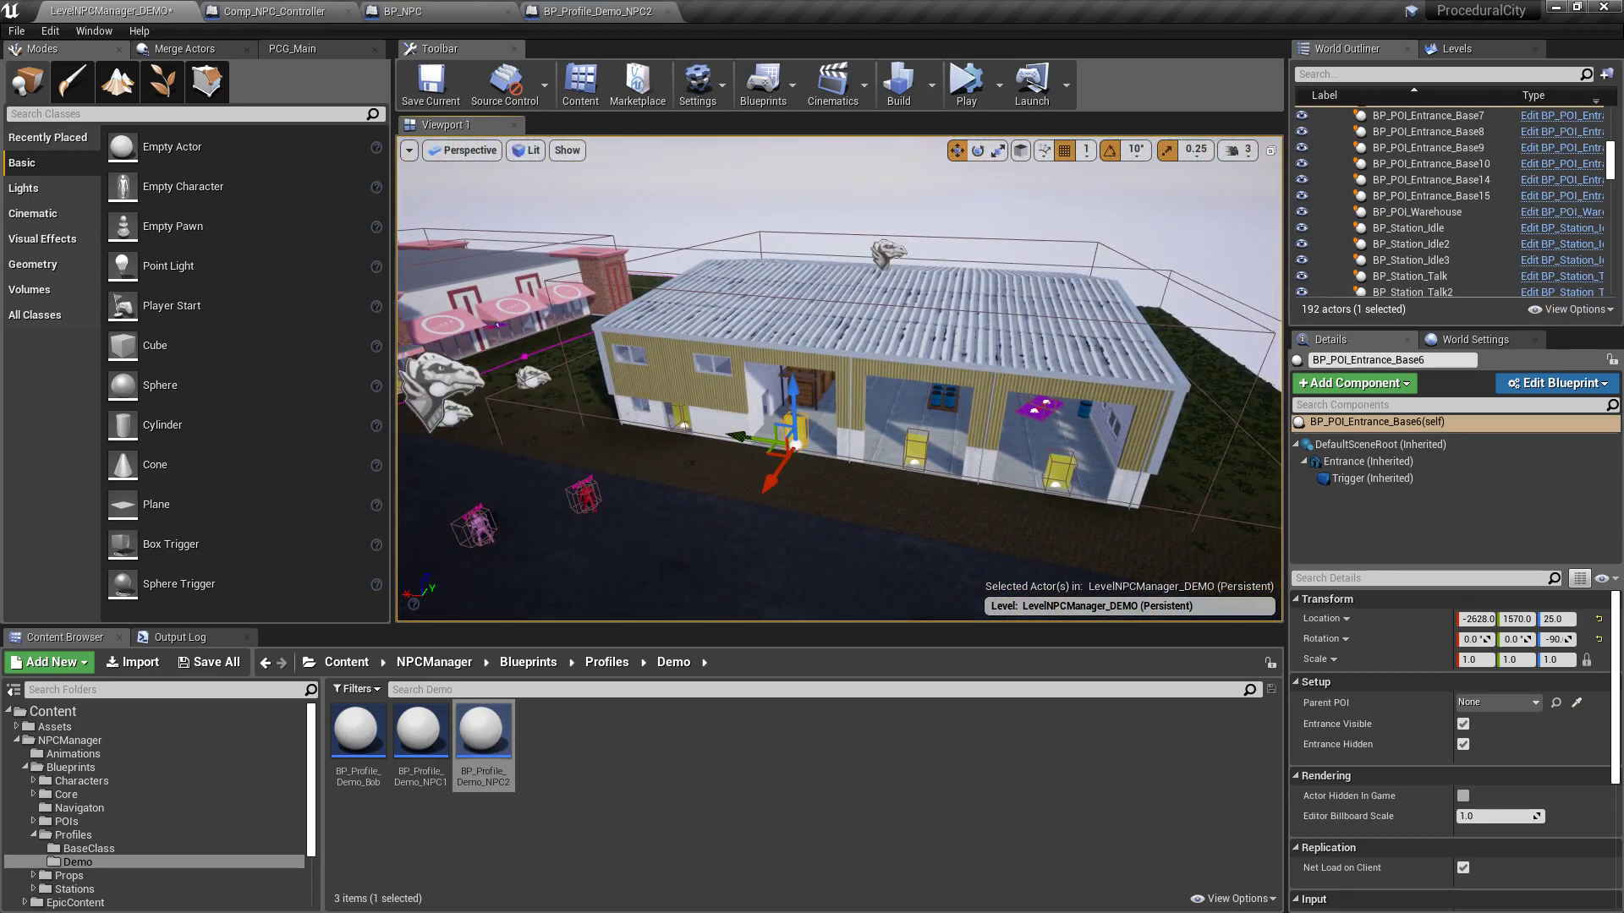
- Select BP_POI_Warehouse again and examine its yellow entrances and the magenta stations inside the building
click(888, 250)
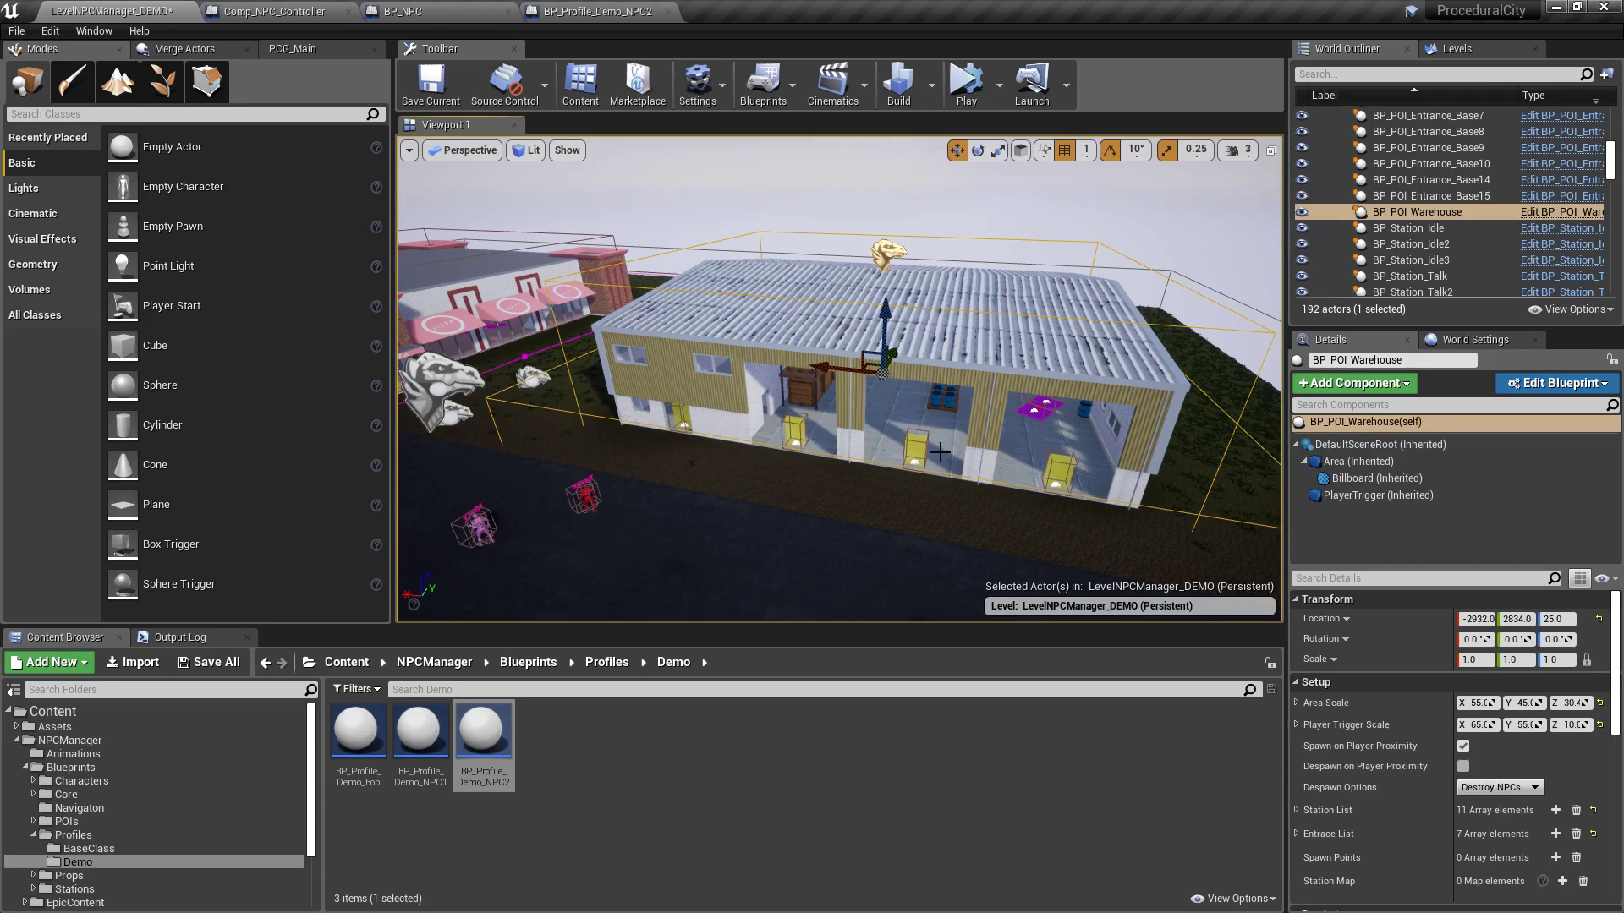
right_drag(717, 416, 718, 416)
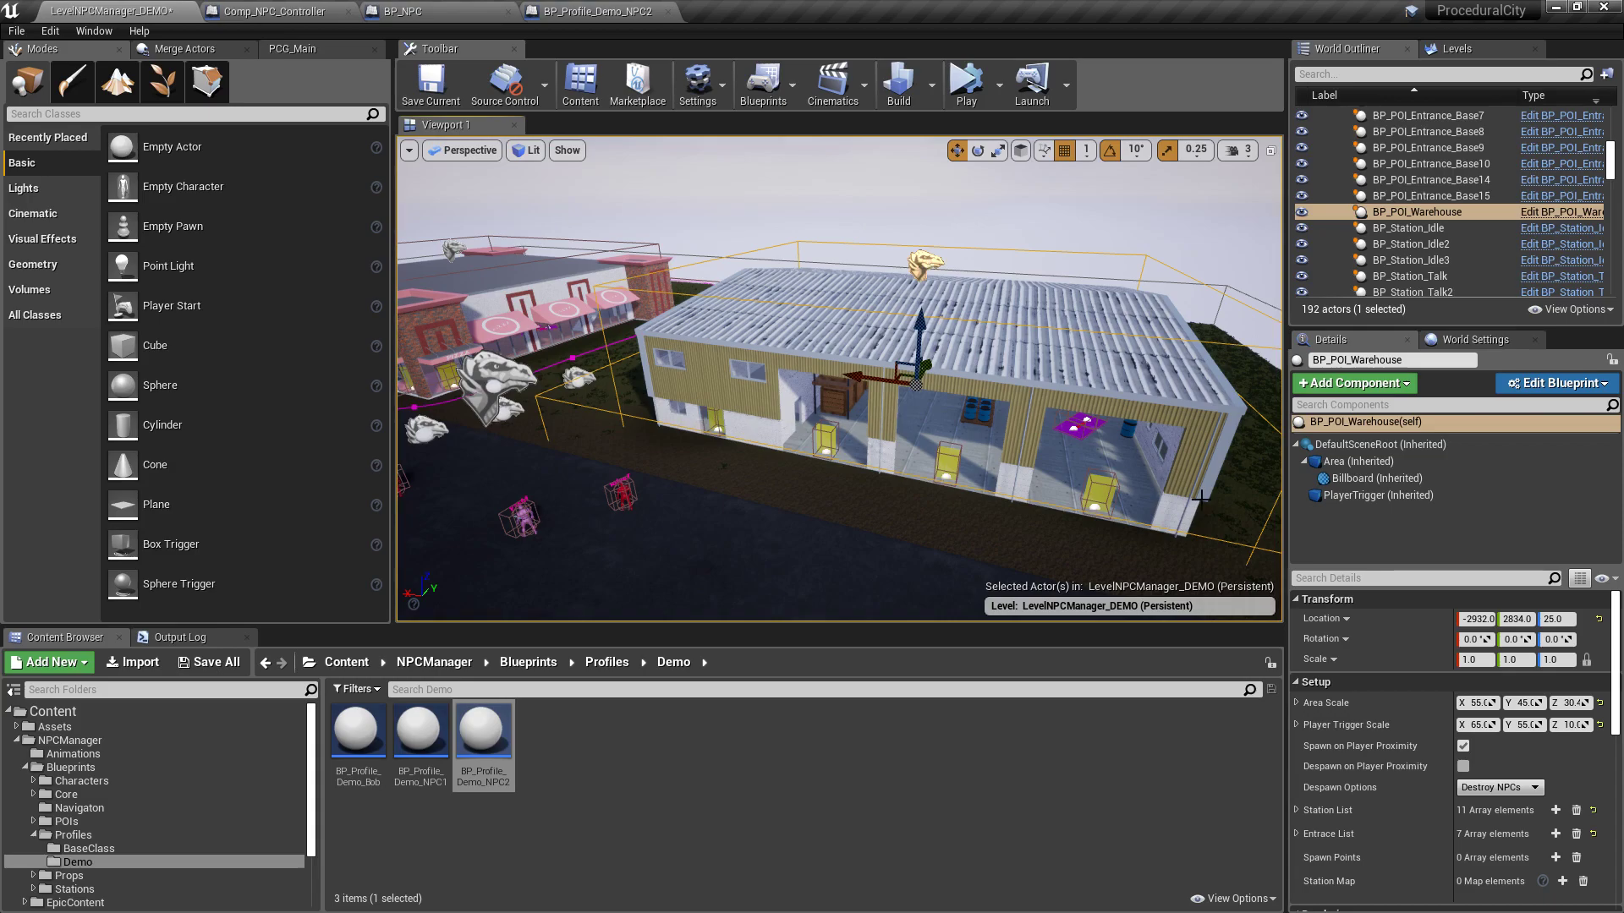
right_drag(877, 436, 848, 359)
key(w)
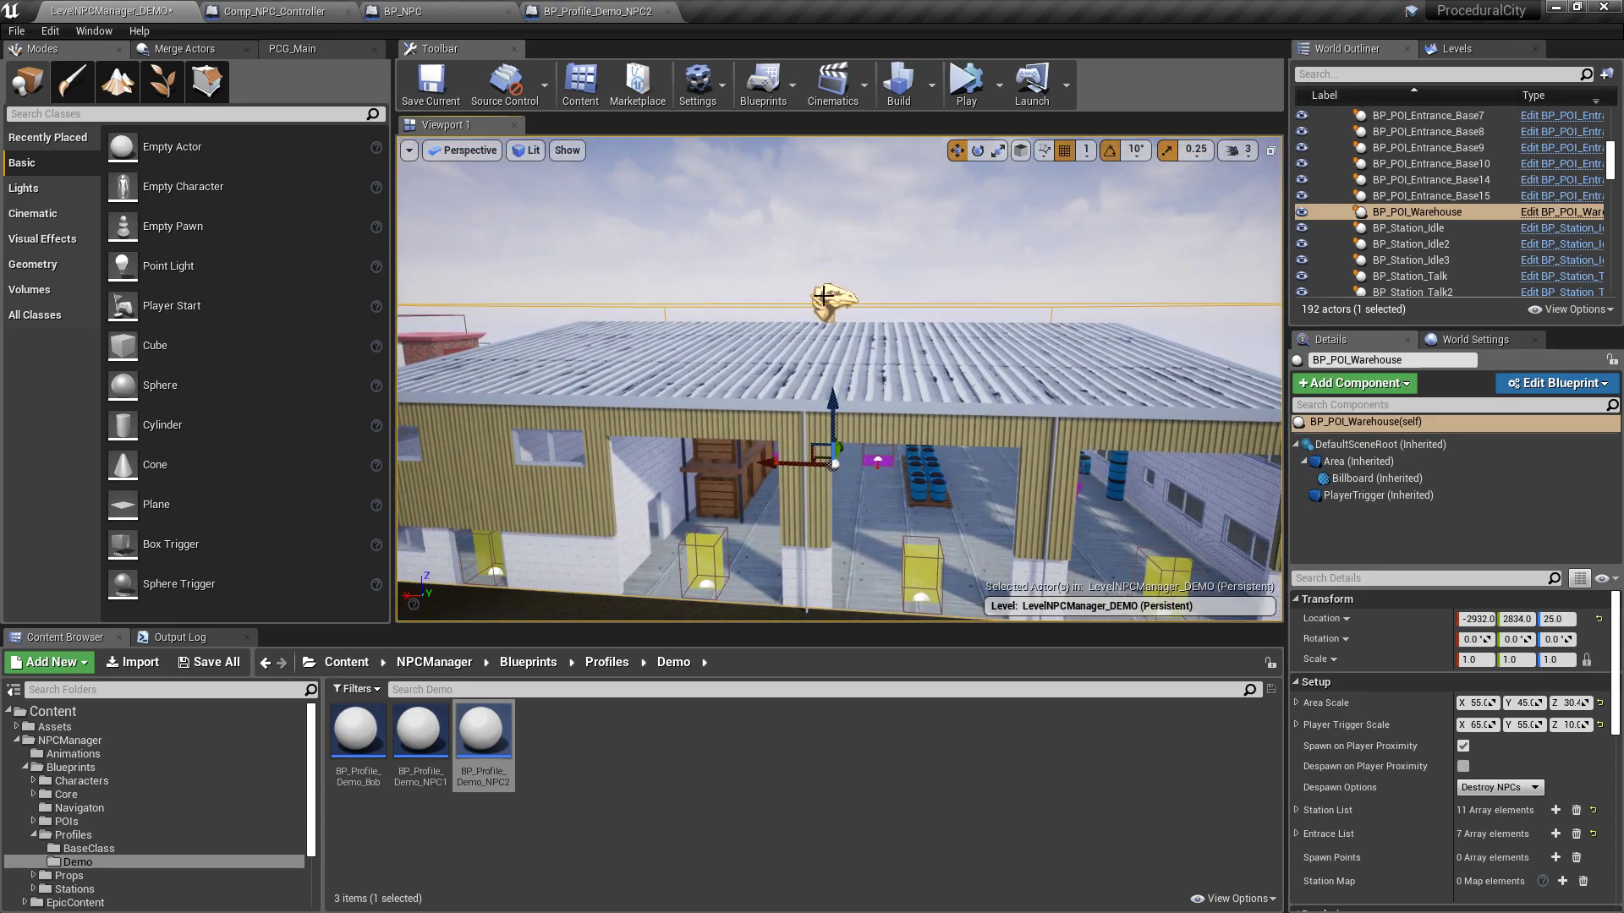
right_drag(883, 305, 751, 250)
key(w)
key(s)
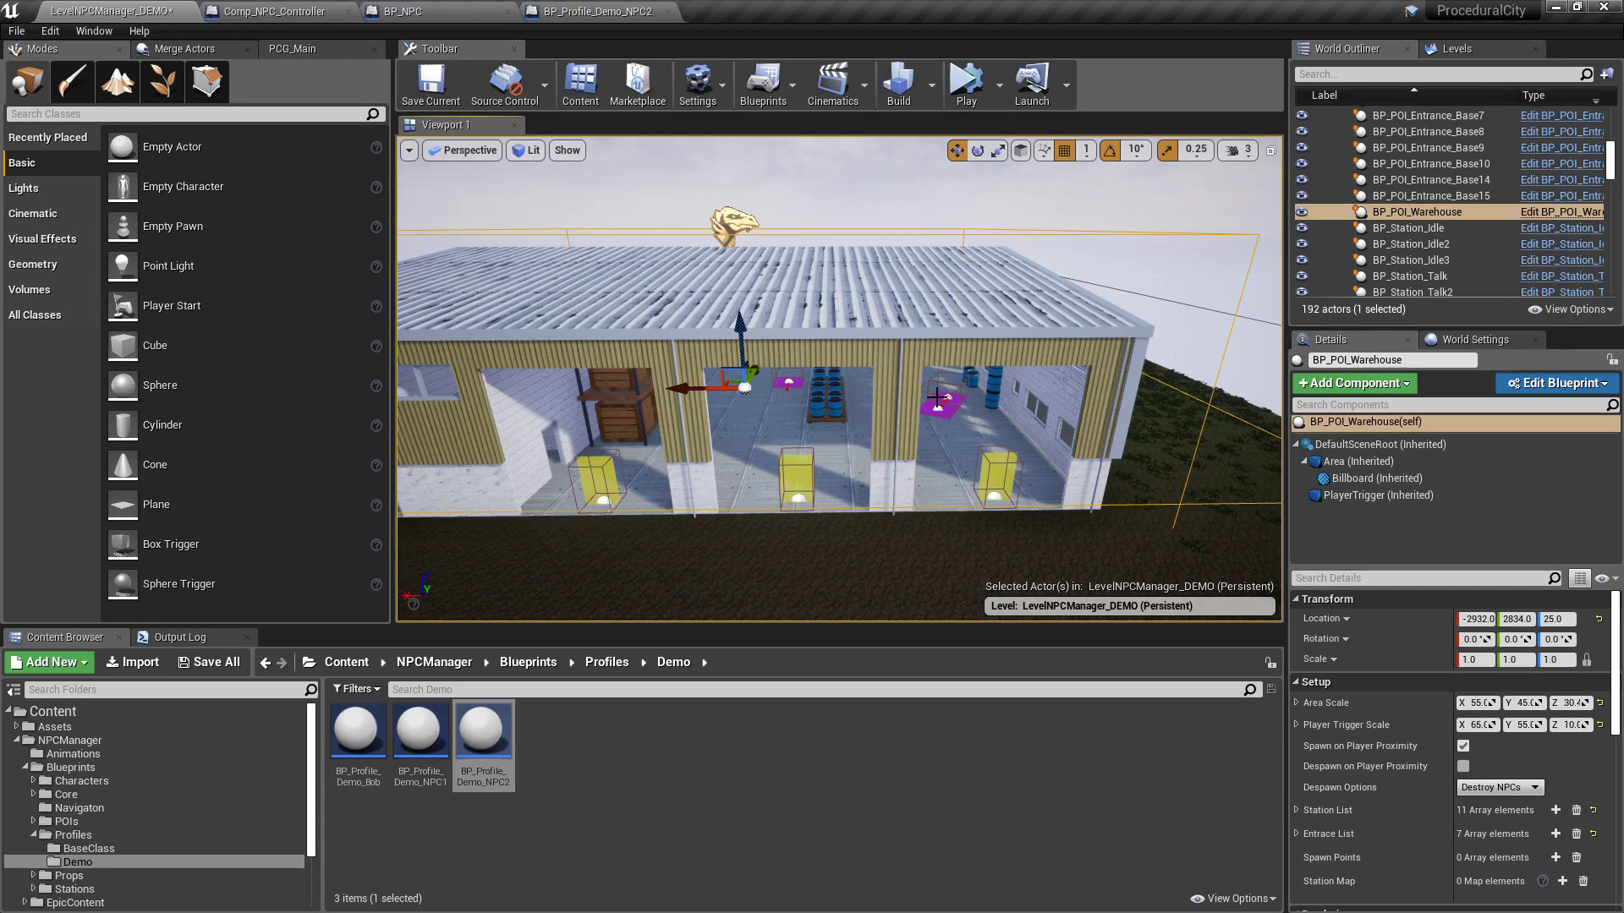
key(w)
right_drag(962, 413, 936, 424)
key(s)
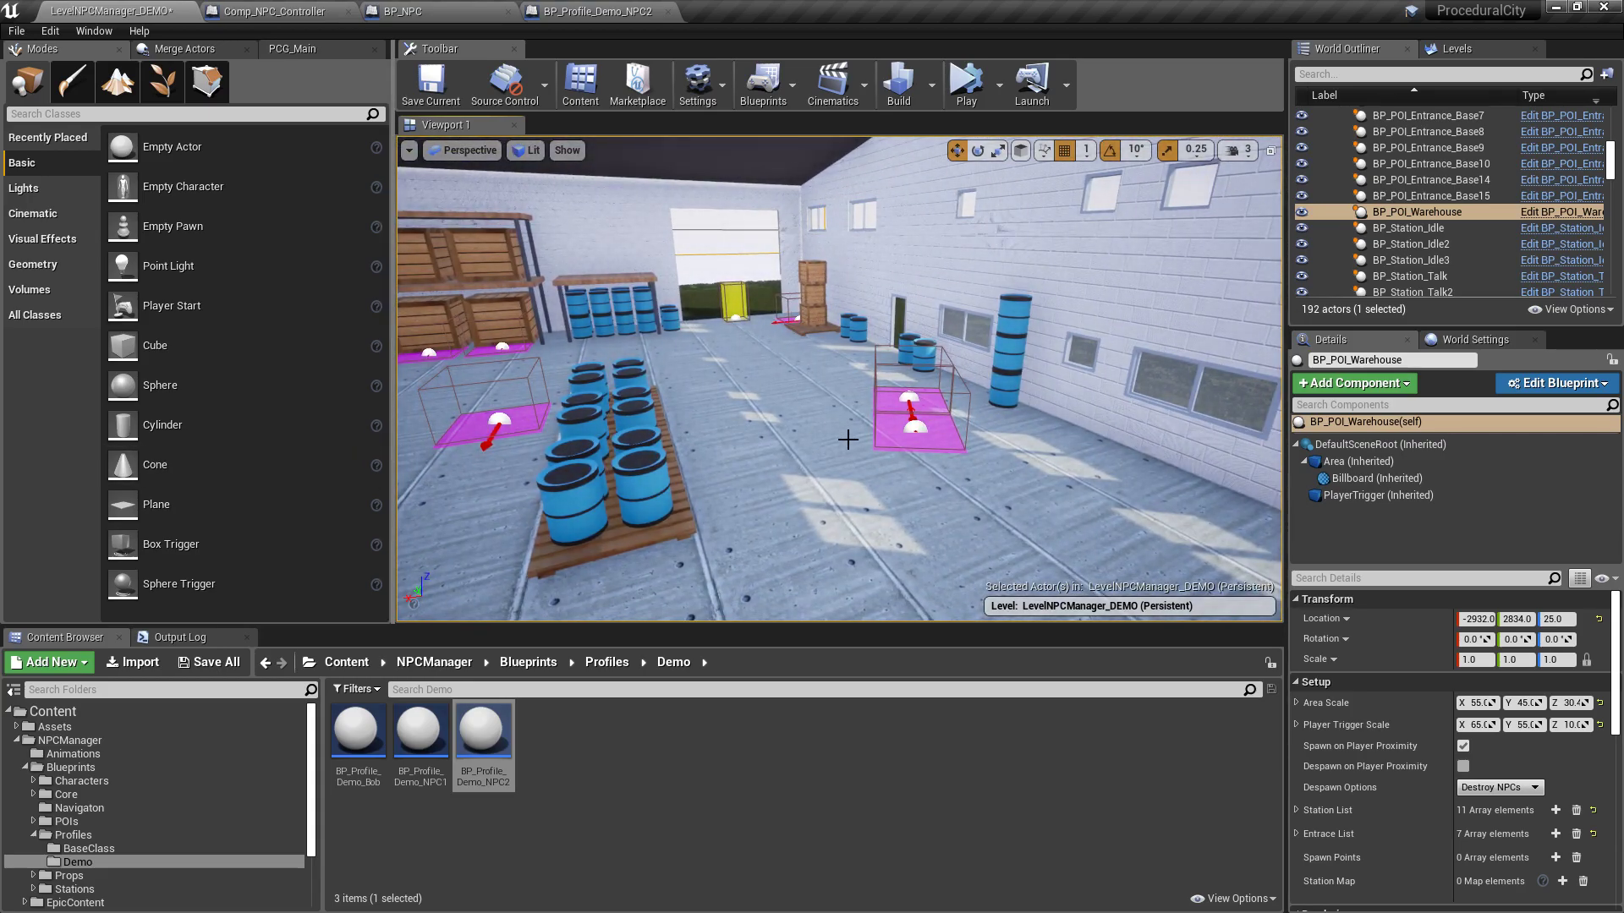
key(f)
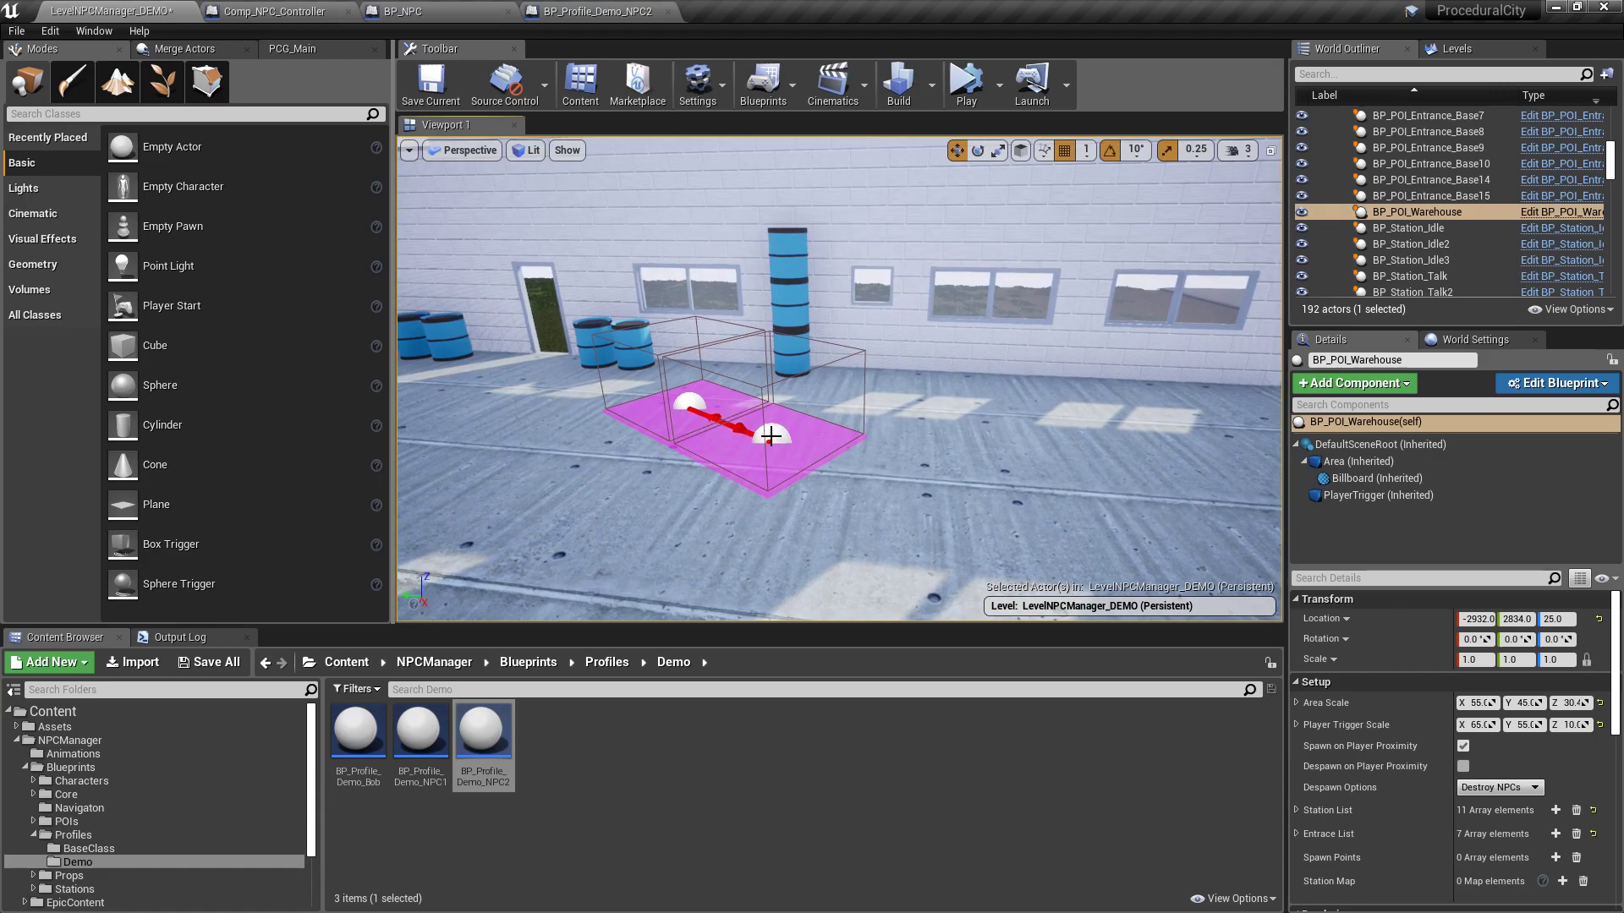
- Select BP_Station_Talk2, one of the paired magenta stations on the warehouse floor, and collapse its Loop Clips list
click(772, 440)
right_drag(738, 402, 820, 406)
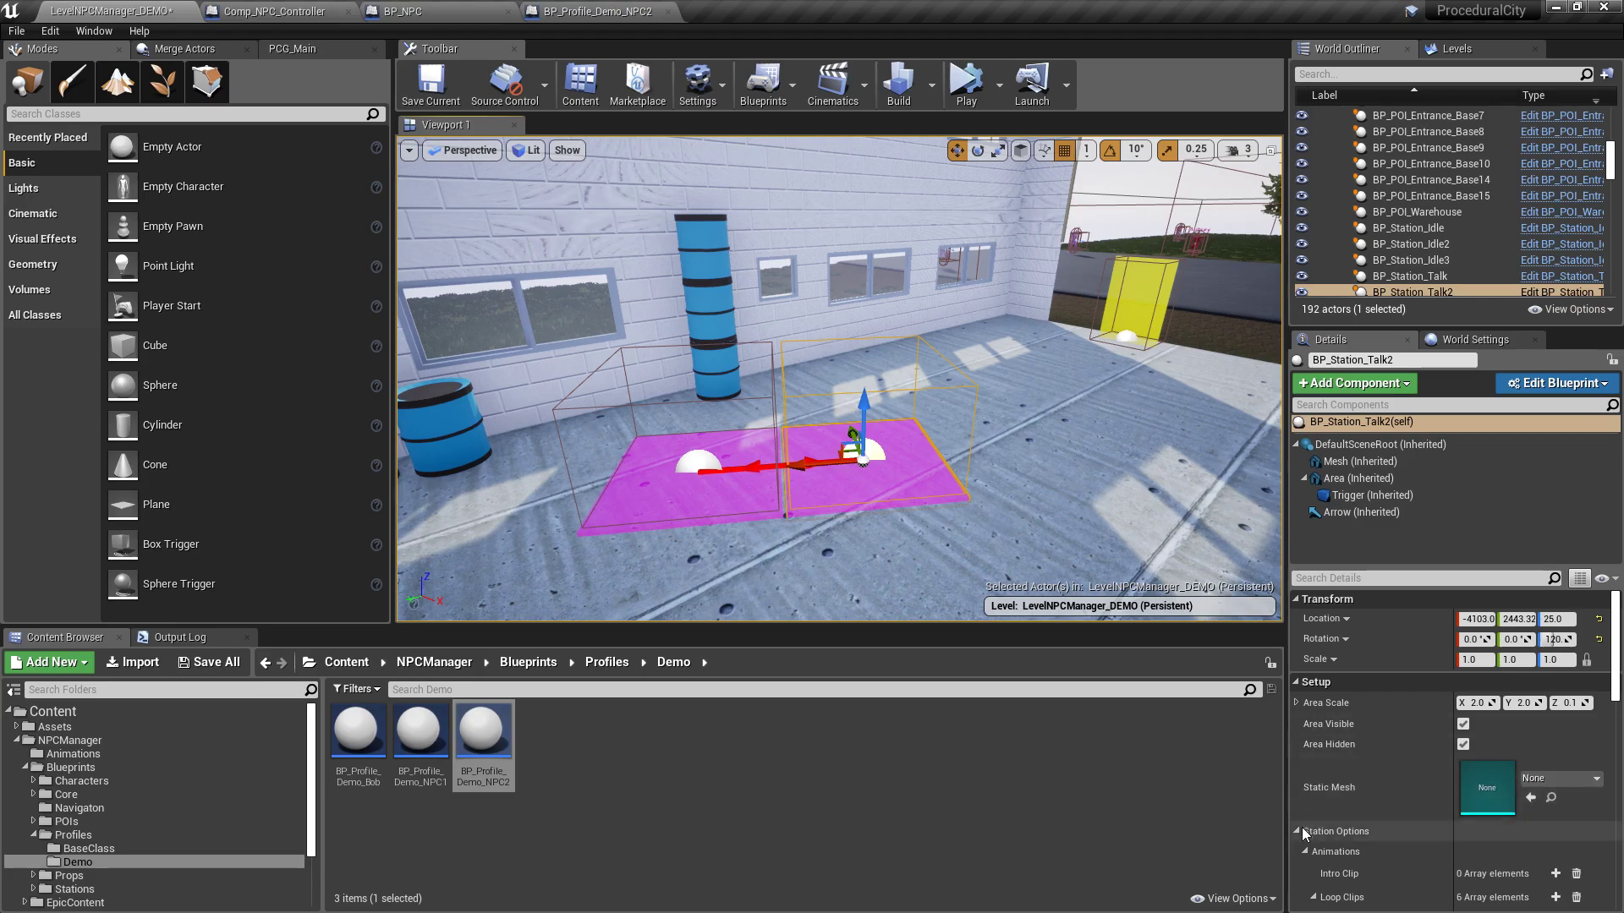
scroll(1351, 703, down, 3)
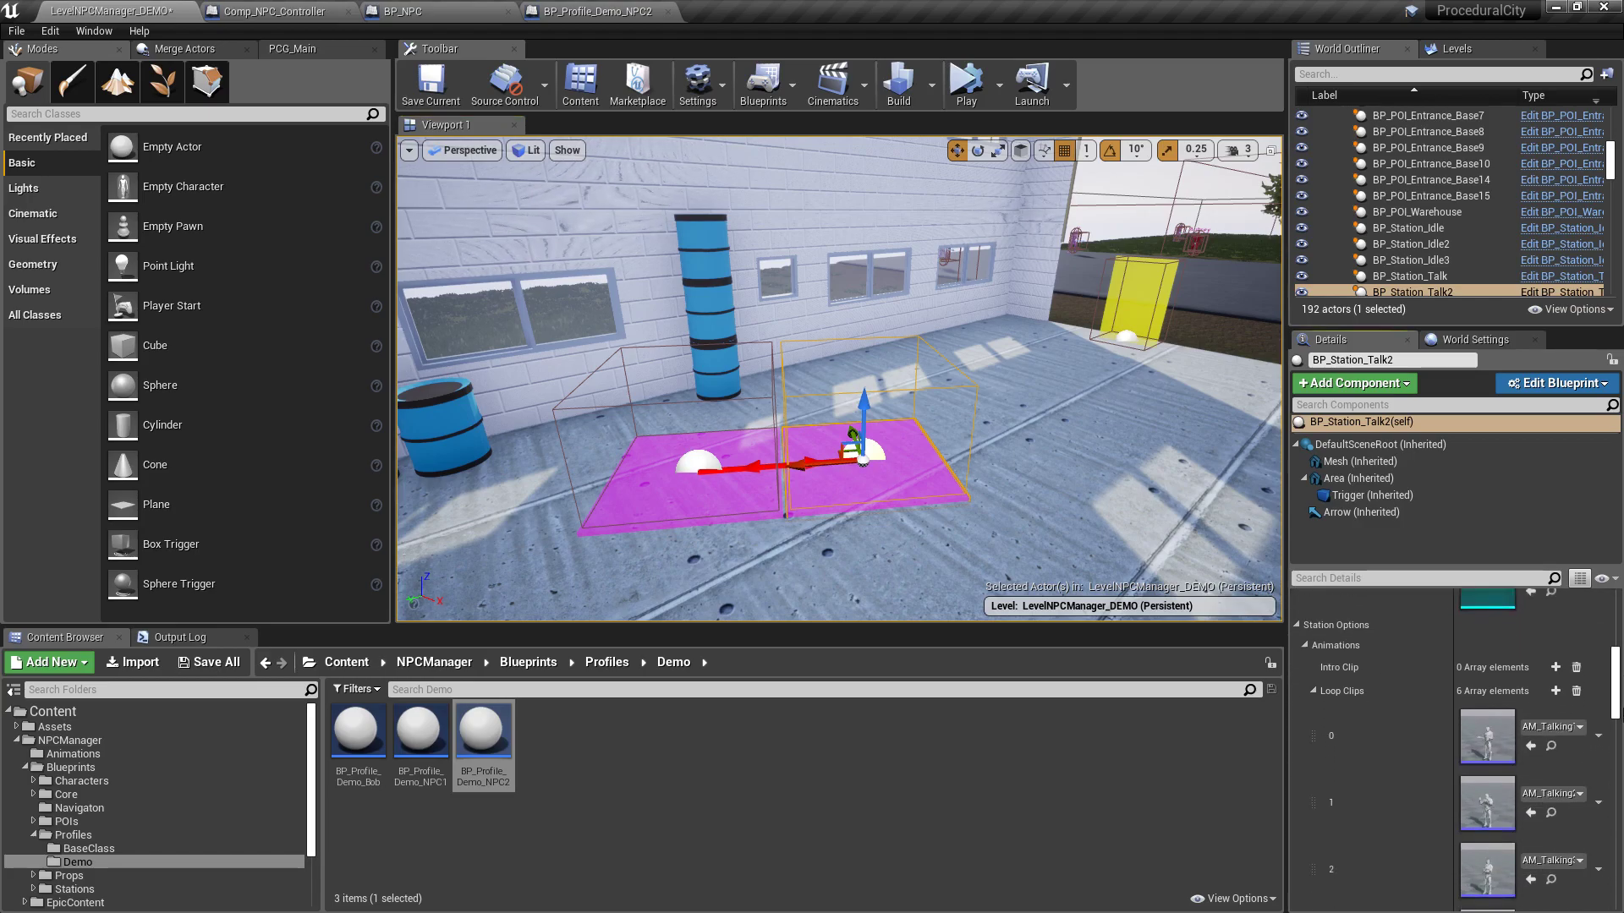
scroll(1363, 747, up, 2)
click(1313, 734)
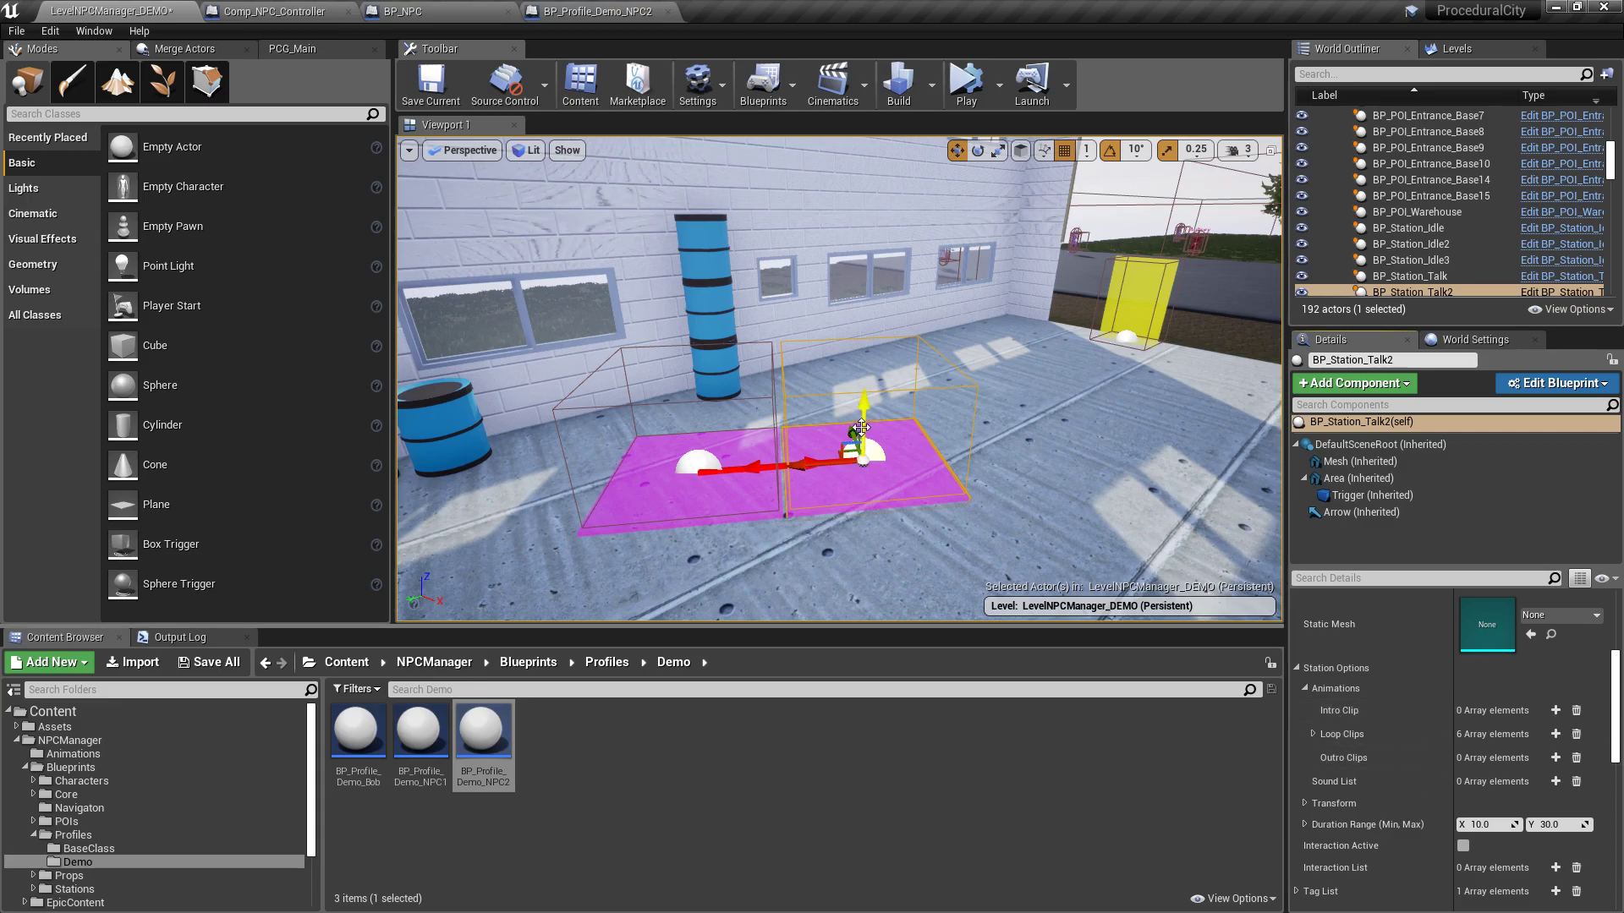
- Expand the Loop Clips of BP_Station_Talk2 to read the full animation names, and collapse the list again
click(1312, 734)
drag(1617, 657, 1618, 691)
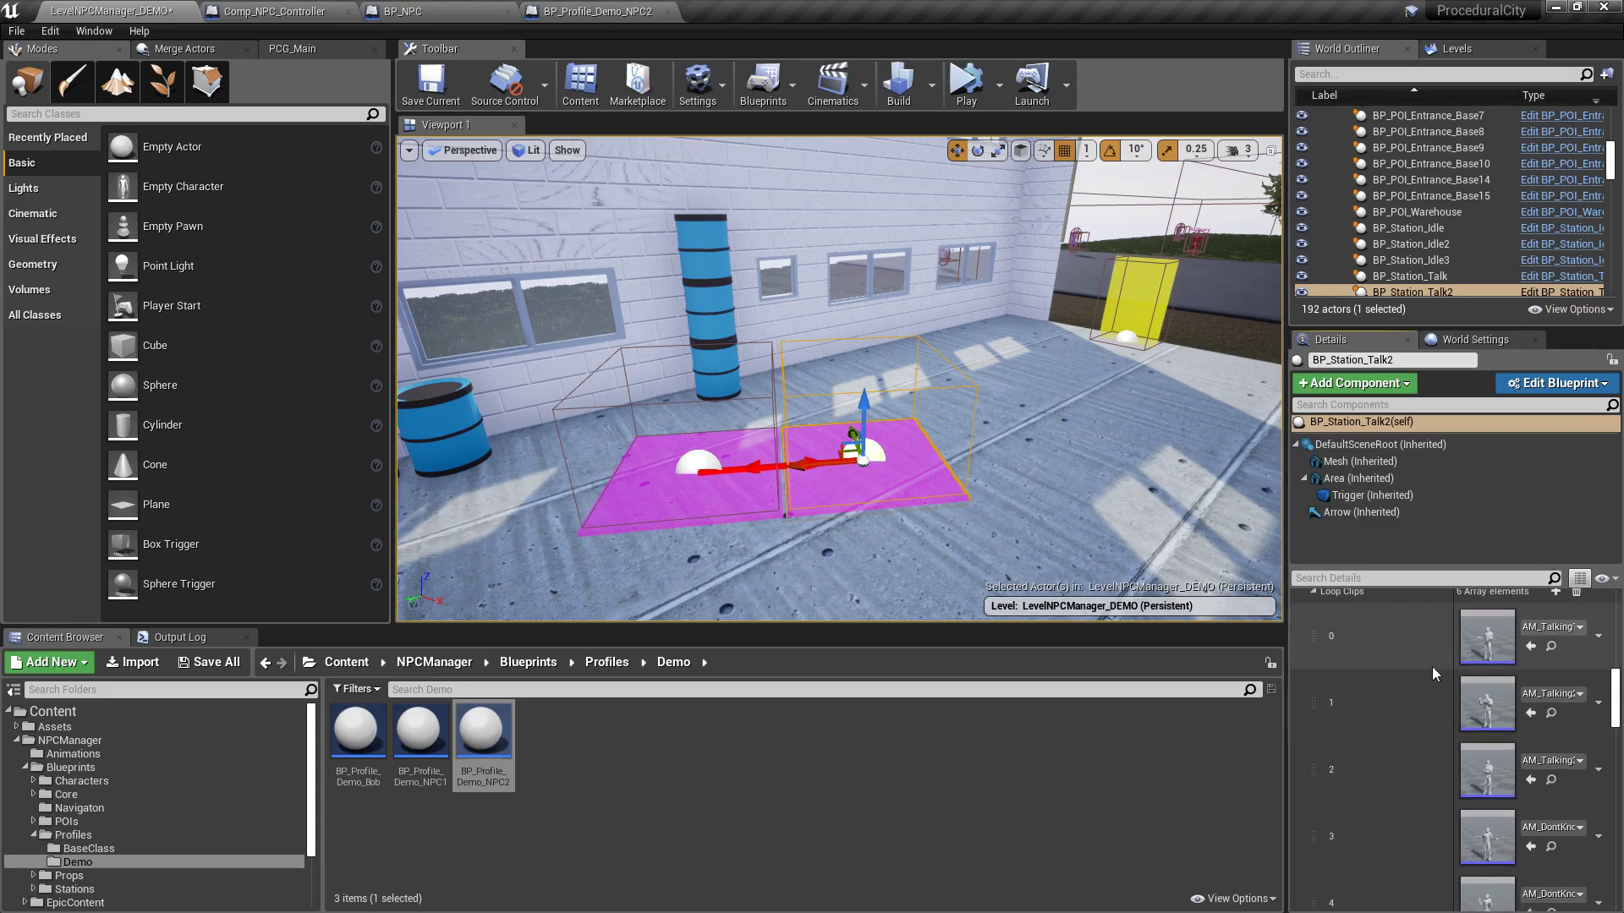
drag(1452, 669, 1367, 670)
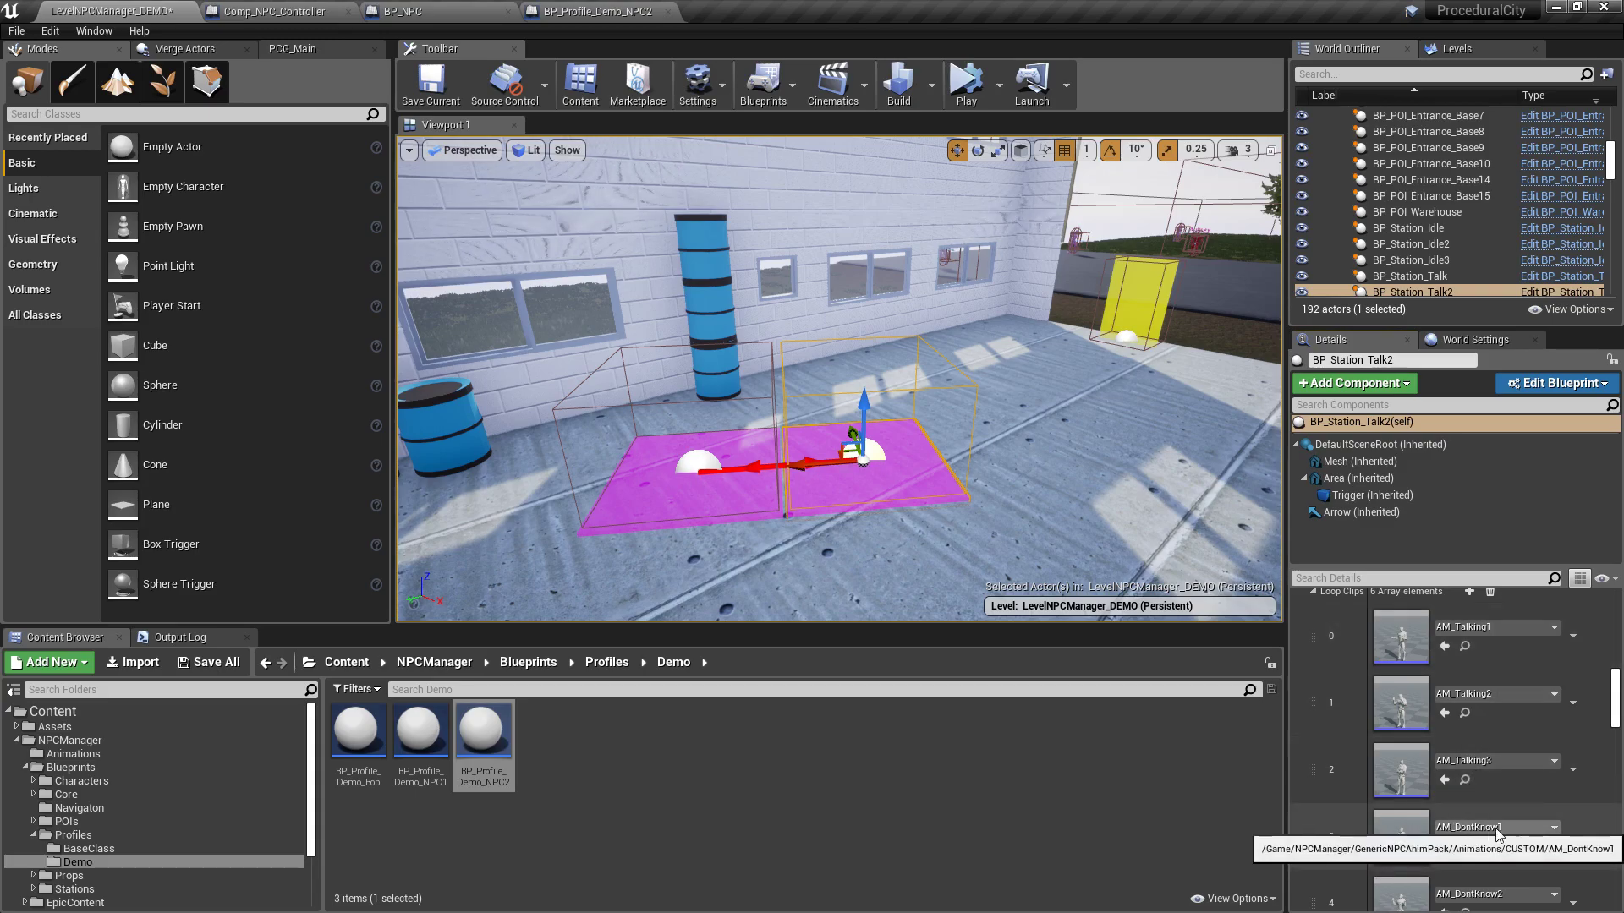
drag(1615, 717, 1615, 738)
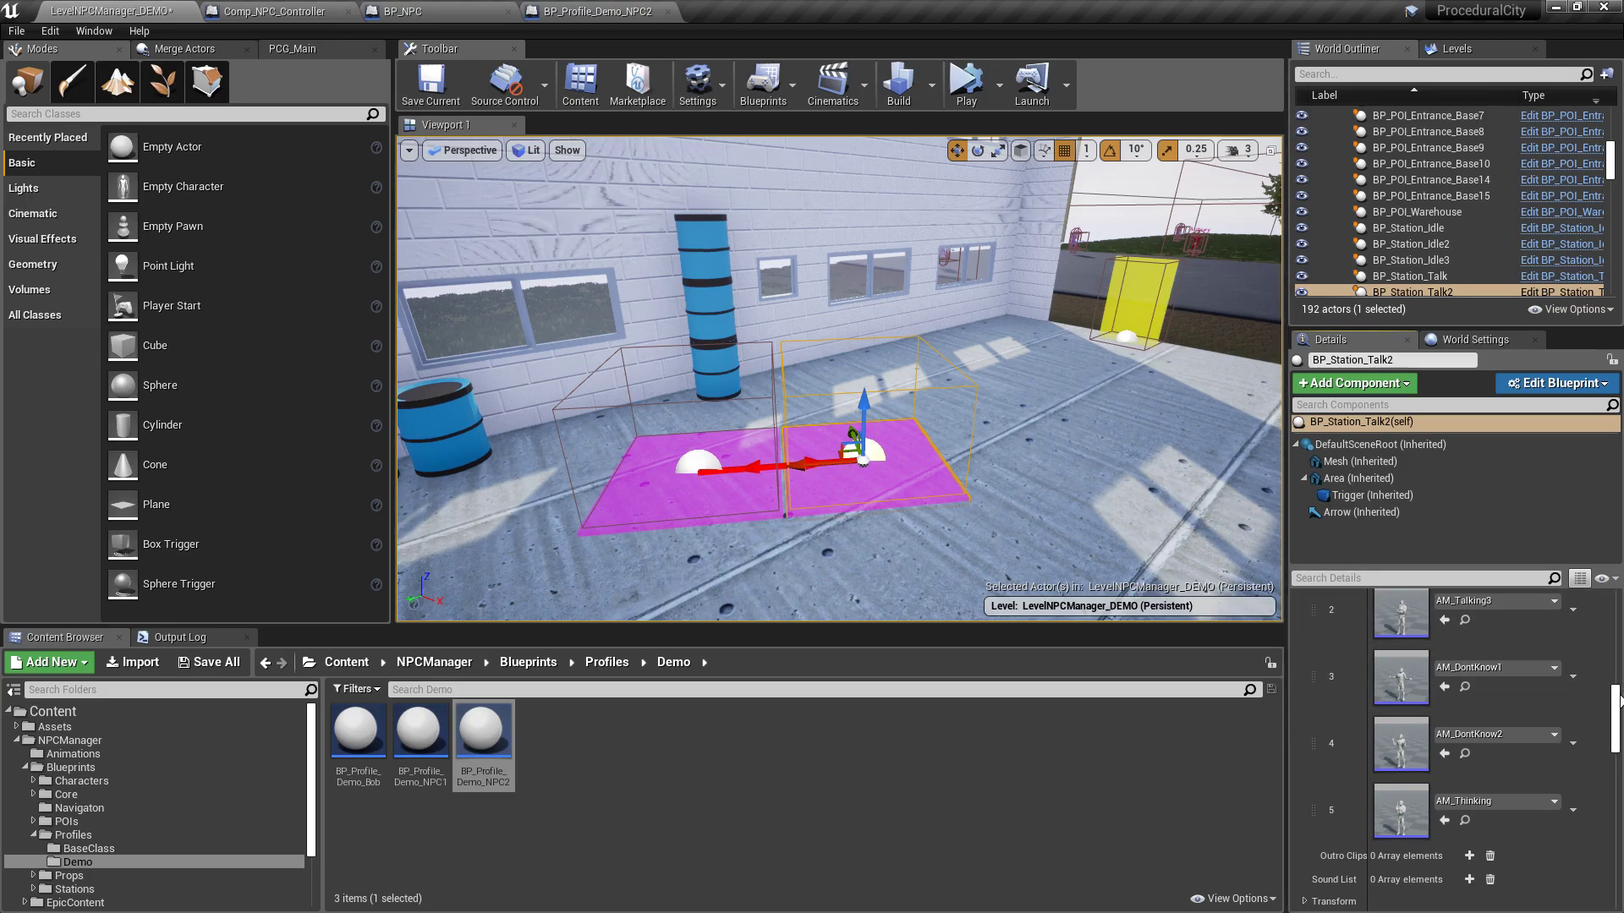
scroll(1620, 696, up, 5)
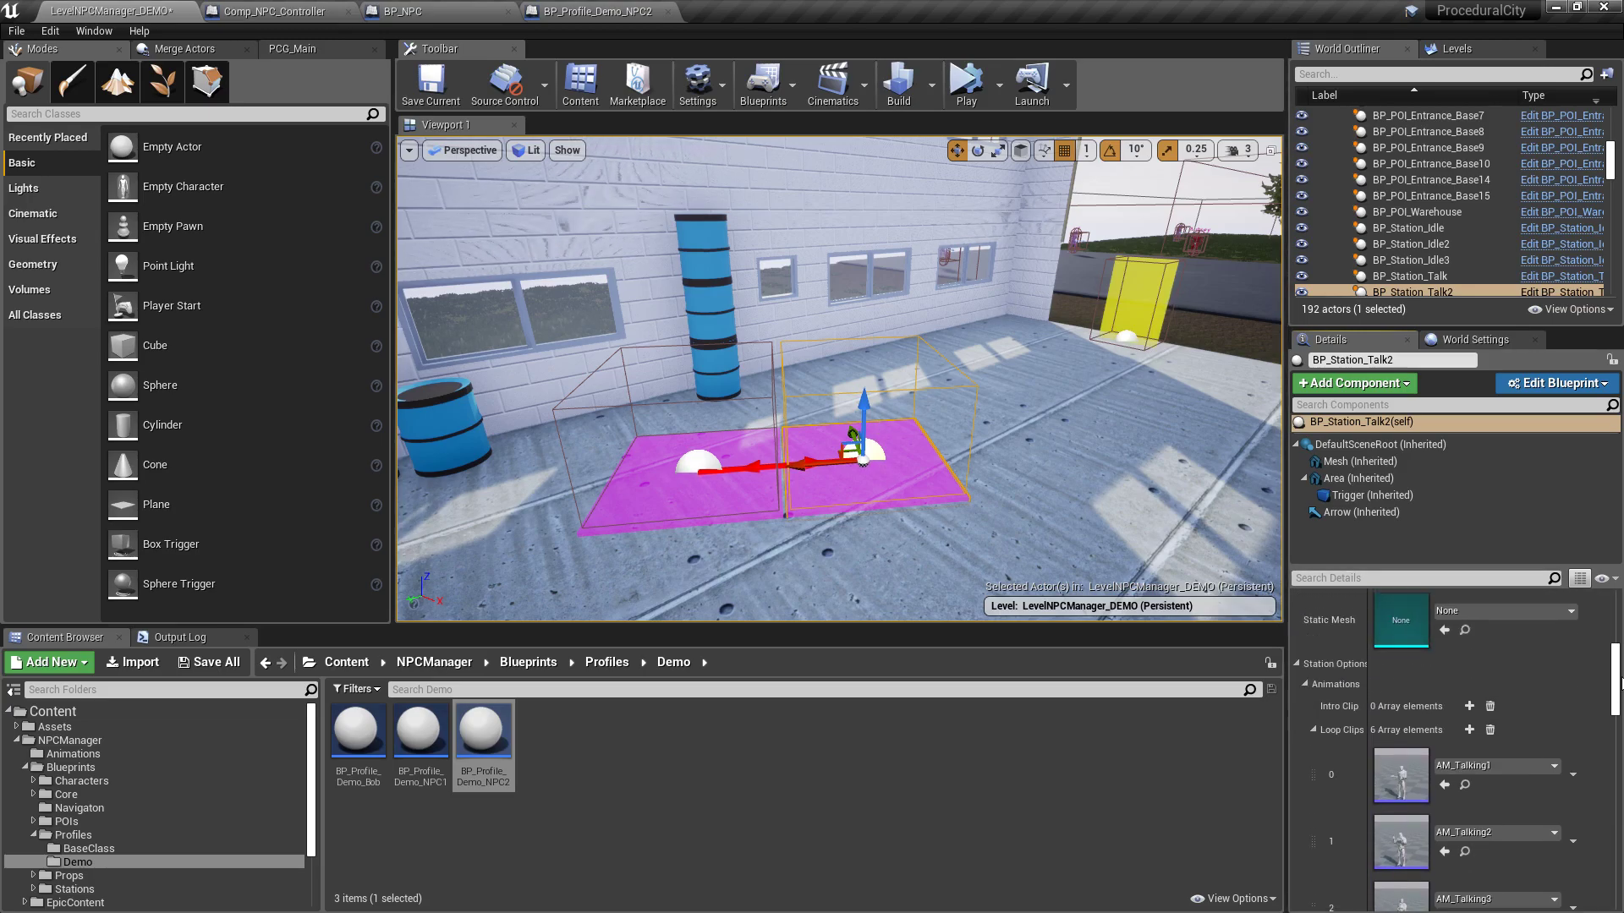
click(1313, 729)
drag(1374, 767, 1412, 767)
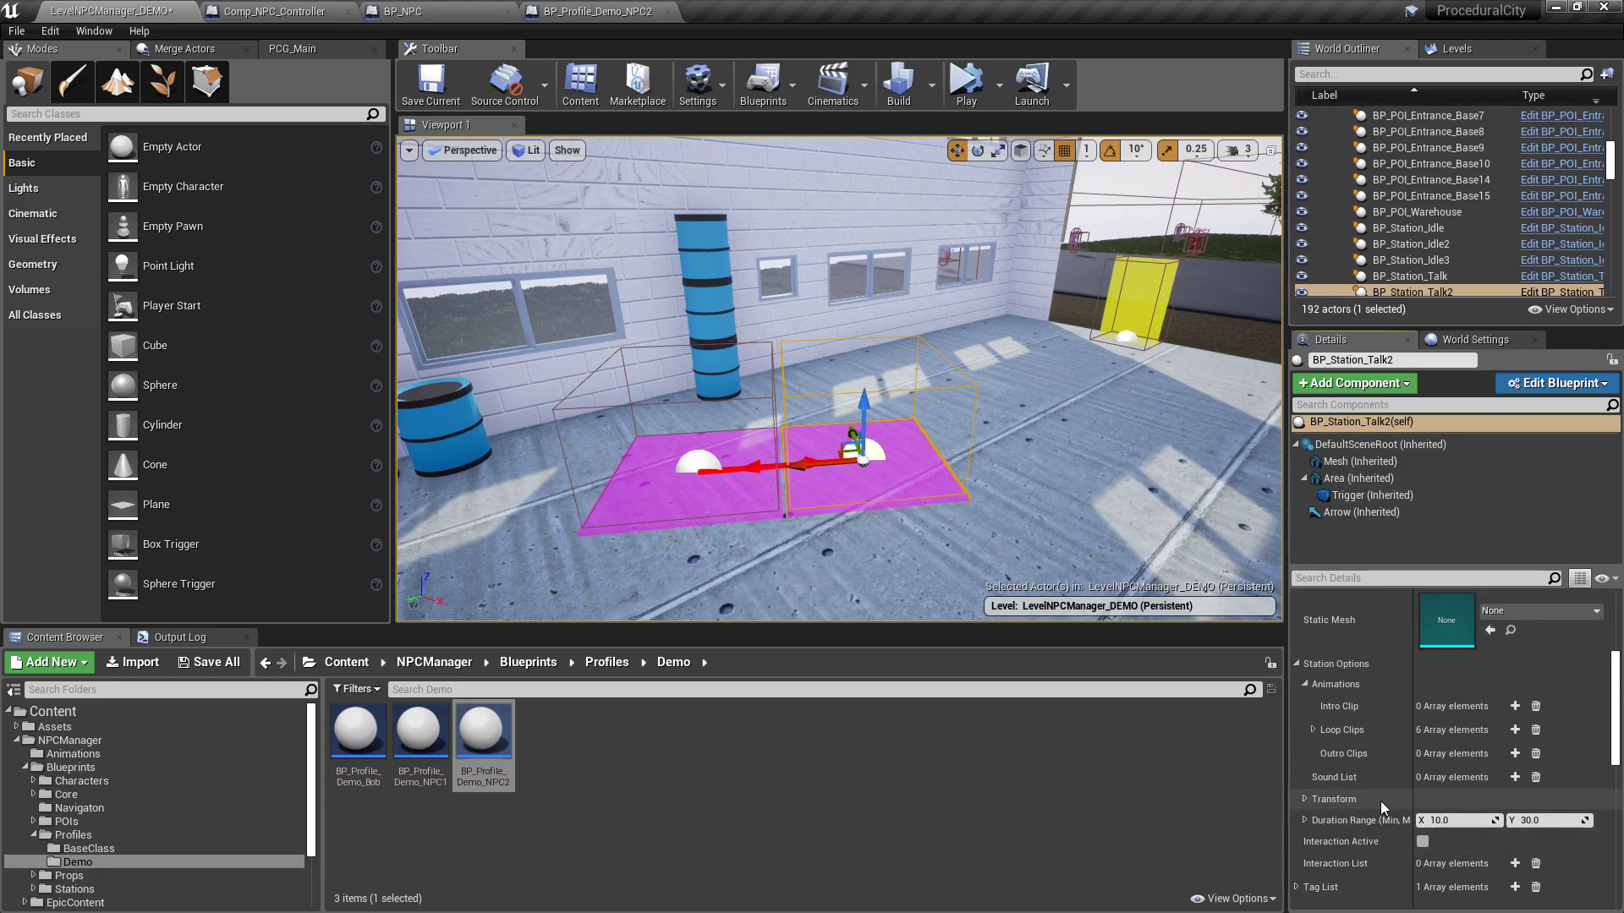
- Widen the property-name column in BP_Station_Talk2's details to fit the full Duration Range label, and view the paired stations
drag(1412, 779, 1427, 779)
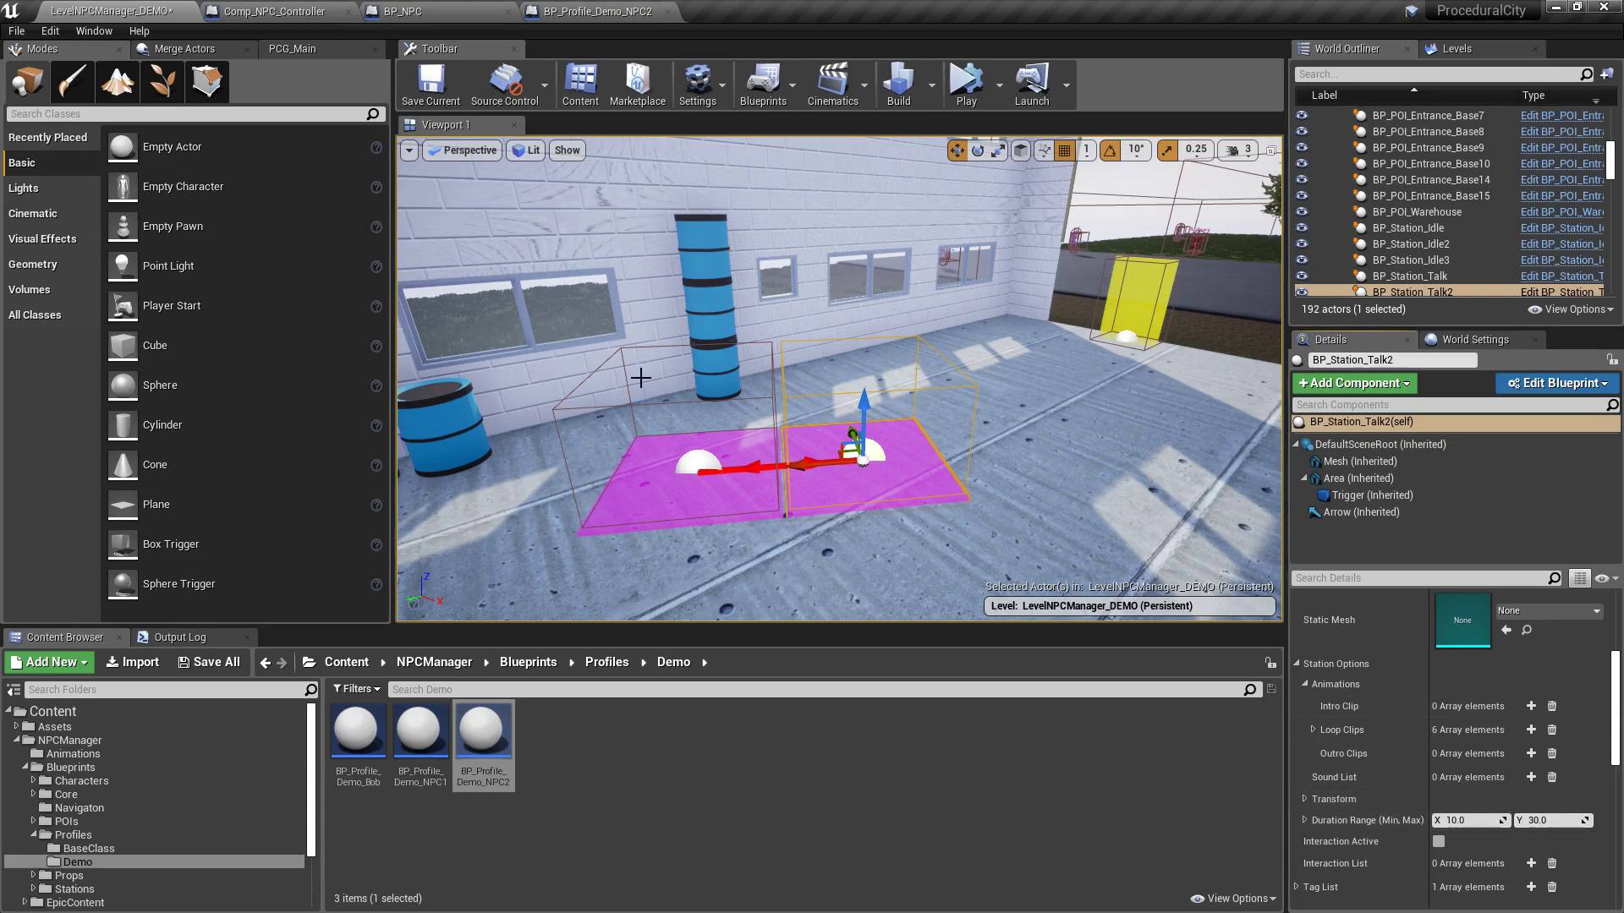
right_drag(884, 440, 917, 364)
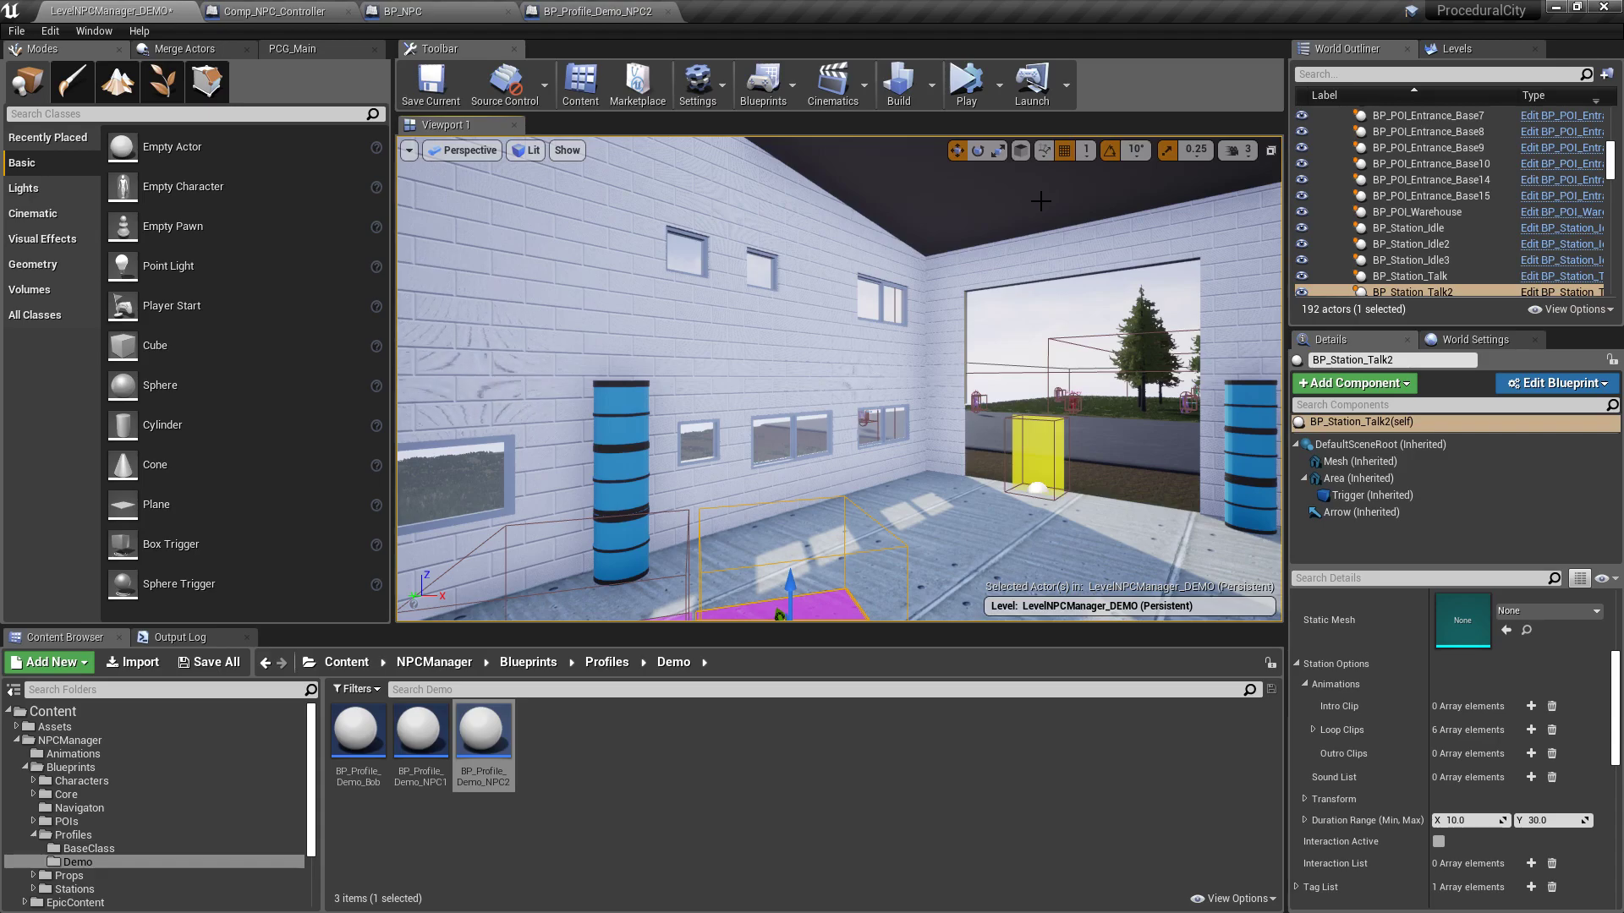
right_drag(1040, 200, 1066, 240)
key(s)
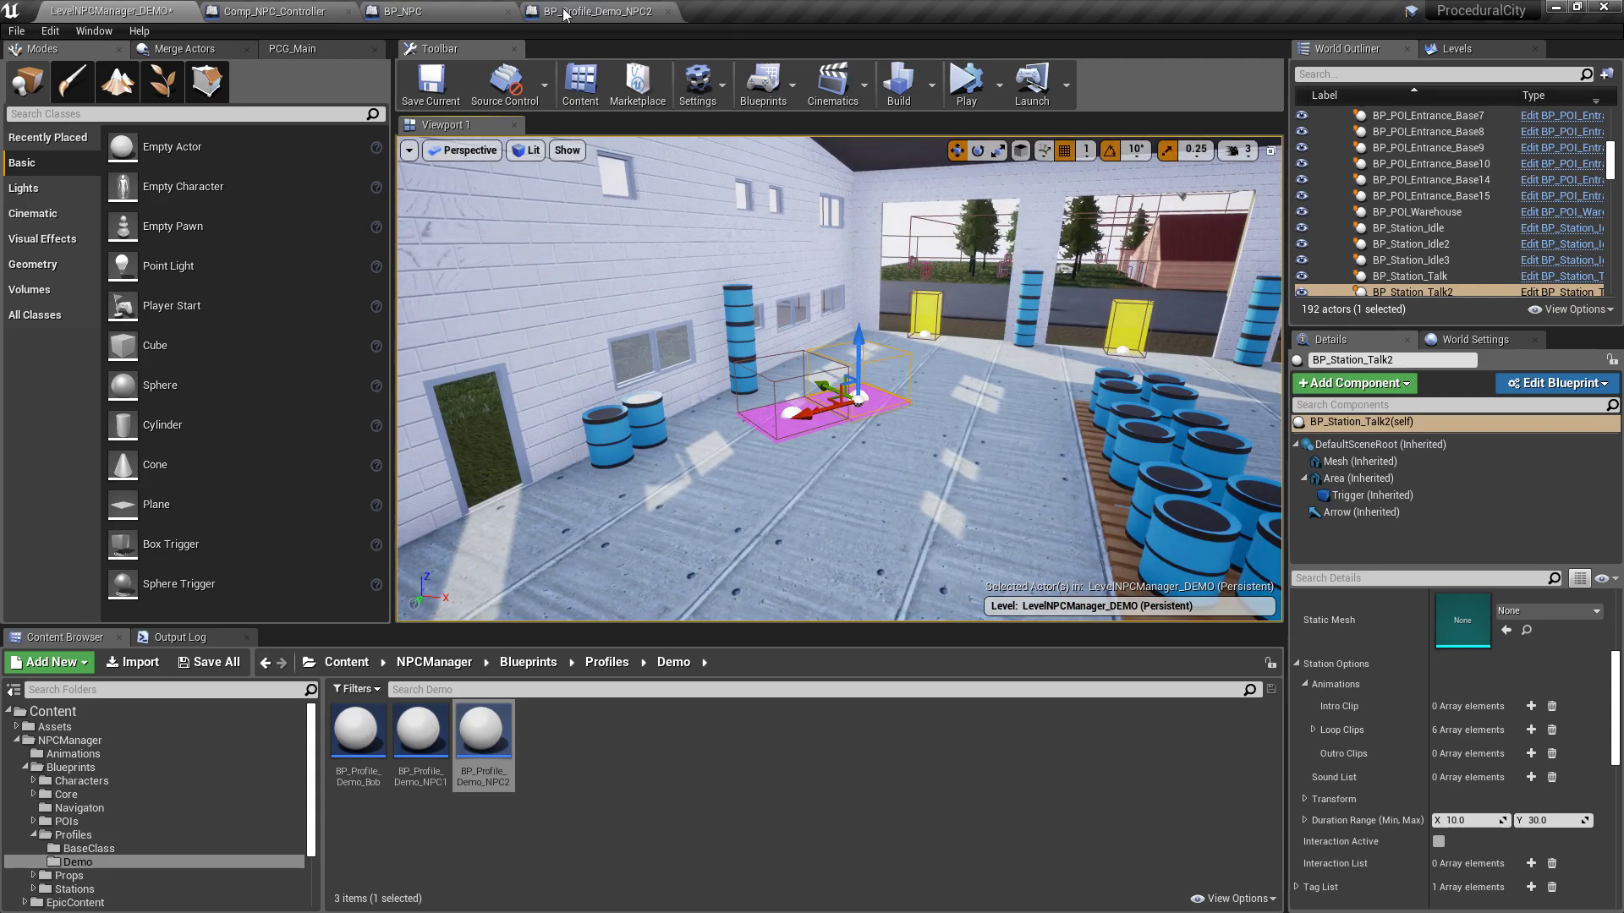
- Return to BP_Profile_Demo_NPC2, collapse the POI Class list of task 0, and check its Task Duration Range
click(598, 11)
click(26, 332)
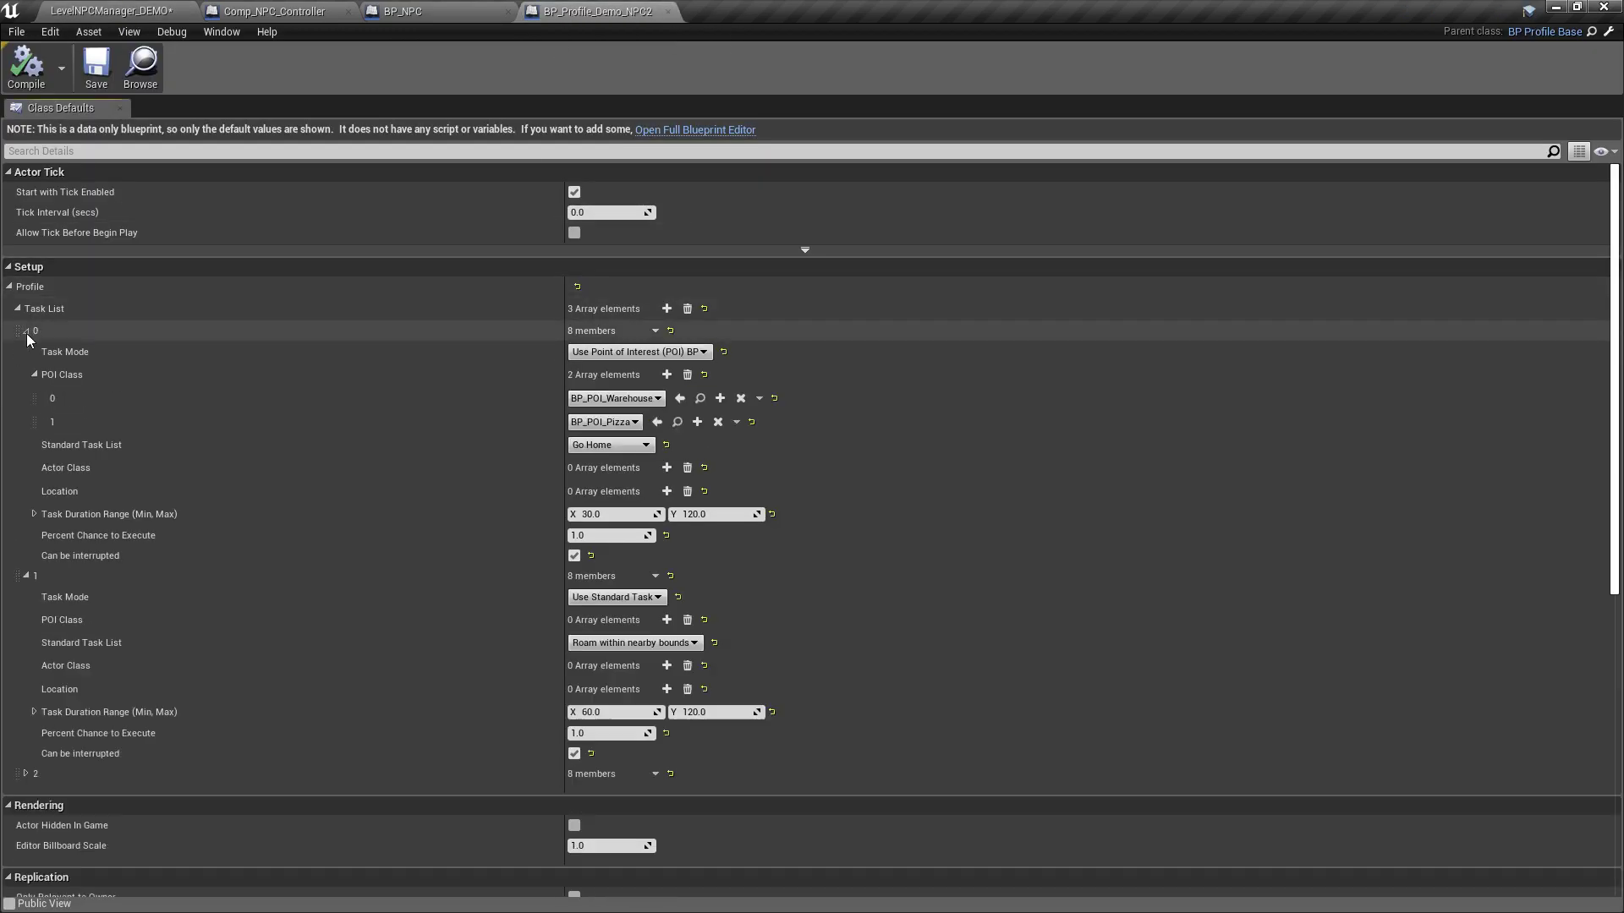
click(34, 375)
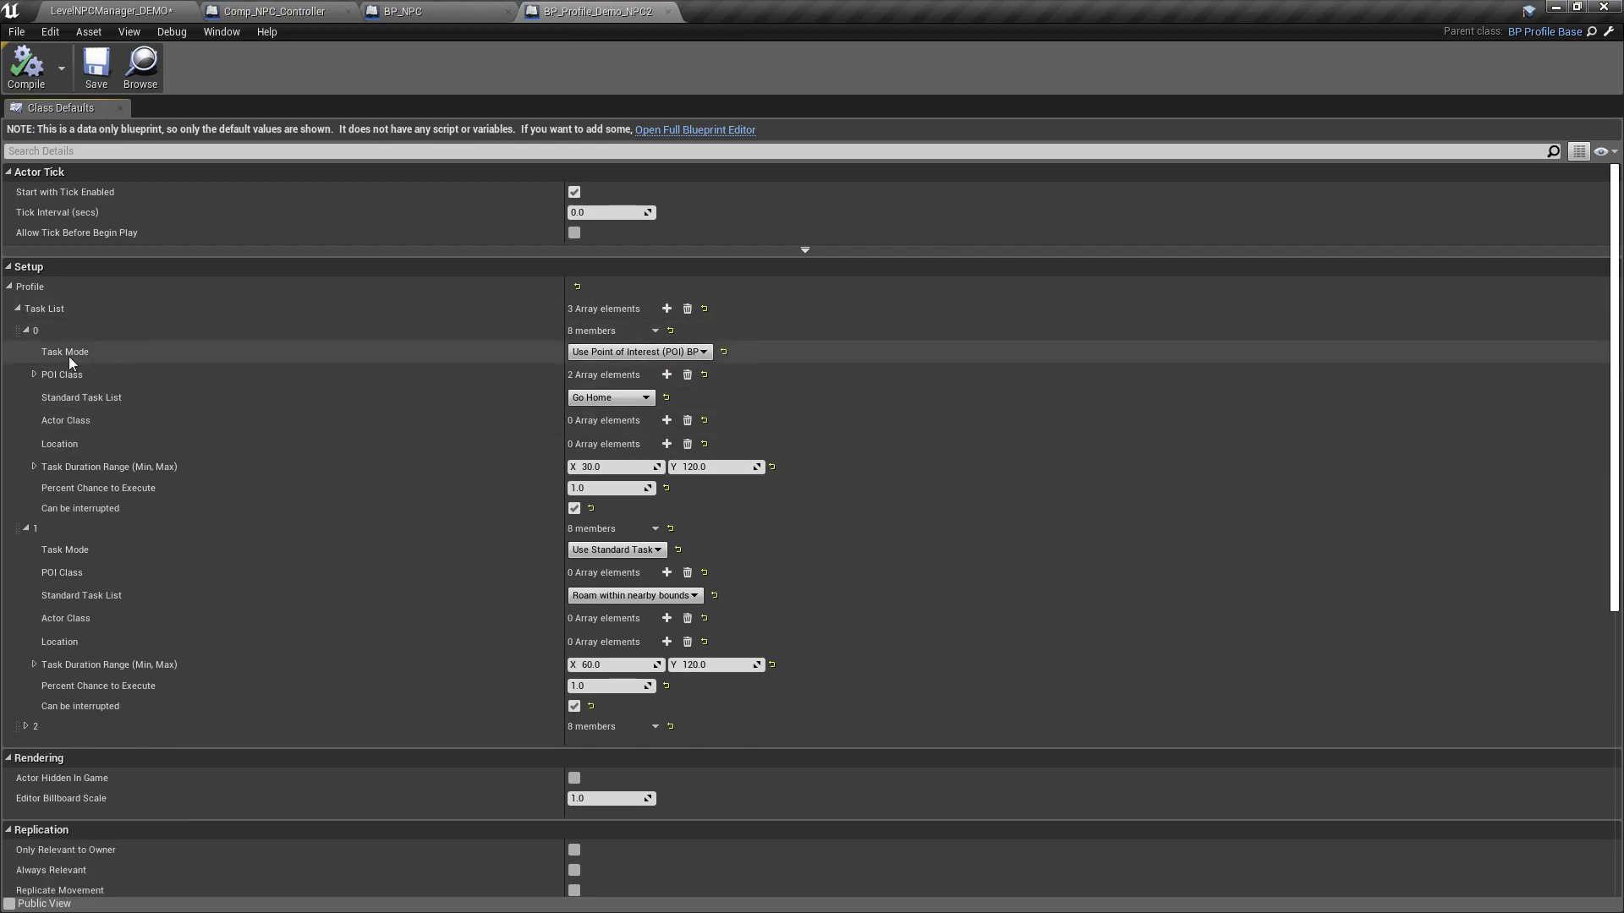
click(712, 466)
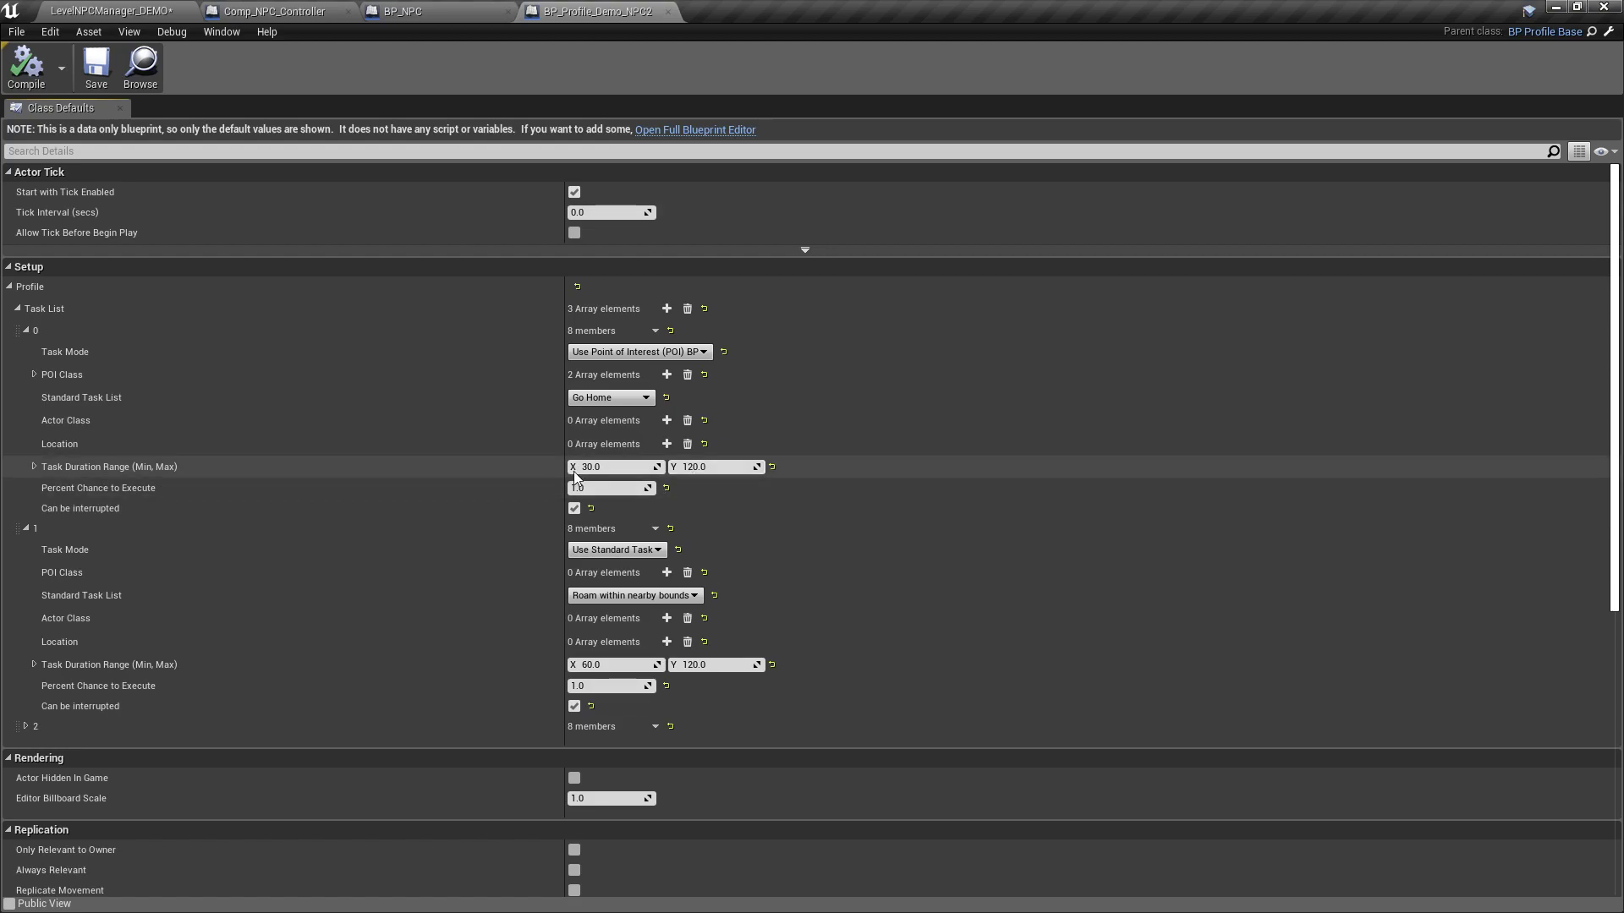
- Return to the demo level, look over the warehouse stations, and select BP_POI_Pizza above the pizza building
click(145, 10)
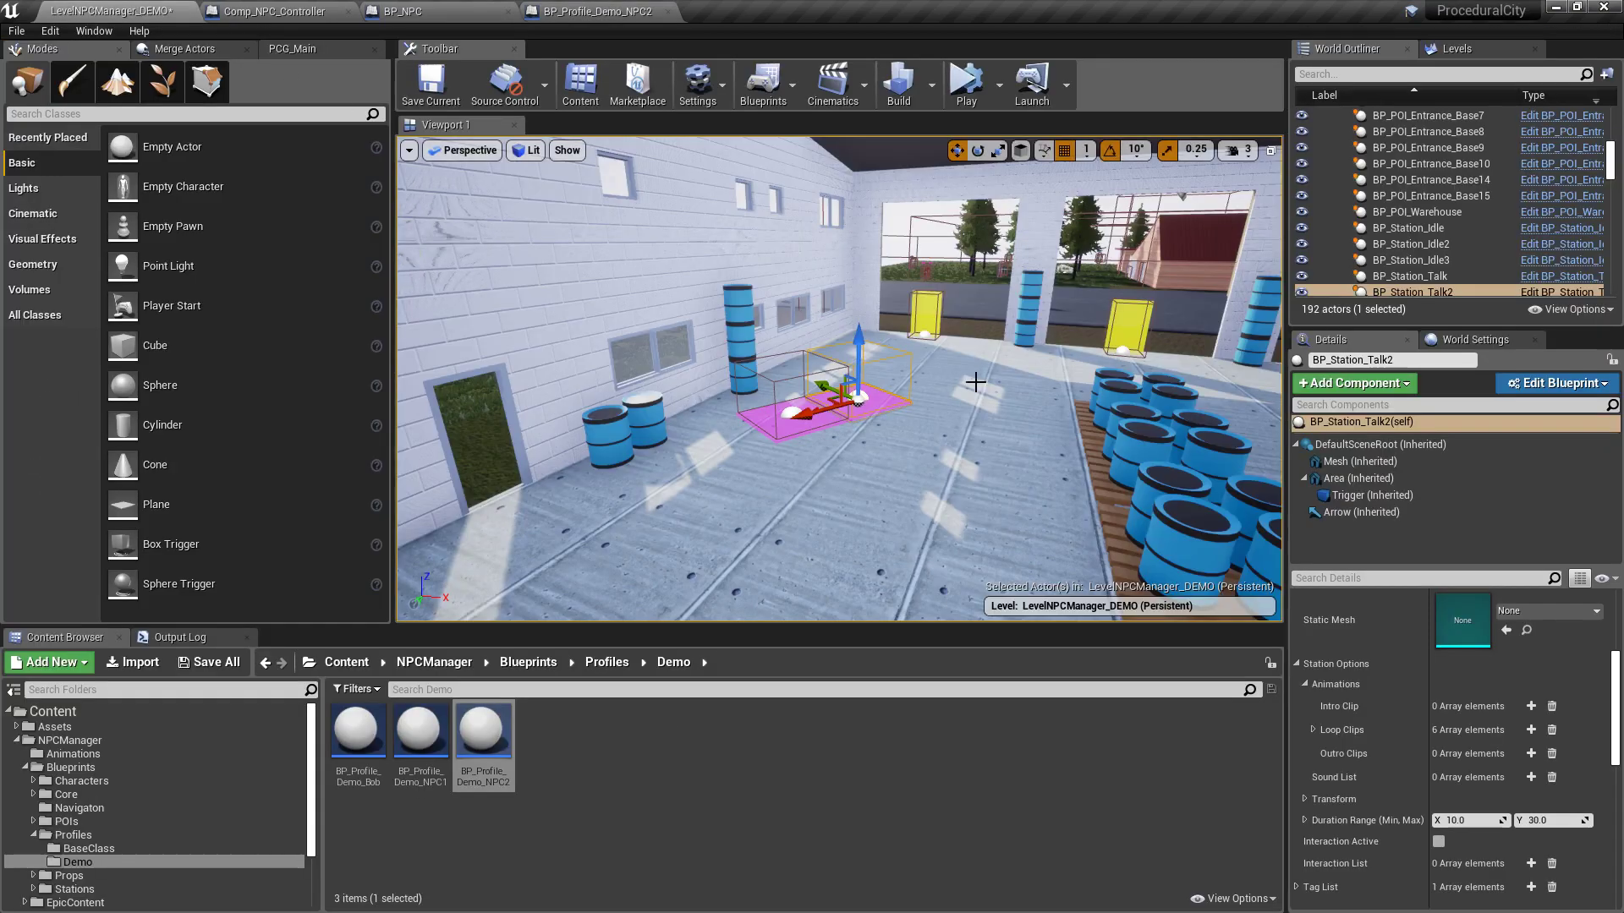
right_drag(978, 297, 1028, 342)
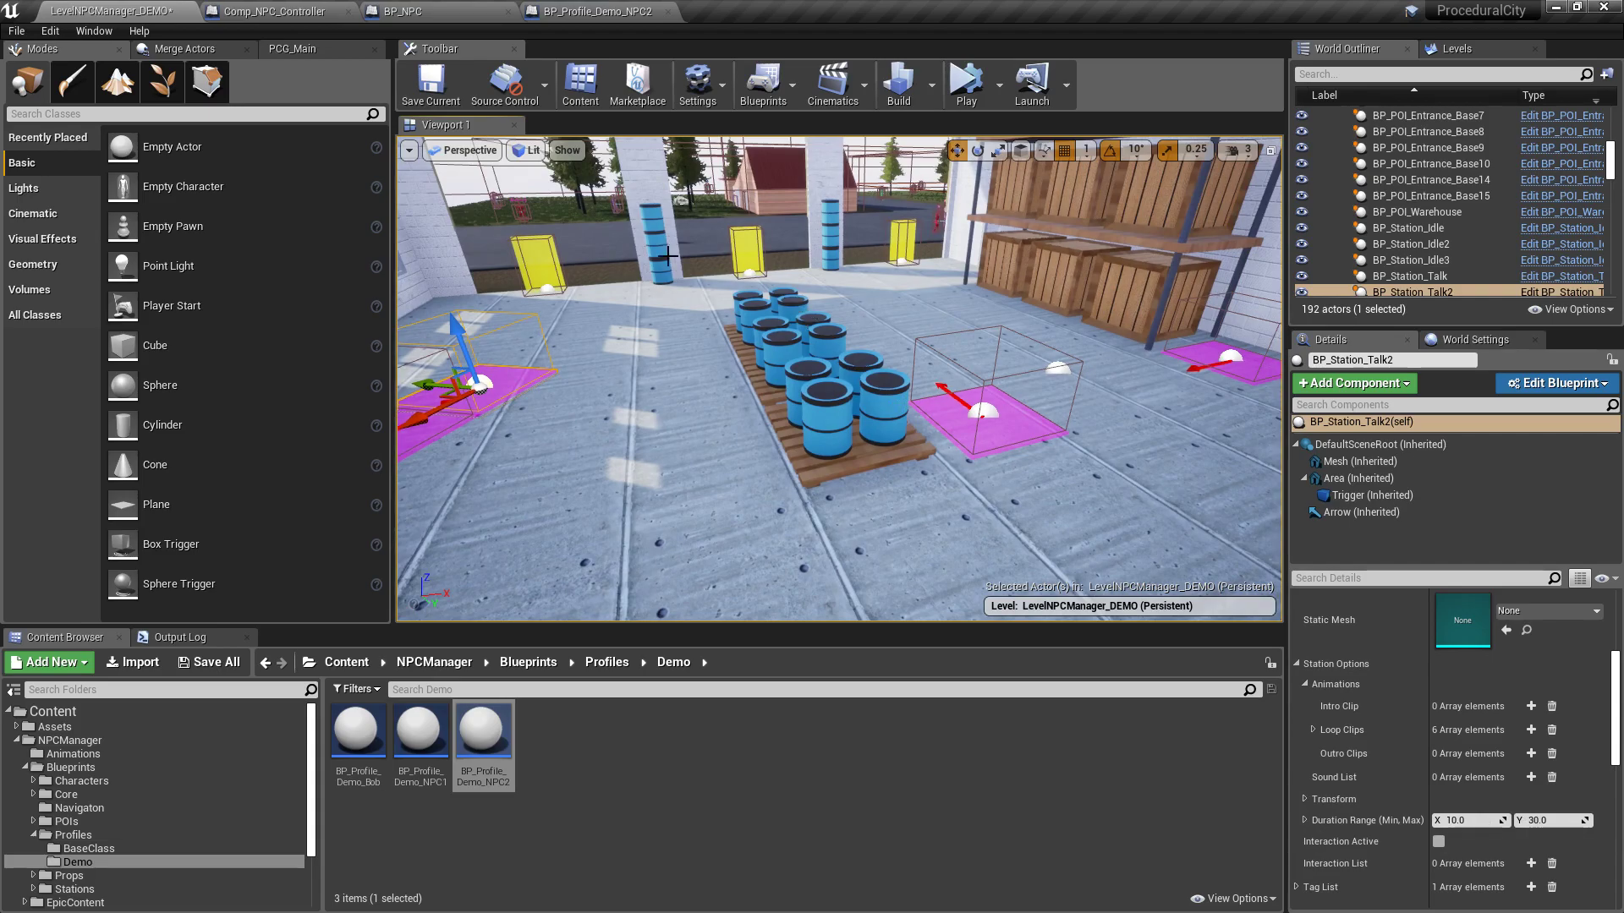
right_drag(867, 308, 1048, 241)
right_drag(832, 279, 833, 330)
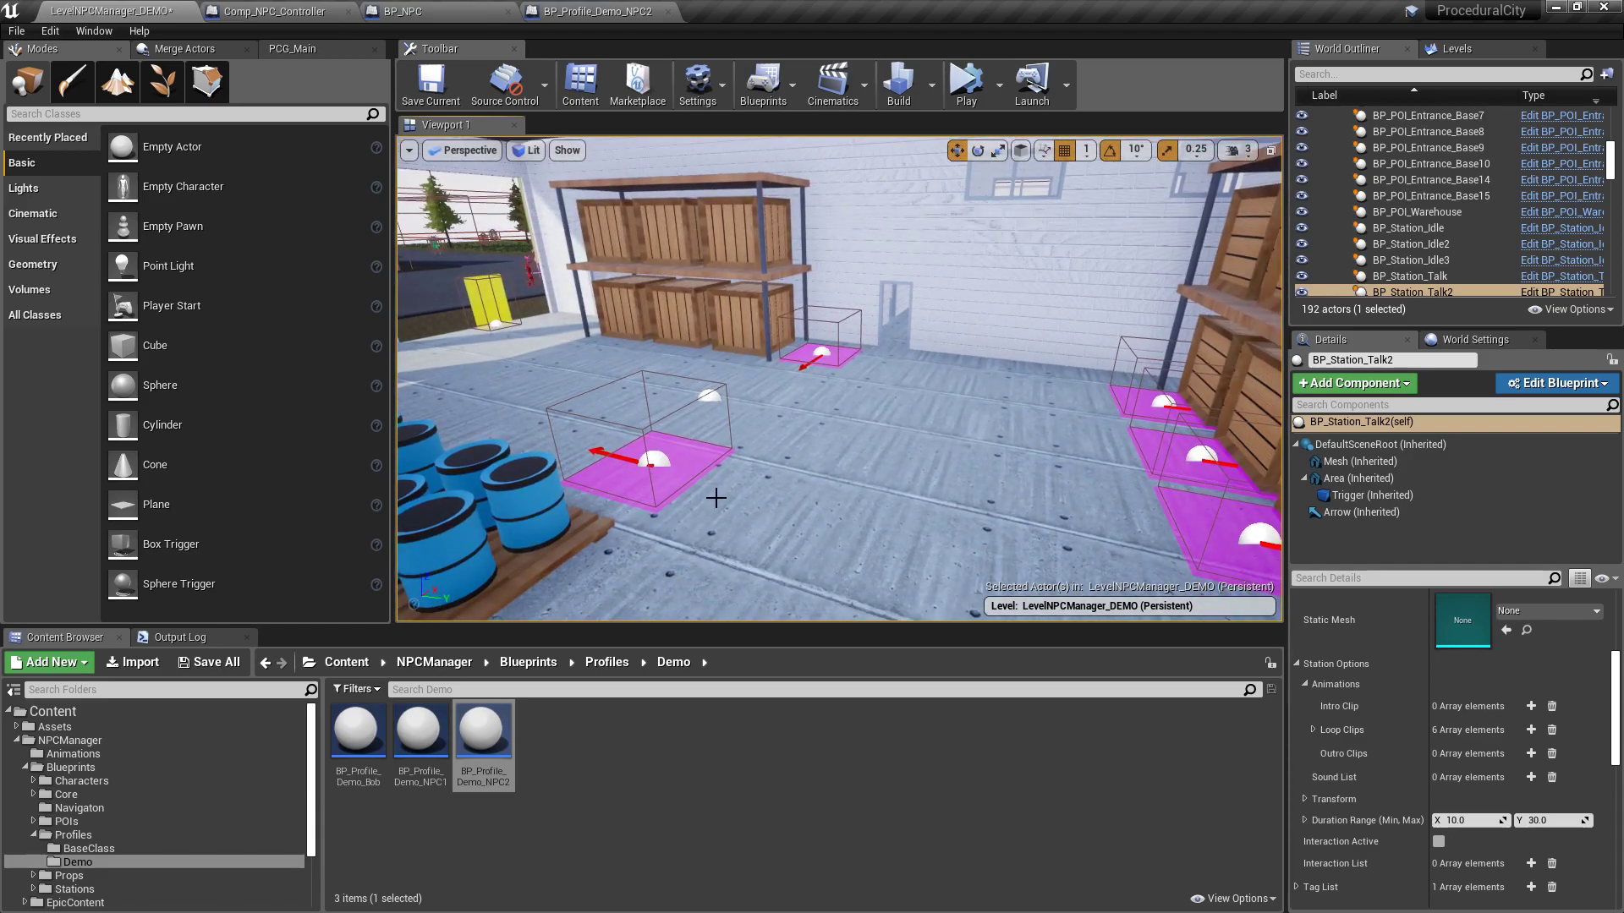
key(w)
right_drag(494, 317, 415, 339)
key(e)
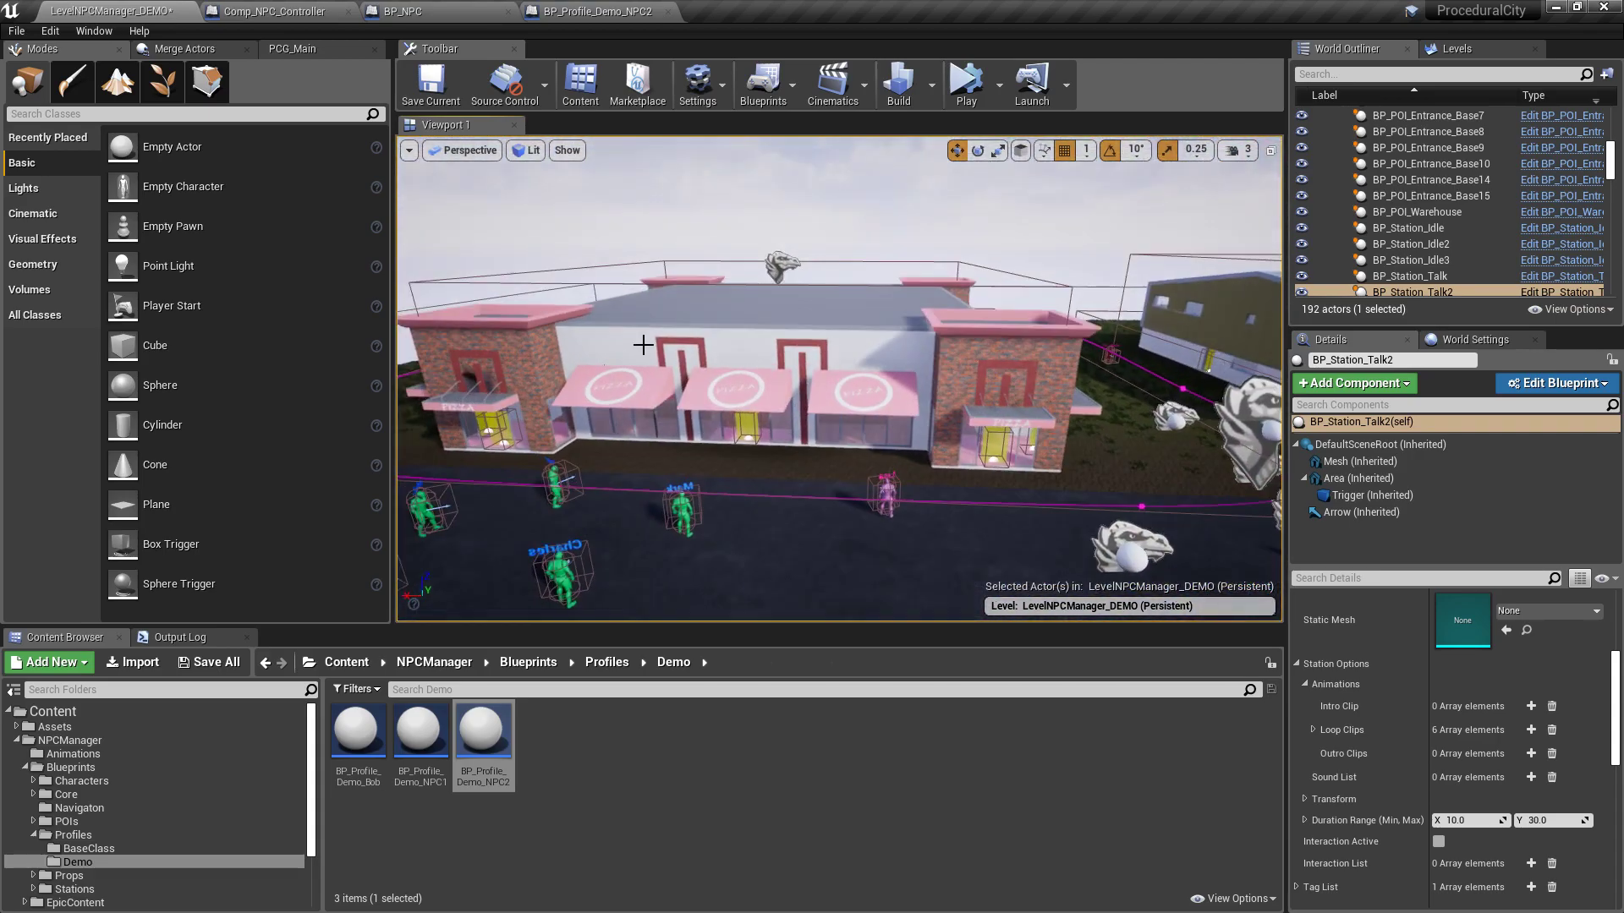
click(788, 258)
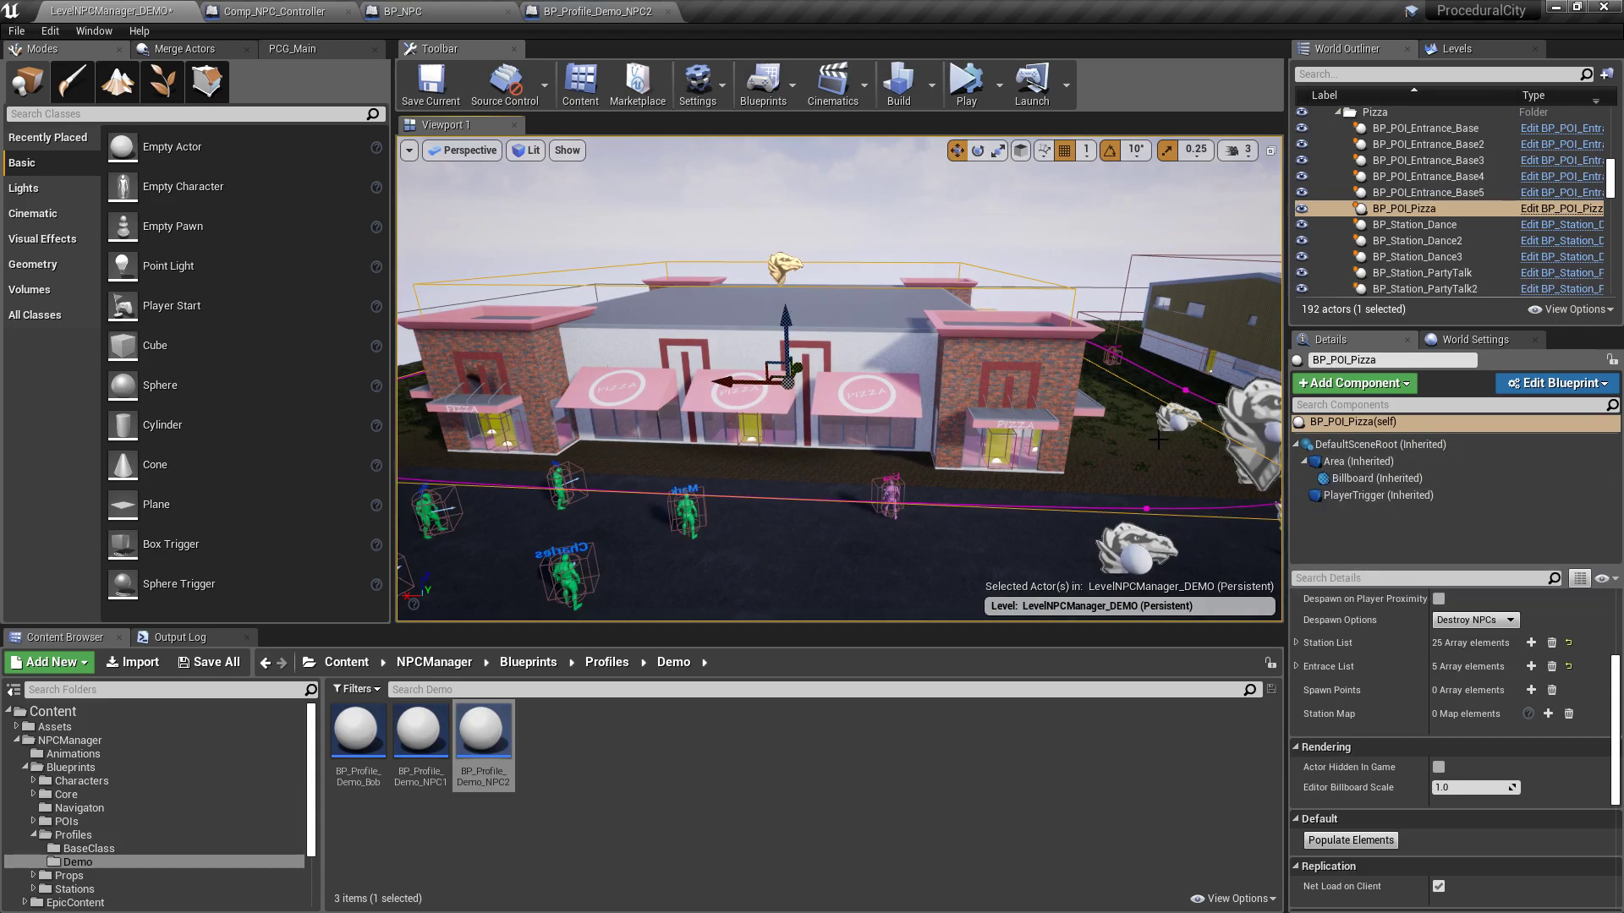
- Select the Comp_NPC_Controller of BP_NPC_Female12 on the road and review its Profile Execution Mode options without changing the mode
right_drag(1206, 438, 1276, 439)
right_drag(849, 397, 848, 397)
click(807, 375)
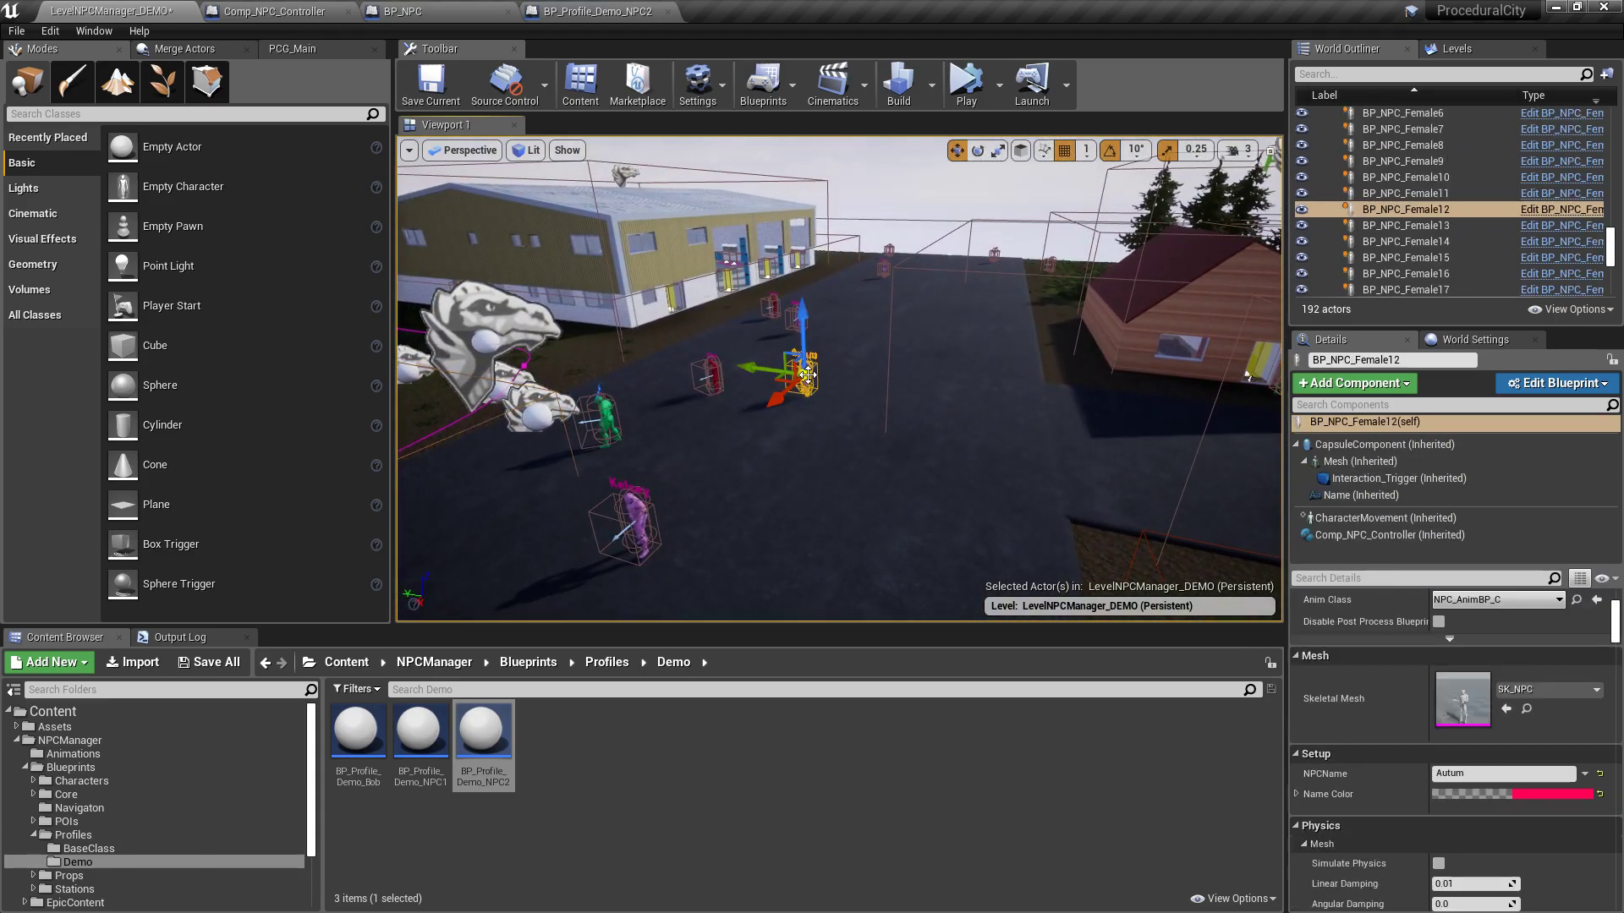
click(1321, 536)
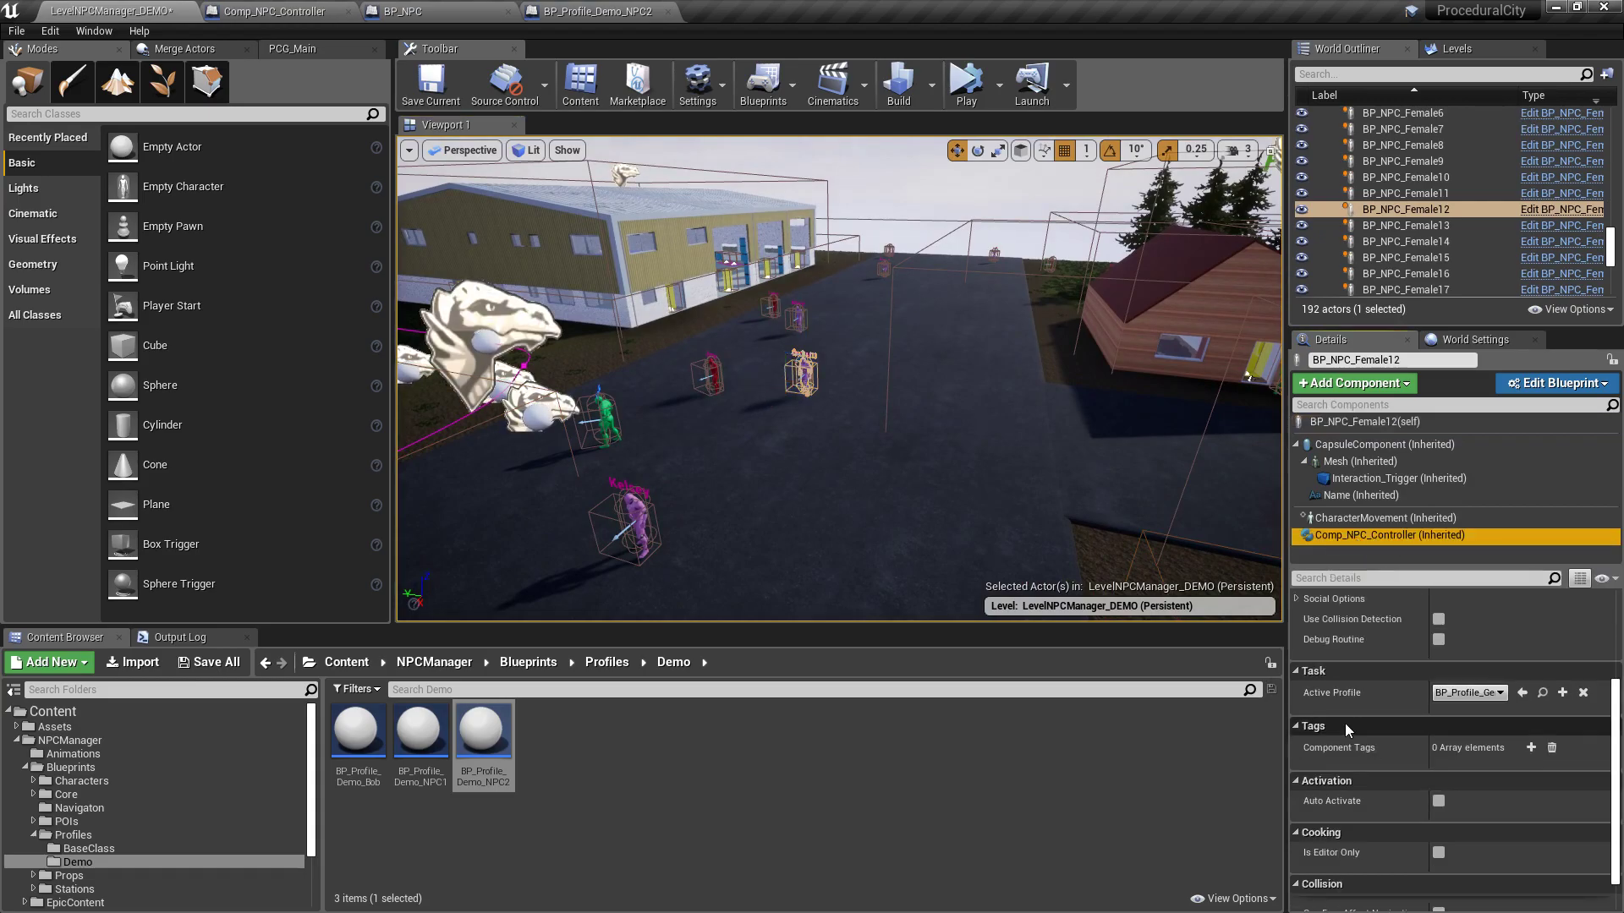
scroll(1344, 729, up, 5)
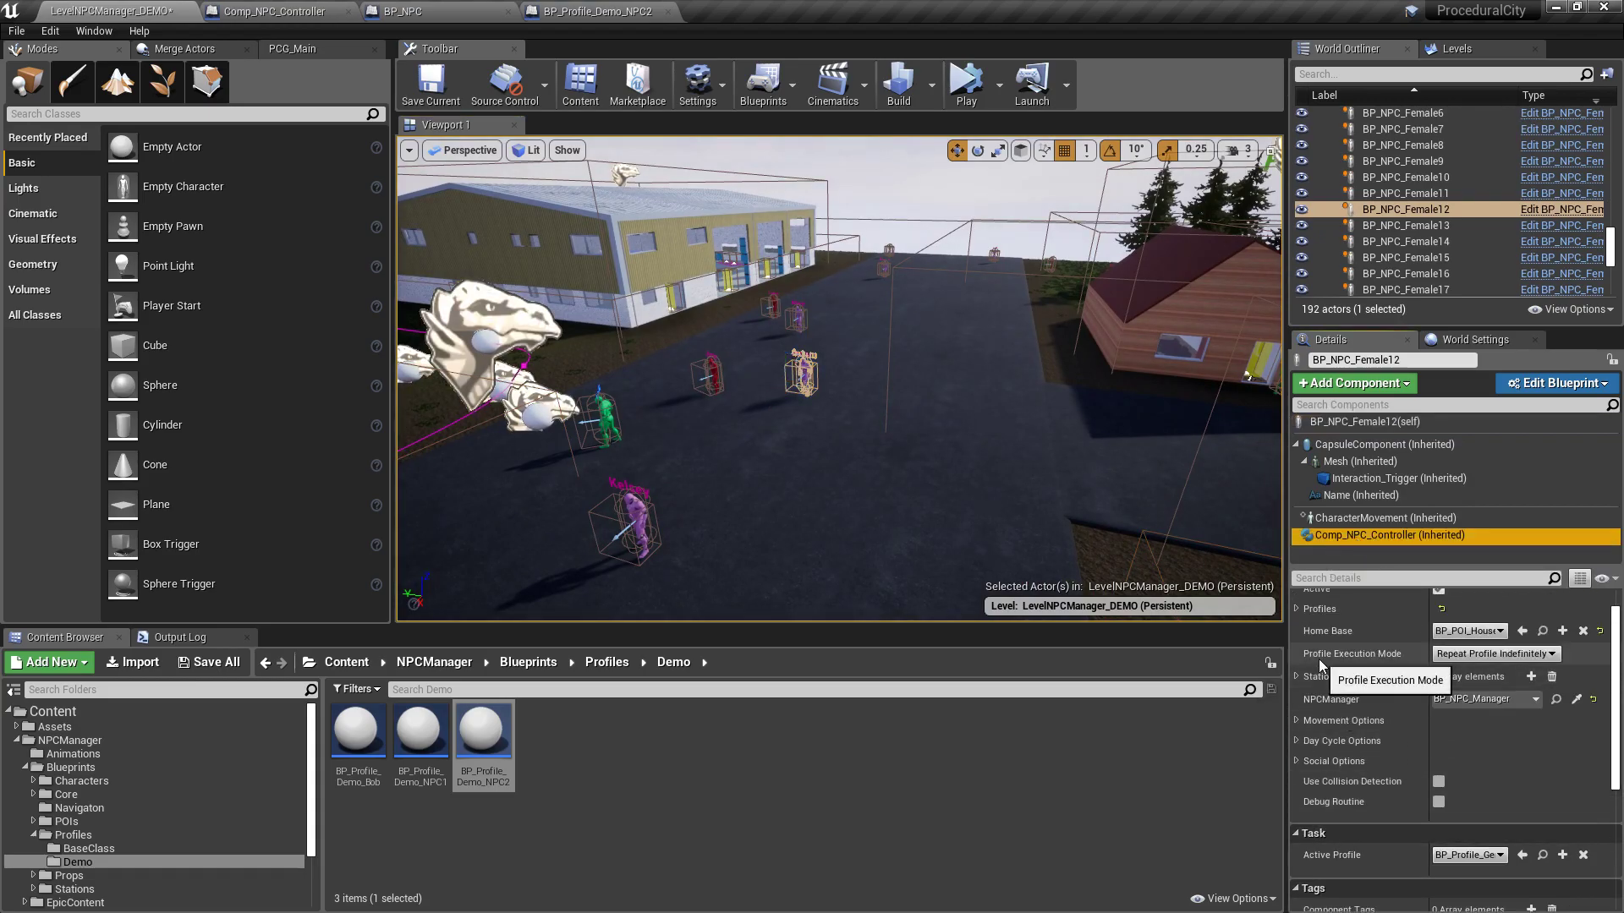
click(1532, 658)
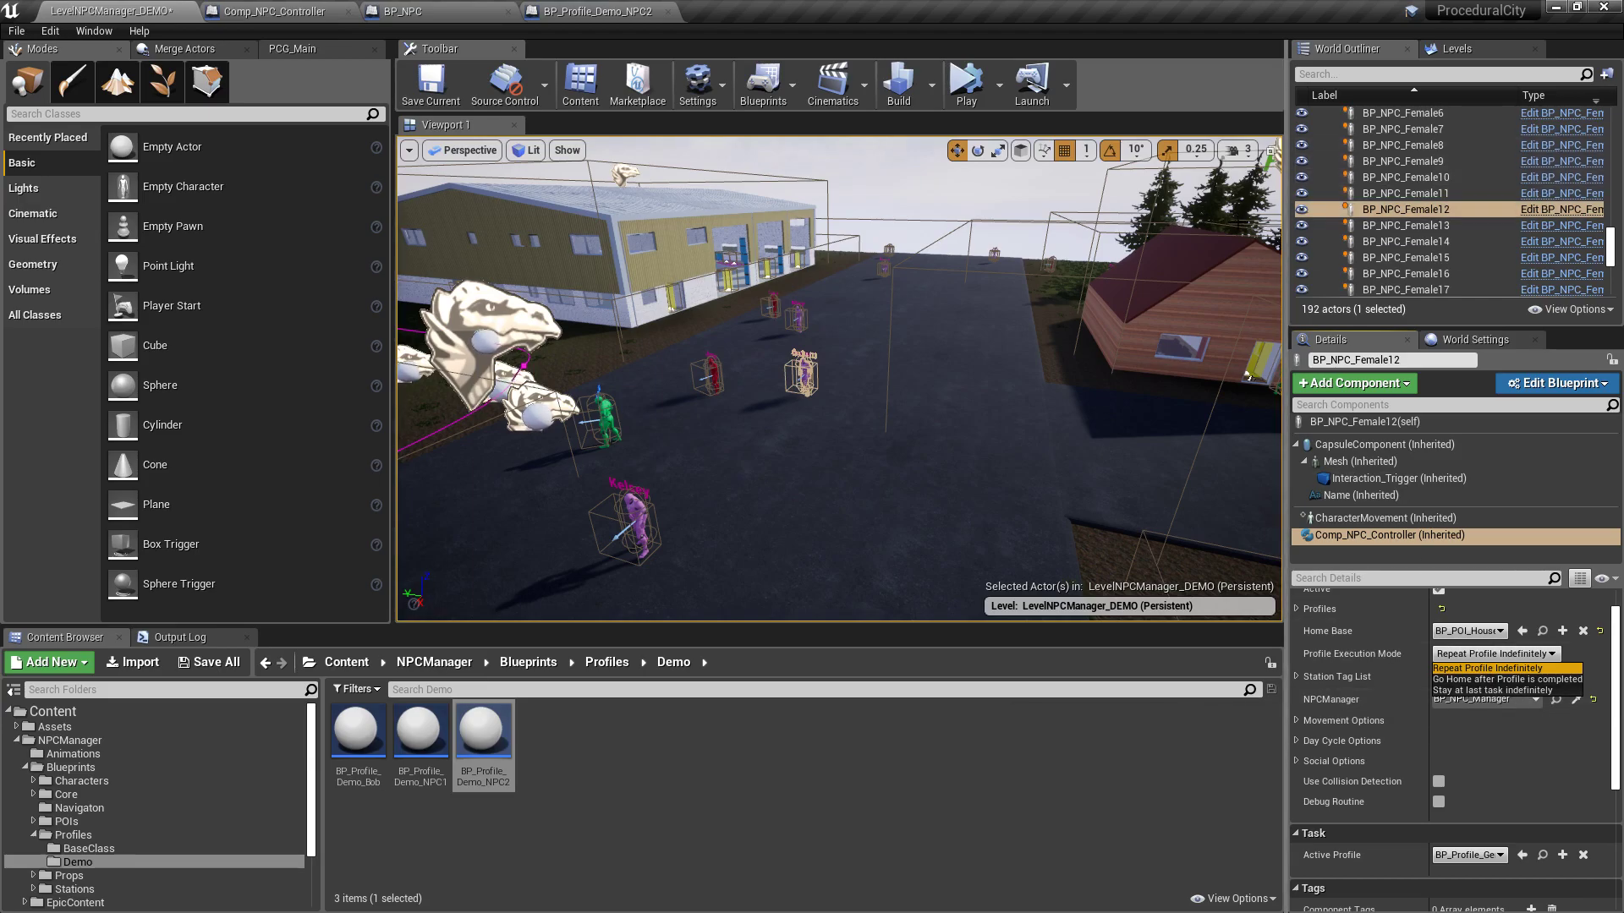
right_drag(1238, 331, 994, 306)
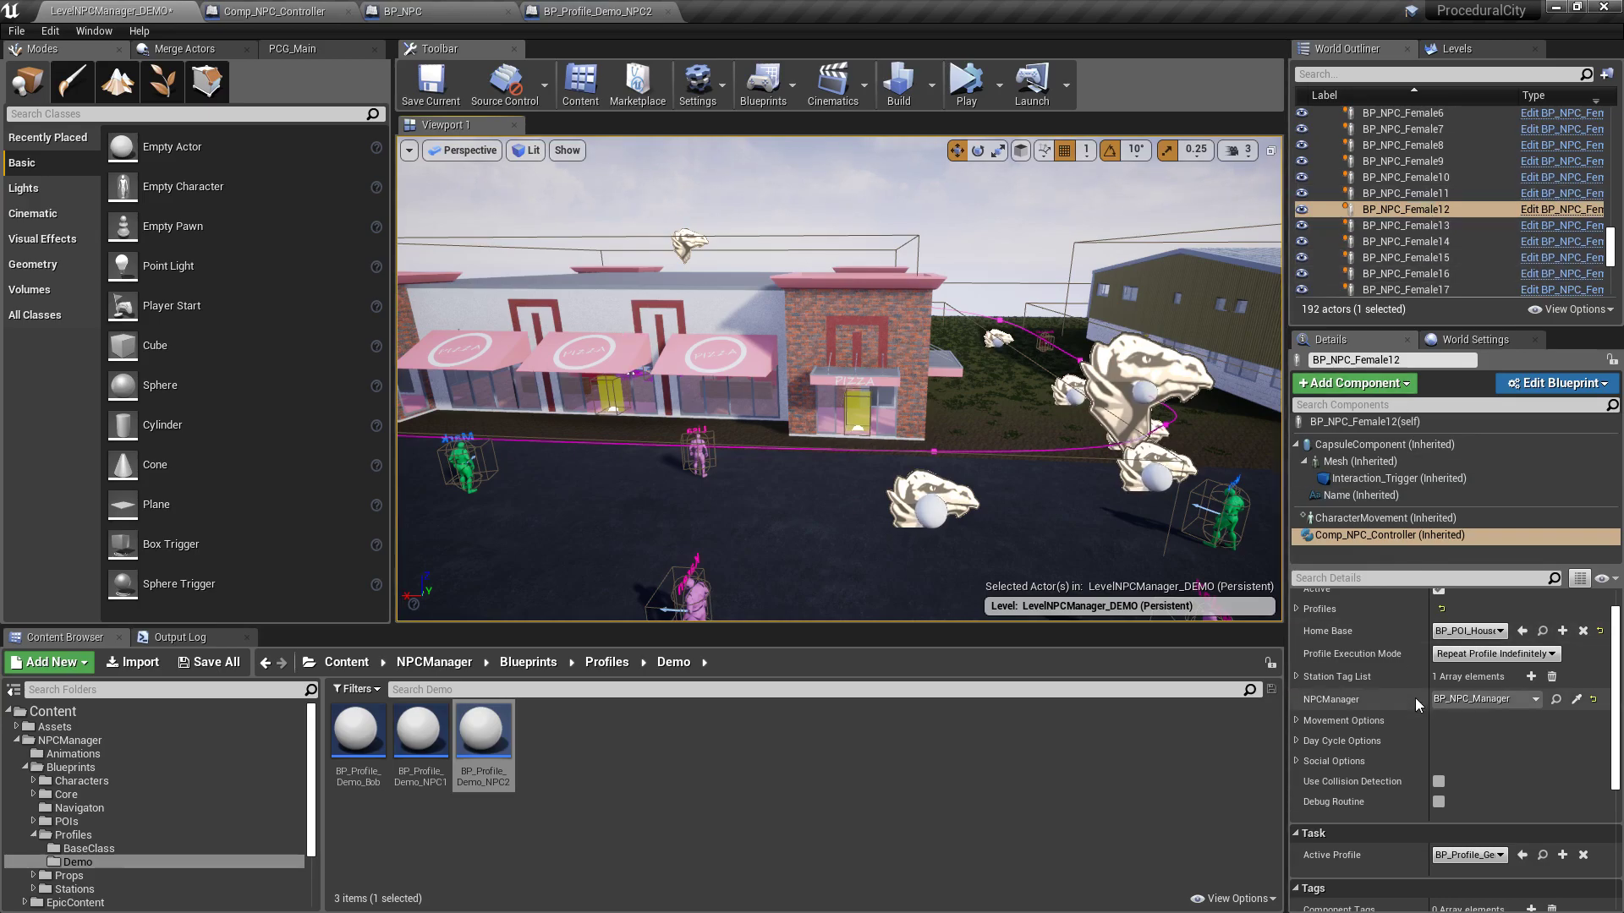
- Select BP_Station_Talk2 in the warehouse, collapse its Station Options, and expand its Tag List to read the tag
right_drag(1100, 491, 1184, 508)
key(w)
right_drag(842, 507, 842, 550)
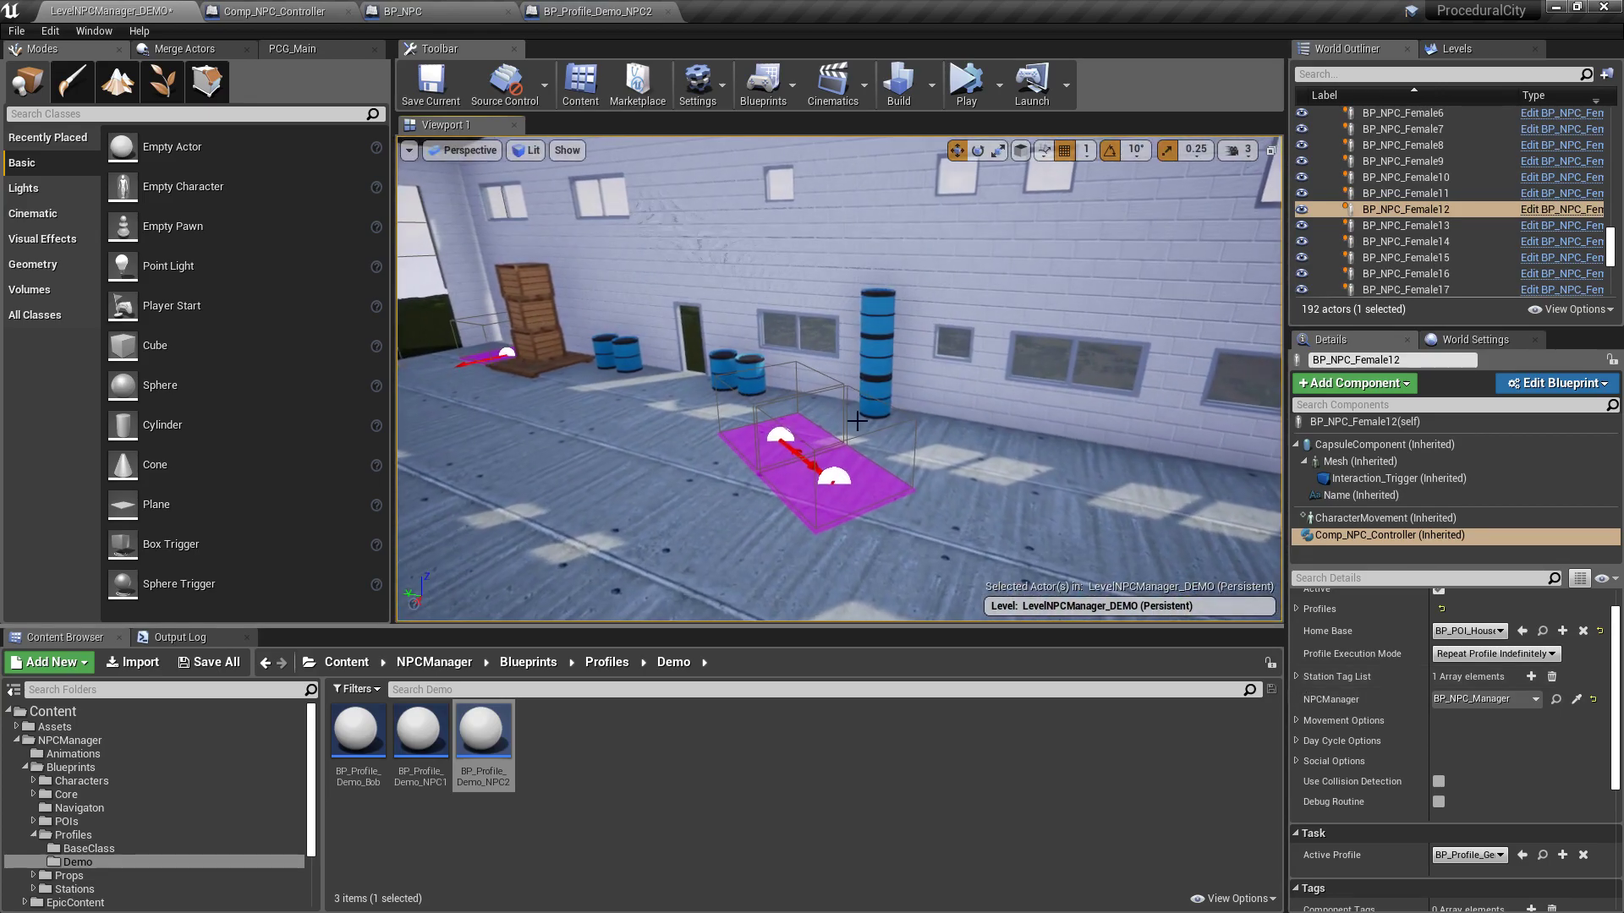
click(836, 473)
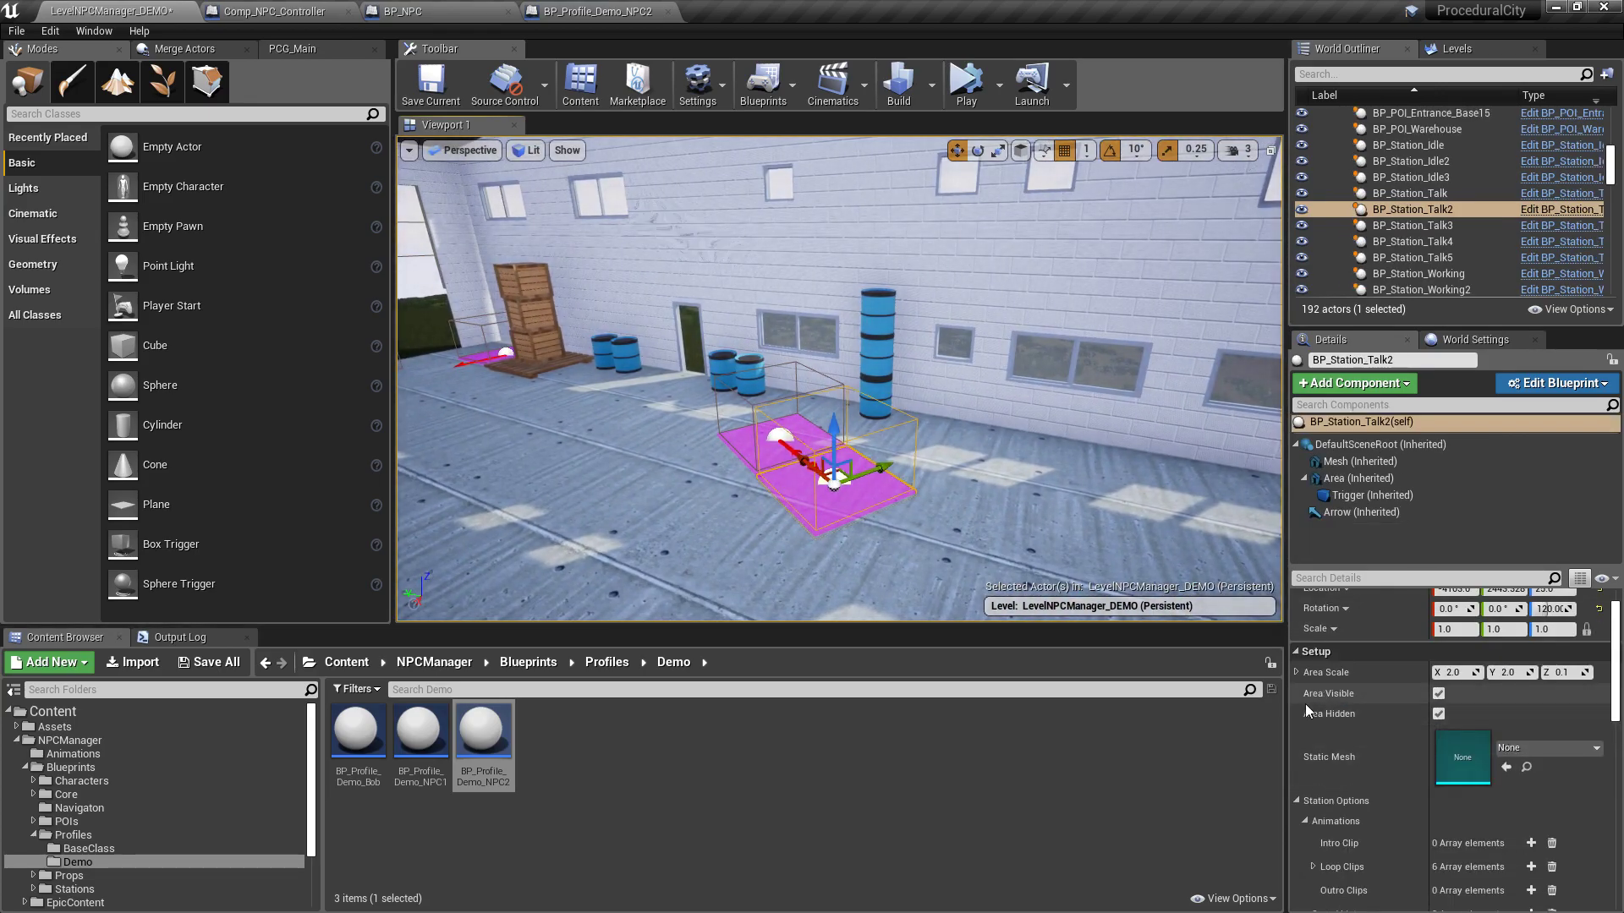
click(1301, 801)
click(1298, 868)
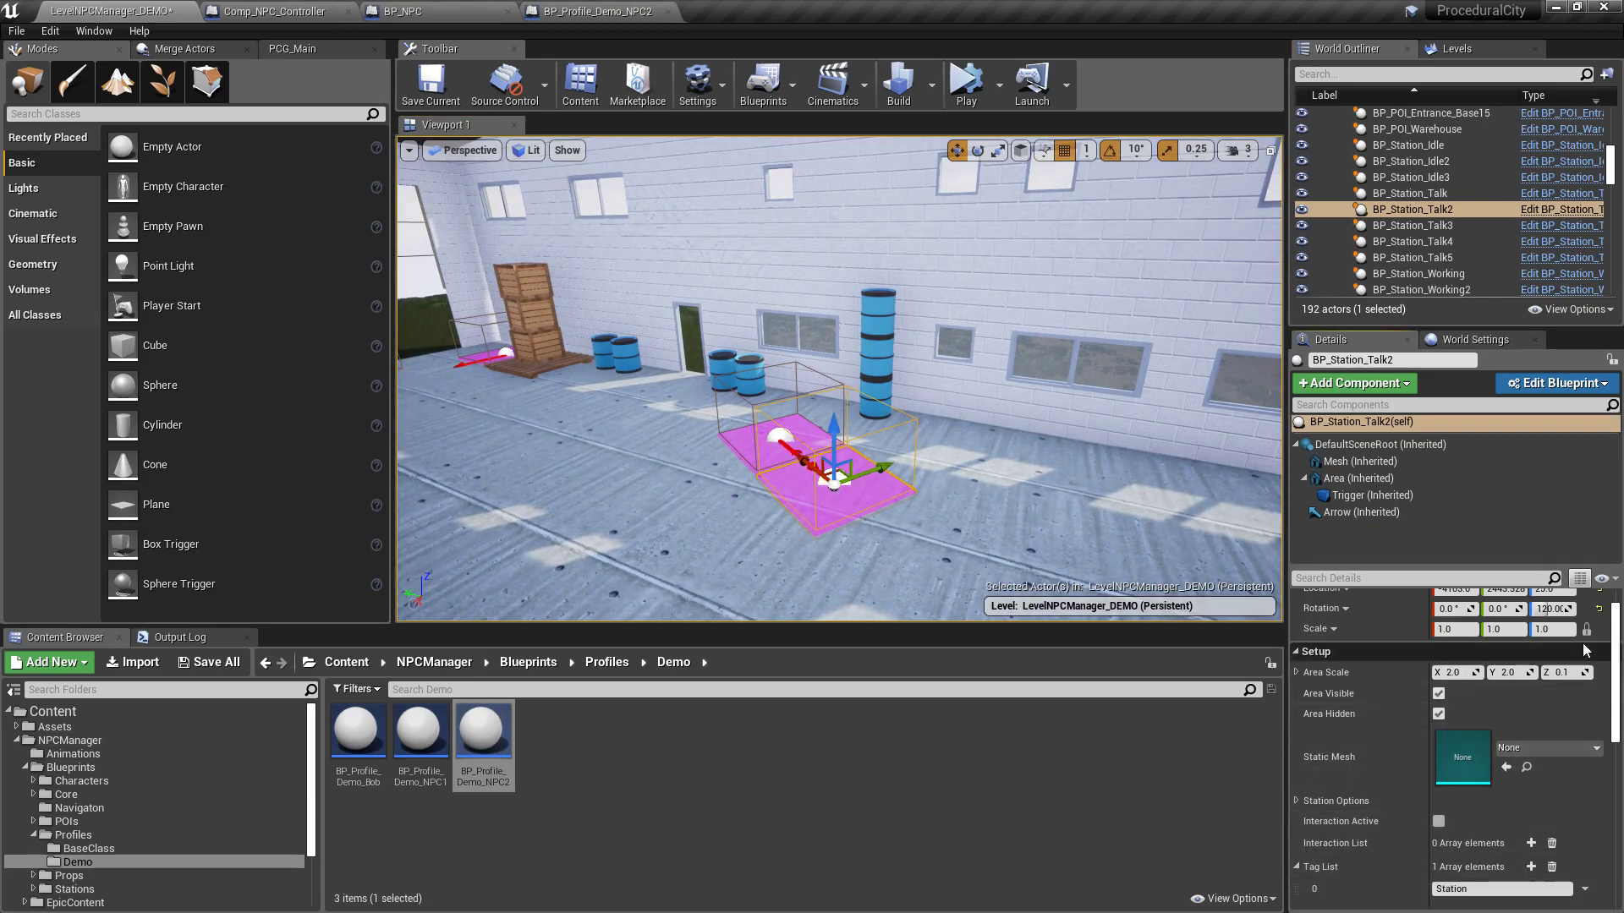
scroll(1514, 722, down, 3)
- Select the Comp_NPC_Controller of BP_NPC_Female2 outside the warehouse and expand its Station Tag List
right_drag(979, 399, 978, 401)
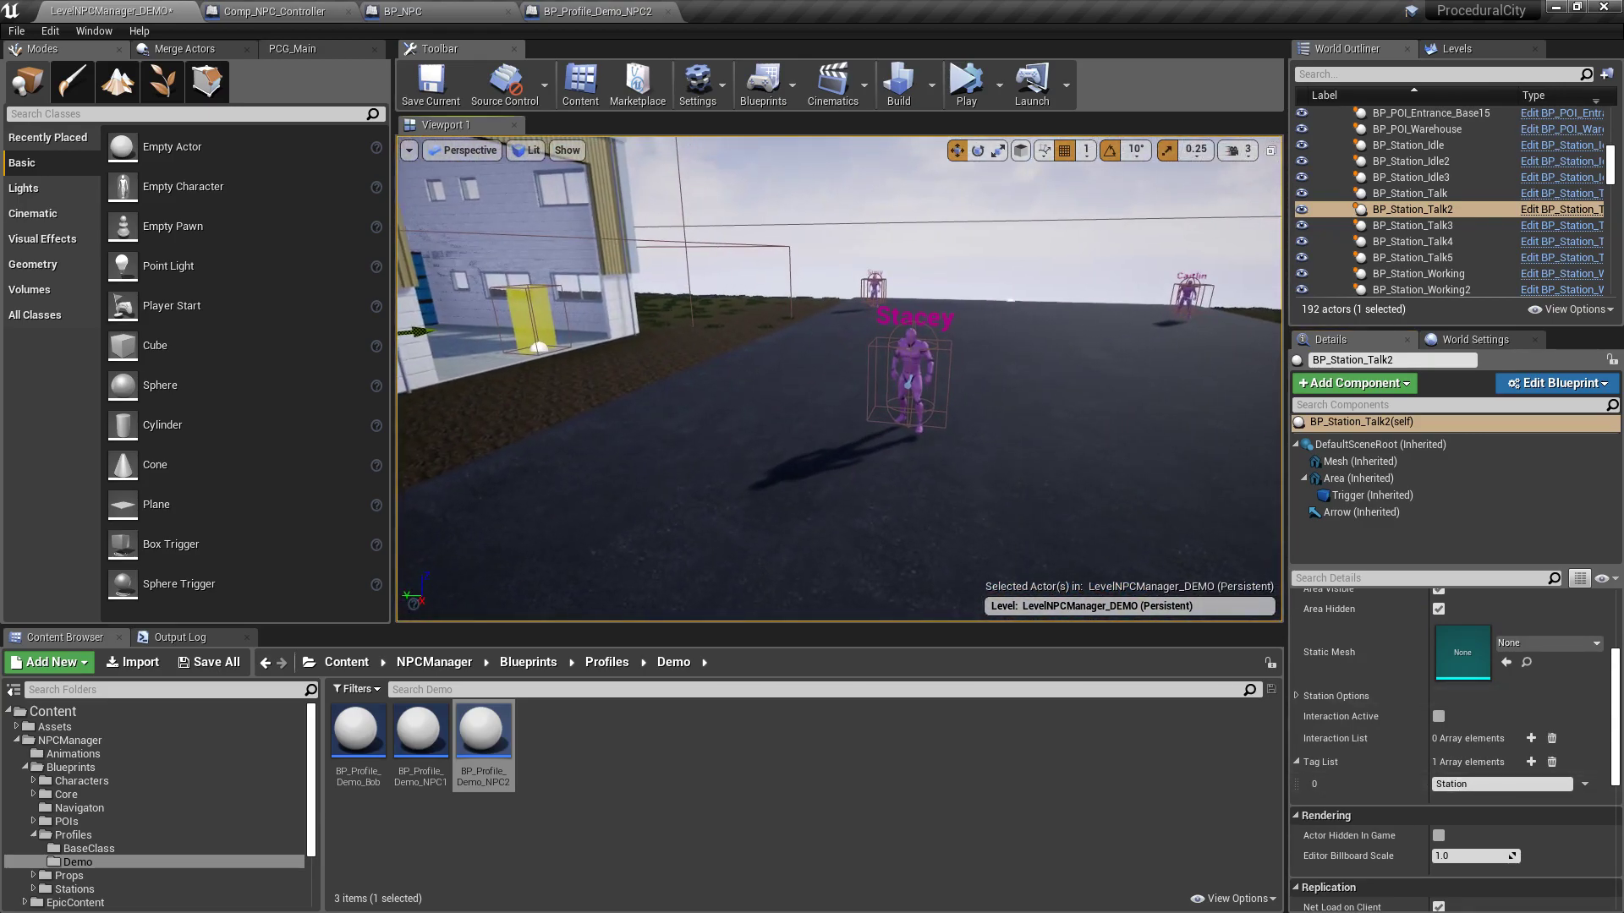
click(911, 376)
click(1363, 536)
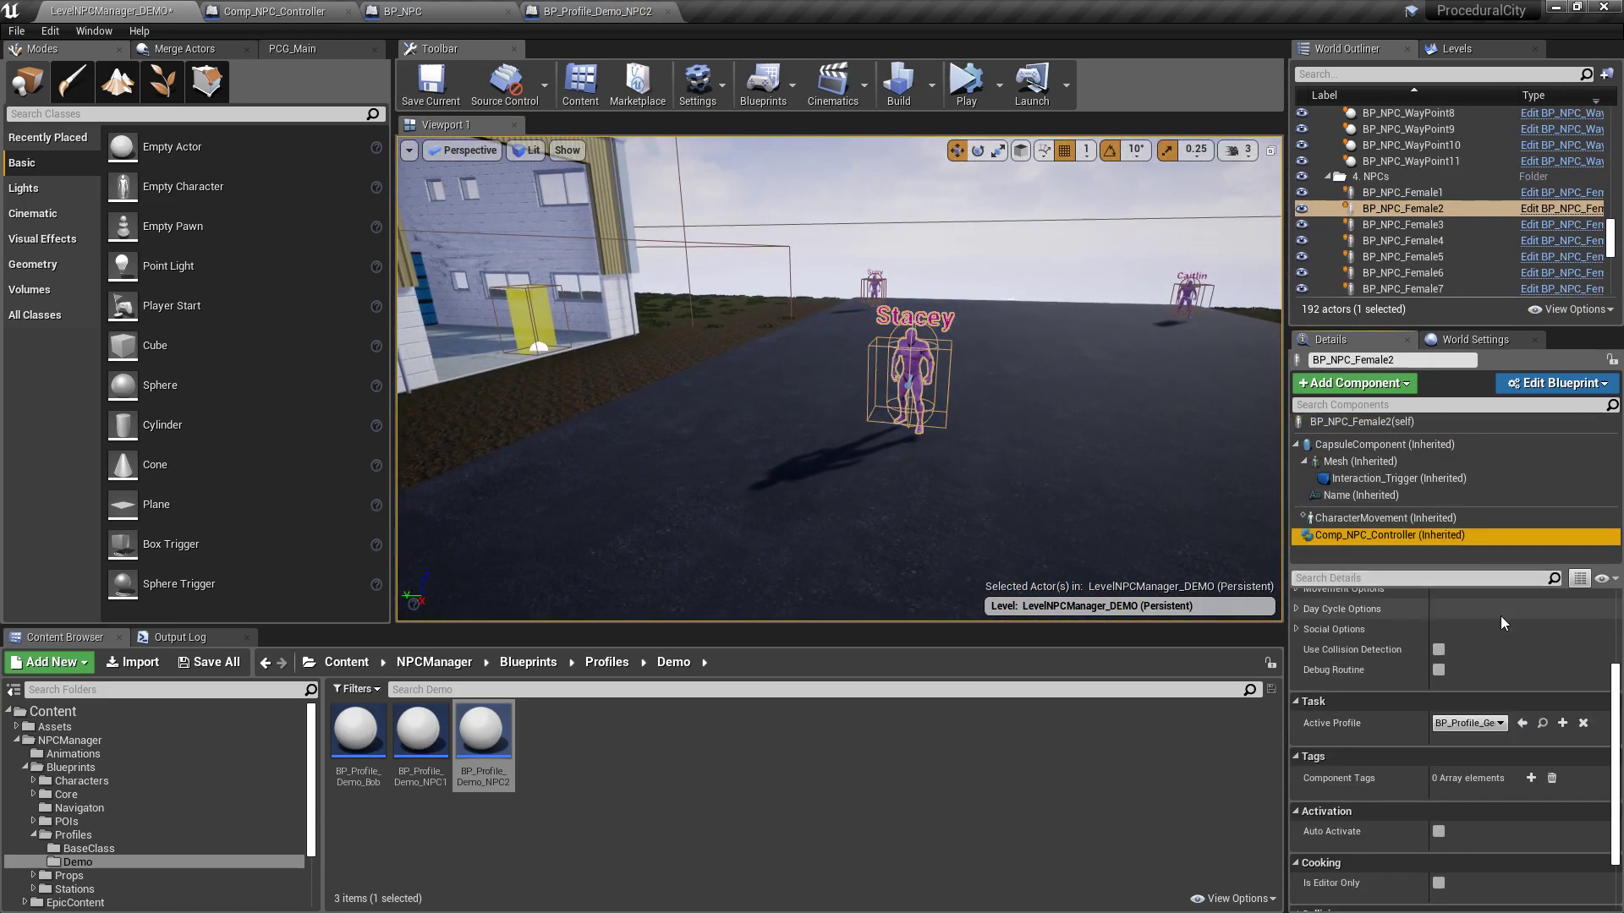
scroll(1309, 662, up, 1)
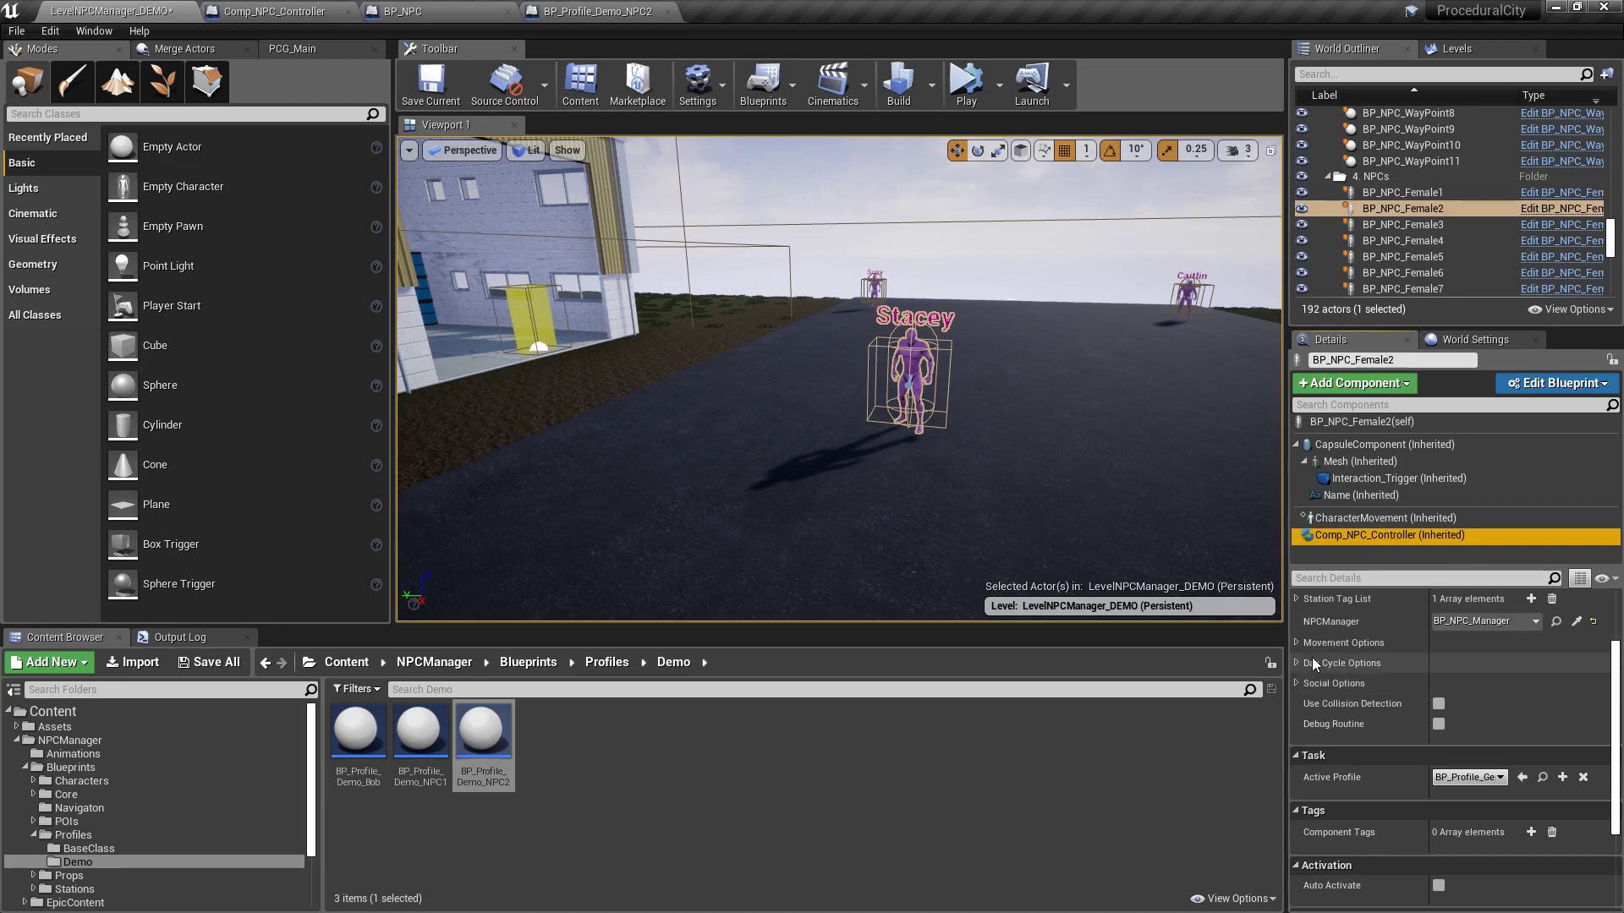
scroll(1408, 602, up, 1)
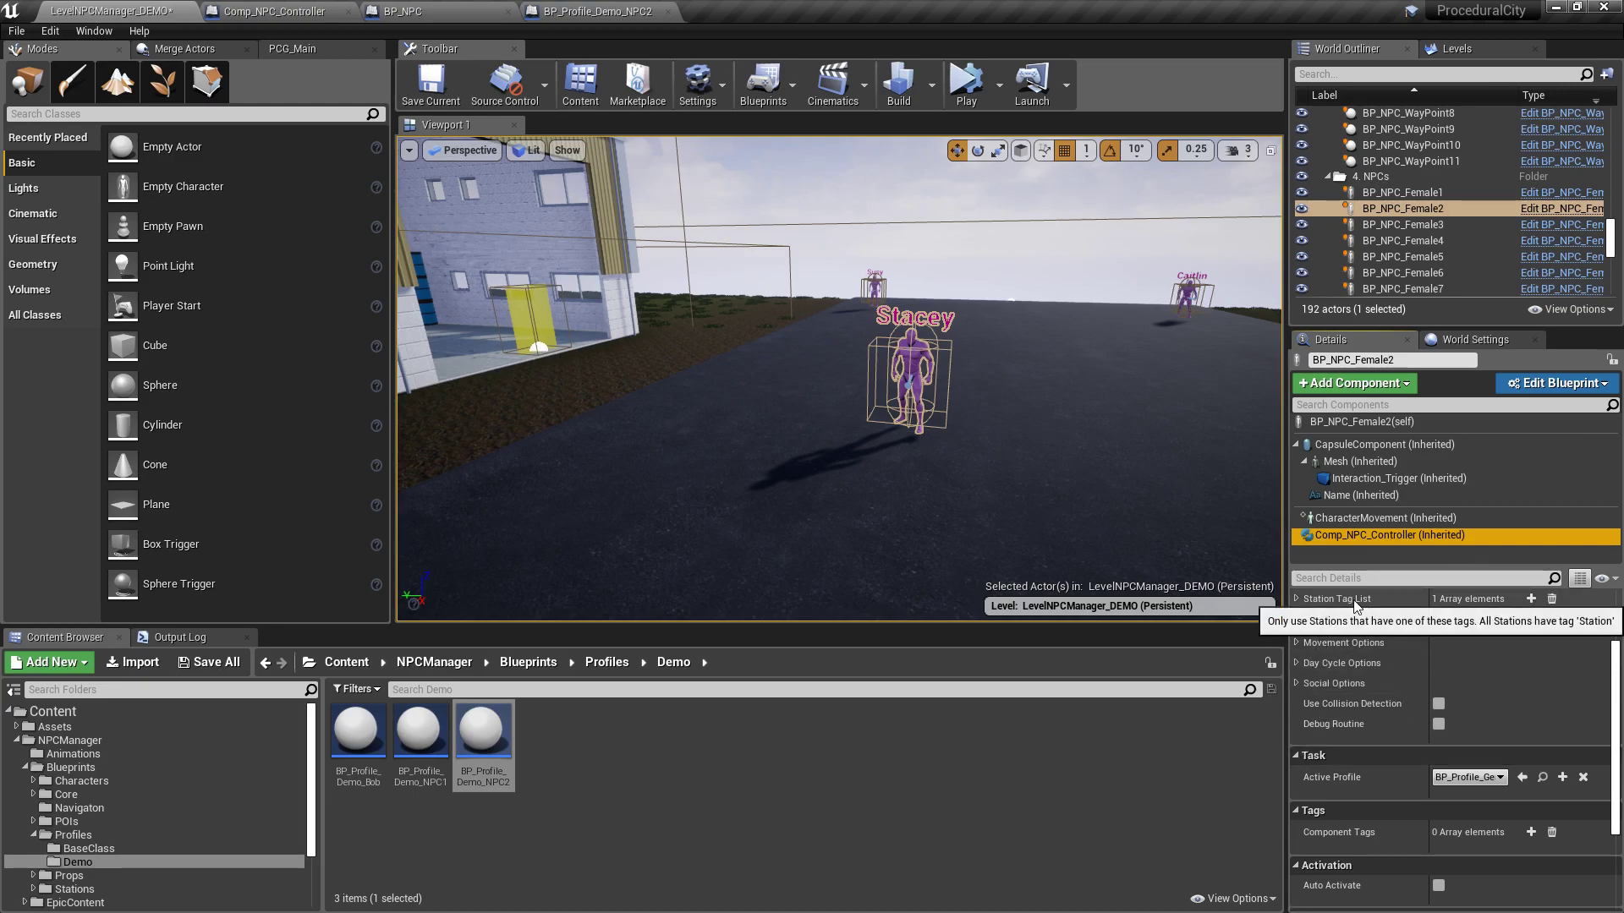
click(1296, 599)
- Examine the warehouse's yellow entrances and the magenta stations spread across its floor, and return to BP_NPC_Female2
right_drag(1061, 310, 879, 311)
key(s)
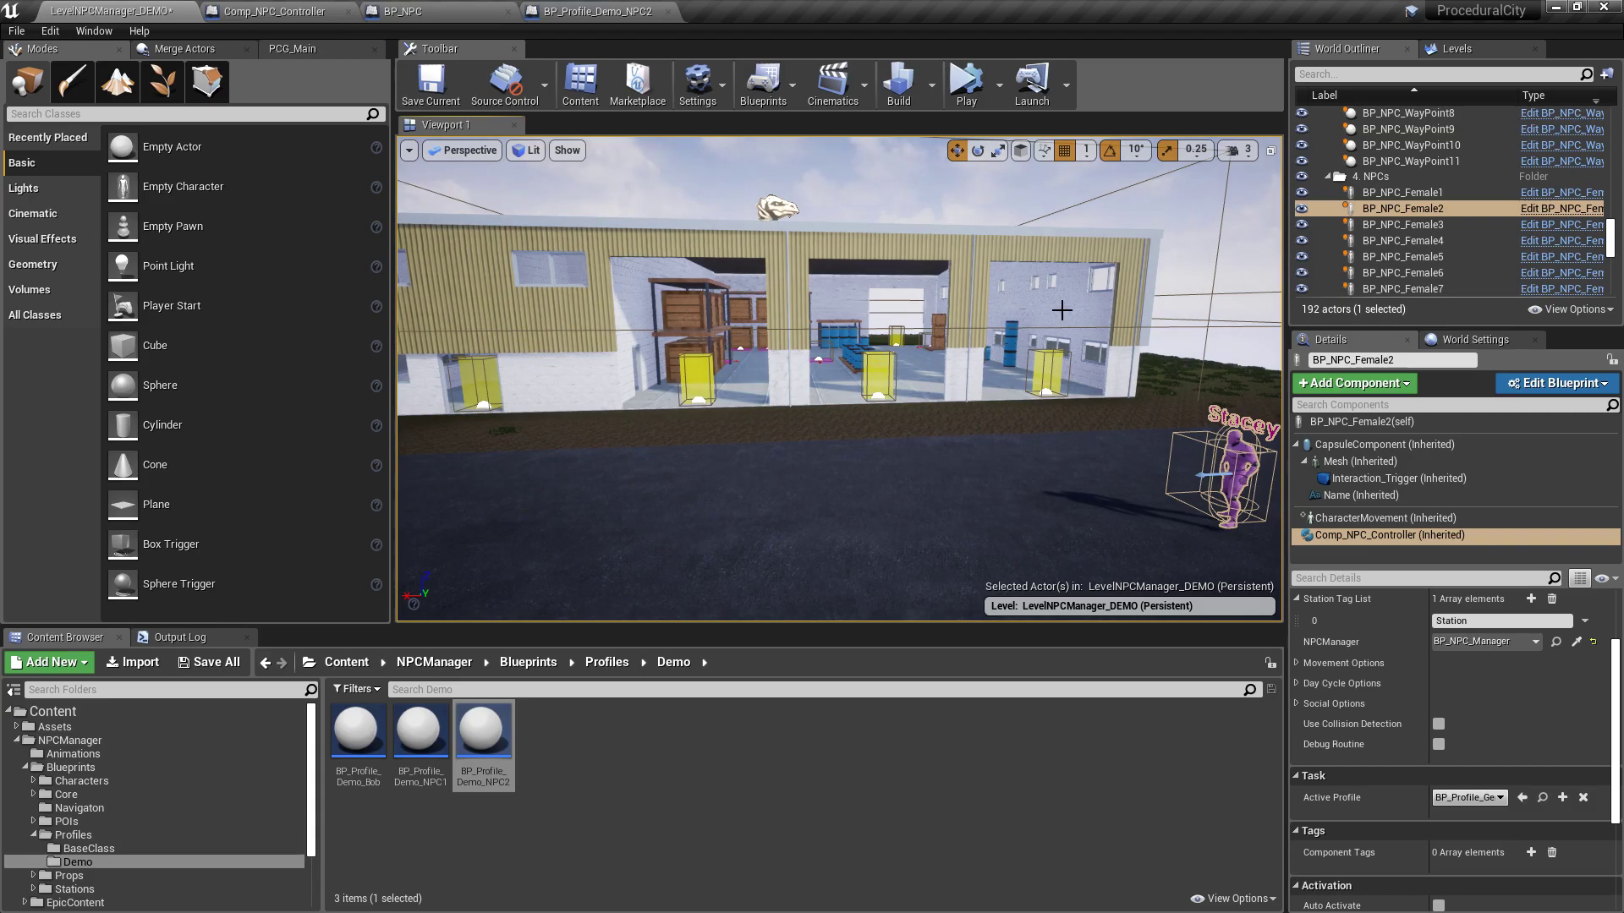
key(w)
right_drag(1216, 420, 1207, 408)
right_drag(657, 414, 652, 520)
key(w)
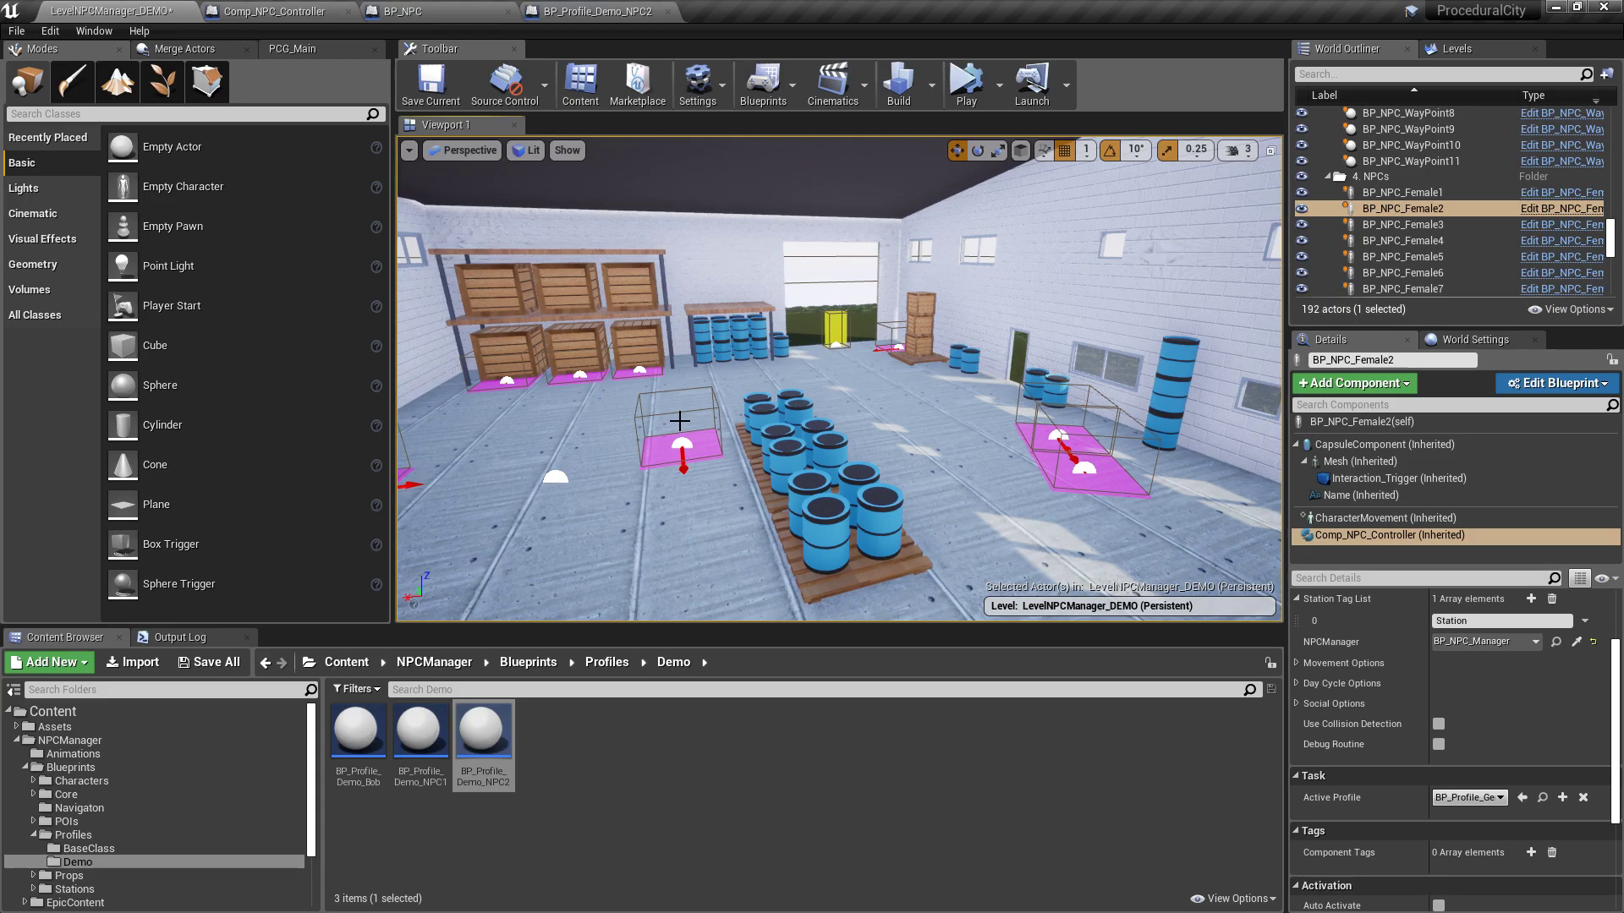
right_drag(924, 300, 1251, 308)
right_drag(998, 305, 998, 305)
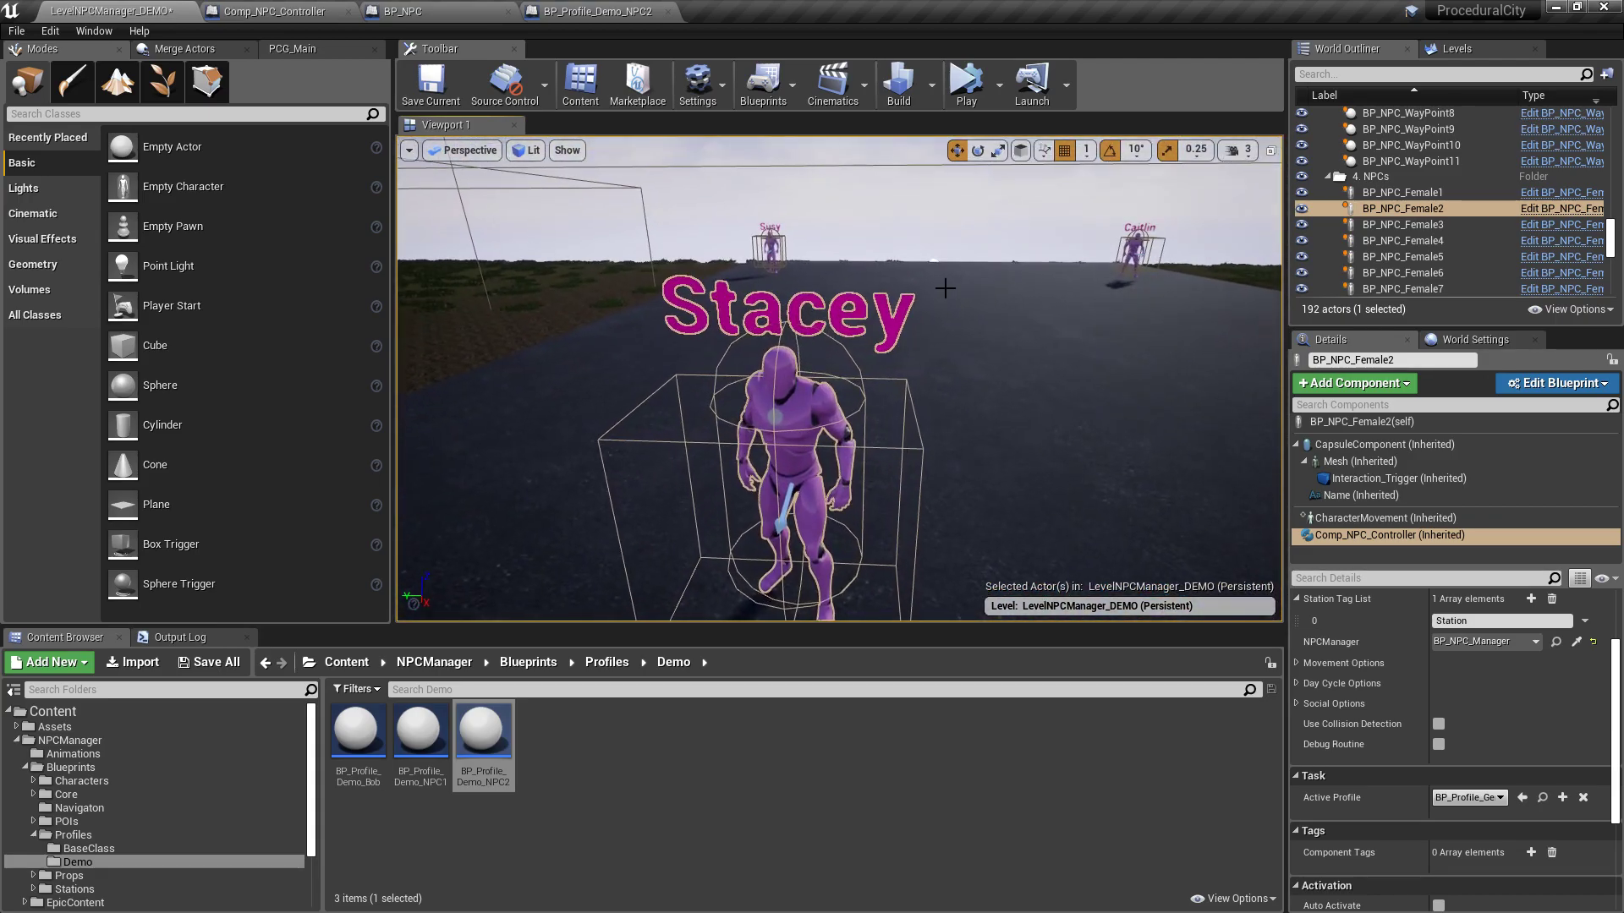
- Reselect the Comp_NPC_Controller of BP_NPC_Female2, check its Station Tag List entry, and view the warehouse from outside
click(810, 389)
click(1429, 535)
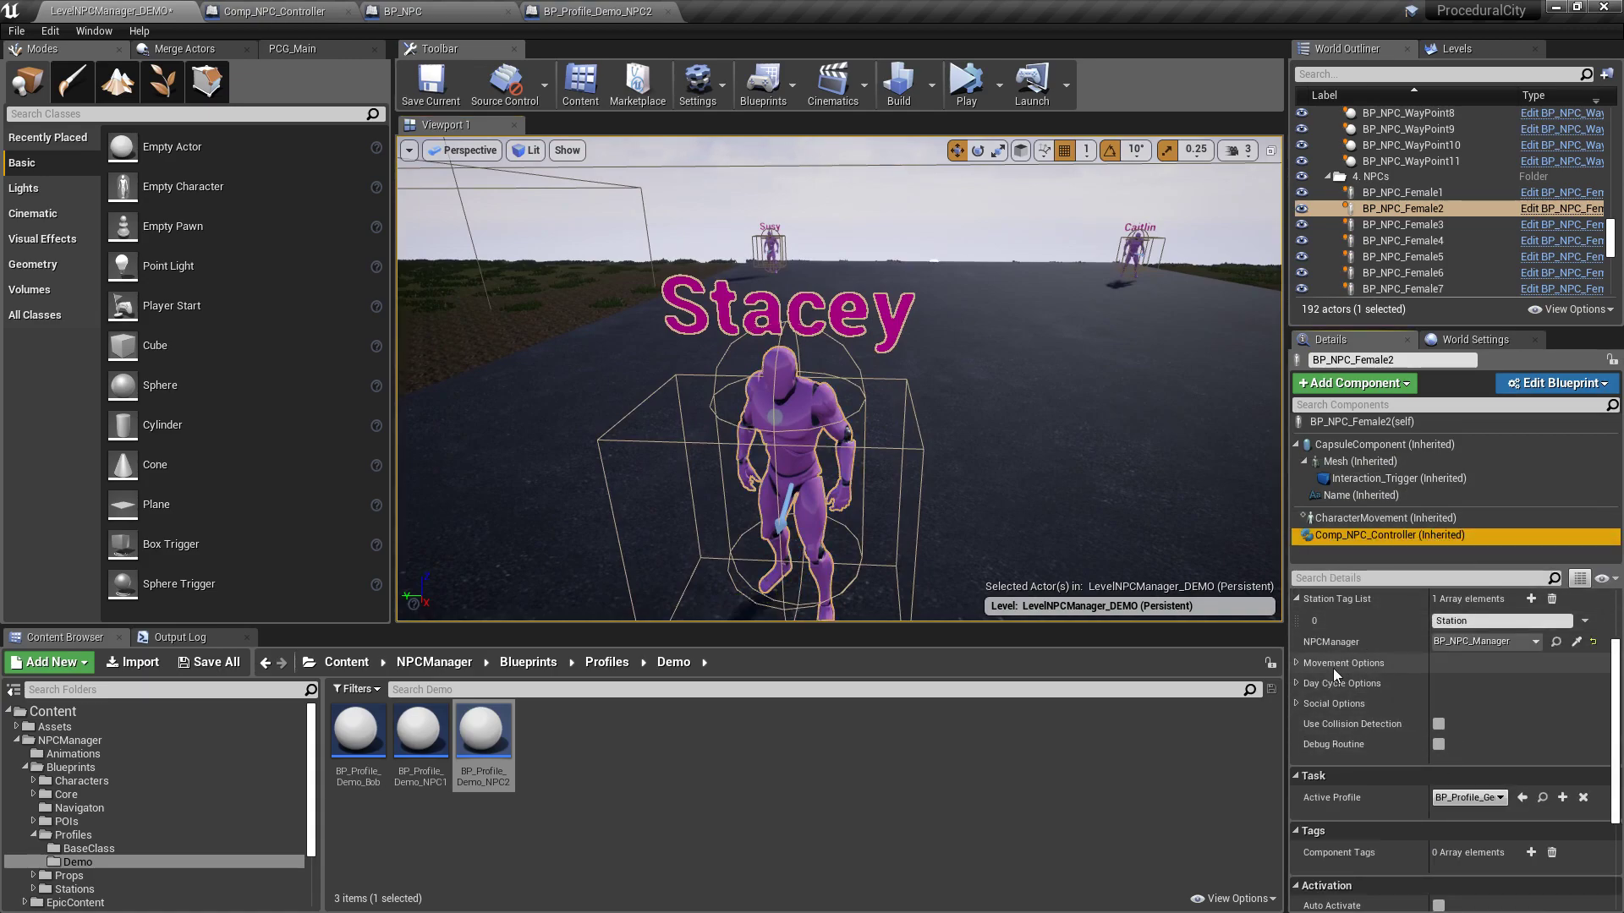
scroll(1336, 668, up, 2)
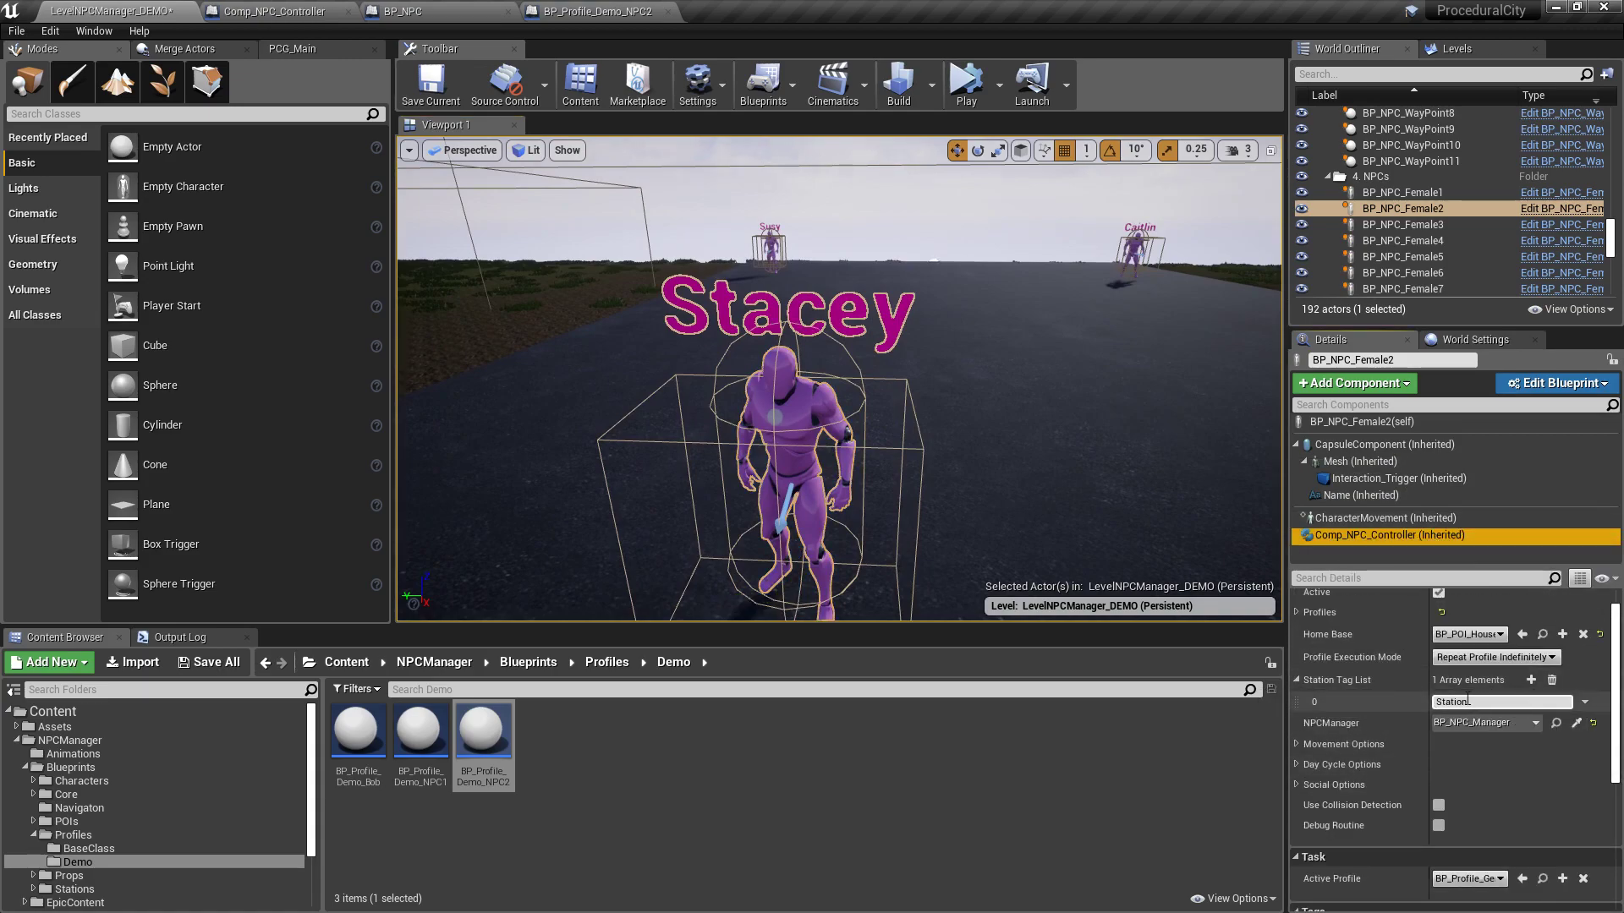
right_drag(994, 330, 994, 328)
right_drag(767, 348, 767, 347)
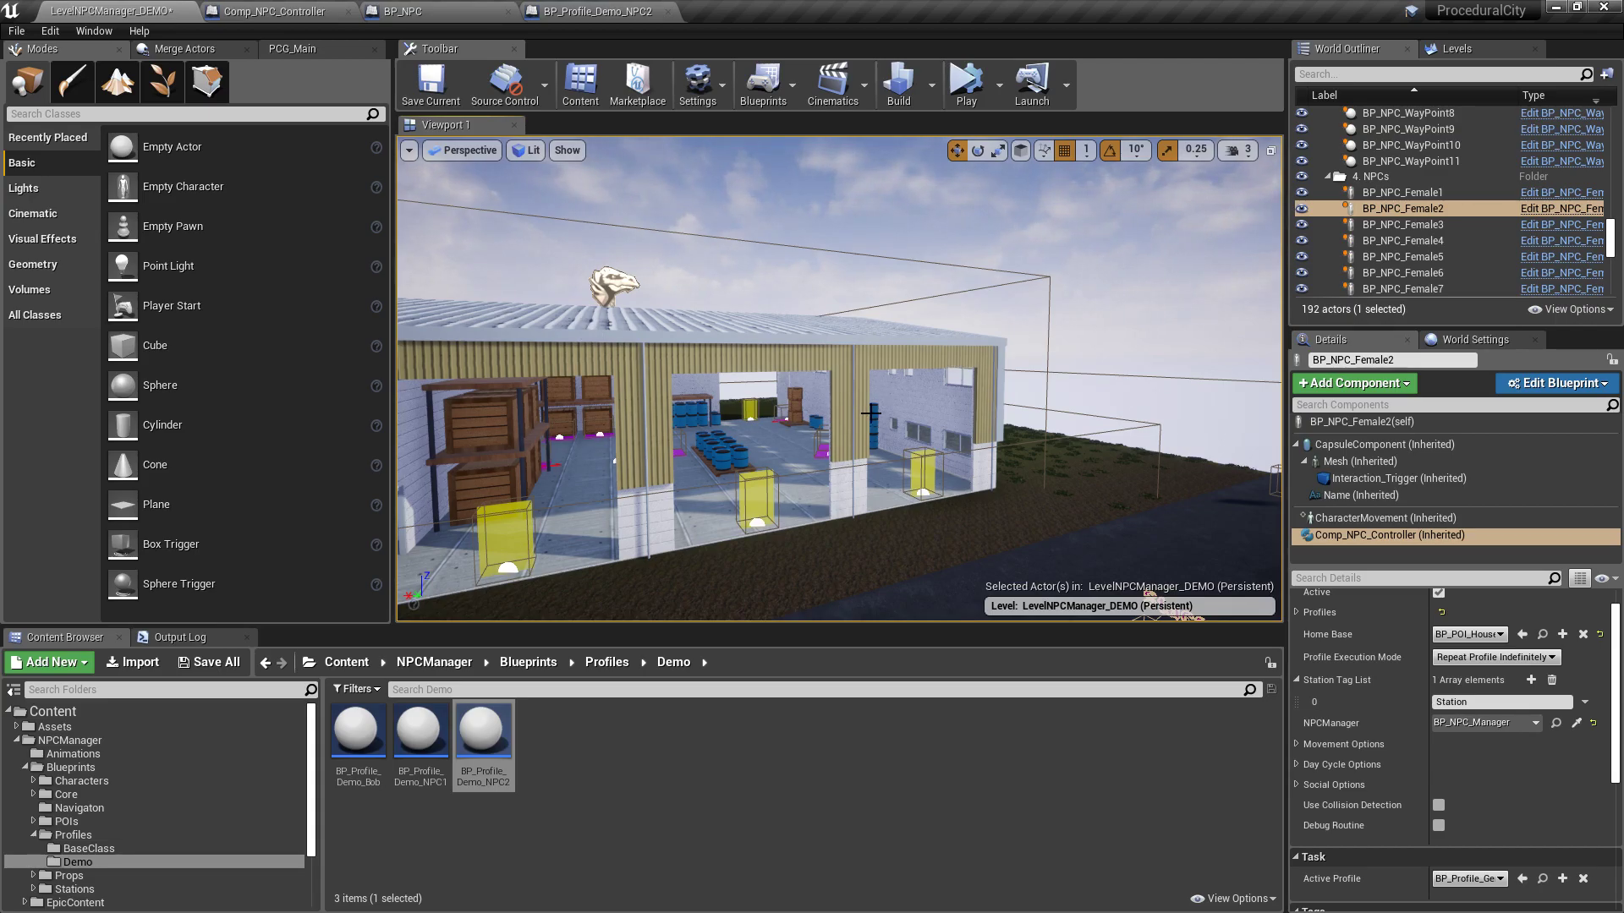
- Focus on BP_NPC_Female2, enter the warehouse, and select BP_Interior_Industrial2_Static, the actor holding its shelves, crates and barrels
key(f)
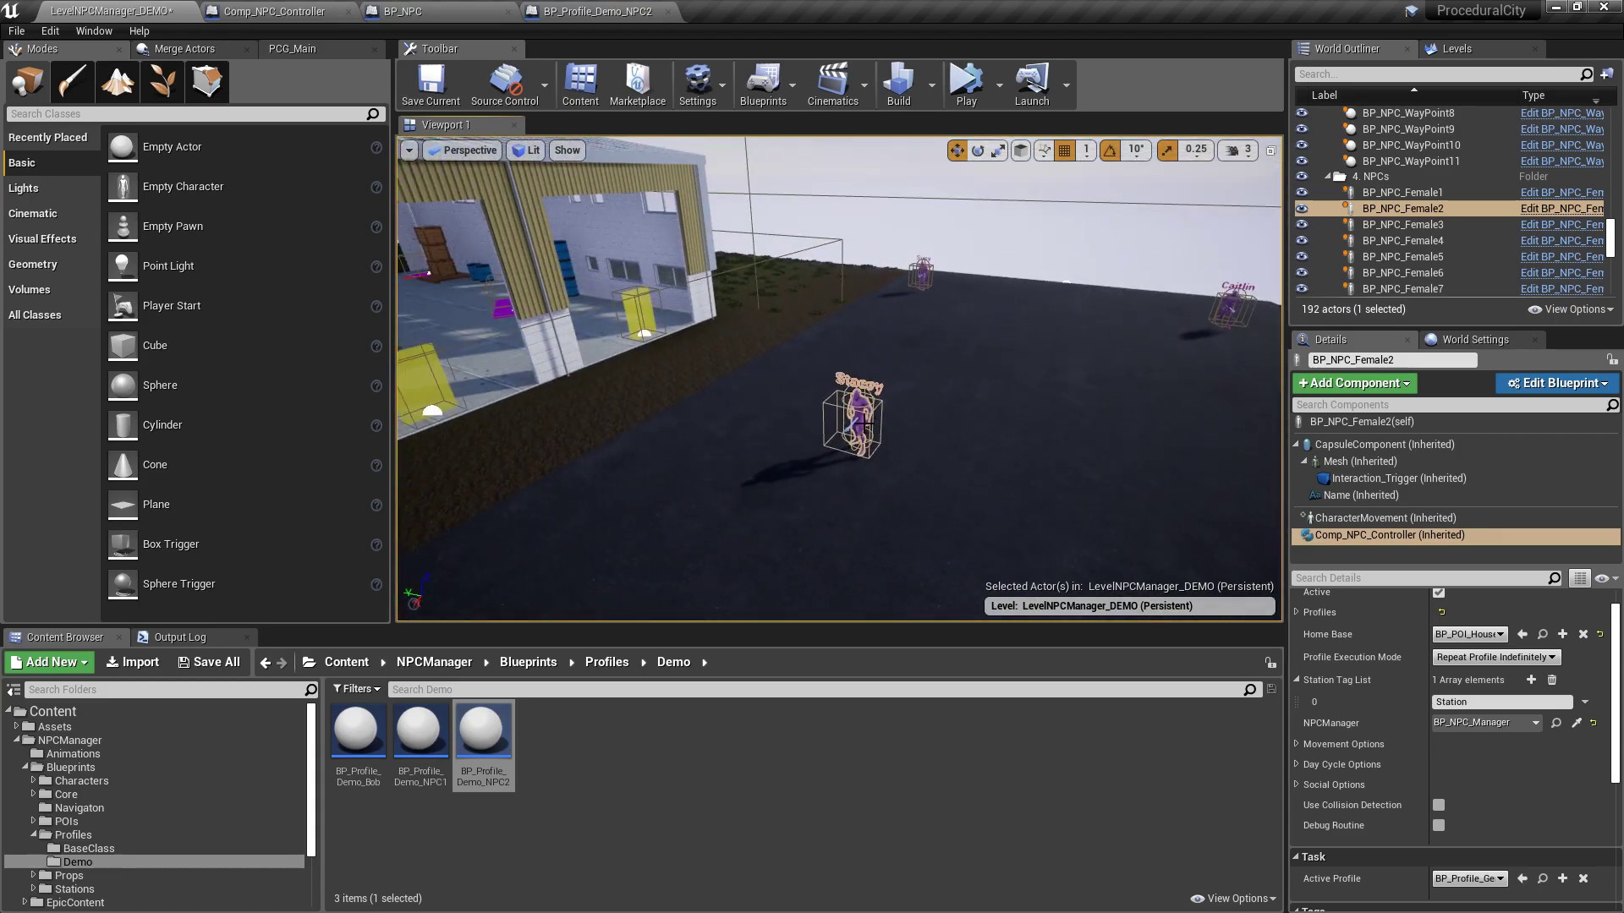
right_drag(846, 381, 706, 323)
key(w)
right_drag(765, 381, 735, 401)
key(w)
right_click(764, 380)
key(w)
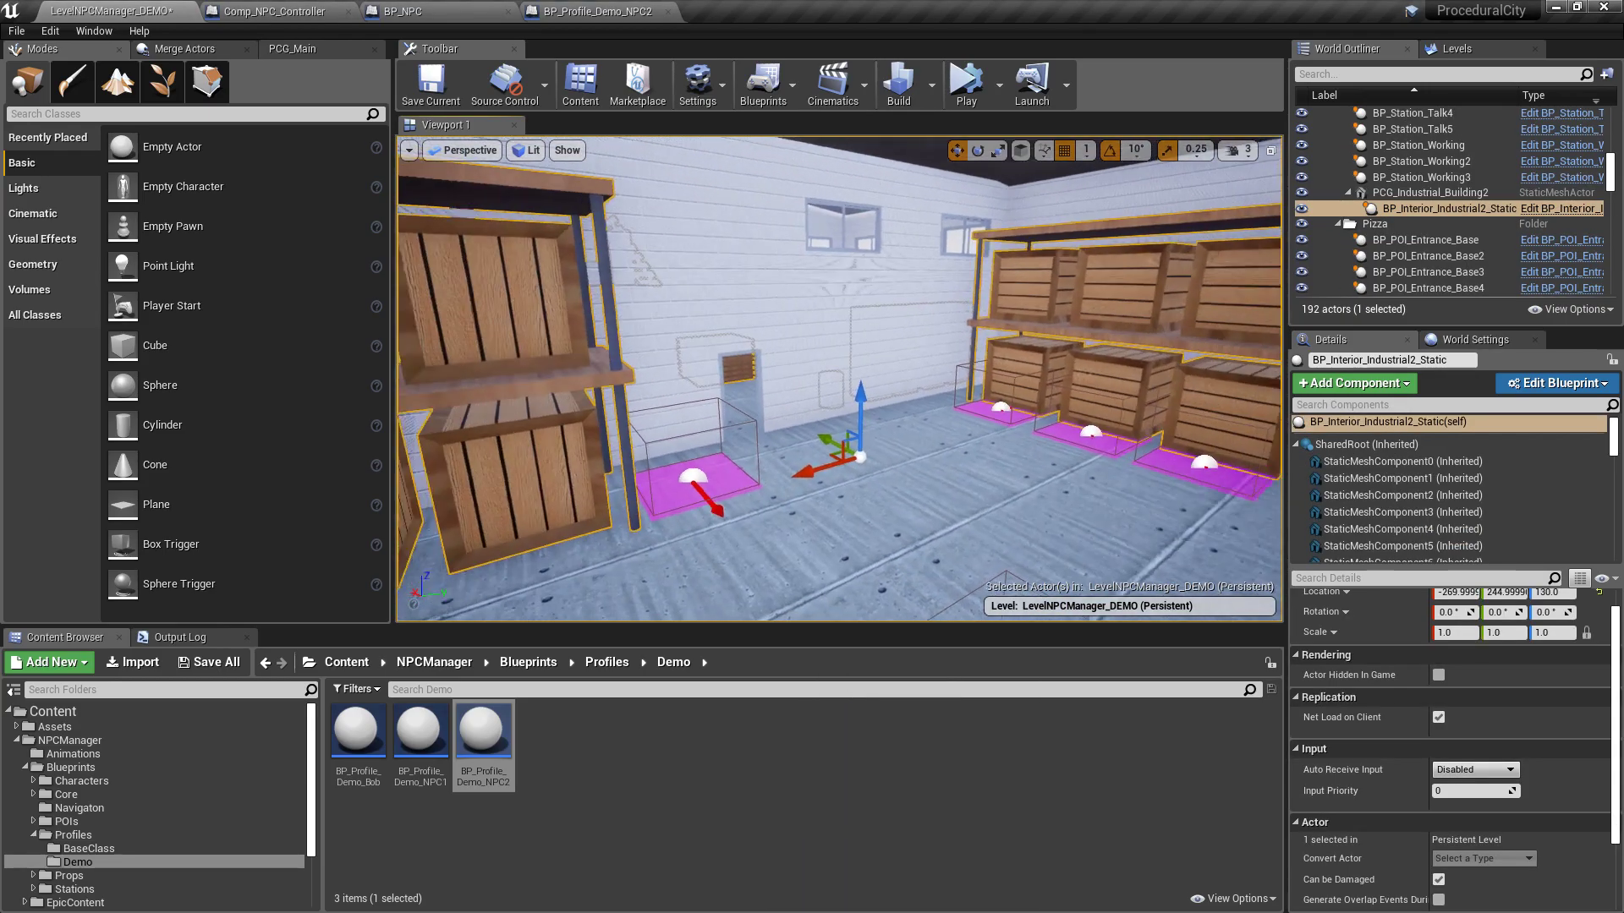
- Examine the selected warehouse interior's crate shelves and barrels in relation to the magenta stations and yellow entrances
right_drag(971, 356, 811, 357)
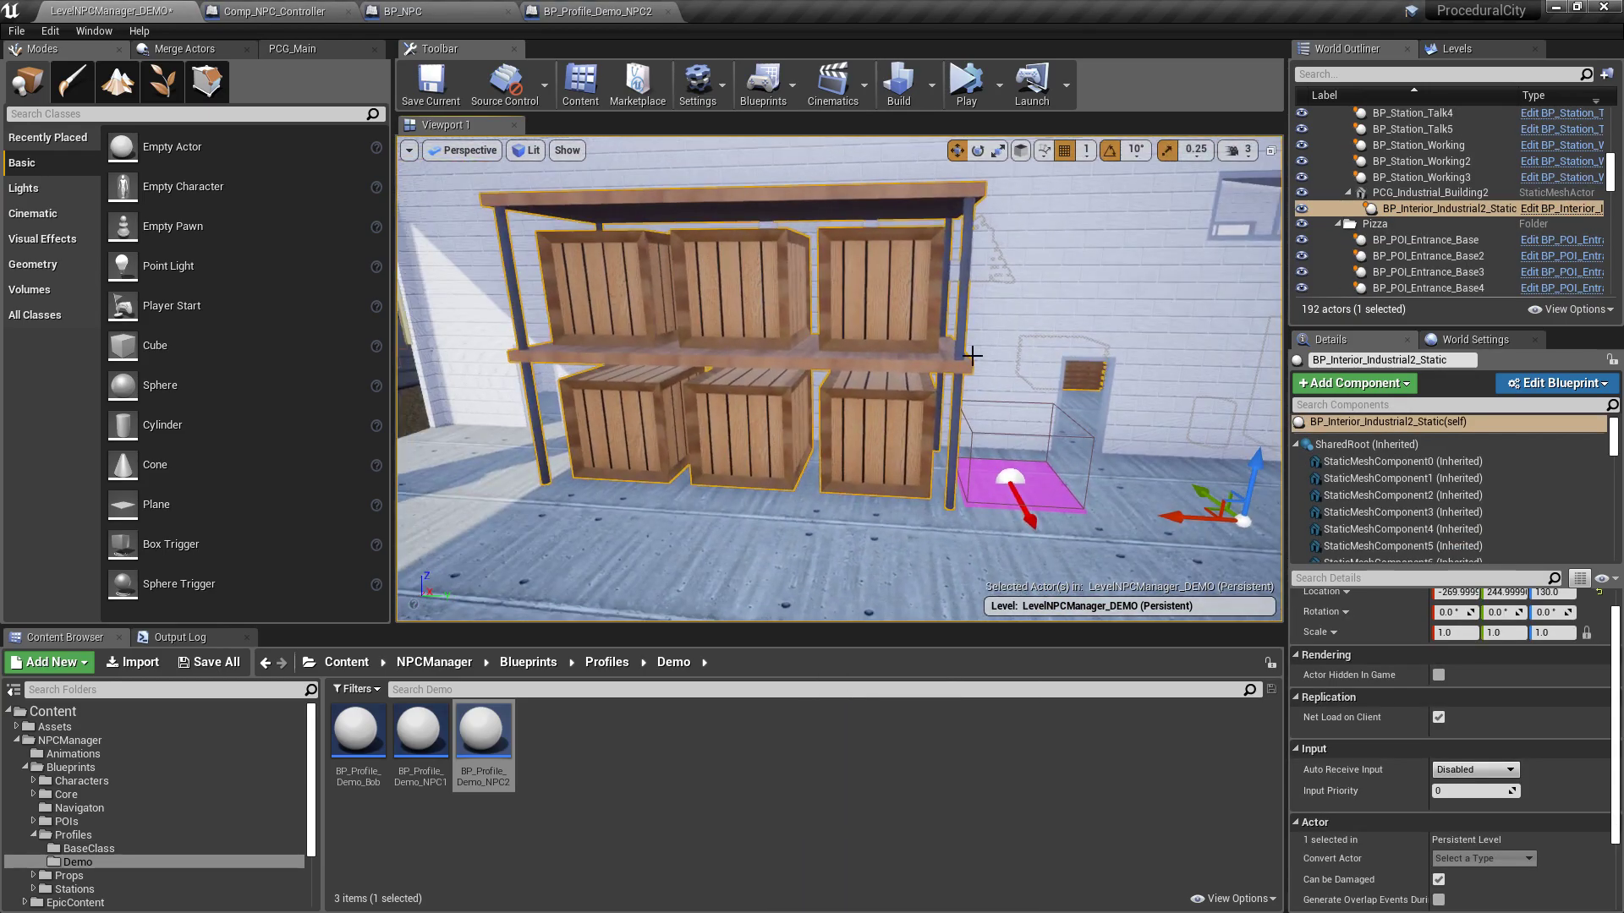
right_drag(990, 366, 912, 301)
right_drag(876, 359, 864, 395)
right_drag(1006, 320, 1243, 355)
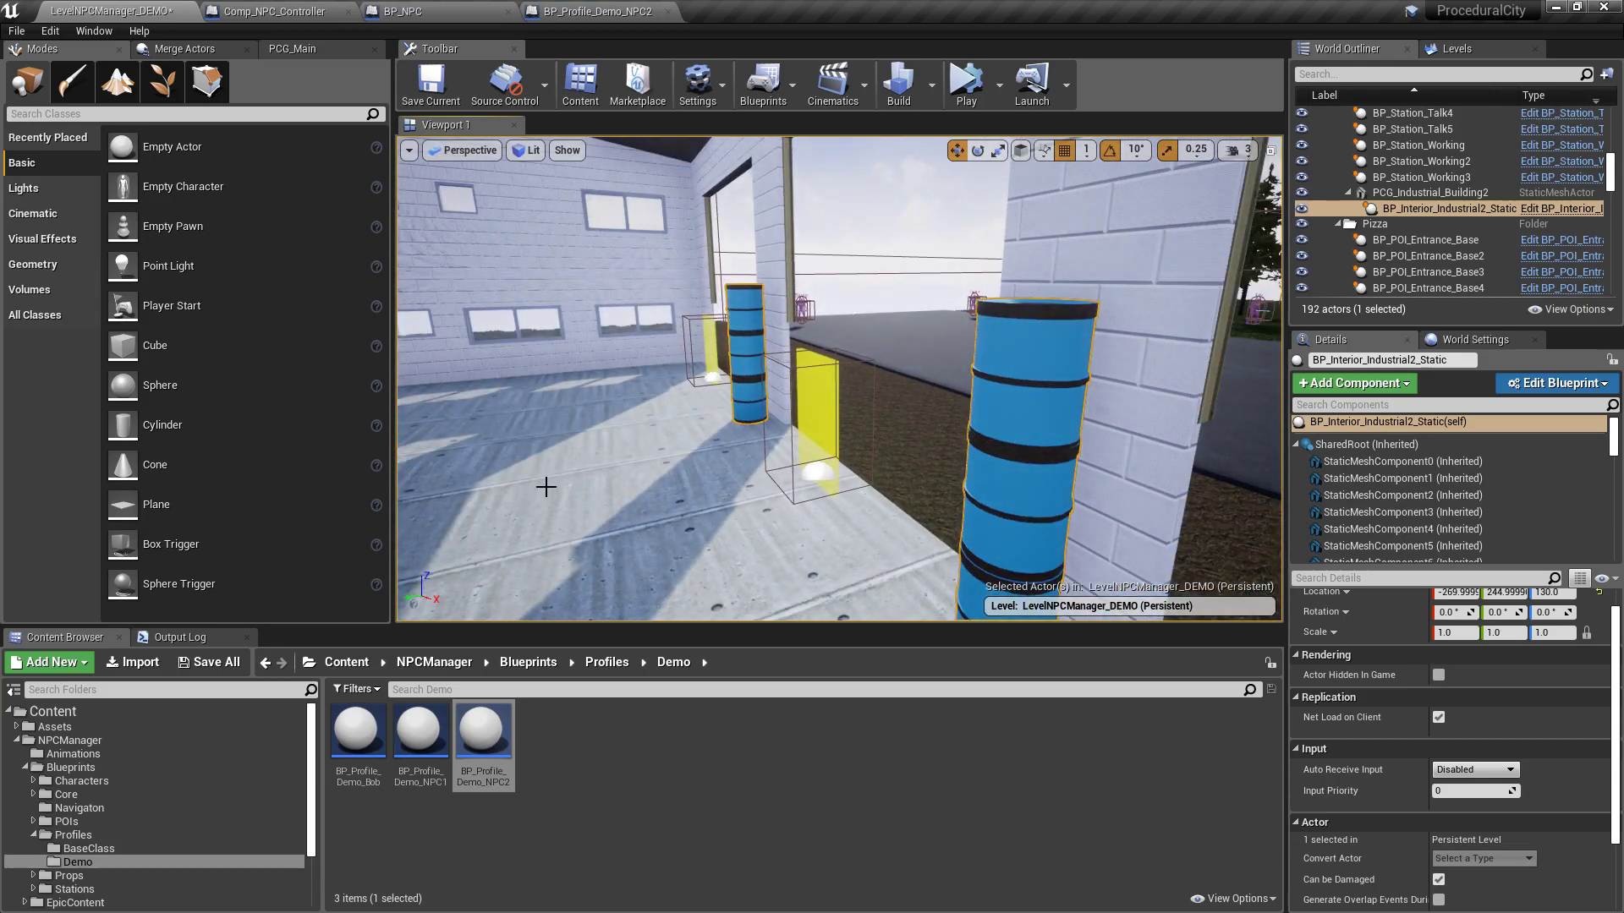
key(f)
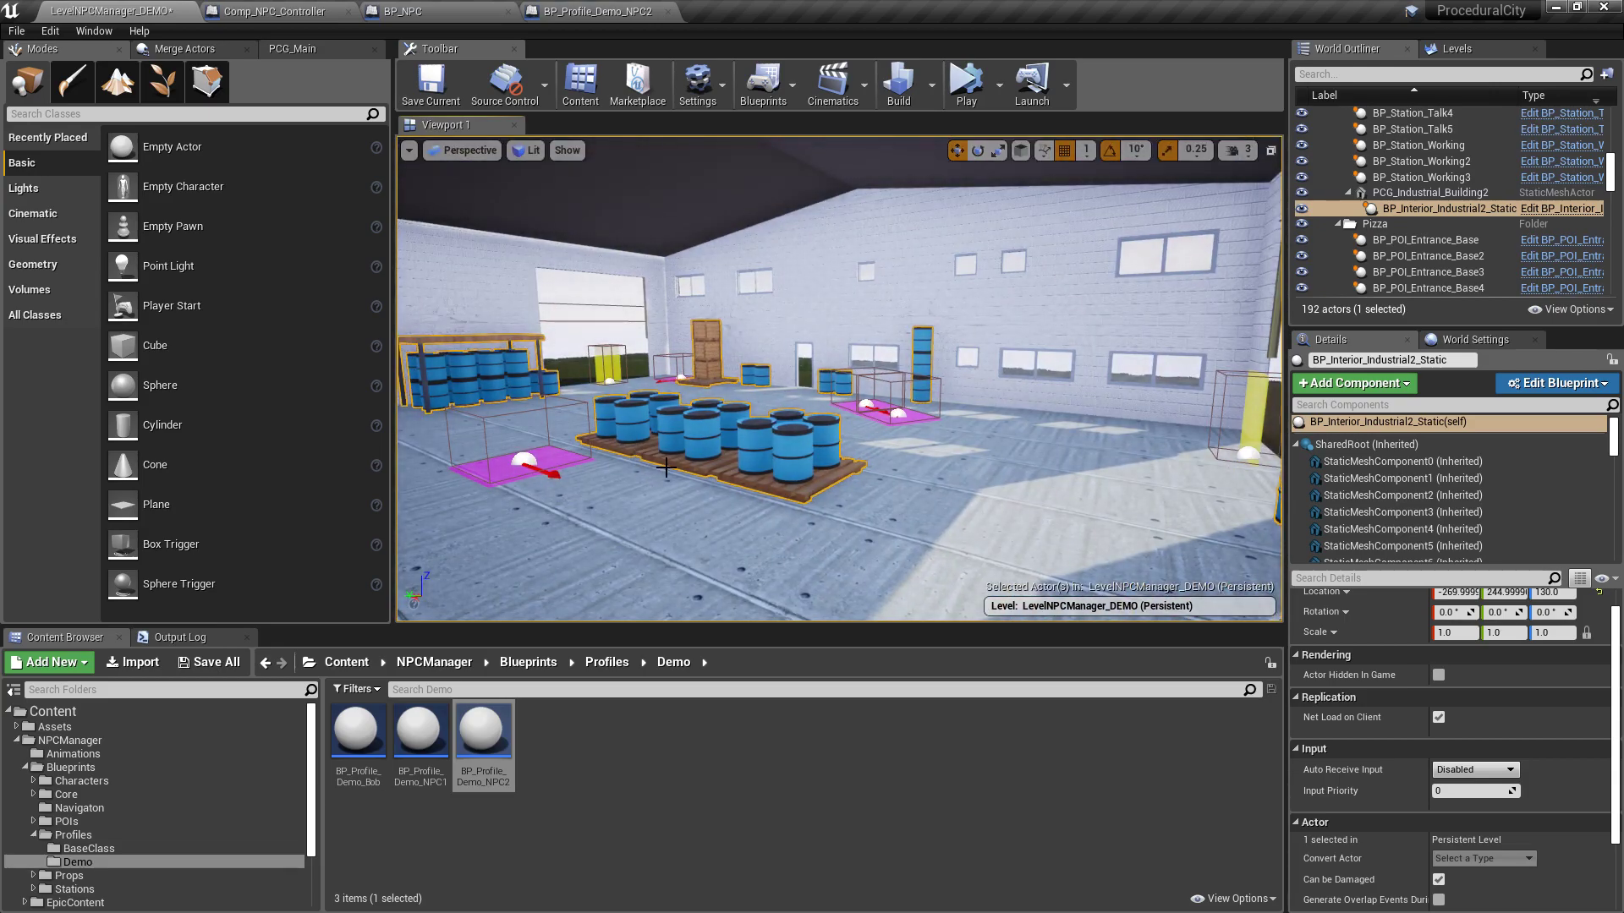
right_drag(1002, 381, 1058, 386)
right_drag(959, 416, 918, 422)
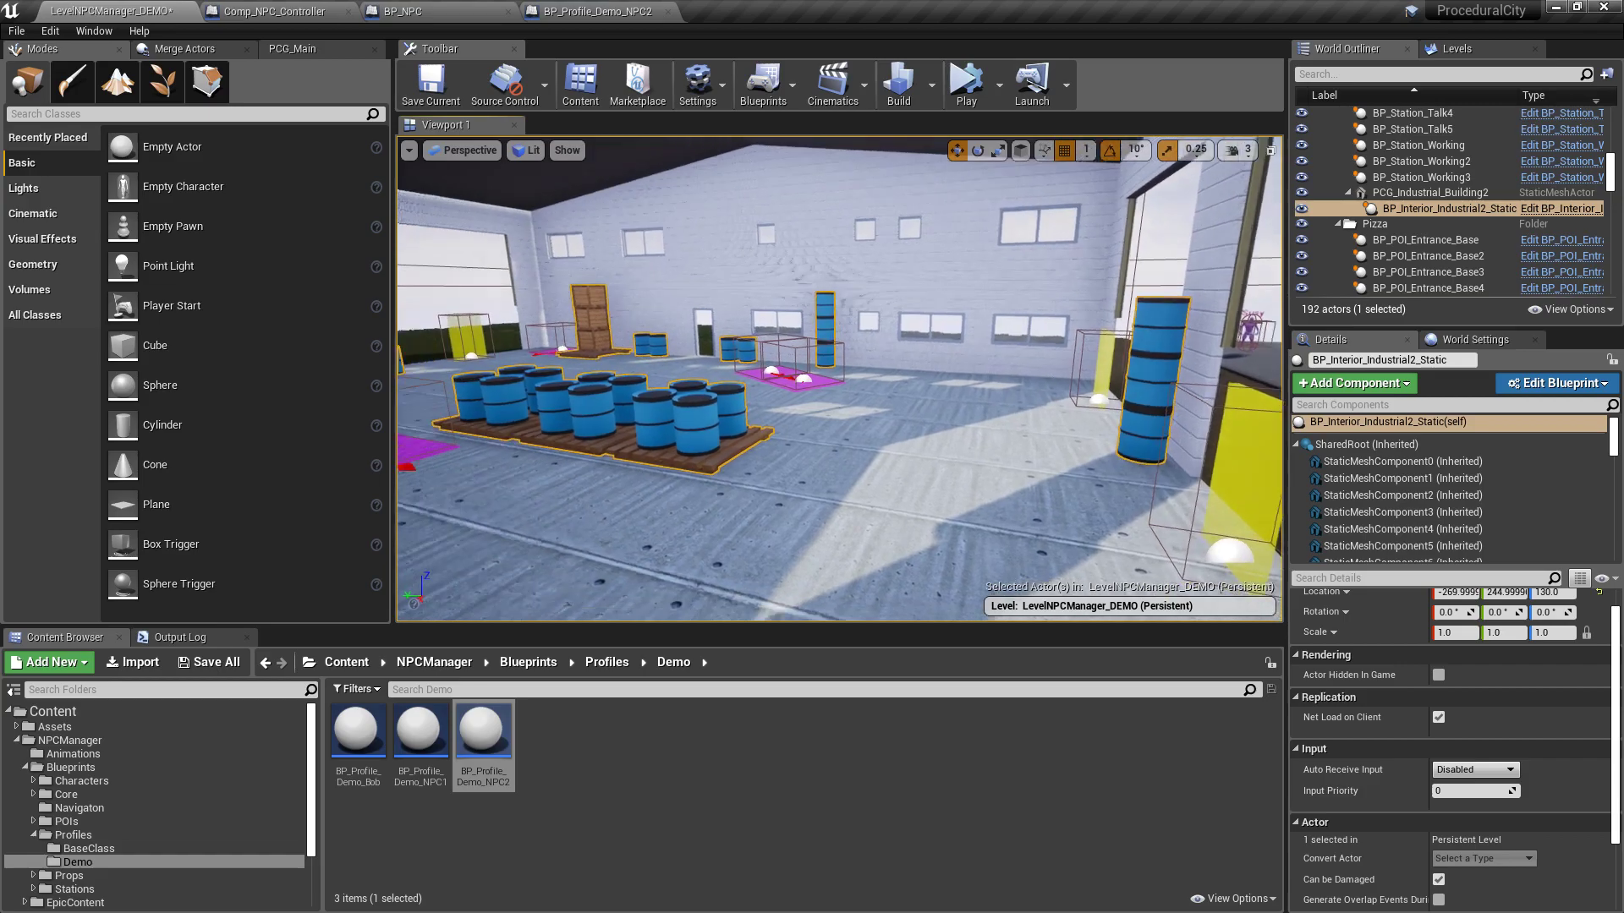
- Examine the stations around the warehouse's barrels and crate shelves, view the demo level's buildings from above, and select the Sky Sphere
right_drag(1010, 391, 993, 391)
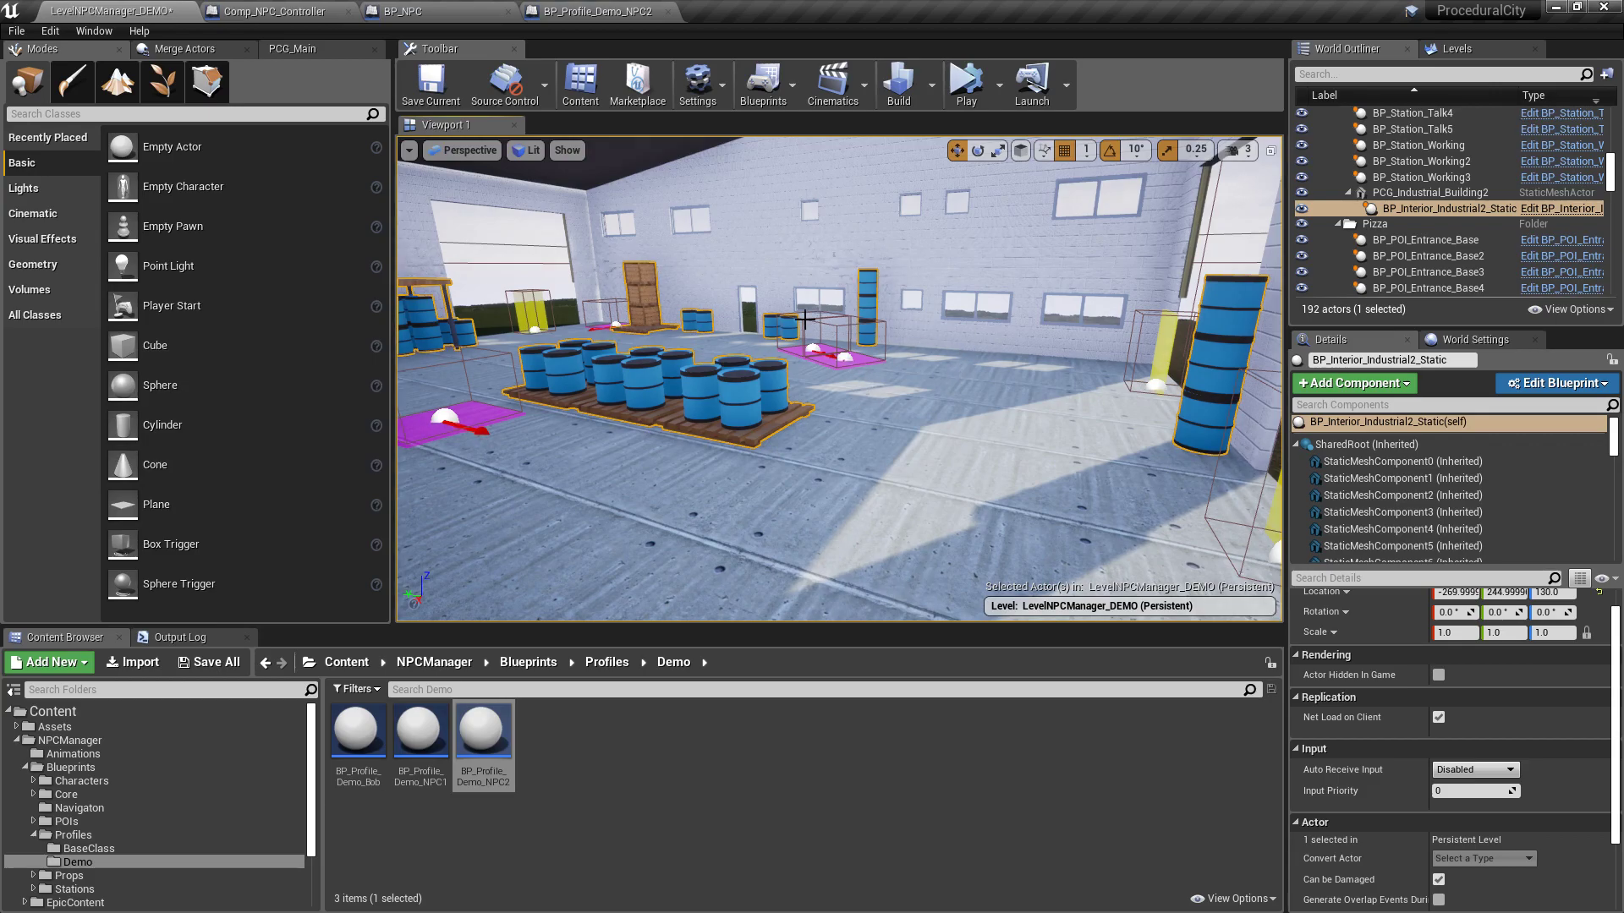
right_drag(1028, 229, 930, 229)
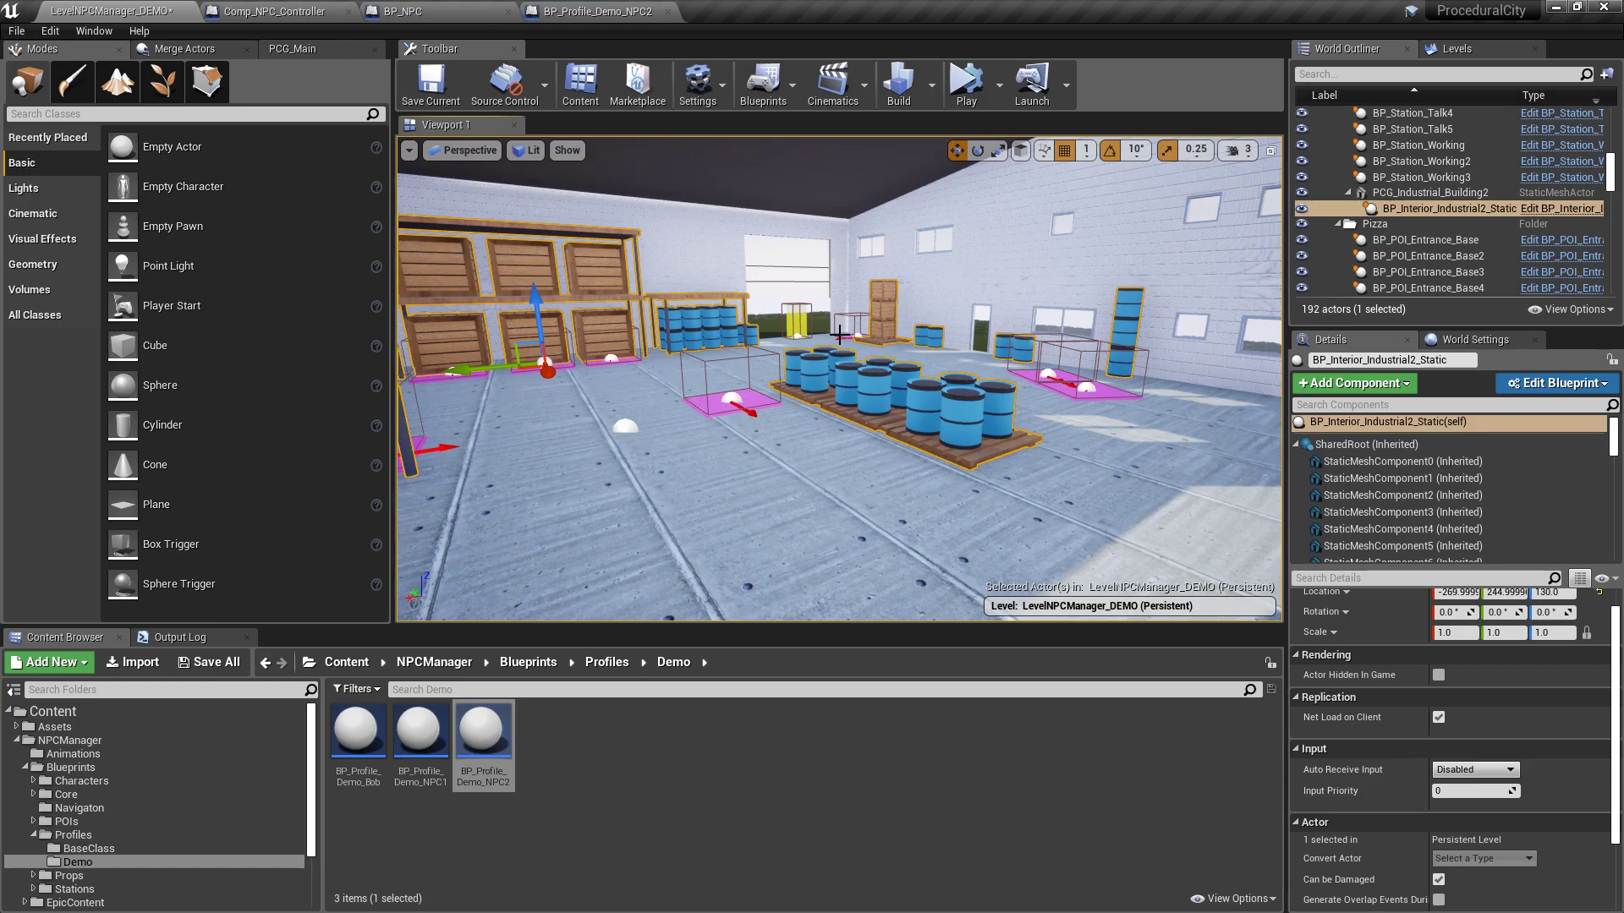
key(s)
right_drag(839, 335, 898, 389)
key(s)
key(a)
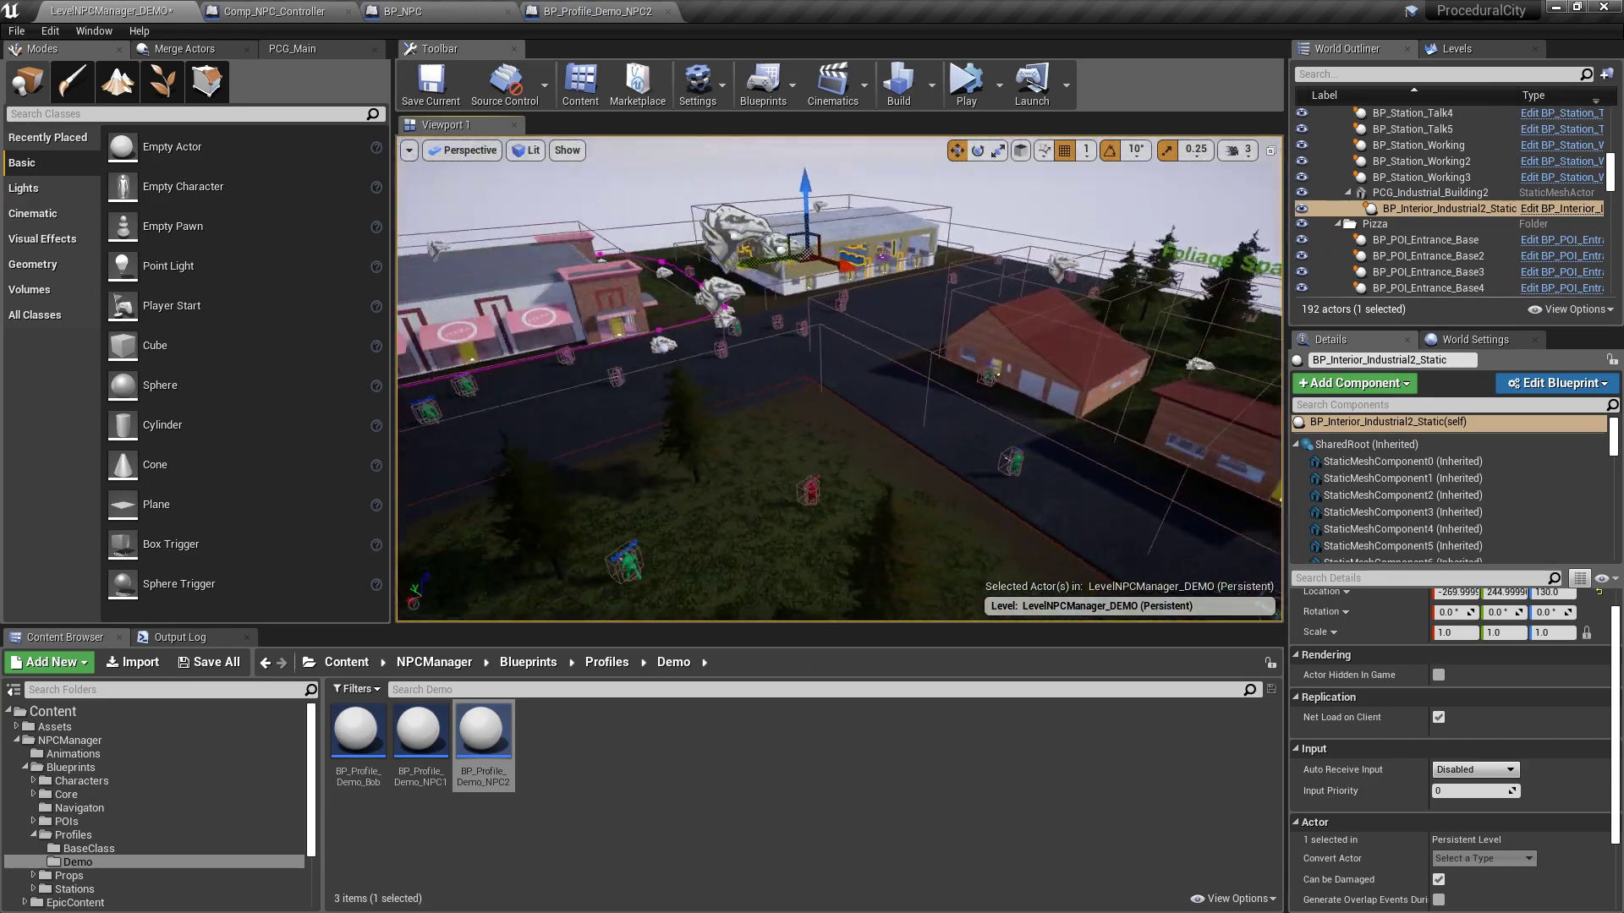
click(877, 162)
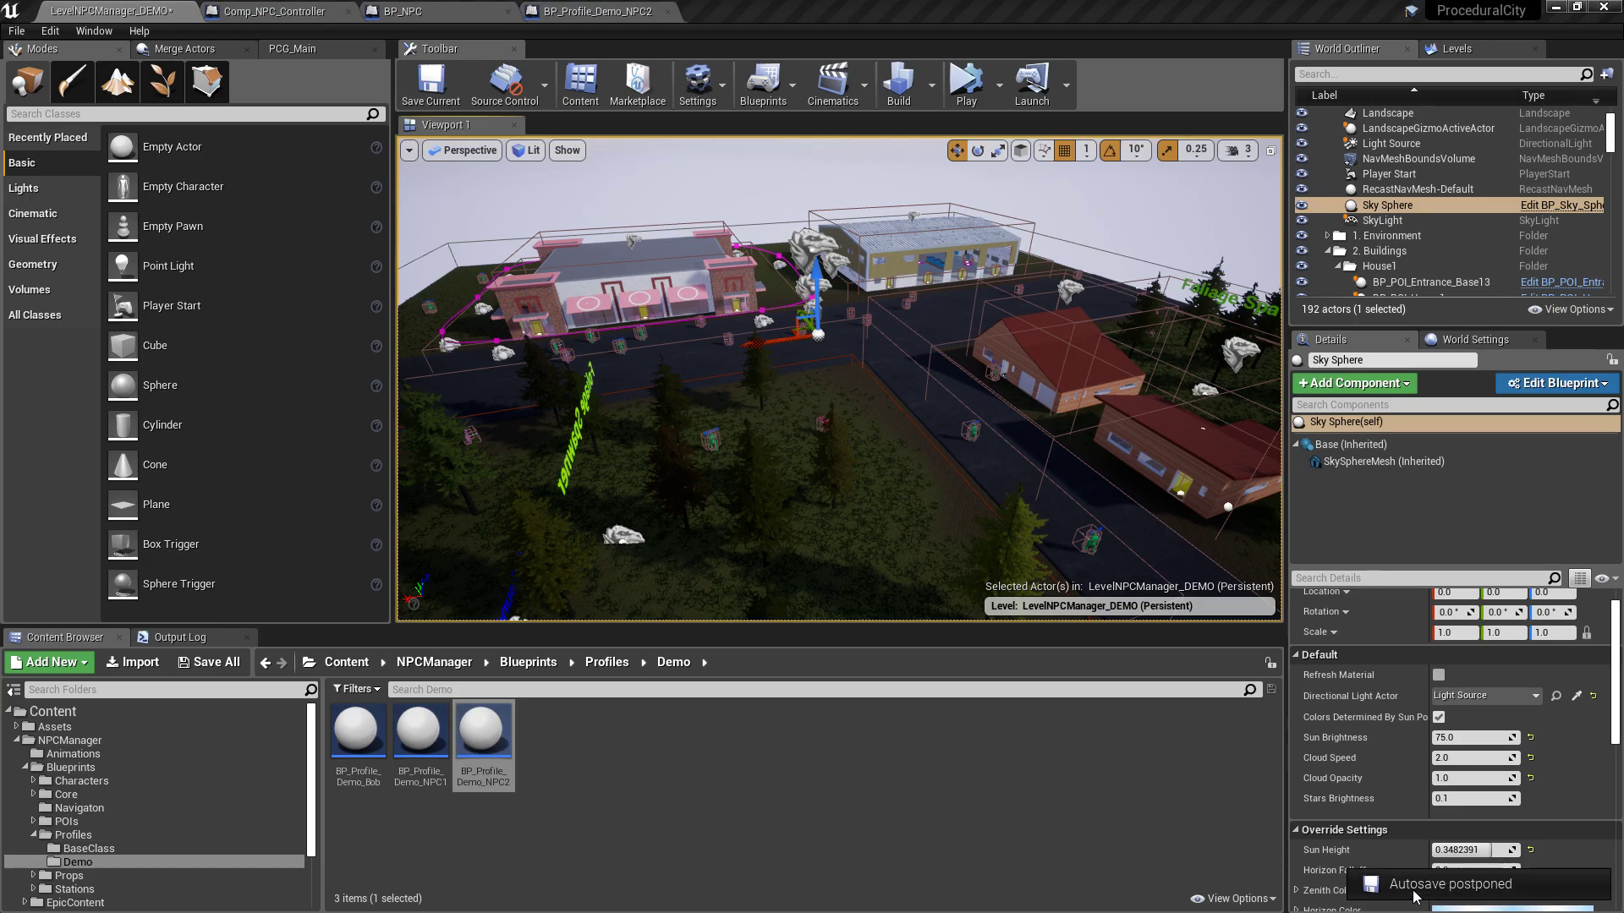
- Save all unsaved content, keeping the LevelNPCManager_DEMO map selected for saving
click(176, 663)
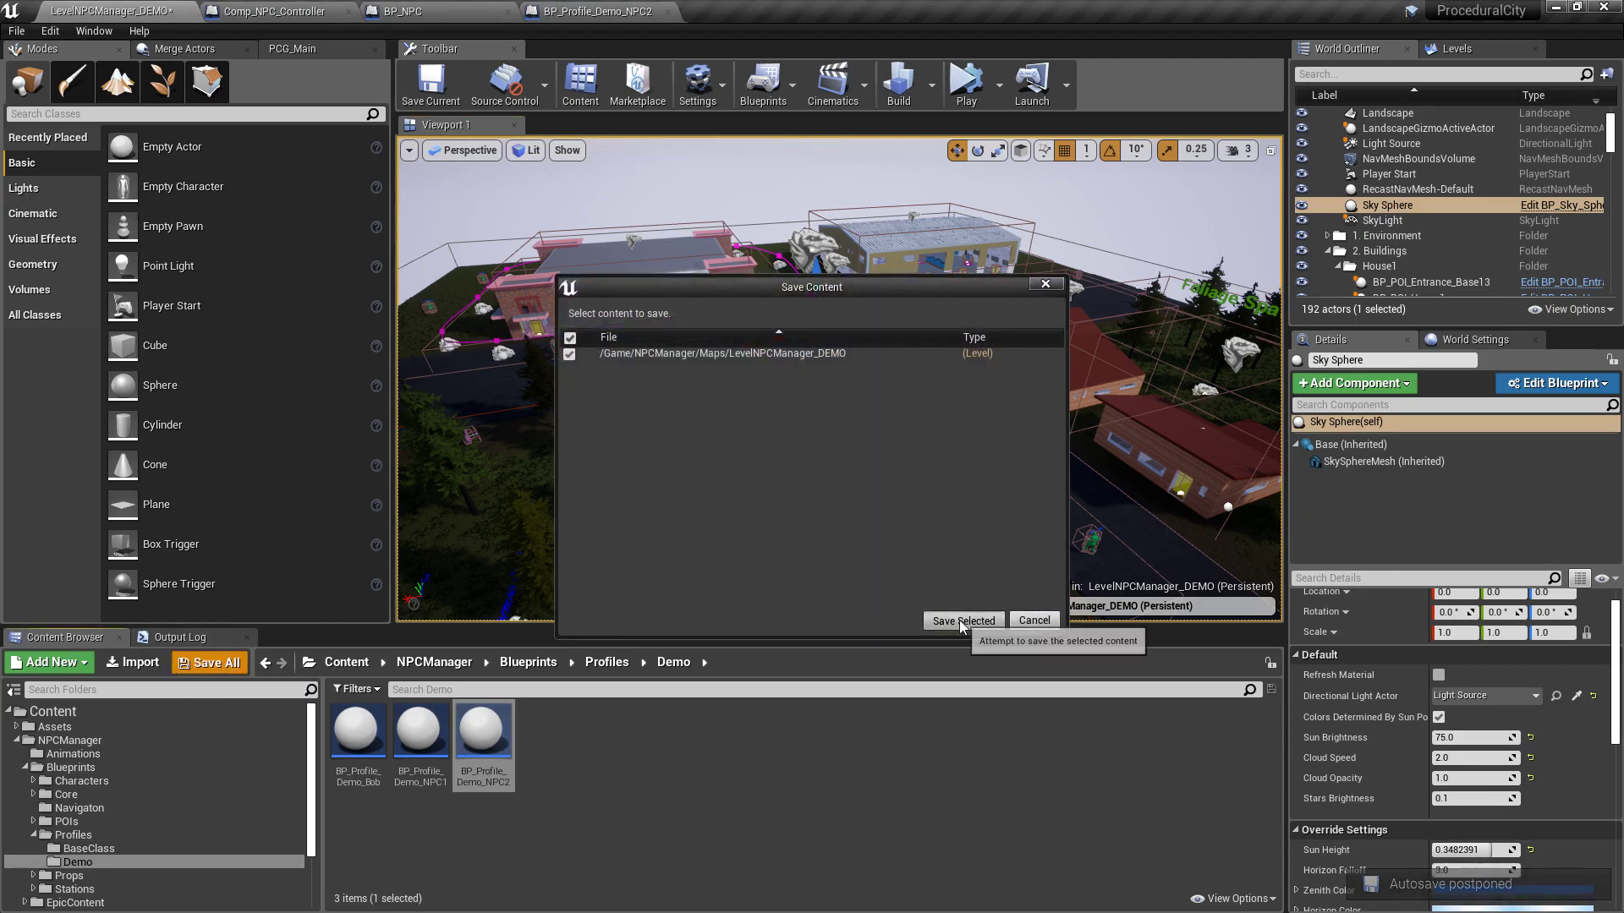
click(959, 621)
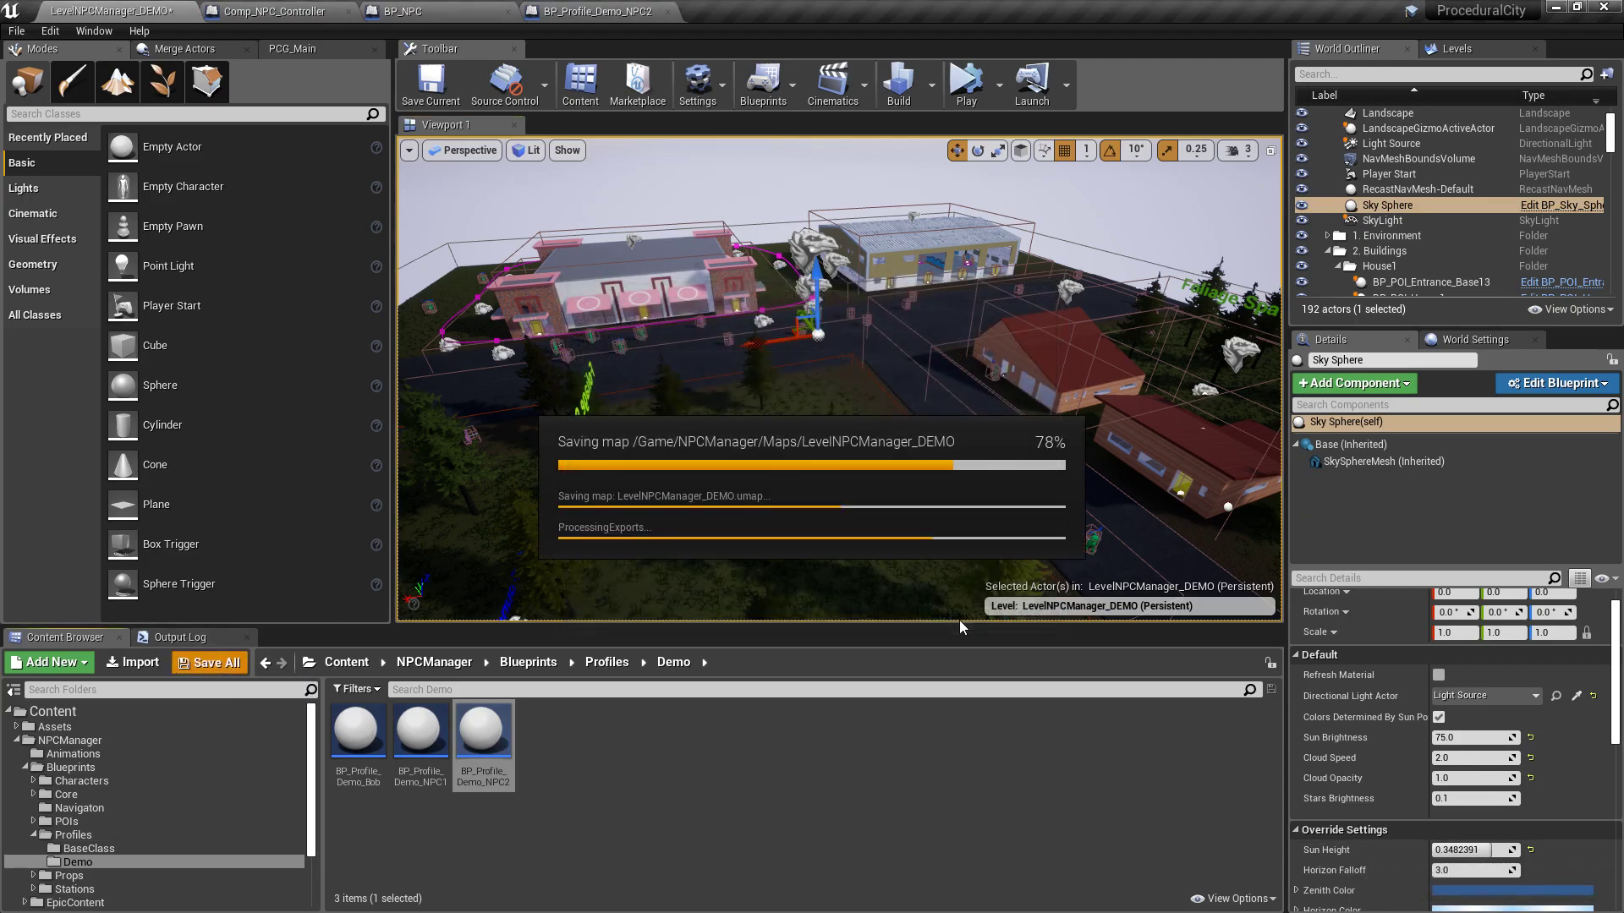